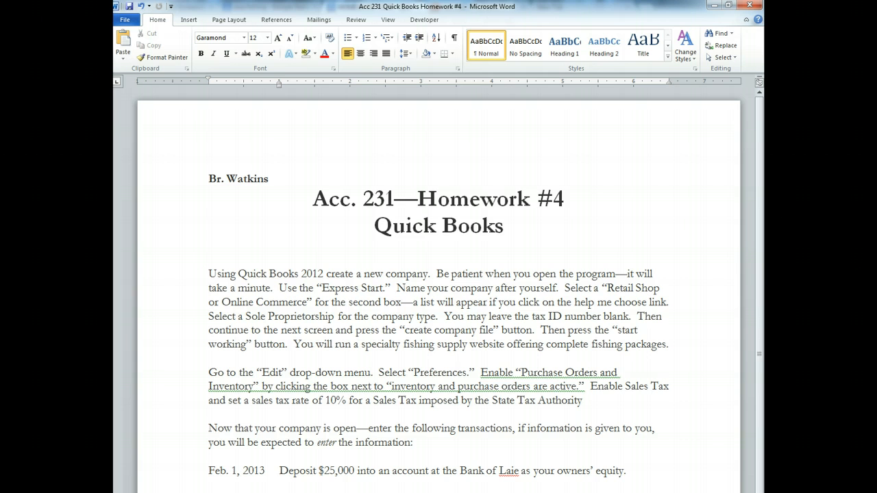
Step: Switch from the Word homework to QuickBooks and close the Accountant Center
key("alt+Tab")
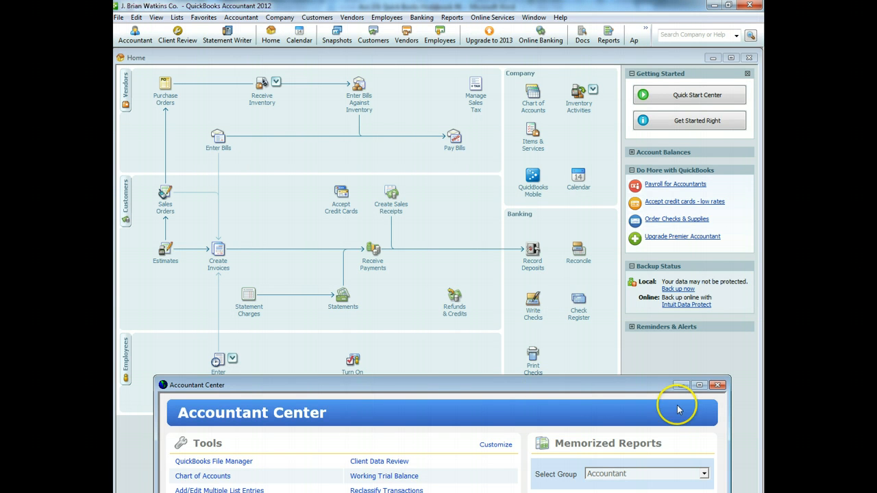
left_click(718, 385)
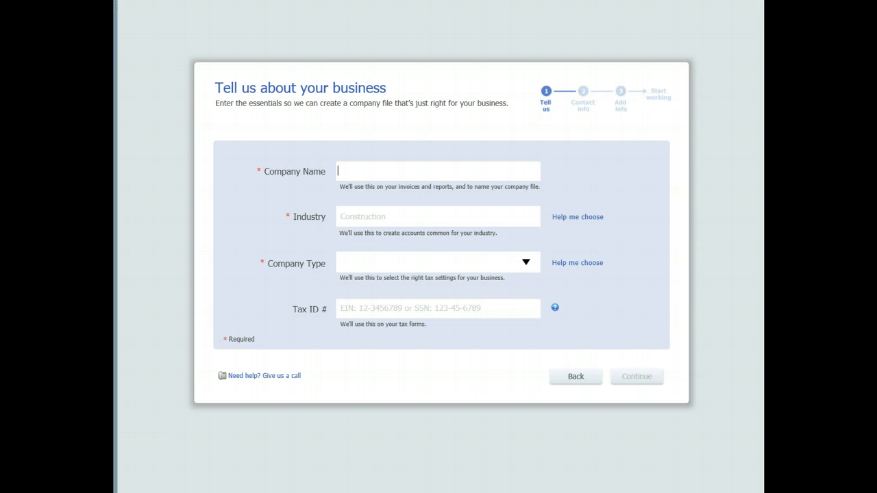
Step: Enter 'JBW Fishing Co.' as the new company name
type("Jim")
key("BackSpace")
key("BackSpace")
key("BackSpace")
type("Ji")
key("BackSpace")
key("BackSpace")
type("Ji")
key("BackSpace")
key("BackSpace")
type("JBW Fishing C")
key("BackSpace")
key("BackSpace")
type("Co.")
key("Tab")
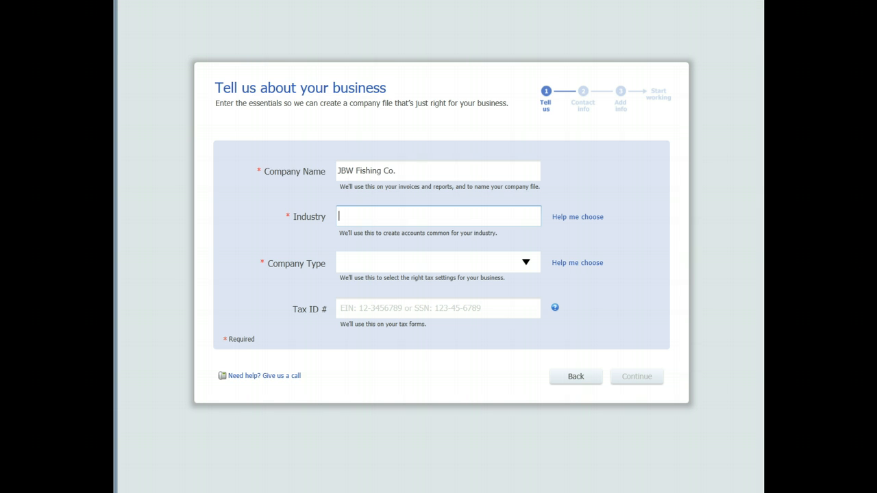
Step: Choose the Retail Shop or Online Commerce industry and Sole Proprietorship, then create the company file
left_click(588, 217)
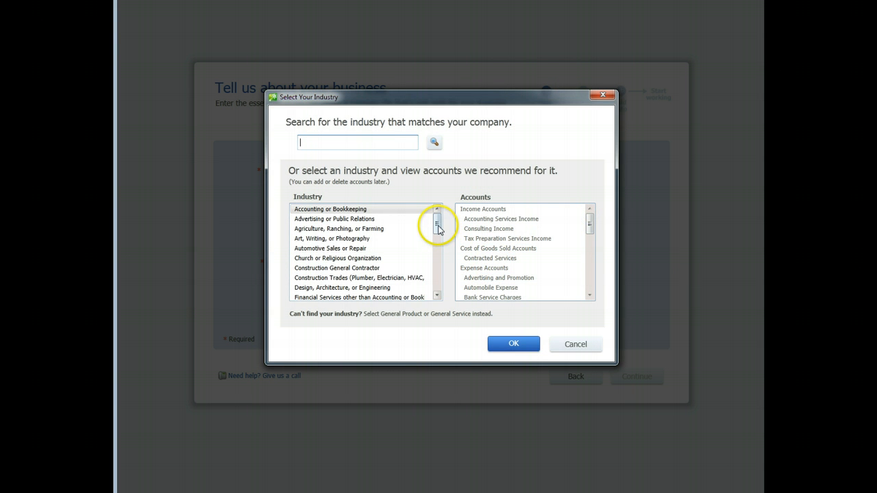
left_click_drag(437, 223, 434, 286)
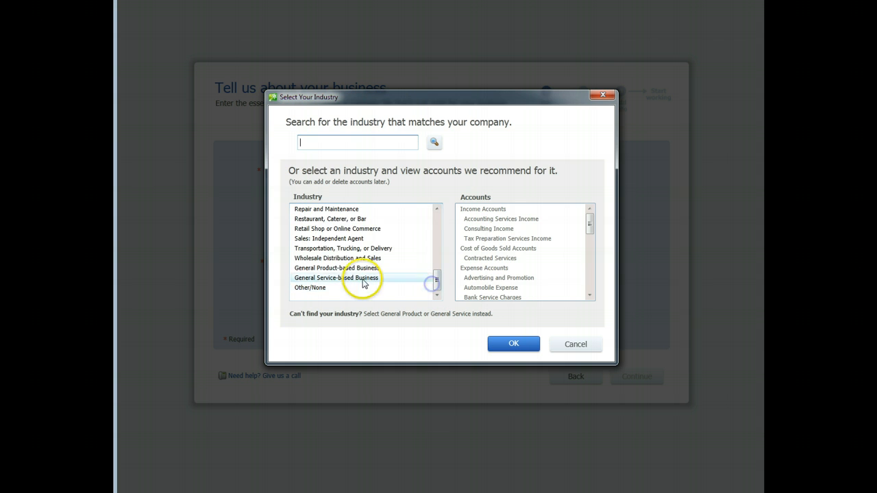
left_click(360, 228)
left_click(533, 343)
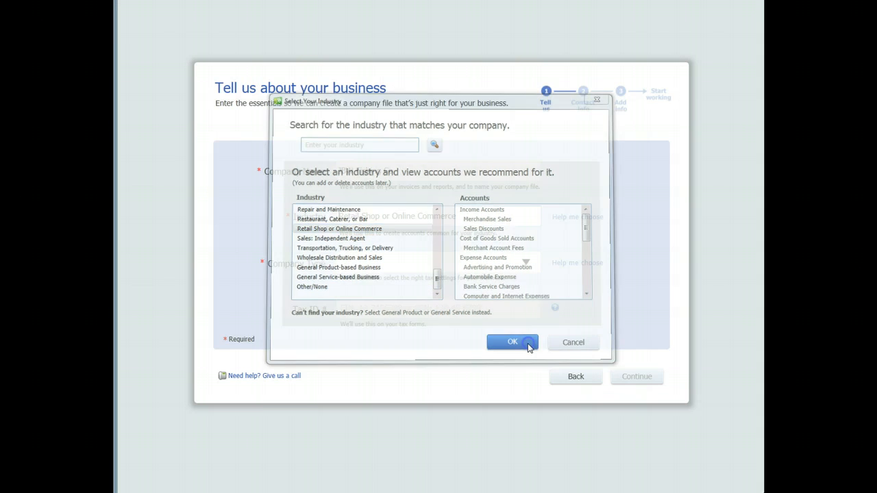
left_click(524, 263)
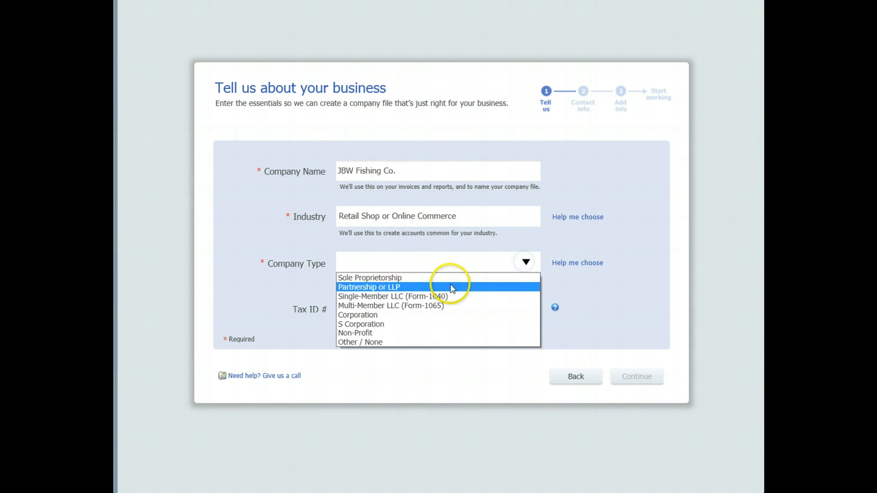
left_click(450, 277)
left_click(628, 378)
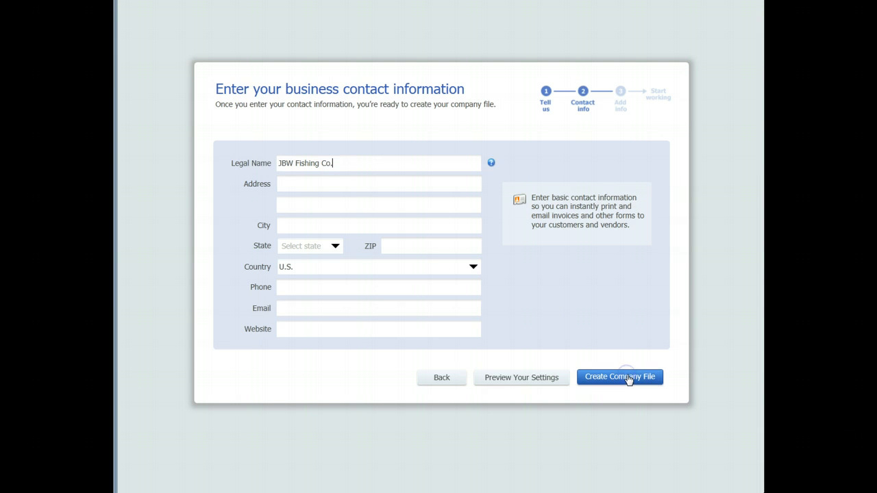
left_click(627, 378)
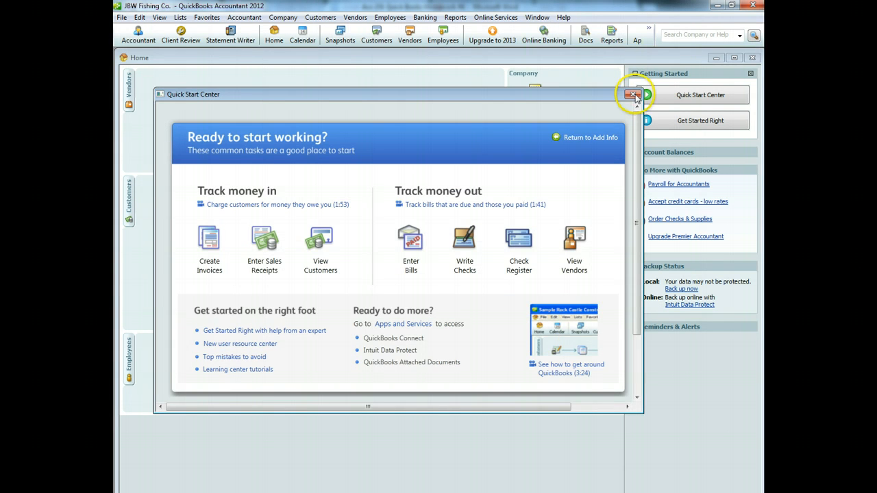
Step: Close the Quick Start Center and activate inventory and purchase orders in Items & Inventory preferences
left_click(631, 91)
left_click(139, 17)
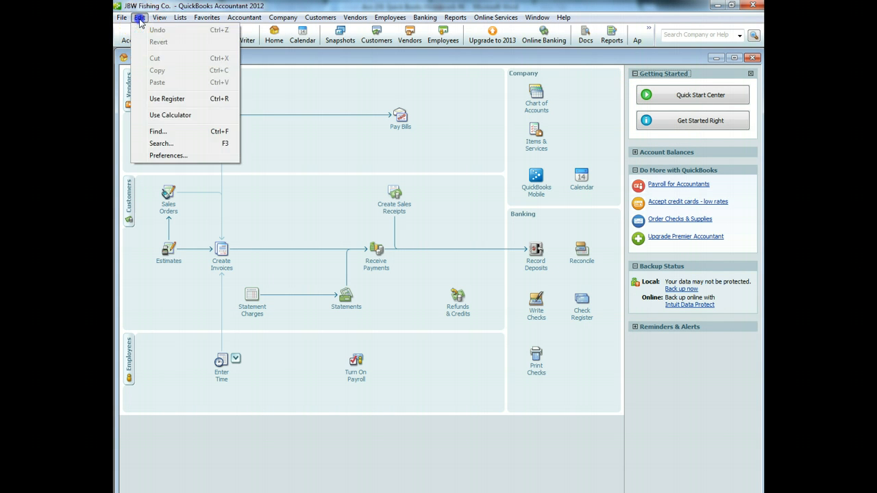
left_click(169, 156)
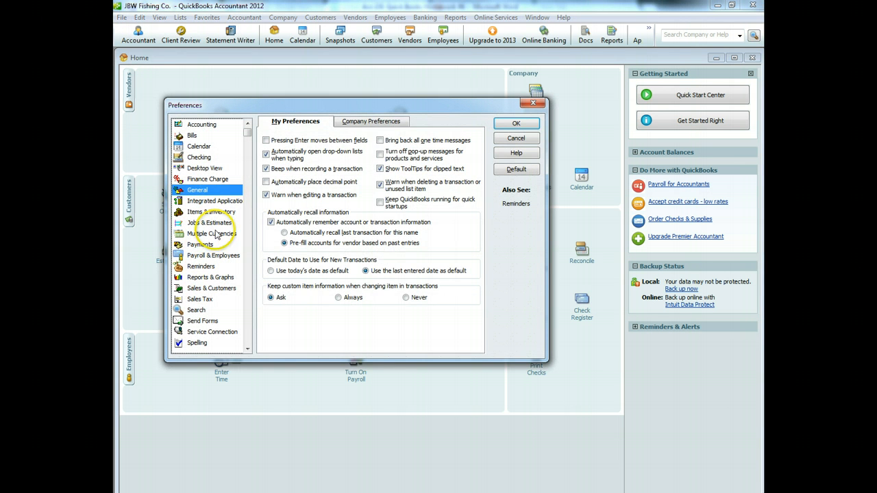
left_click(213, 212)
left_click(349, 122)
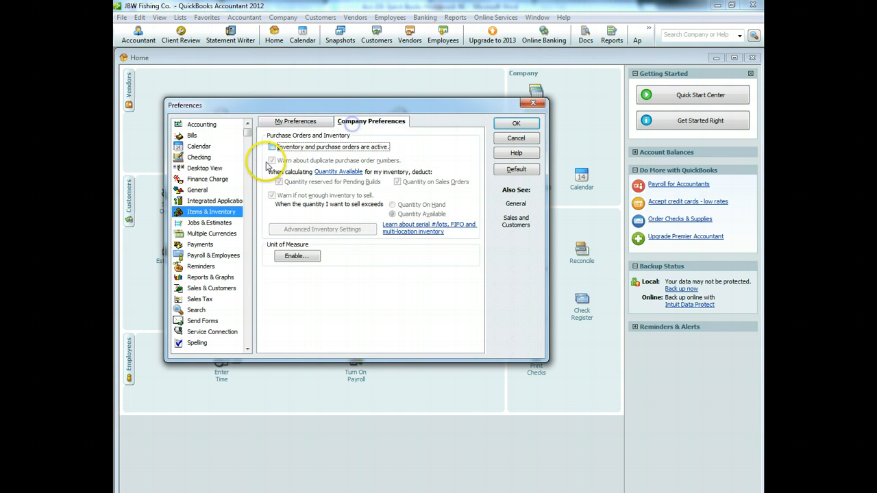
left_click(272, 146)
left_click(516, 123)
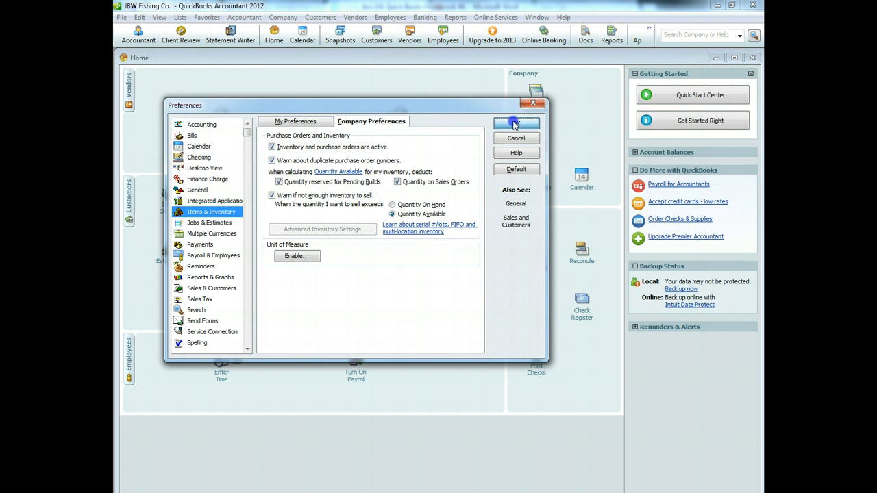
left_click(439, 293)
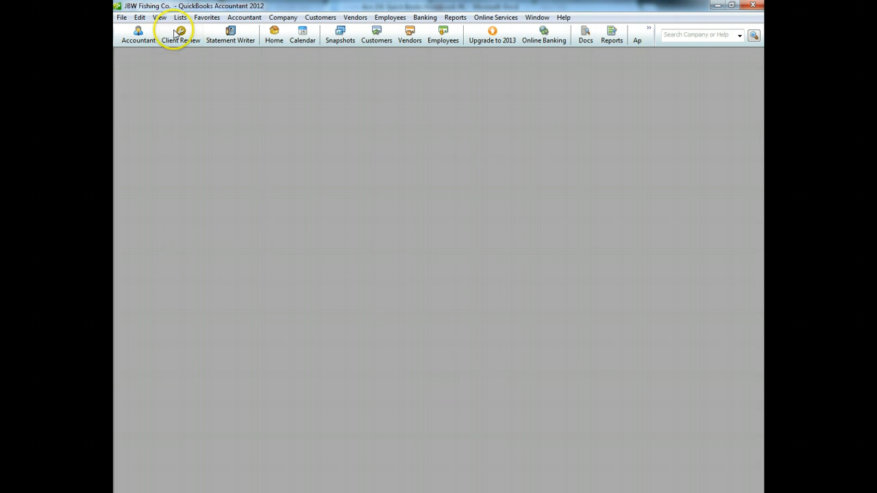
Step: Turn on charging sales tax in the company Sales Tax preferences
left_click(139, 17)
left_click(172, 156)
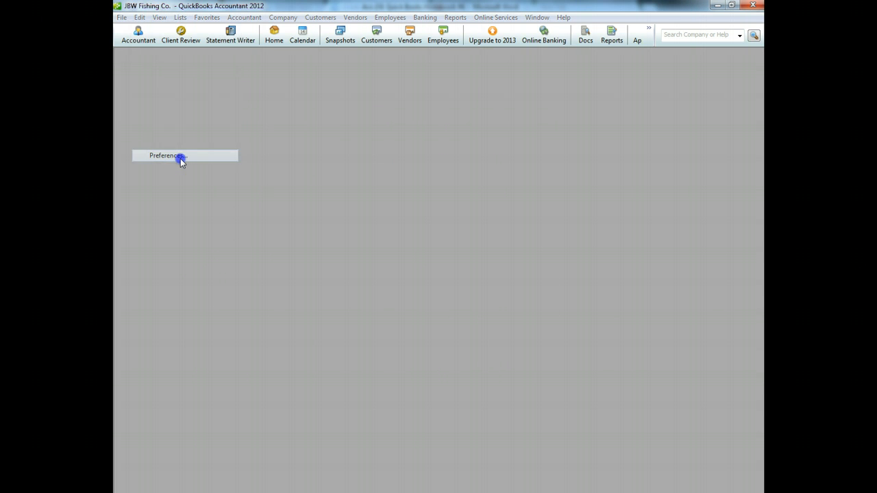
left_click(205, 298)
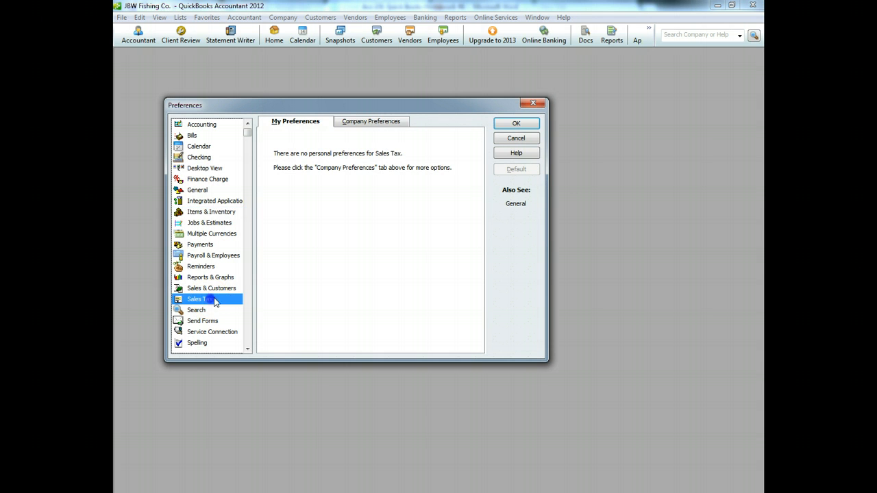
left_click(386, 121)
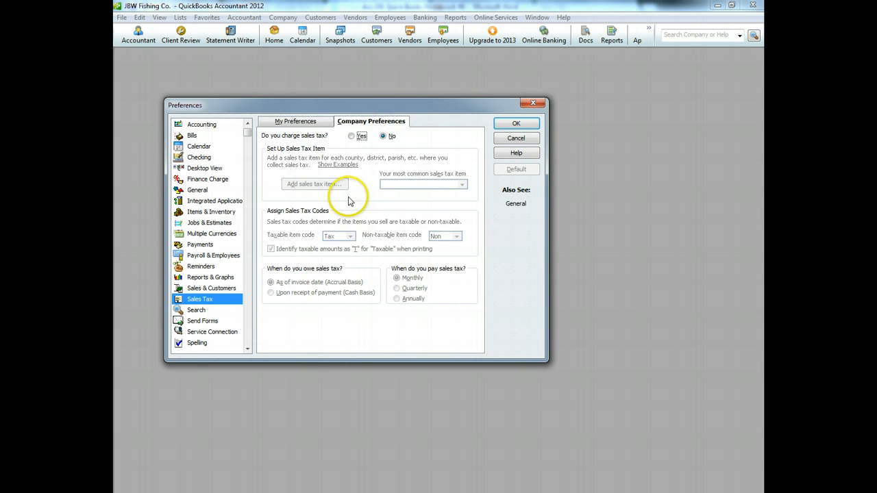
left_click(354, 136)
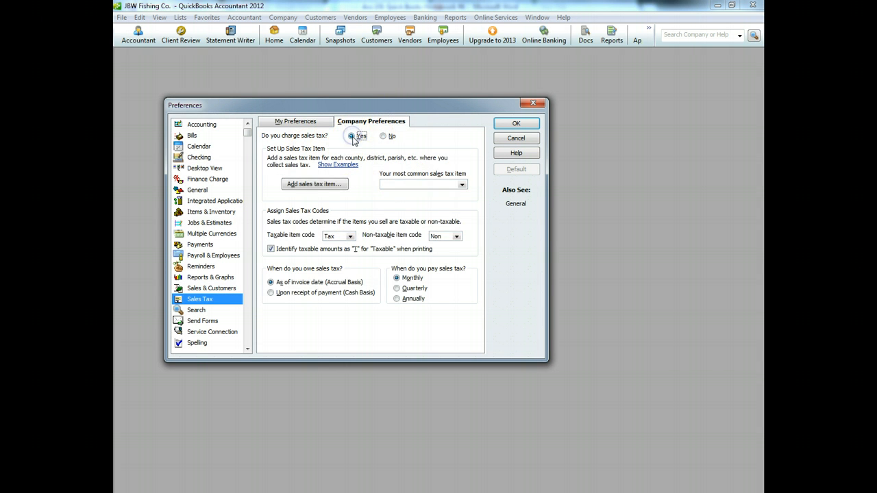
Step: Add a 10% 'Sales Tax' item with new vendor State Tax Authority as tax agency
left_click(338, 196)
left_click(288, 190)
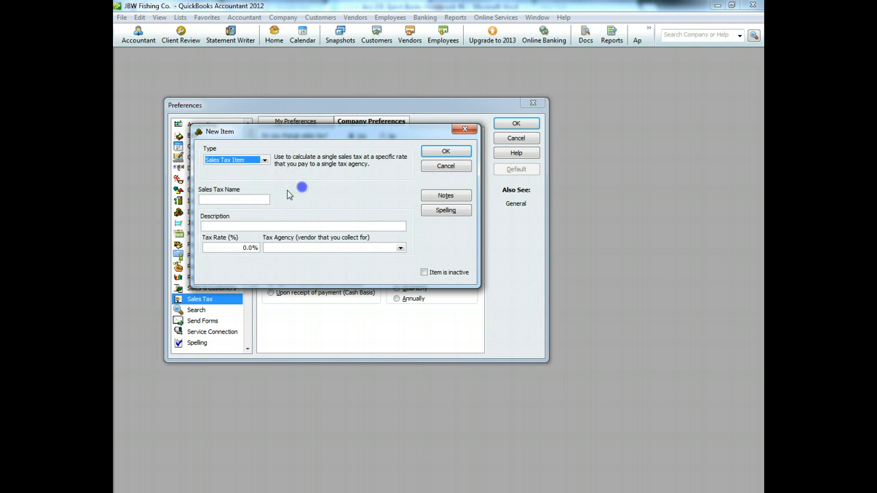
left_click(237, 199)
type("Sale")
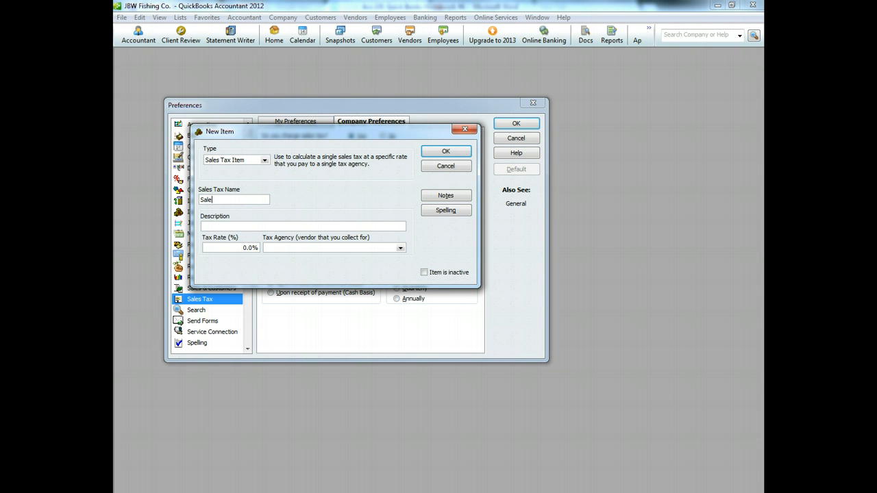
type("s Tax")
key("Tab")
key("Tab")
type("10")
key("Tab")
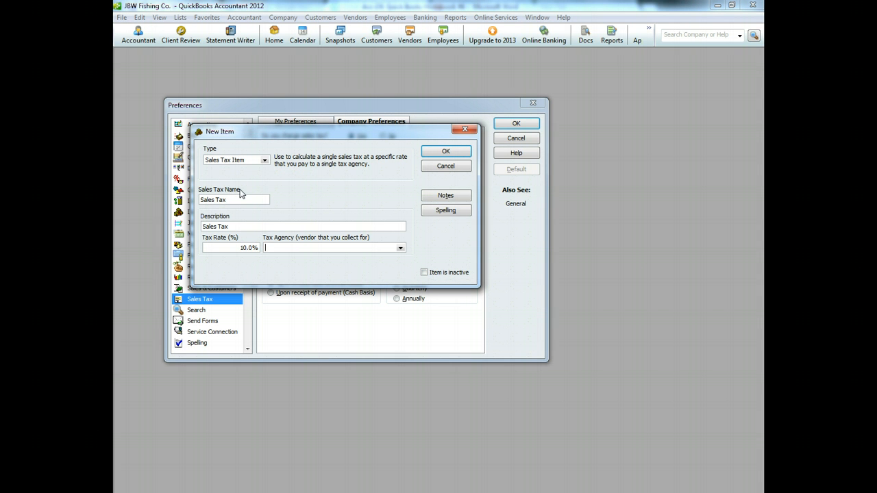
left_click(400, 248)
left_click(295, 259)
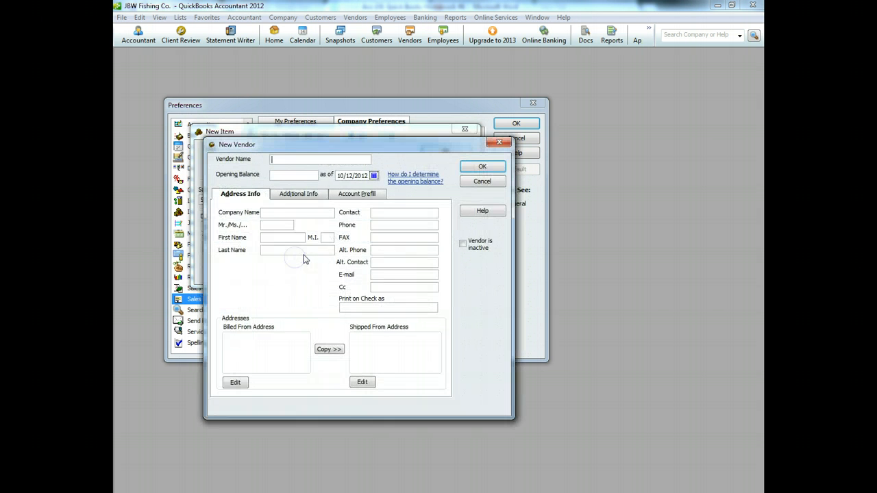
type("State Ta")
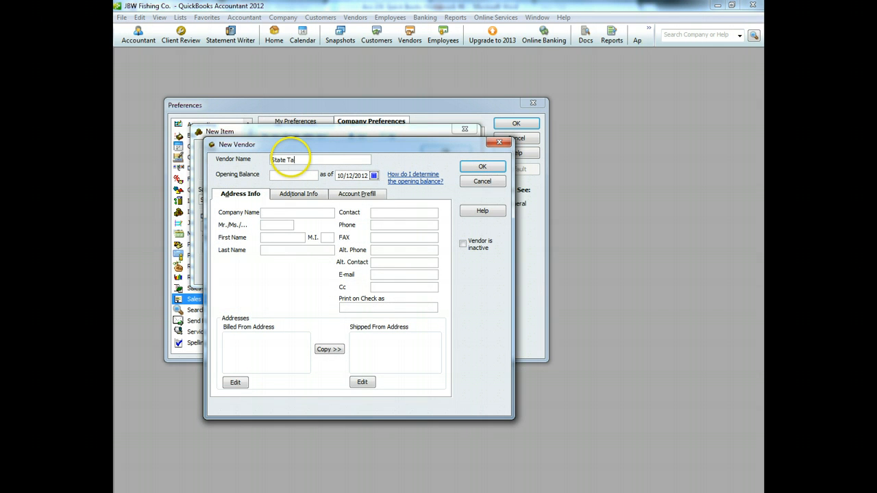
type("x Authority")
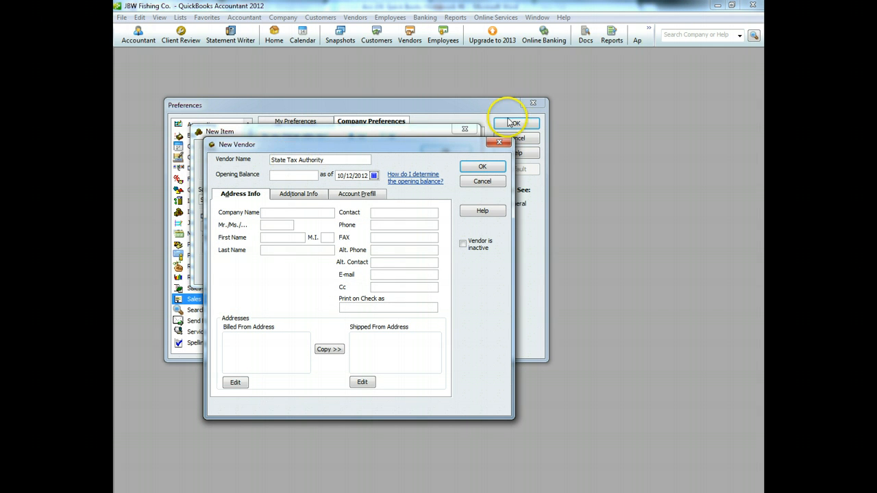
left_click(490, 170)
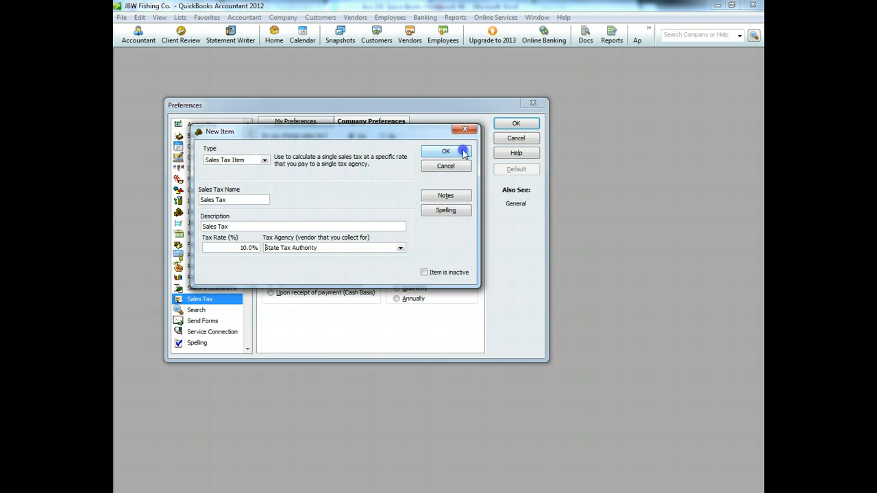
left_click(449, 150)
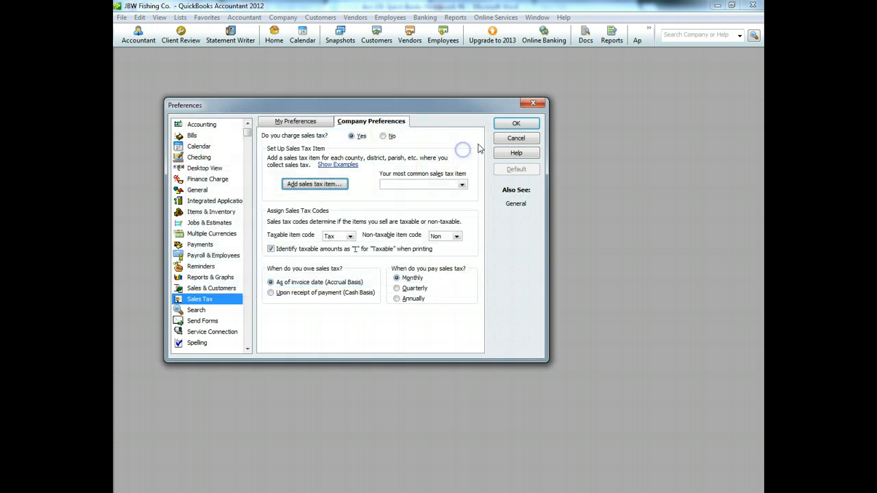
Step: Save the sales tax preferences, confirm the update, and return to the Home page
left_click(515, 123)
left_click(291, 217)
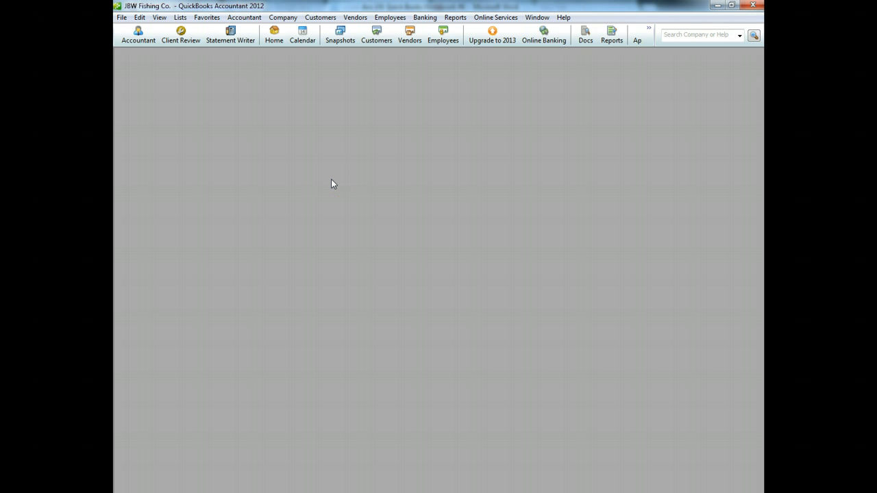
left_click(274, 36)
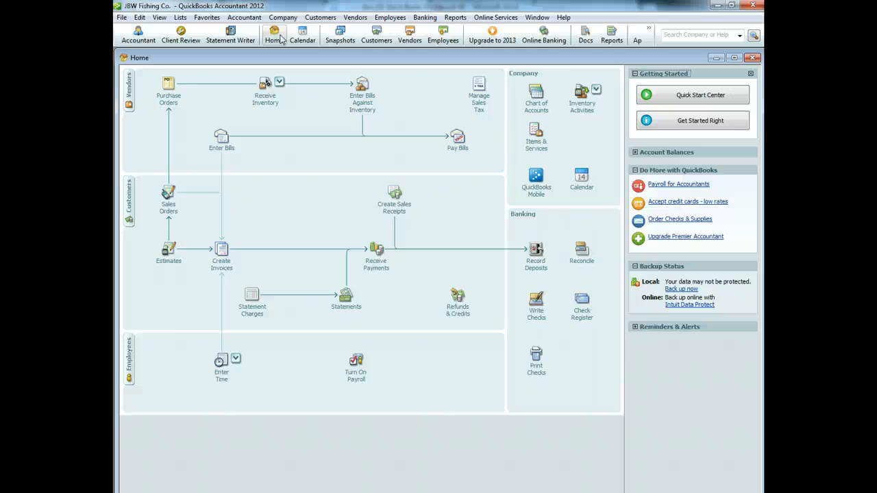
Step: Start a bank deposit and set up the new Bank of Laie account
left_click(535, 264)
left_click(420, 306)
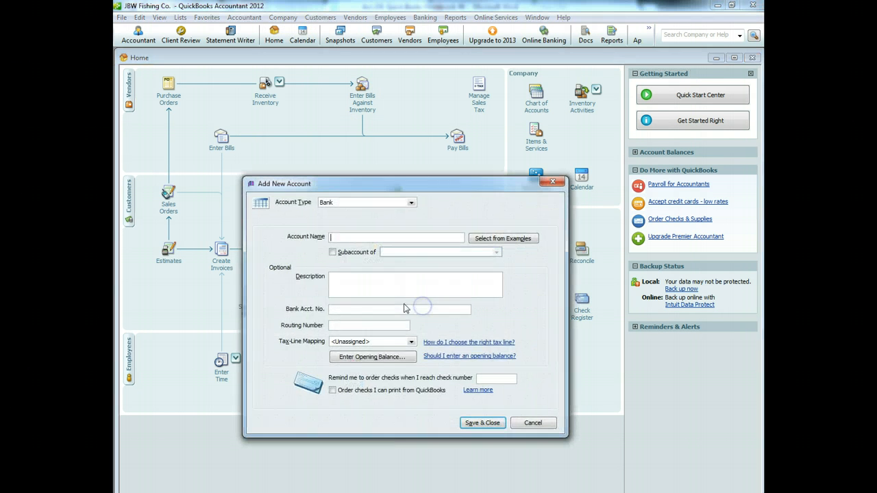
type("Bank of Laie")
left_click(482, 423)
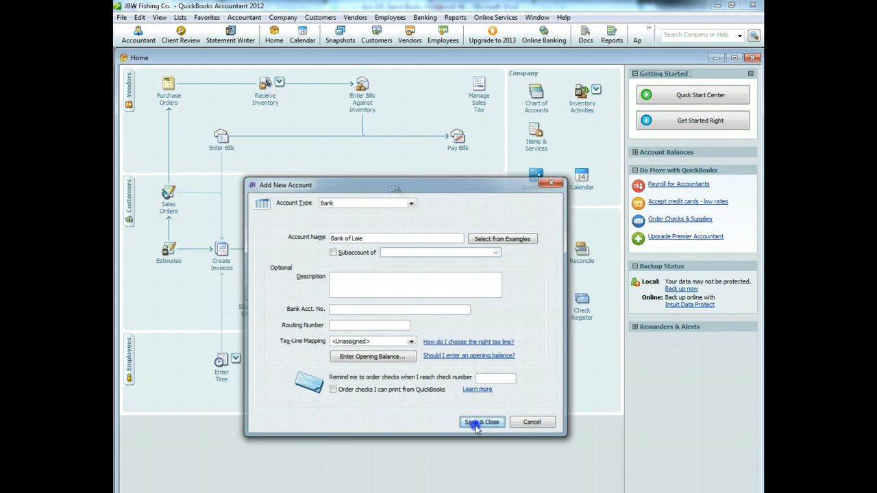
Step: Date the deposit 02/01/2013 and add the owner as a new Other name depositor
left_click(414, 236)
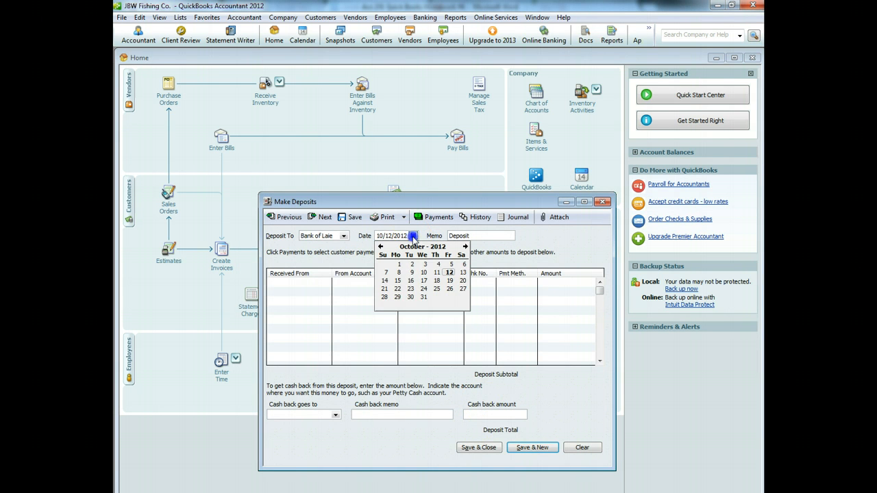
left_click(464, 247)
left_click(464, 247)
left_click(464, 248)
left_click(464, 247)
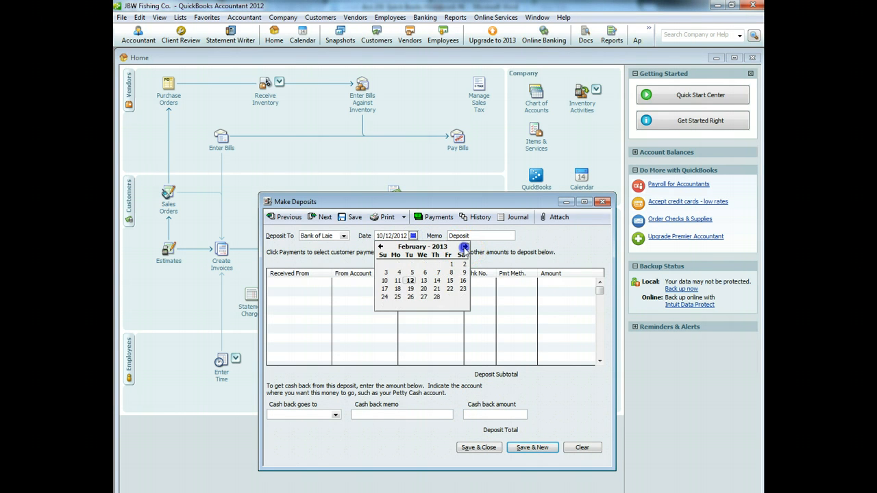
left_click(451, 264)
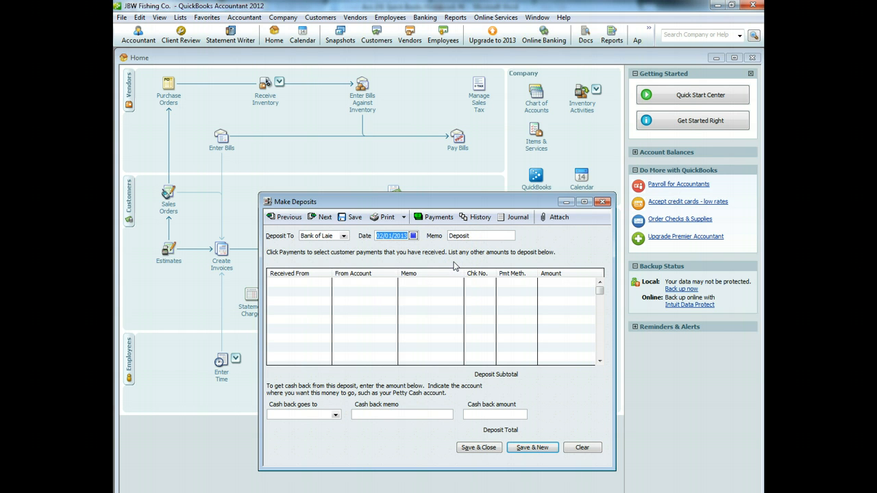
left_click(327, 283)
left_click(349, 291)
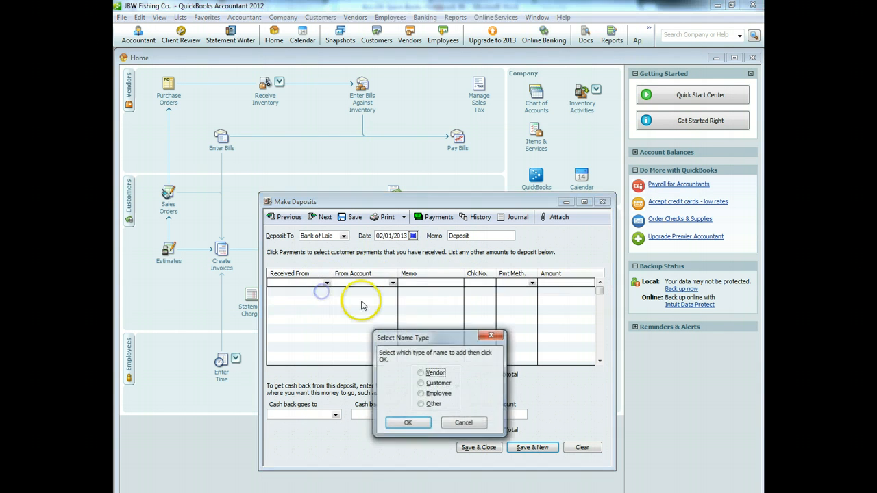
left_click(421, 404)
left_click(408, 423)
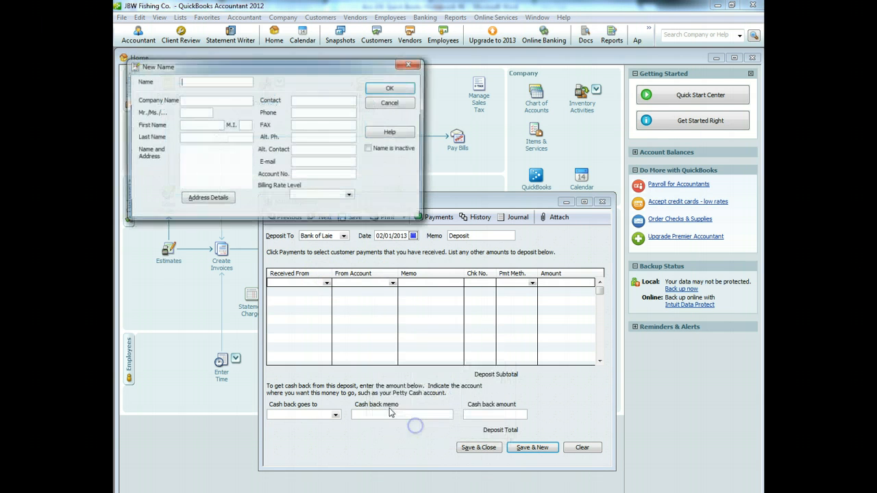
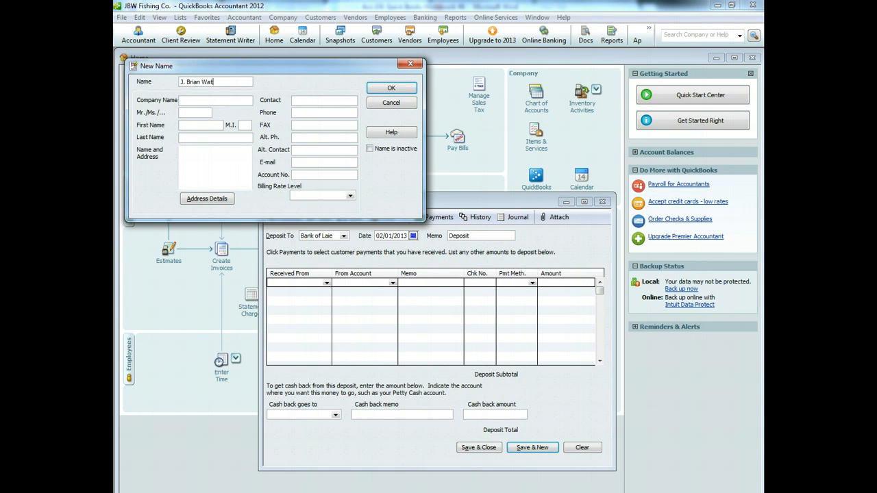
left_click(392, 87)
Step: Fill the deposit line: Owners Equity, memo 'Initial Investment', Cash, 25000
left_click(393, 283)
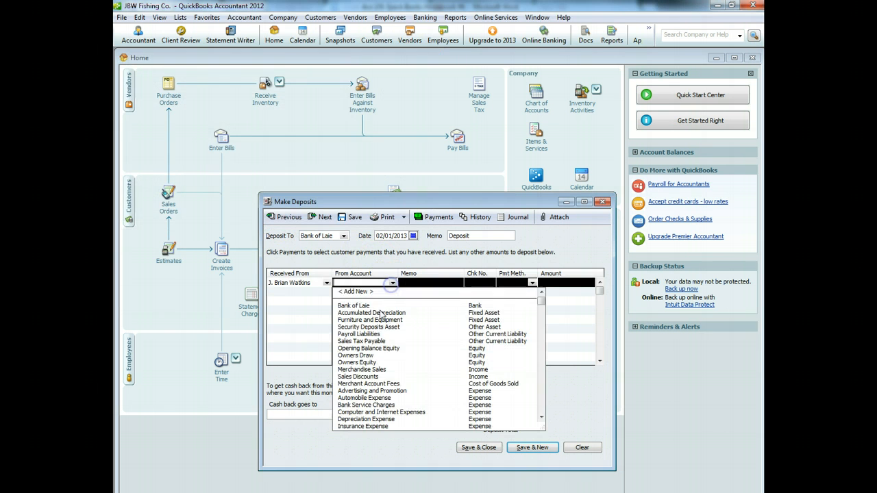
left_click(374, 363)
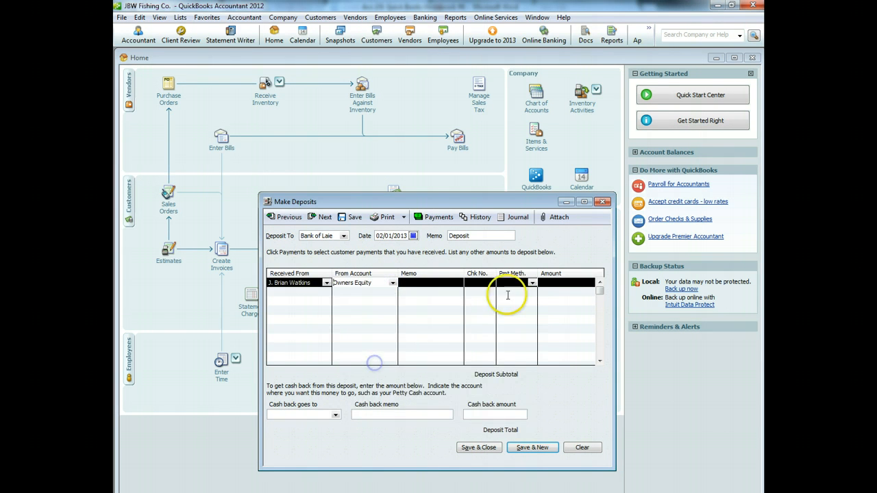
left_click(438, 292)
left_click(440, 283)
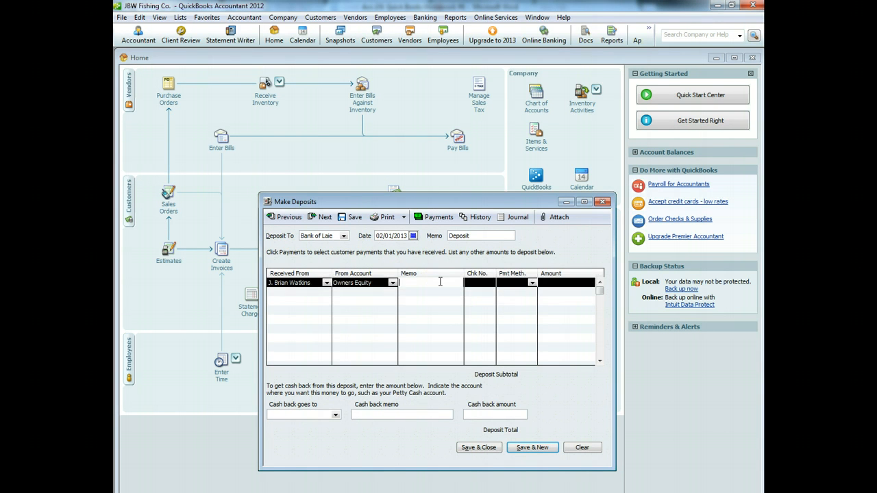
type("Initial Investmen")
type("t")
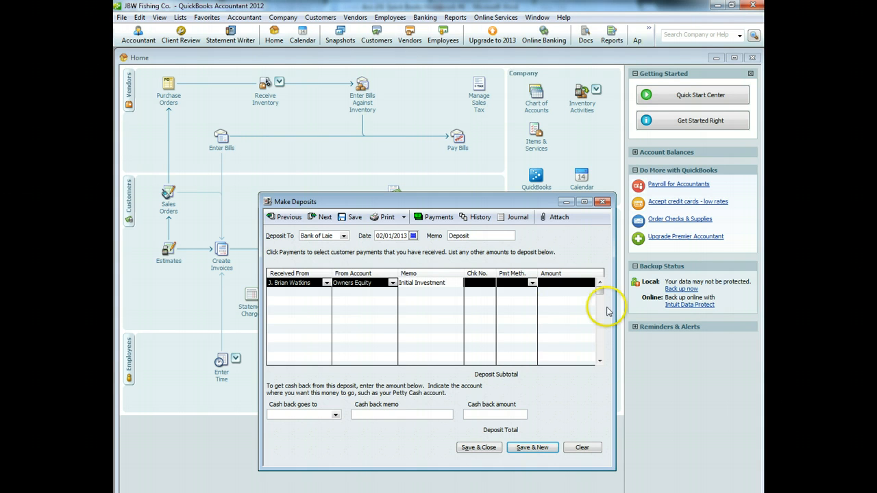
left_click(532, 282)
left_click(523, 314)
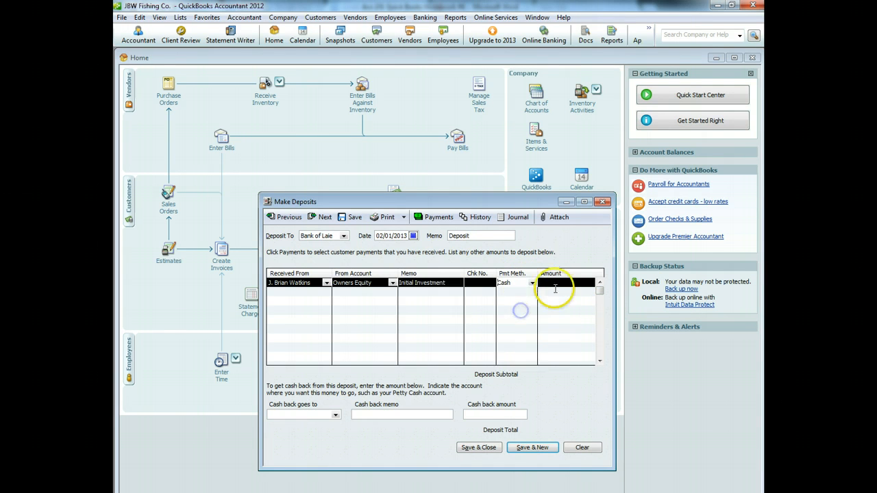
left_click(554, 286)
type("250")
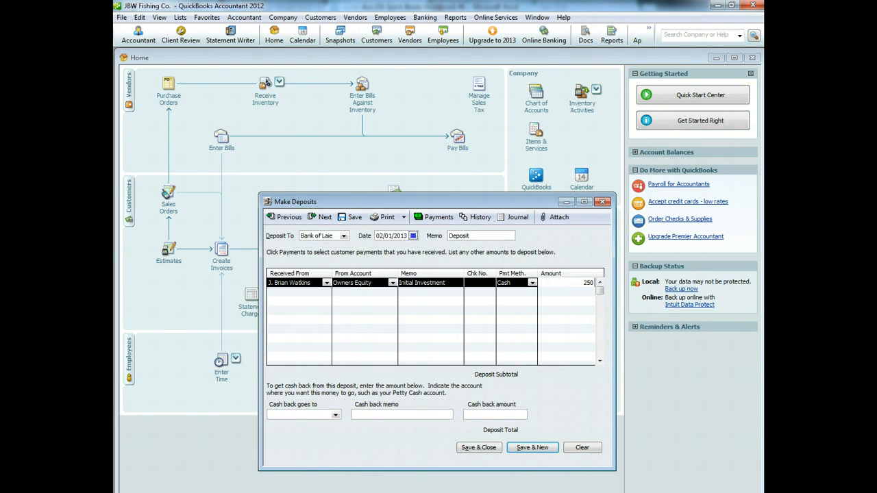
type("00")
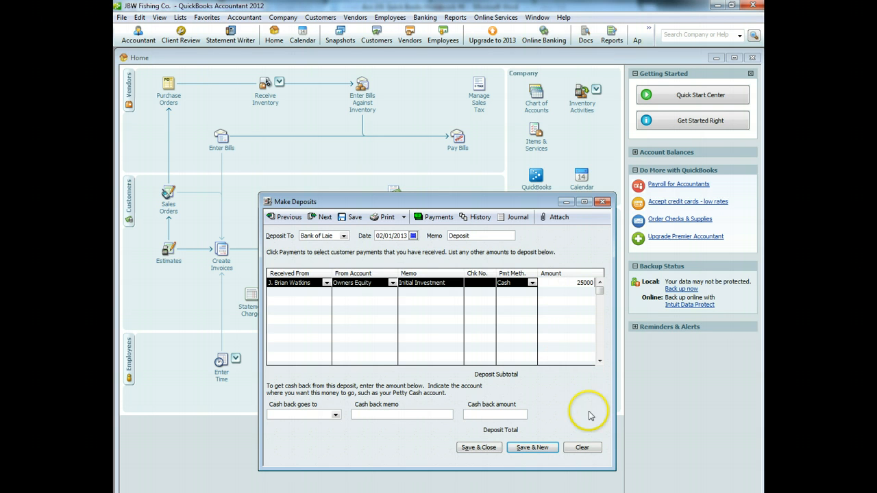
Step: Save the deposit, accepting the future-date and equity-account warnings
left_click(478, 448)
left_click(418, 314)
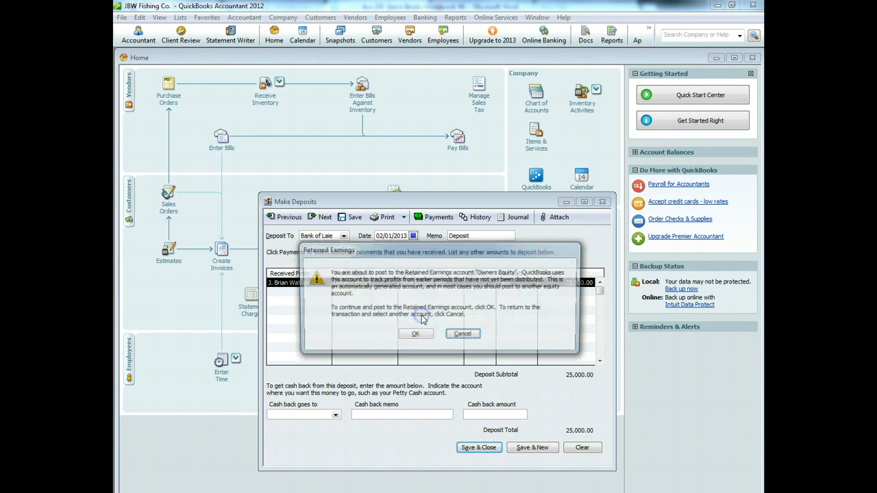
left_click(417, 336)
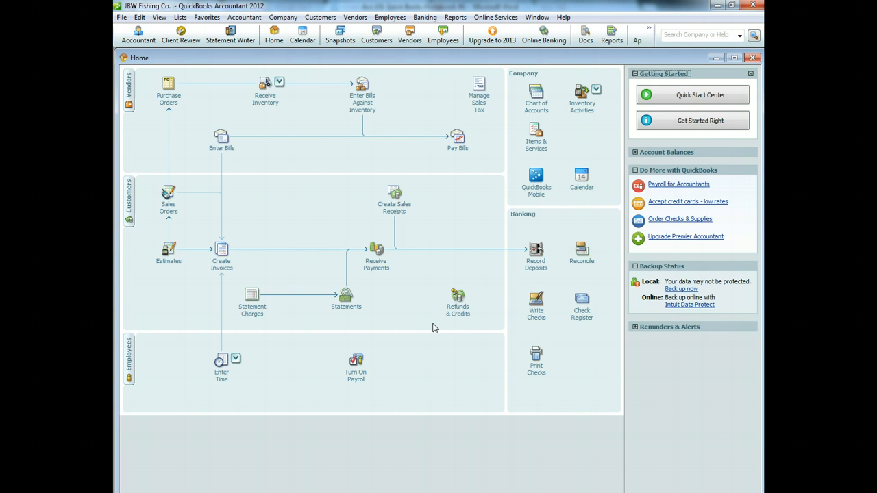
left_click(168, 92)
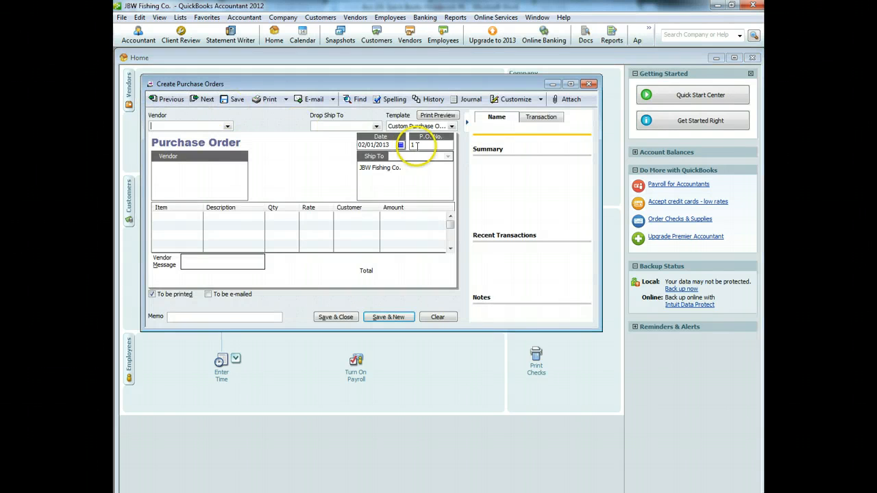
Step: Date the purchase order 02/02/2013 and add new vendor Daiwa Corp
left_click(401, 144)
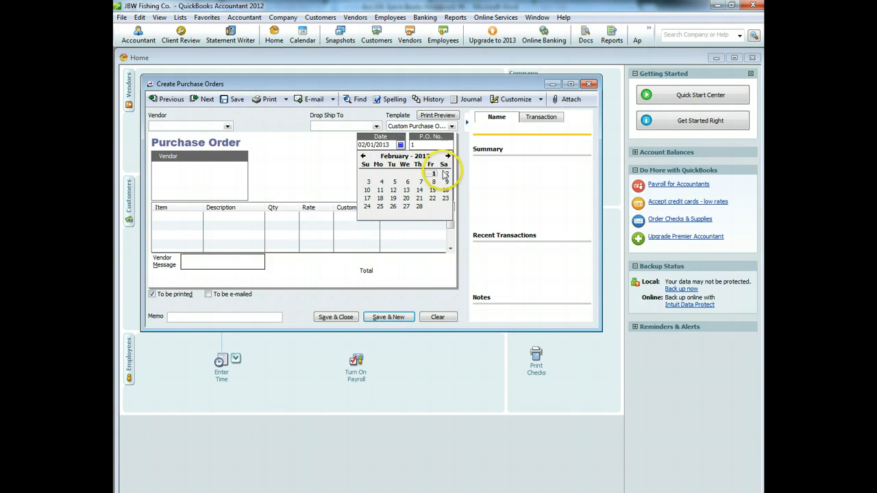
left_click(445, 173)
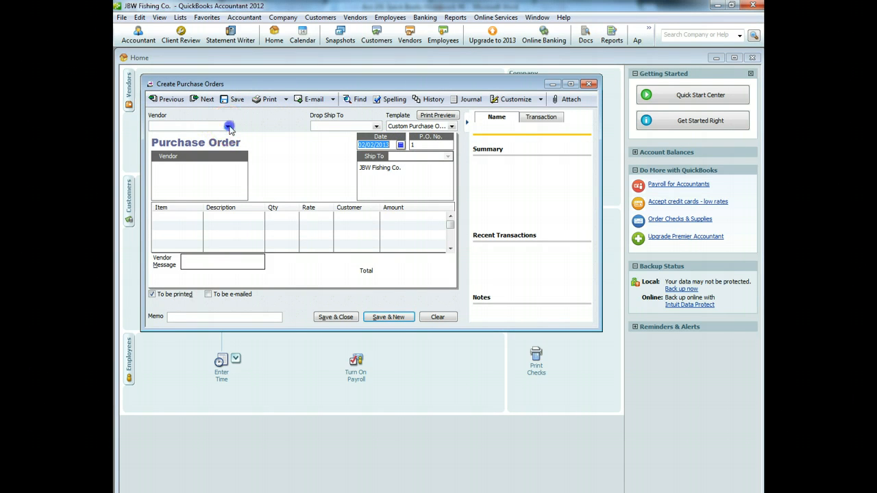
left_click(229, 127)
left_click(195, 136)
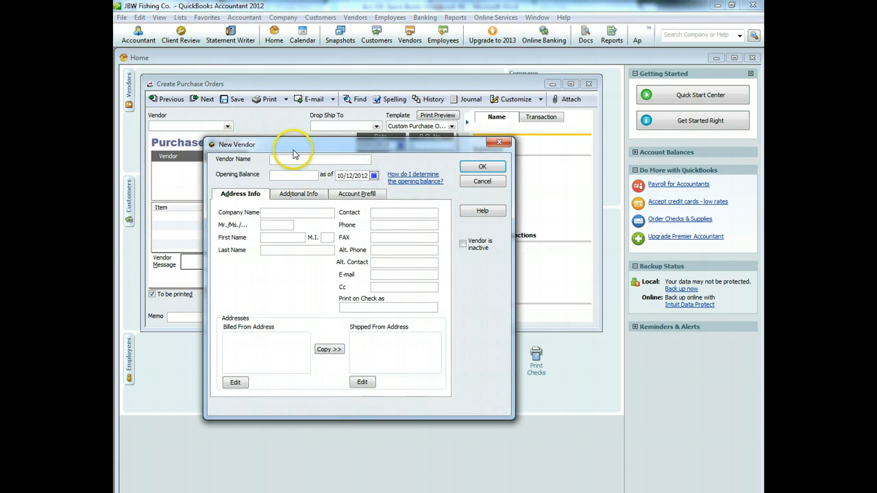
type("Do")
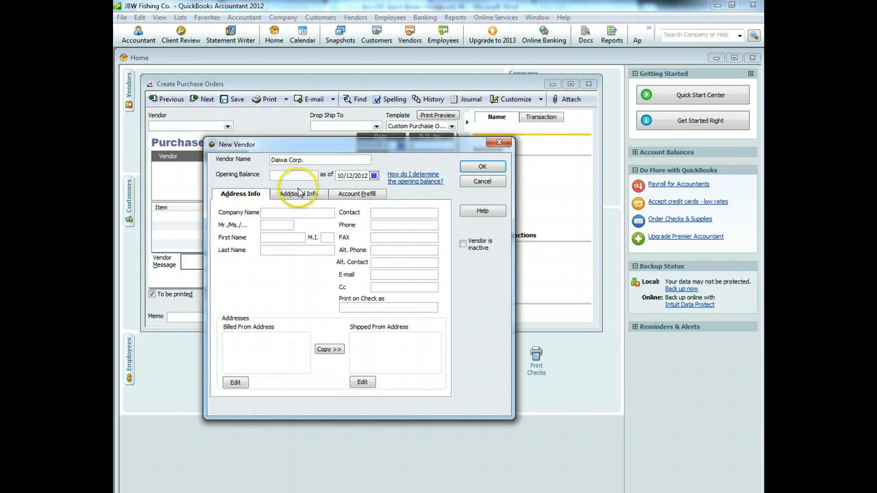
left_click(477, 168)
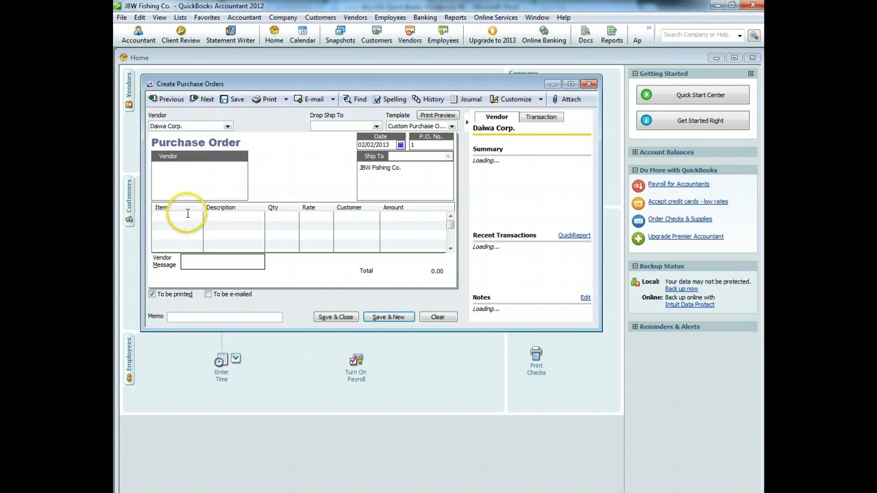
Step: Start a new Inventory Part item from the order's first item line
left_click(199, 218)
left_click(176, 226)
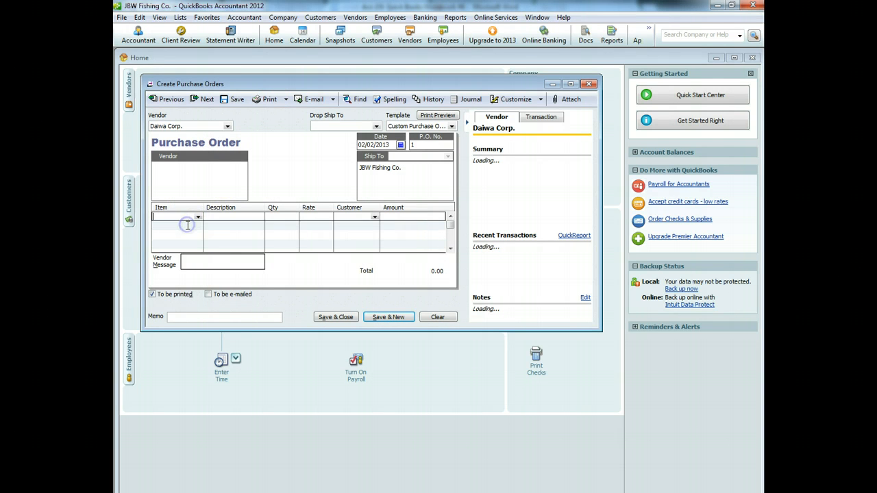
left_click(279, 192)
left_click(241, 199)
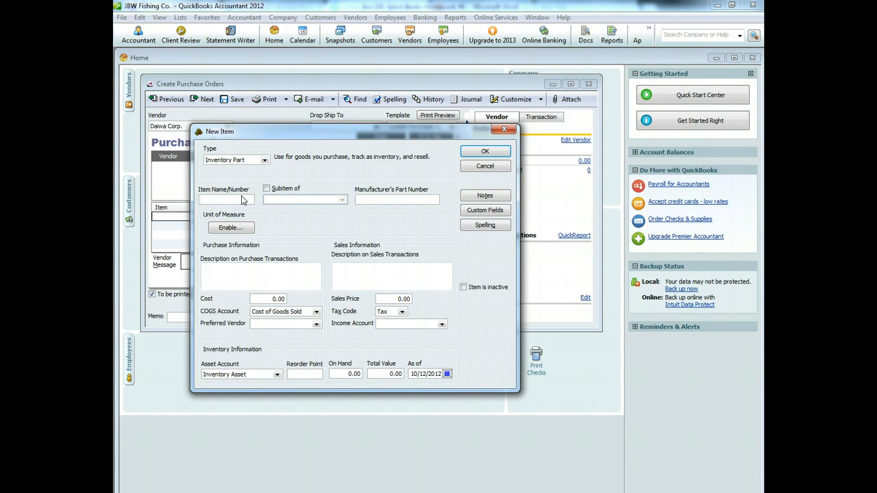
Step: Enter item Fishing Reel, part number Saltigo Salt Water Reel, cost 300, price 600
type("F")
key("Tab")
key("Tab")
type("S")
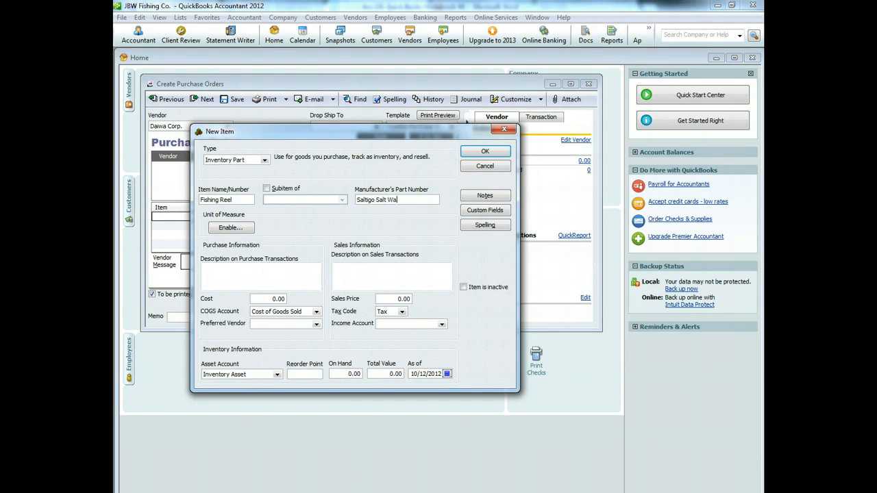
type("altigo Salt Water Reel")
key("Tab")
key("Tab")
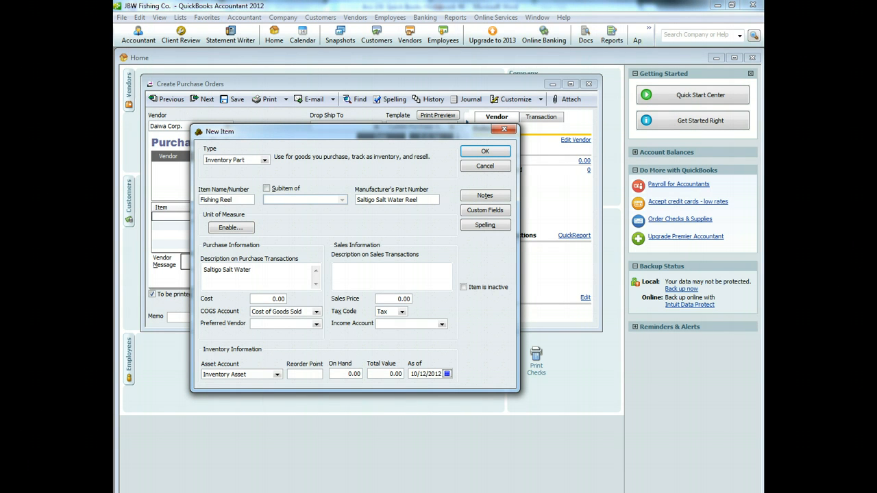
type("l")
key("Tab")
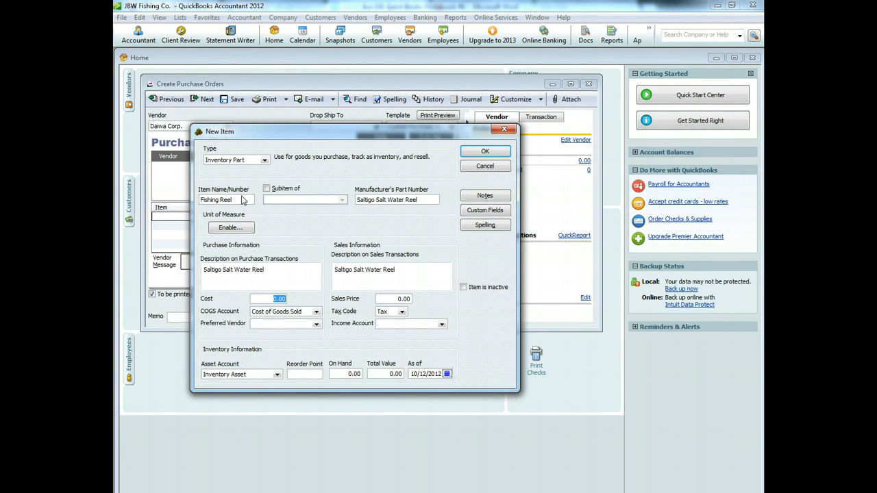
type("300")
key("Tab")
key("Tab")
key("Tab")
key("Tab")
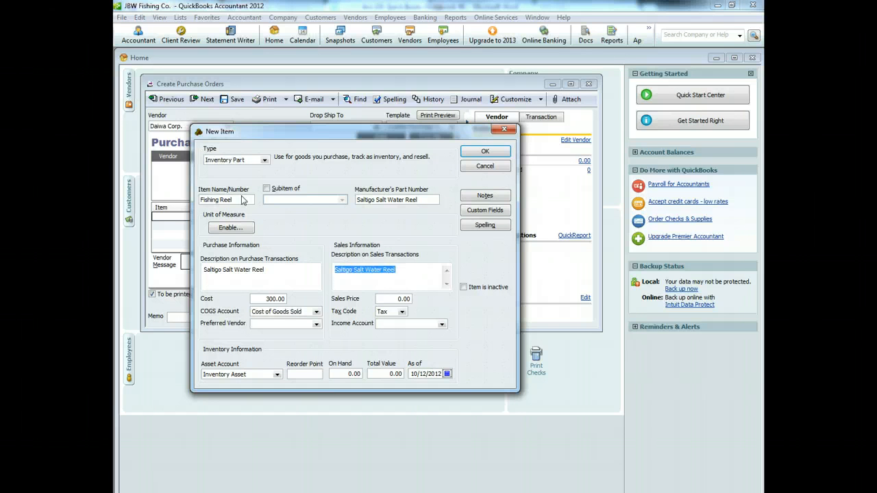
type("600")
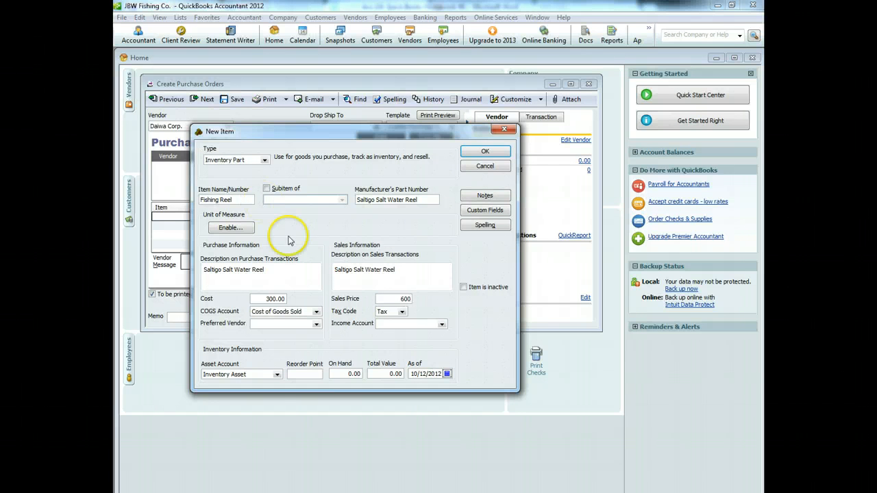
Step: Set Merchandise Sales as income account and save the item, ignoring the Saltigo spelling
left_click(443, 324)
left_click(411, 334)
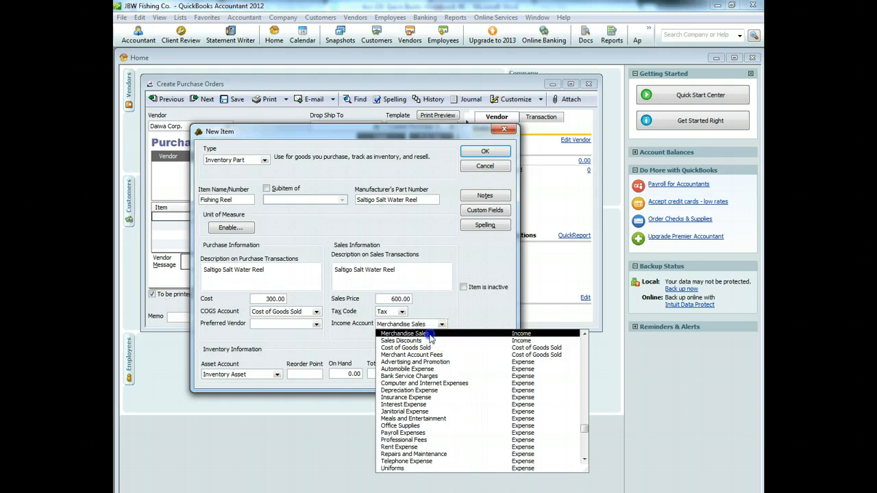
left_click(487, 151)
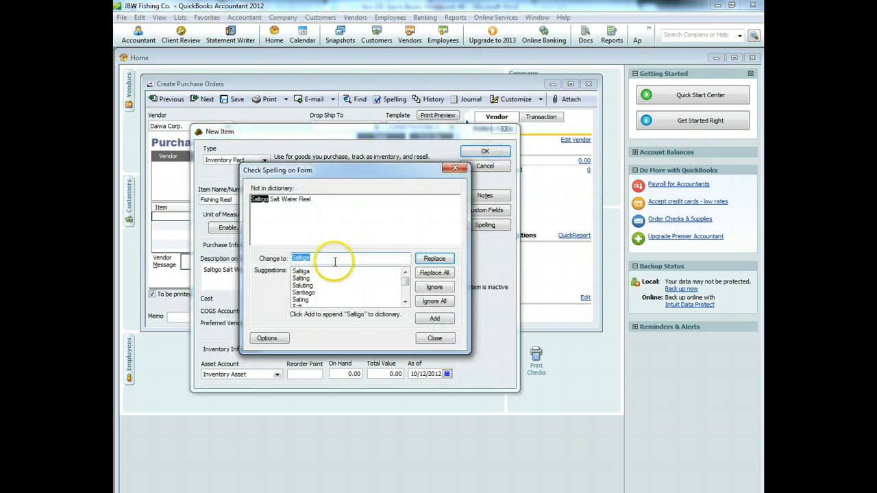
left_click(439, 288)
left_click(434, 289)
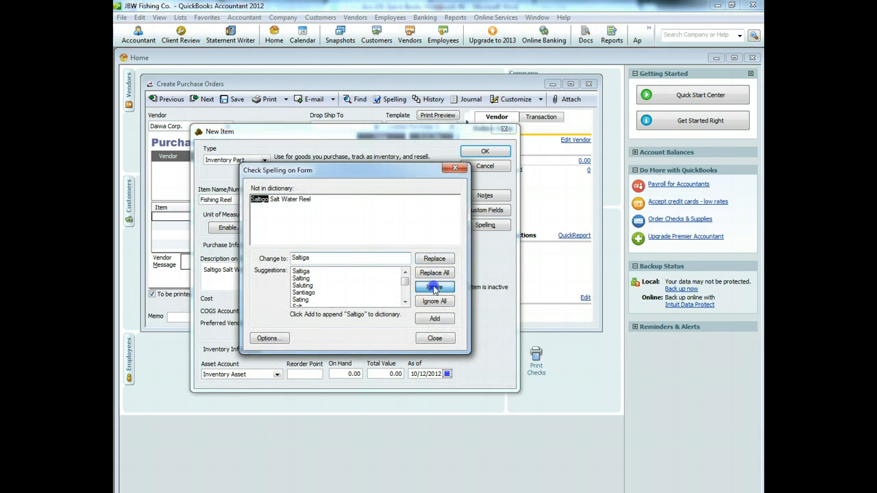
left_click(279, 219)
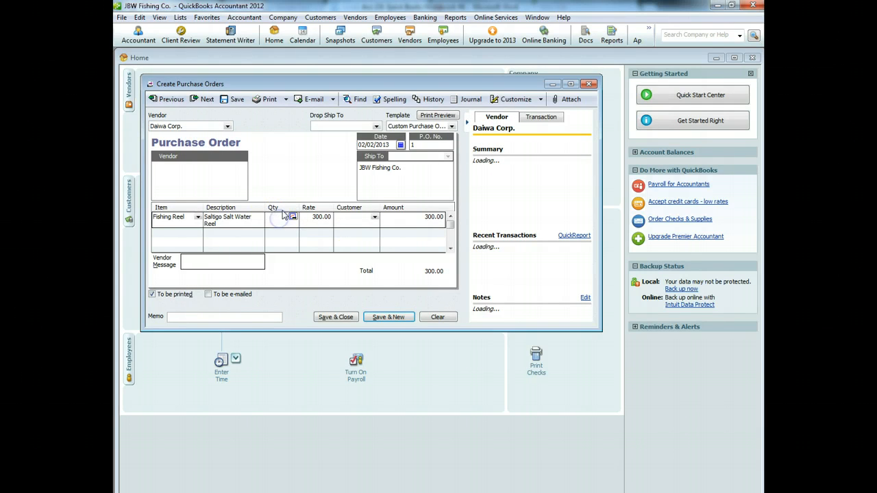
Step: Order 10 reels with memo 'Fishing Reel Purchase' and save the future-dated purchase order
type("10")
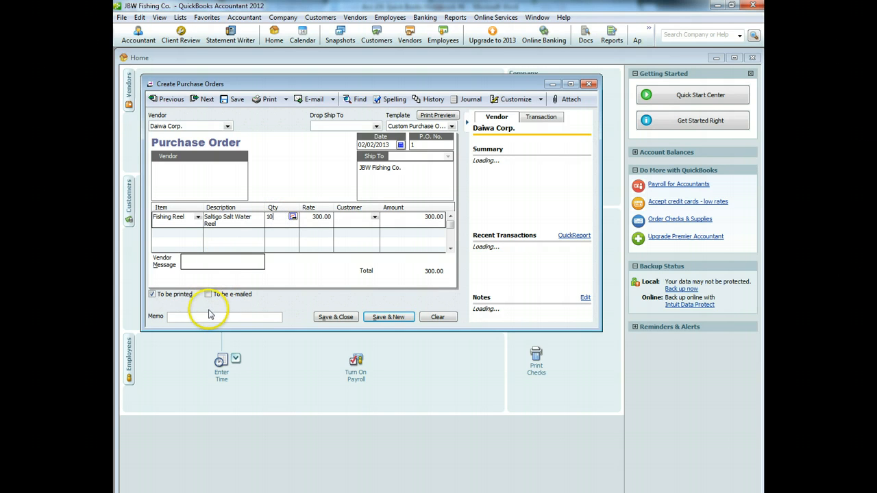
left_click(205, 316)
type("Fishing Reel Purchase")
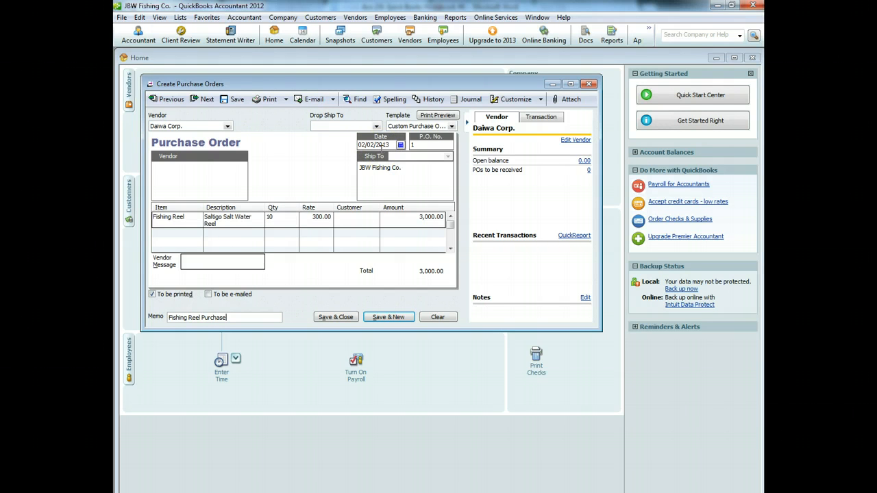
left_click(336, 317)
left_click(419, 314)
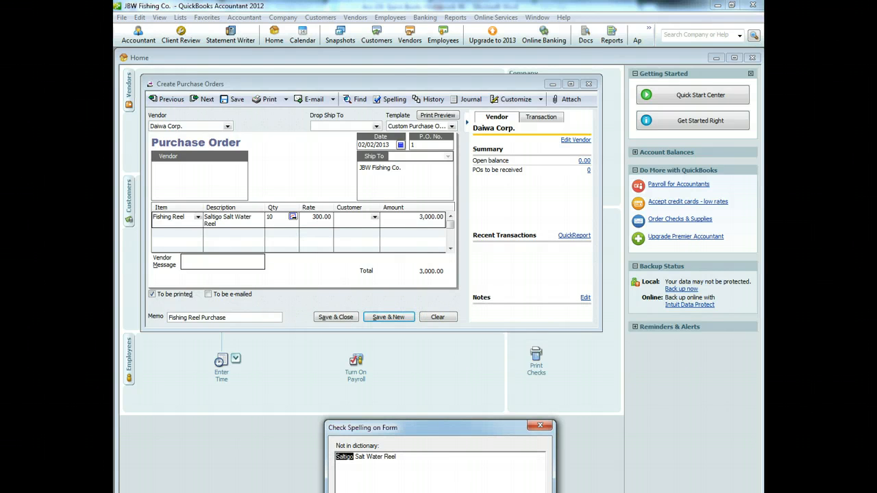
left_click(452, 492)
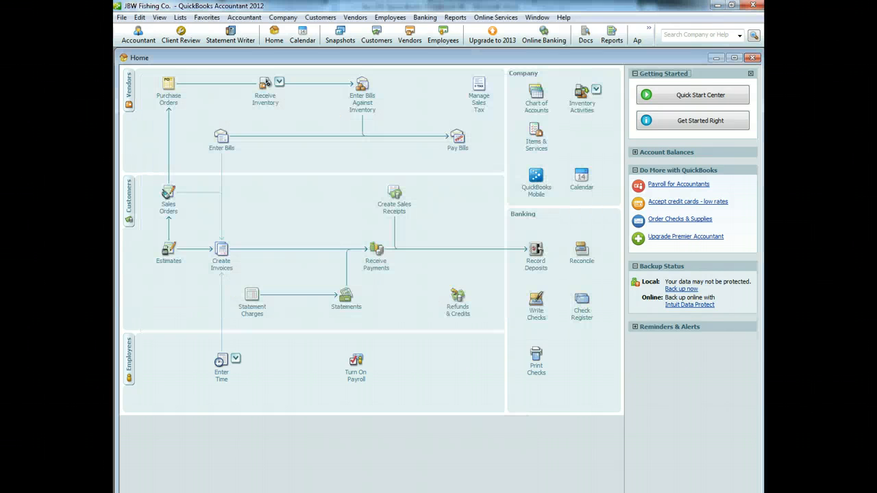
Step: Start a new purchase order and add new vendor Tackle Direct
left_click(167, 103)
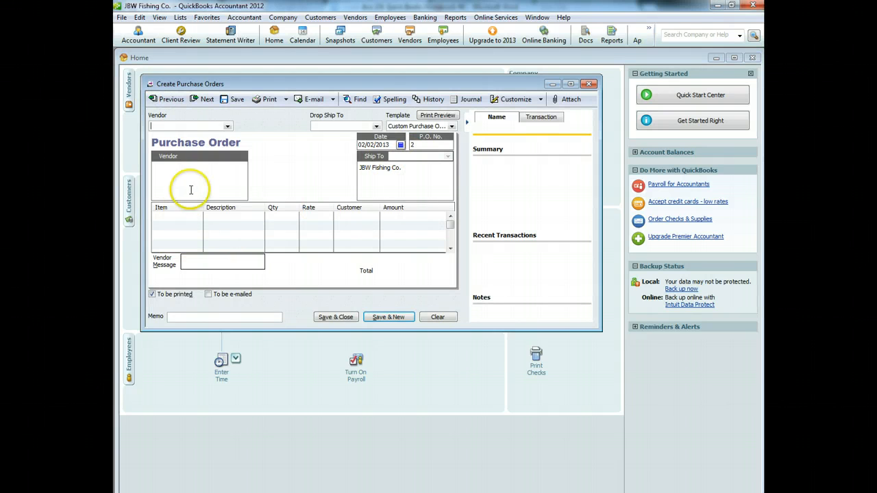
left_click(226, 126)
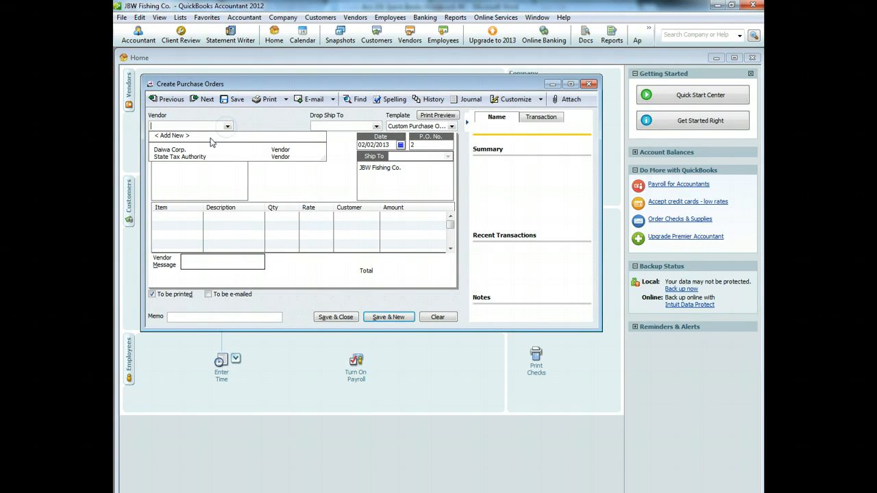
left_click(212, 137)
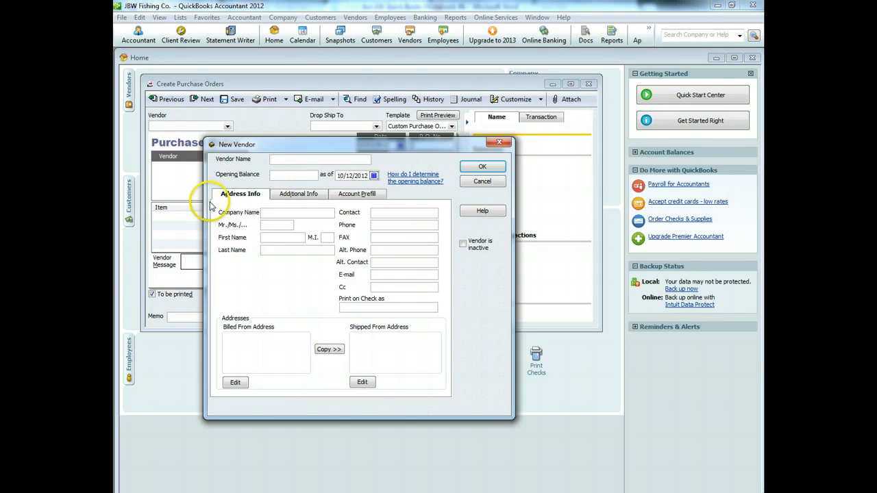
type("Tackle Direct")
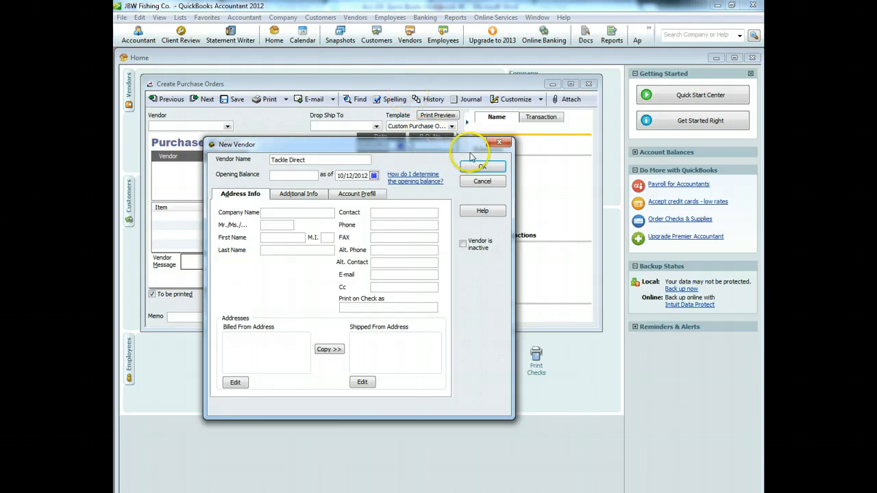
left_click(483, 167)
Step: Begin creating a new item from the order's first item line
left_click(195, 215)
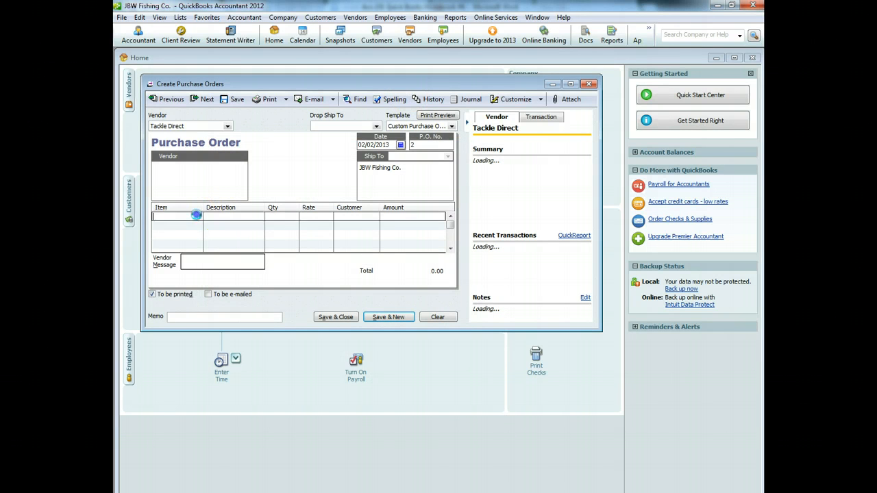
left_click(197, 217)
left_click(187, 225)
left_click(230, 198)
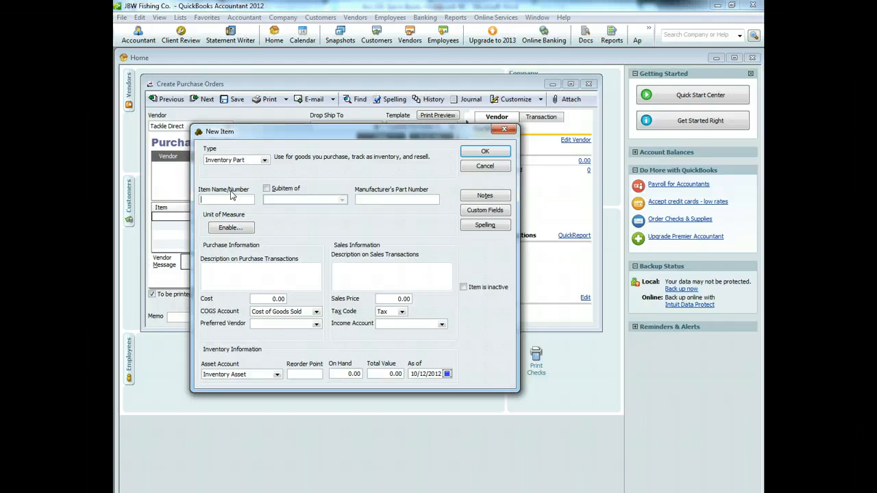
Step: Enter item Fishing Pole, Penn Power Surf Rod description, cost 50, sales price 100
type("Fis")
key("Tab")
key("Tab")
type("Penn Power")
key("Tab")
key("Tab")
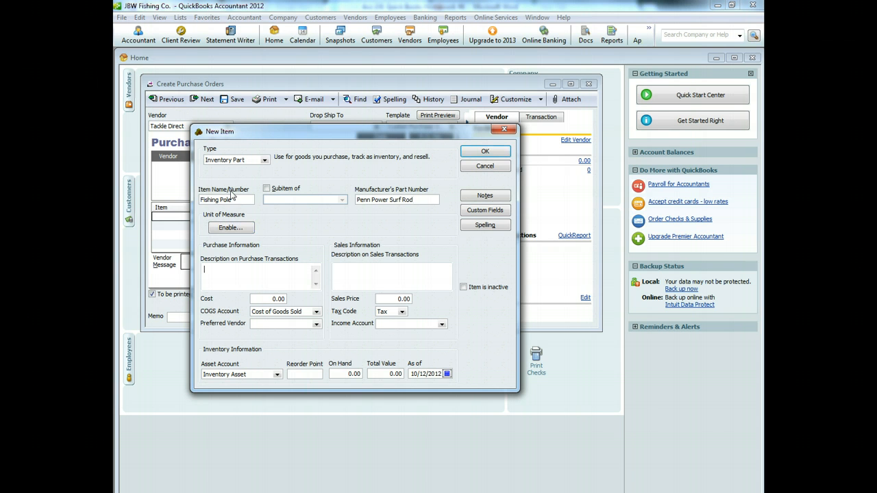
type("Penn Power Surf Rod")
key("Tab")
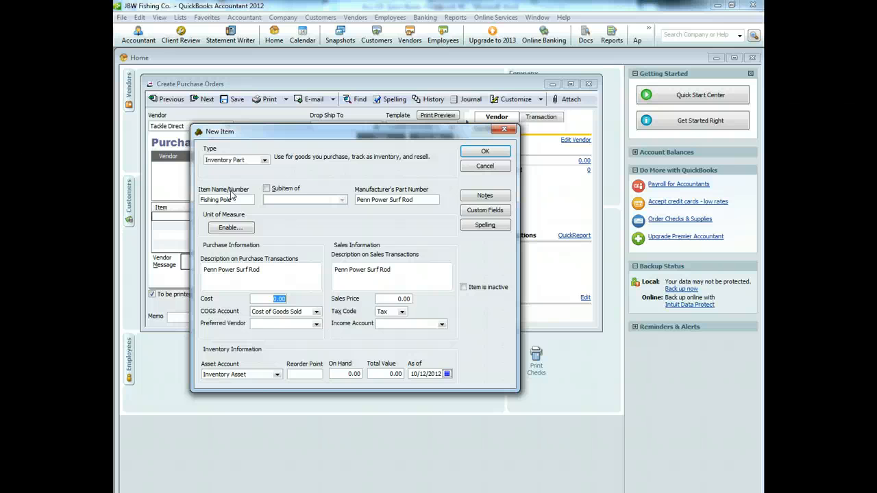
type("50")
key("Tab")
key("Tab")
key("Tab")
key("Tab")
type("1")
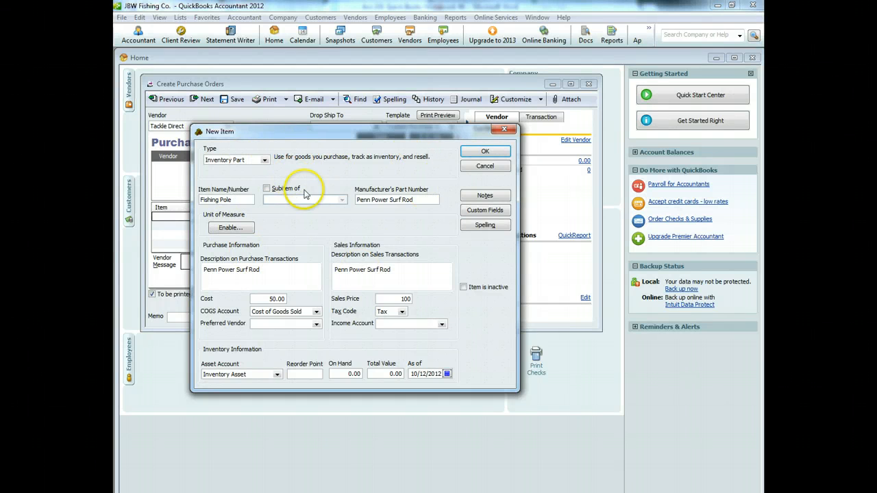
Step: Assign Merchandise Sales as the income account and save the Fishing Pole item
left_click(485, 151)
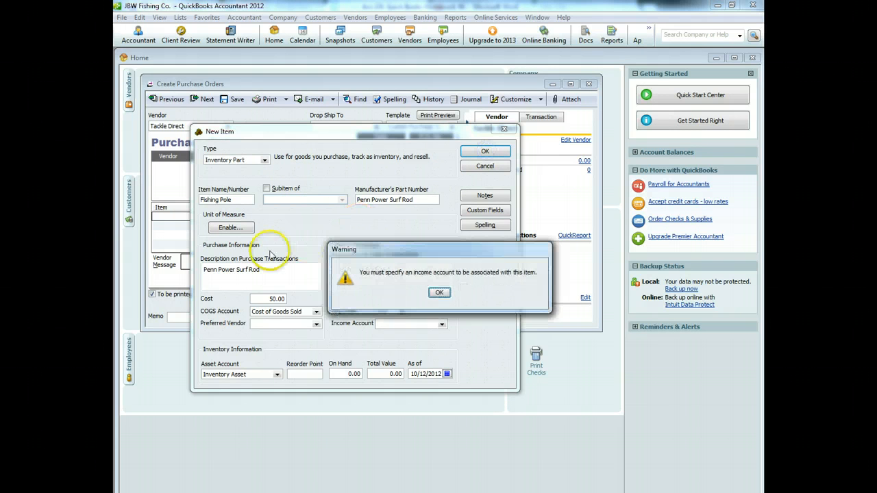
left_click(439, 293)
left_click(443, 326)
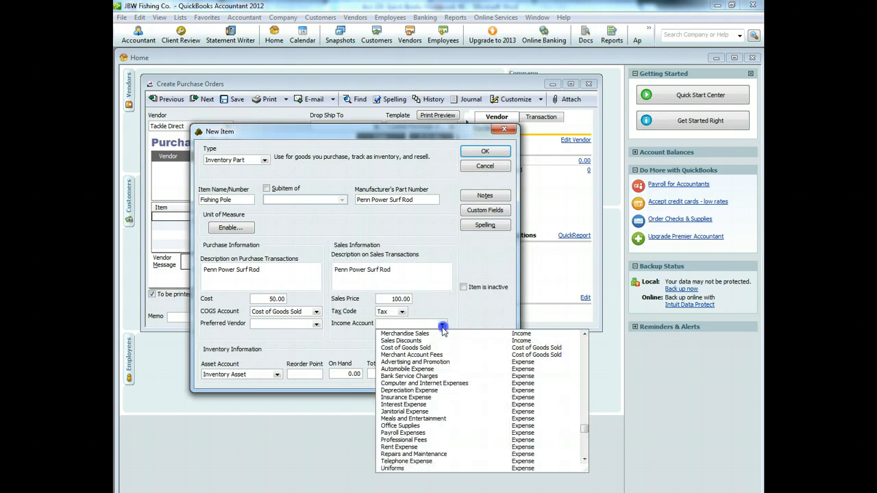
left_click(404, 334)
left_click(485, 151)
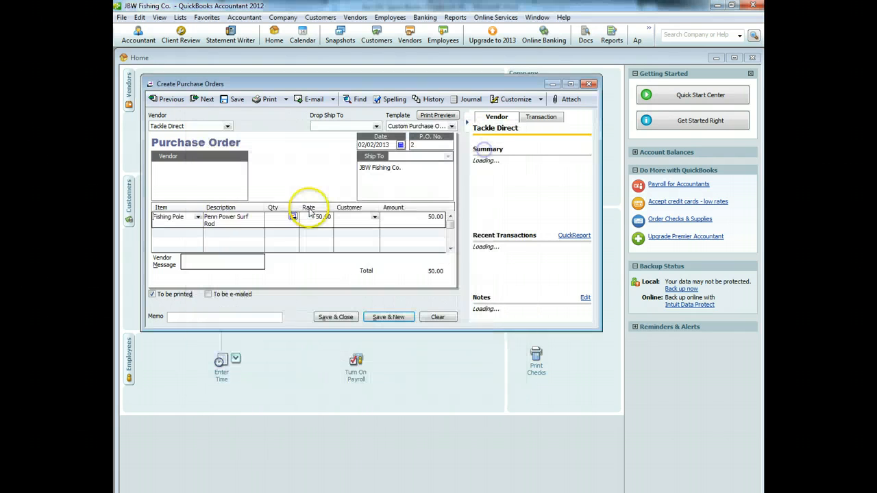
Step: Order 10 fishing poles with memo 'Fishing Poles' and save the future-dated purchase order
left_click(277, 218)
type("10")
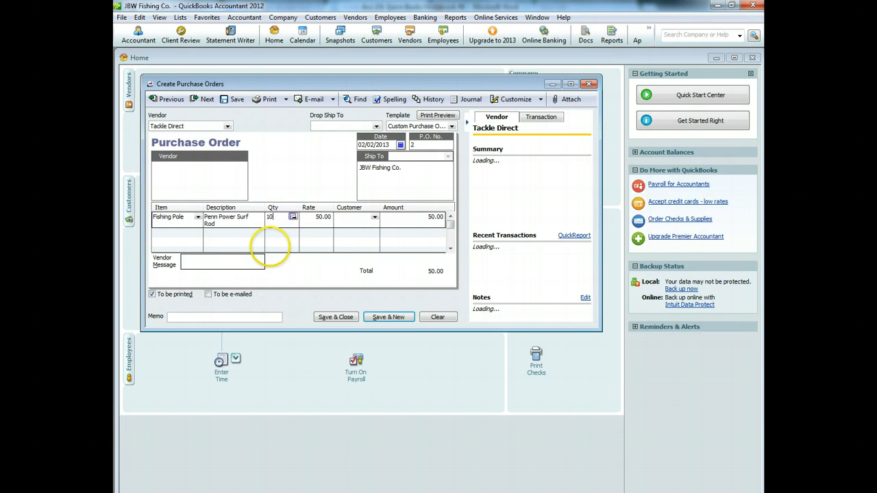
left_click(205, 317)
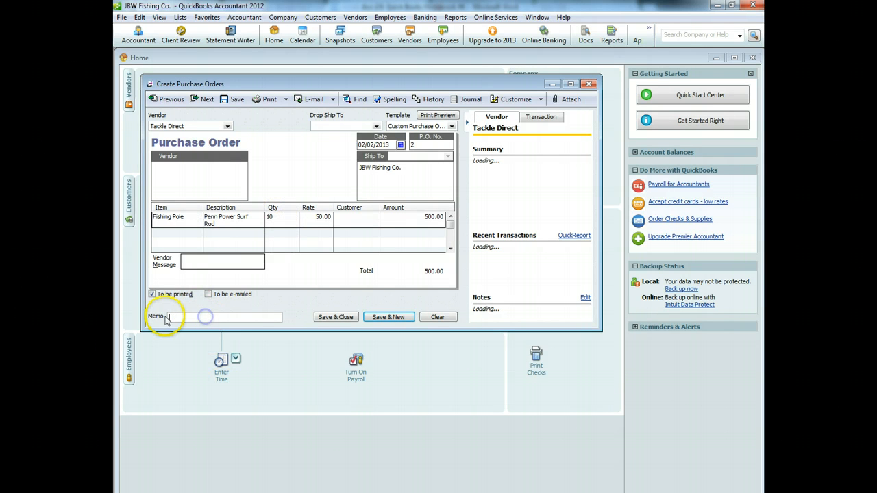
type("Fishing Poles")
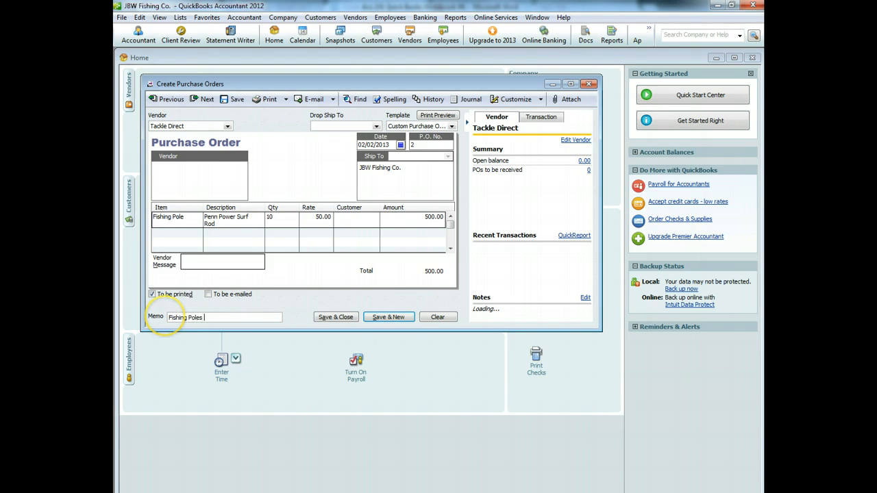
left_click(343, 319)
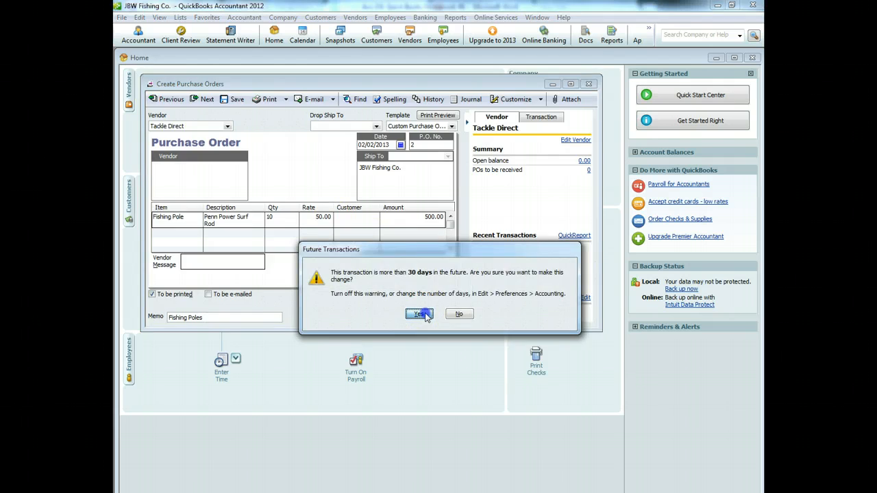
left_click(421, 315)
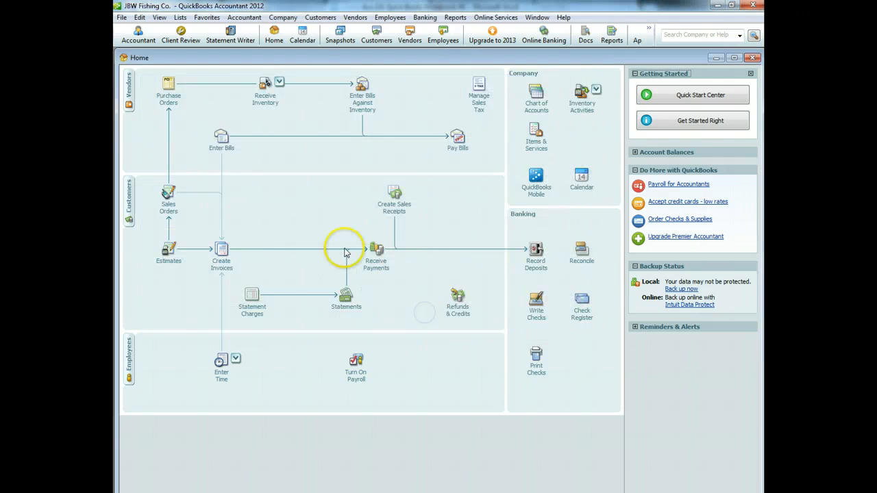
left_click(288, 165)
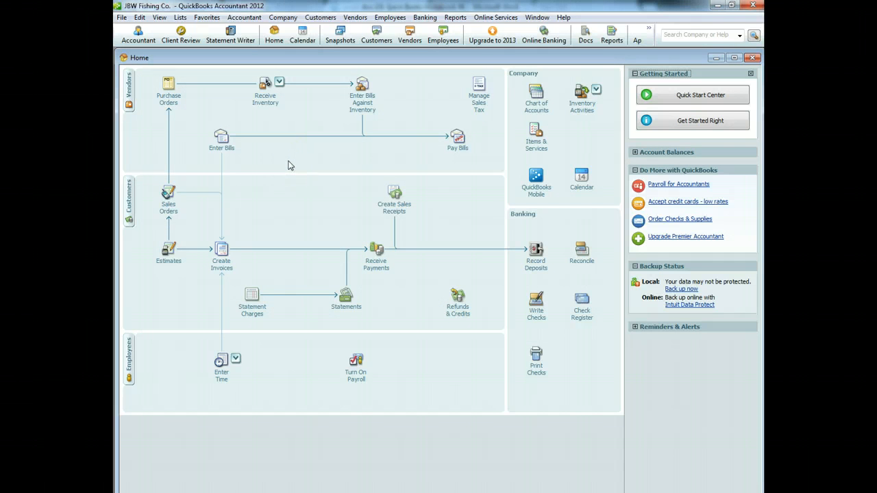
Step: Start a new purchase order and add Moimoi Co. as a new vendor
left_click(168, 93)
left_click(227, 126)
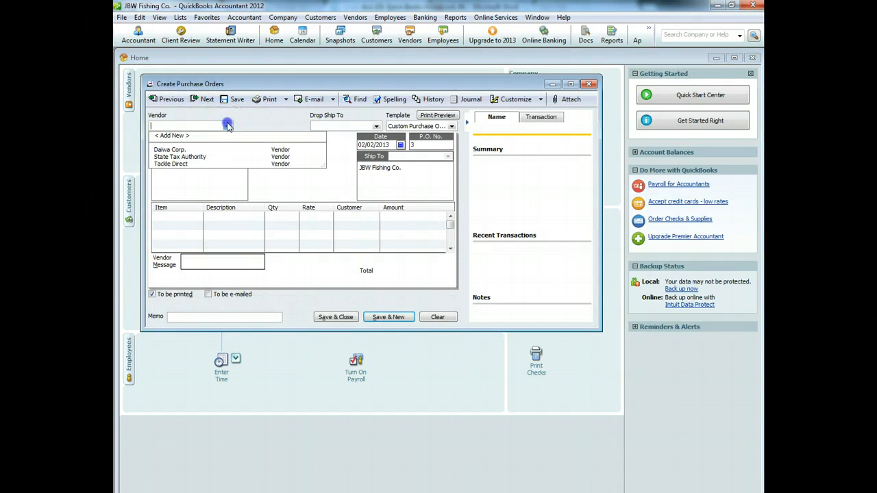
left_click(201, 142)
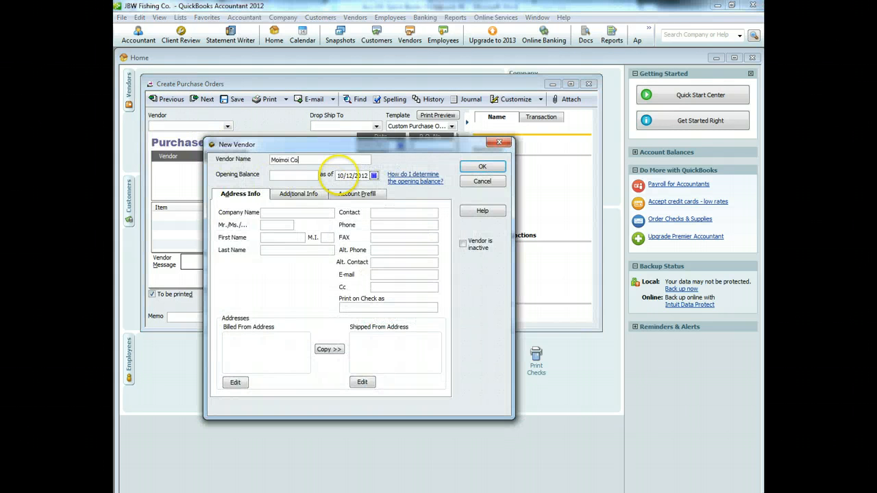
left_click(486, 167)
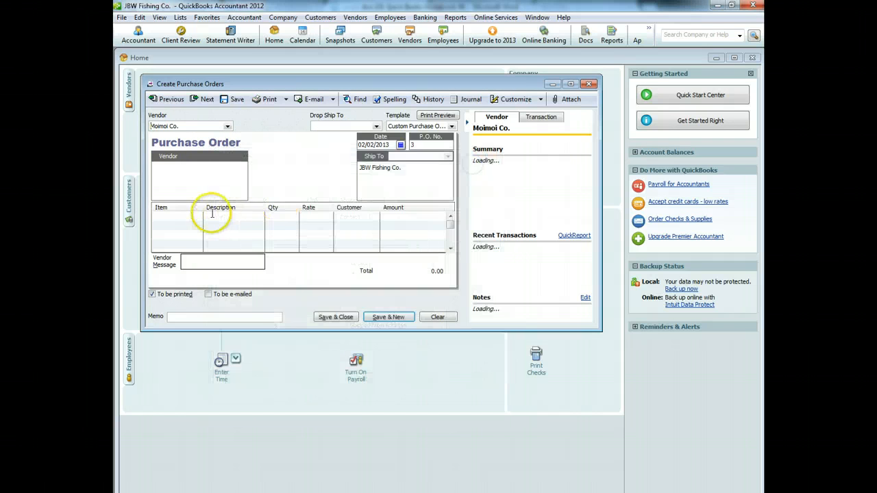
Step: Begin a new Inventory Part item from the first order line's Item list
left_click(186, 214)
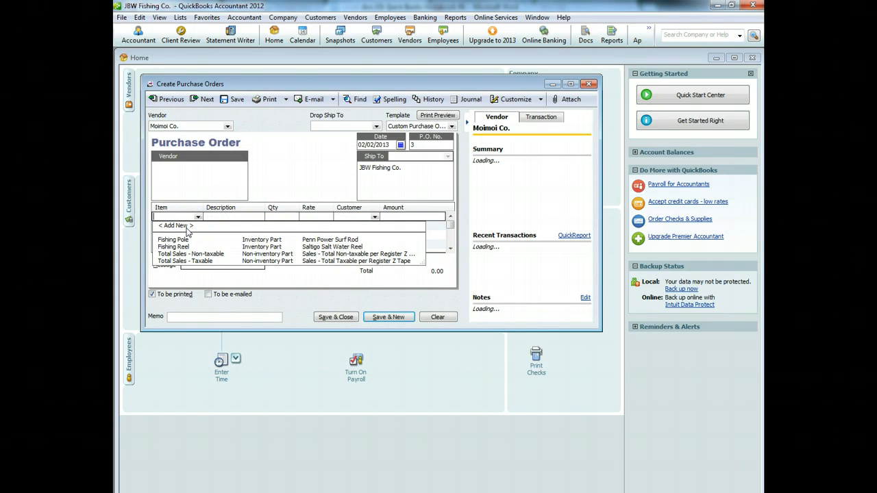
left_click(186, 228)
left_click(313, 173)
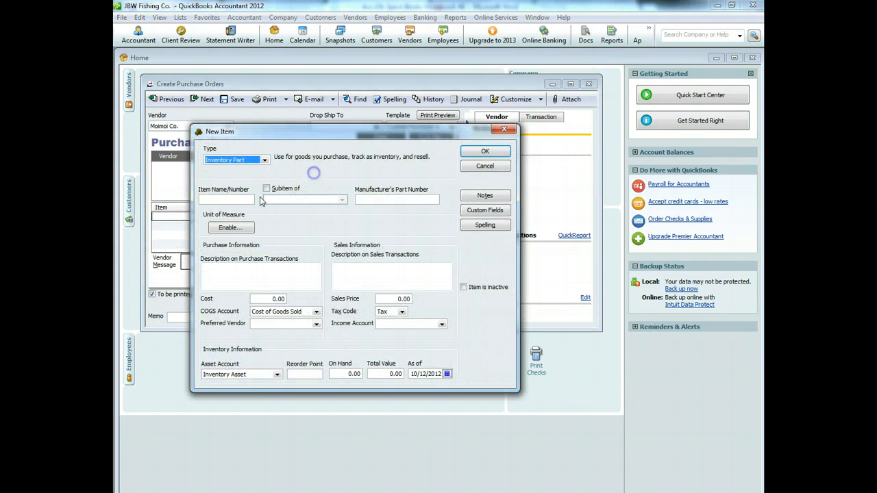
Step: Fill in item Fishing line with cost 10.00, sales price 25.00 and Merchandise Sales income account
left_click(222, 202)
type("Fish")
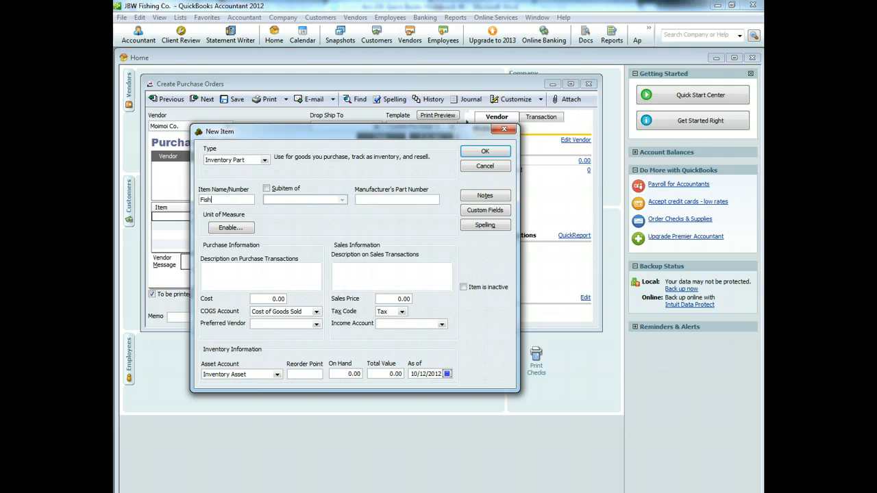
key("Tab")
key("Tab")
key("Tab")
key("Tab")
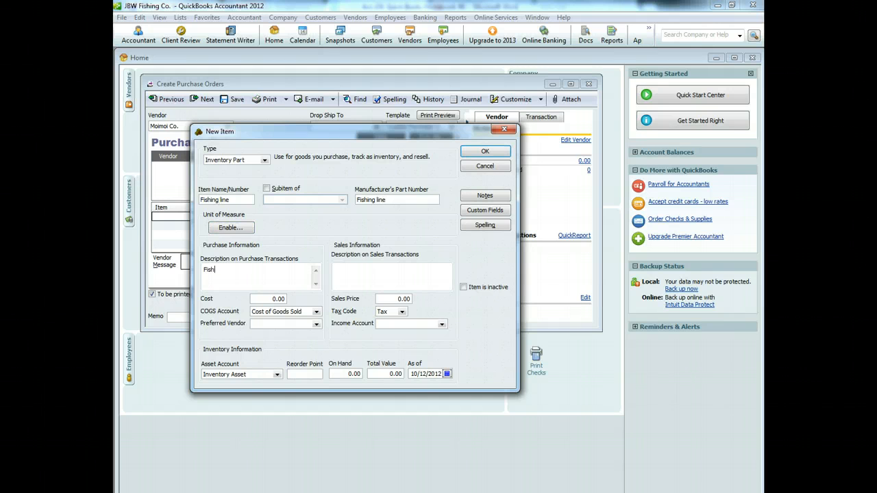
key("Tab")
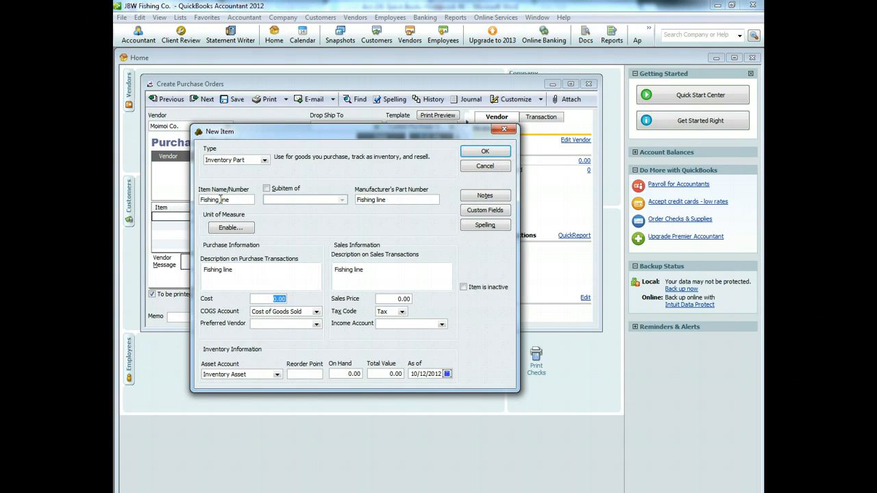
type("10")
key("Tab")
key("Tab")
key("Tab")
key("Tab")
type("2")
left_click(442, 324)
left_click(425, 334)
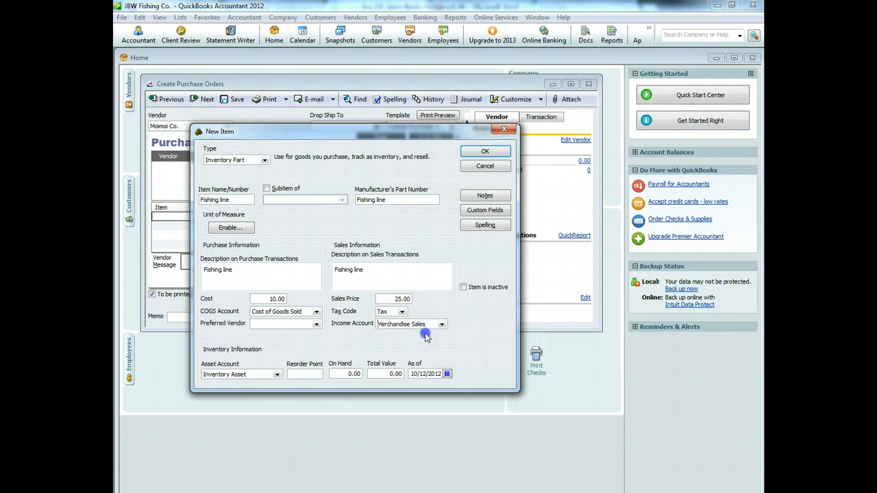
Step: Save the Fishing line item onto the order with quantity 10
left_click(485, 152)
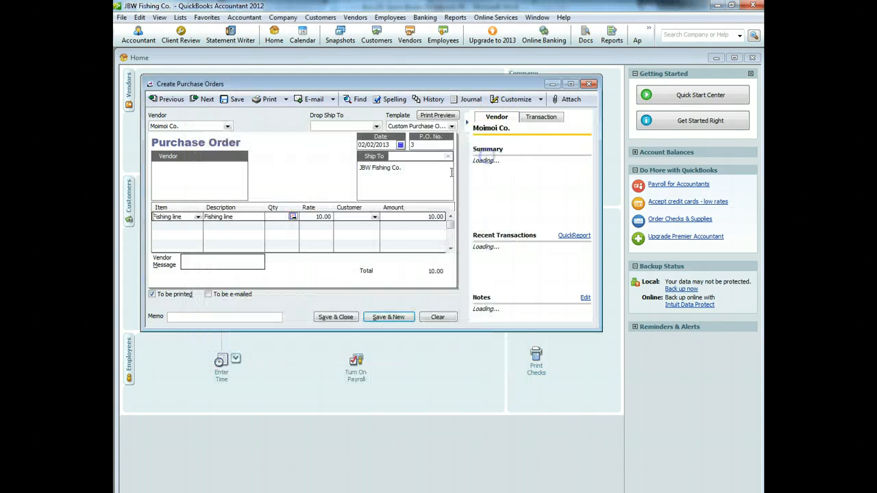
left_click(278, 217)
type("10")
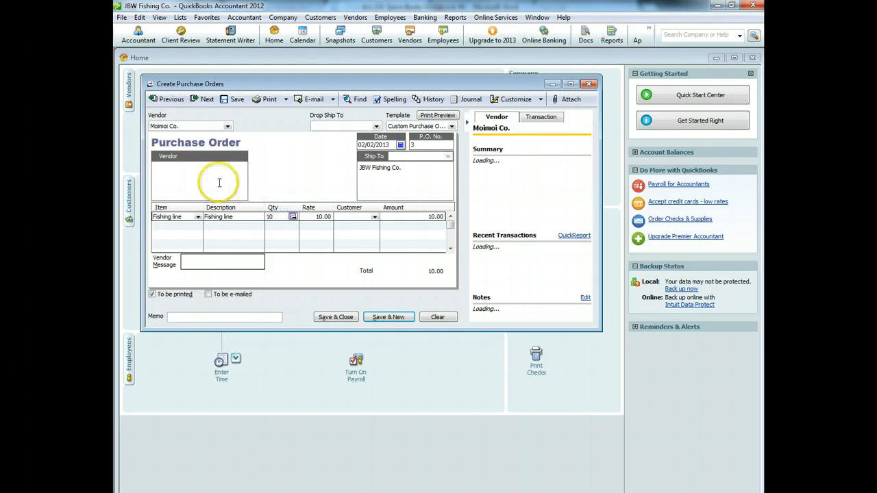
Step: Add memo 'Fishing Line' and save the purchase order, accepting the future-date warning
left_click(199, 316)
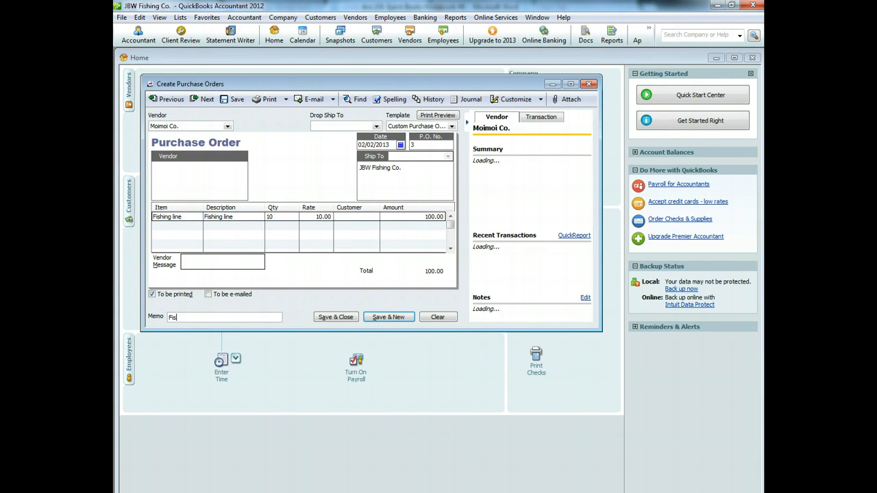
type("e")
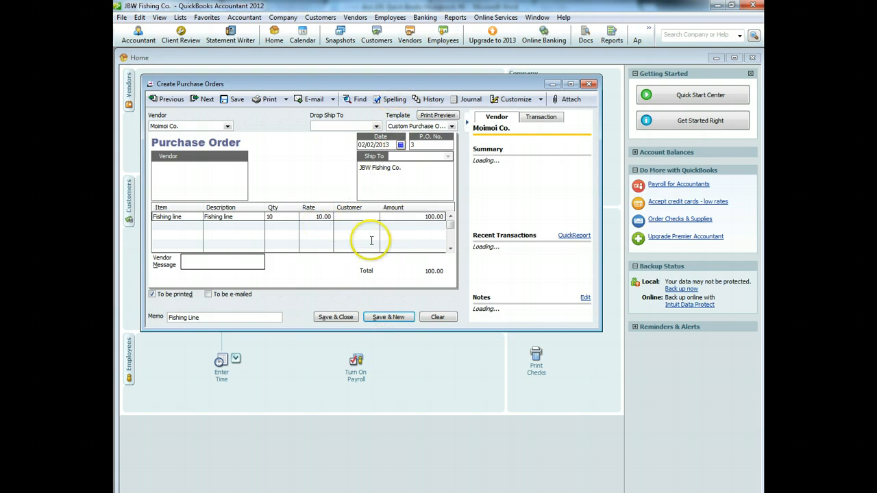
left_click(348, 319)
left_click(420, 312)
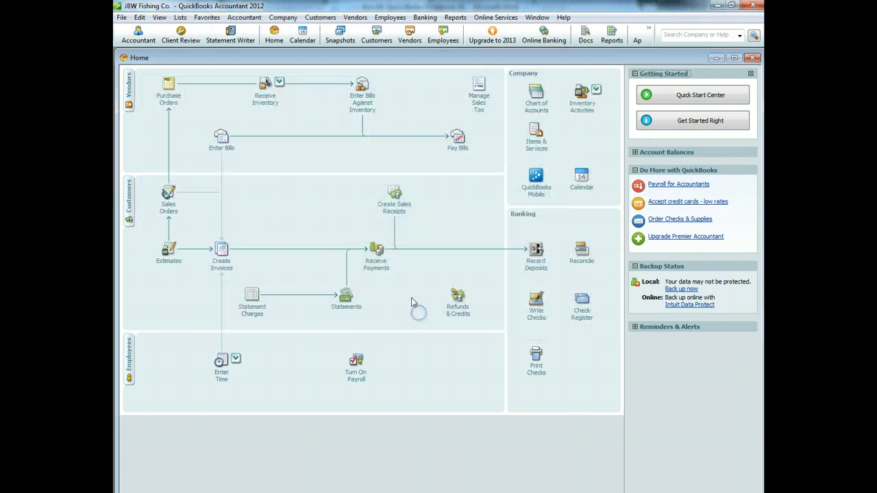
Step: Start a new purchase order and add Diamond Fishing Supply as a new vendor
left_click(169, 100)
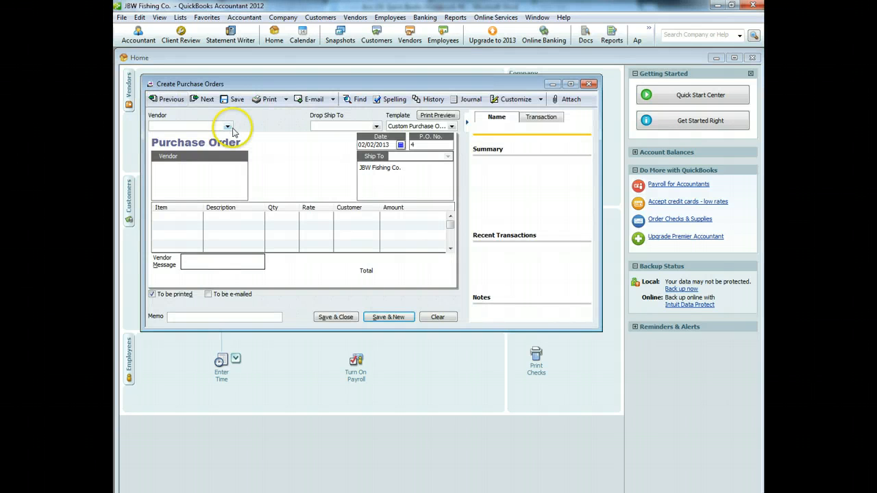
left_click(227, 127)
left_click(173, 136)
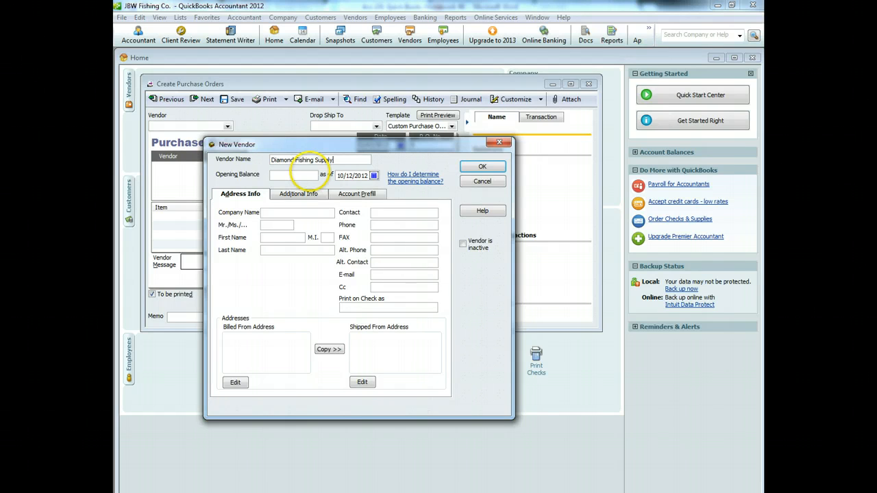
left_click(483, 168)
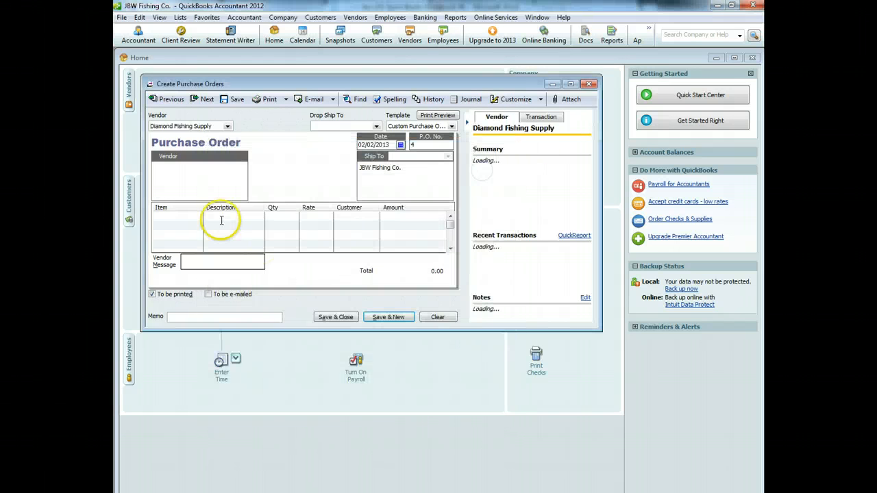
Step: Begin a new item from the first order line's Item list
left_click(198, 218)
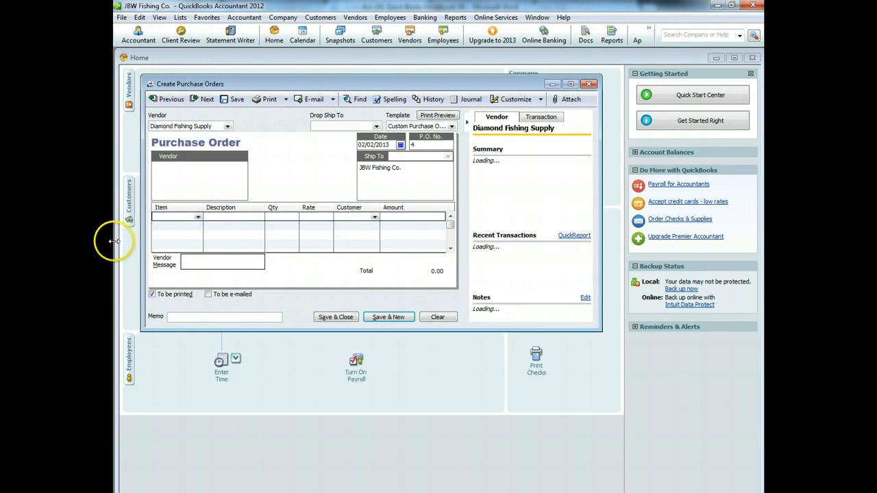
left_click(197, 217)
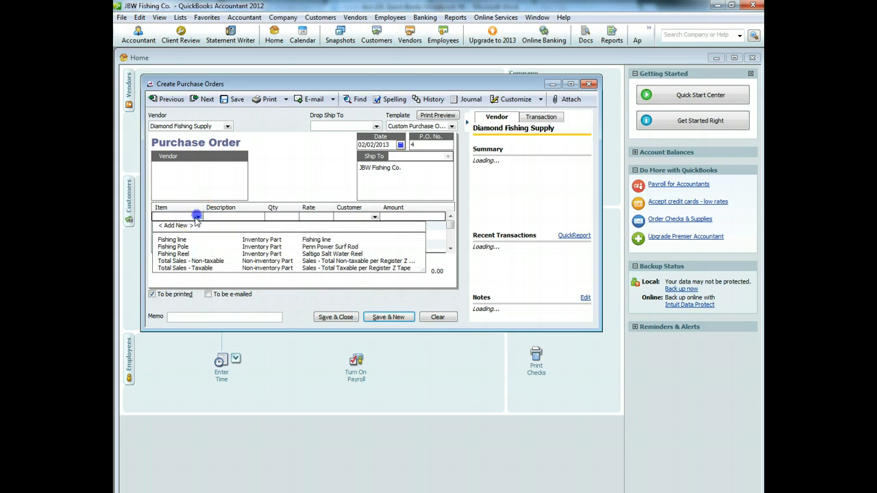
left_click(191, 226)
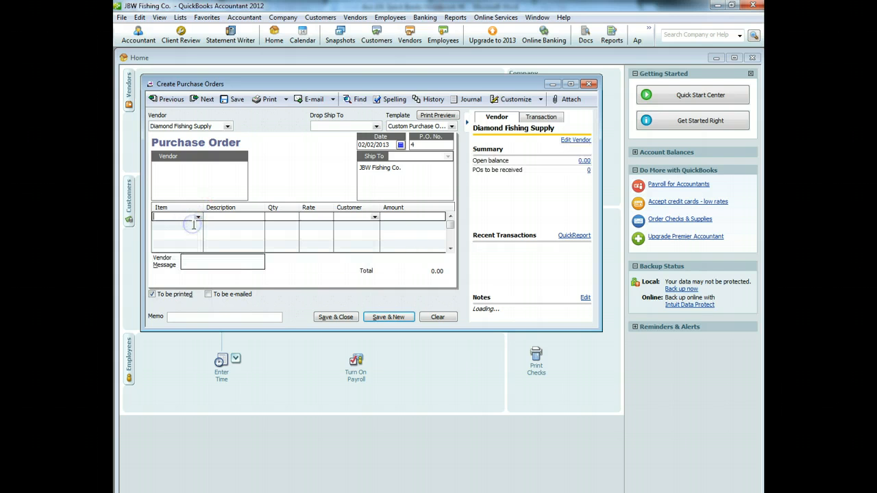
Step: Create inventory part Fishing Kit at cost 100.00, price 300.00, income account Merchandise Sales
left_click(275, 187)
left_click(237, 198)
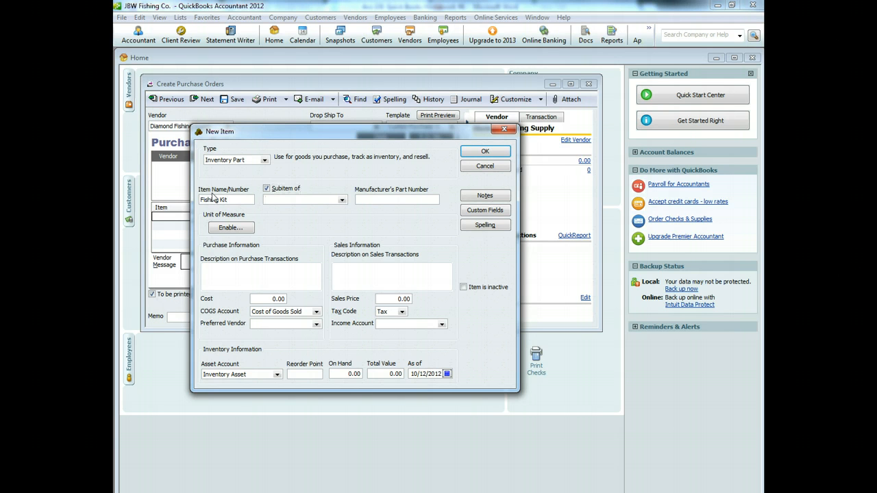
key("Tab")
key("Tab")
key("Tab")
type("100")
key("Tab")
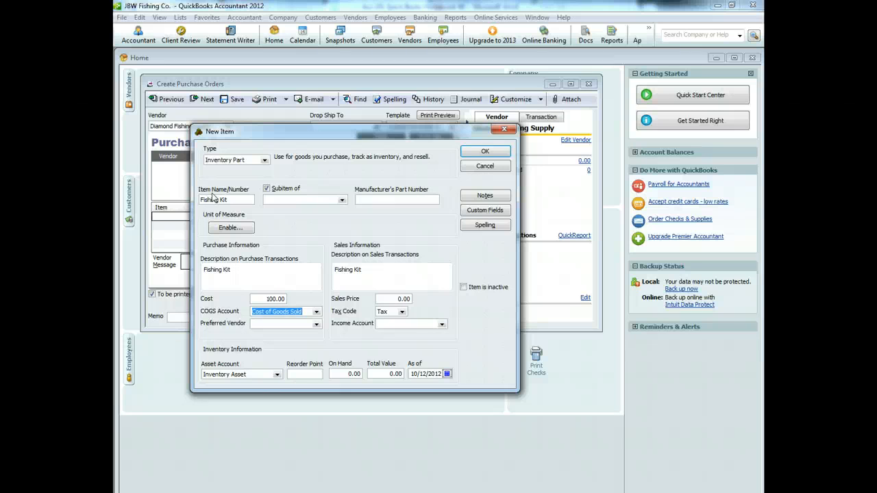
key("Tab")
key("Tab")
key("Tab")
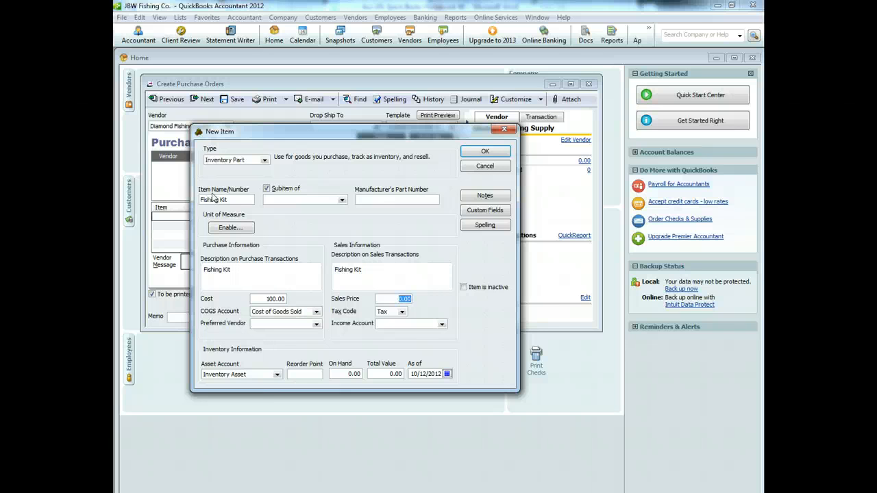
left_click(441, 324)
left_click(430, 336)
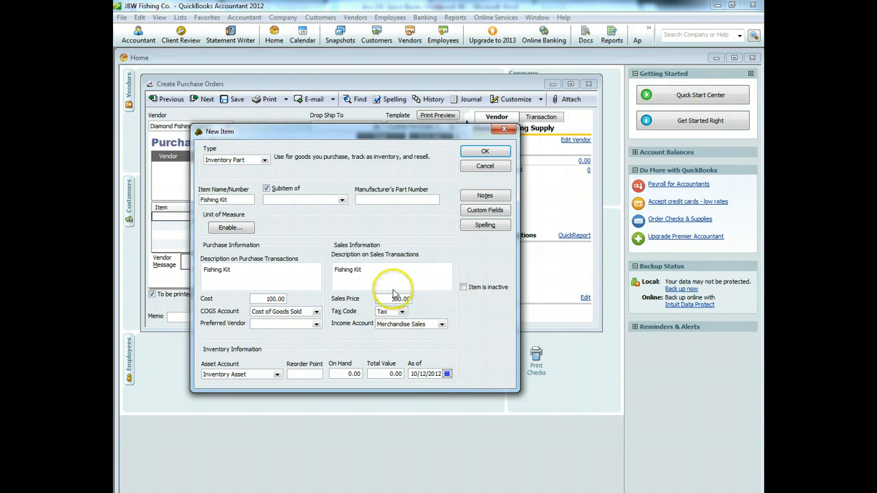
left_click(481, 152)
Step: Order 10 Fishing Kits with memo 'Fishing Kits' and save, accepting the future-date warning
left_click(281, 217)
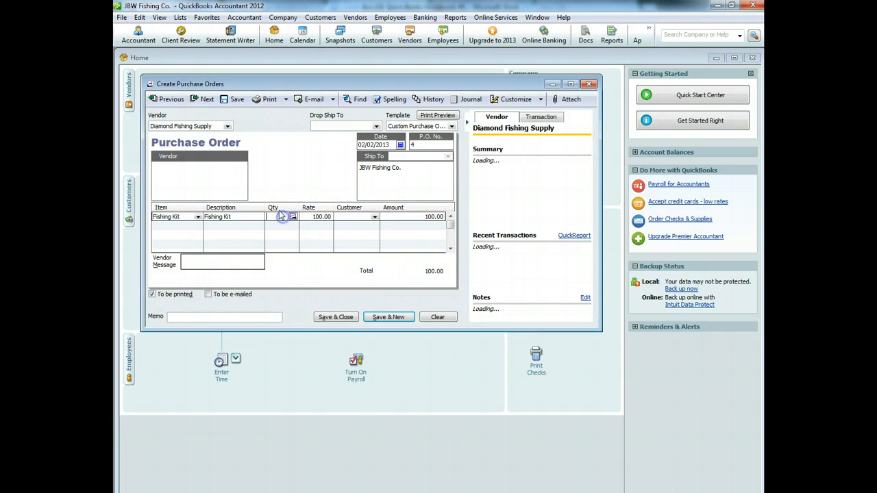
type("10")
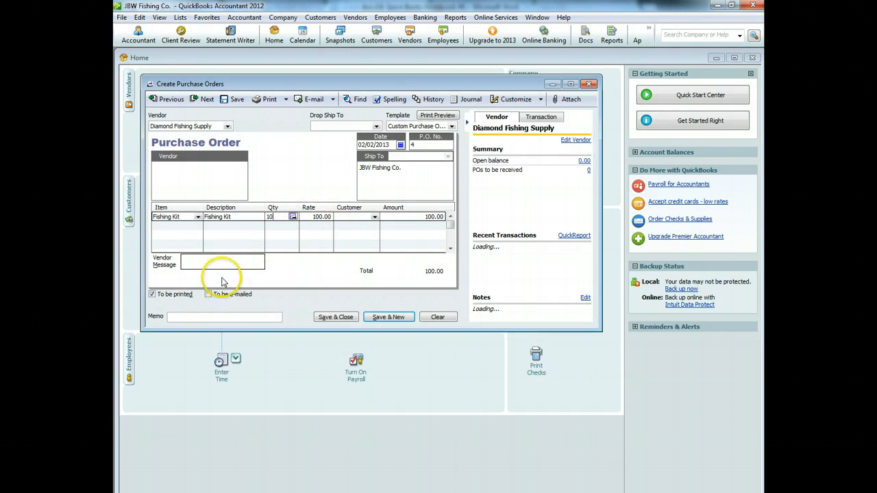
left_click(204, 316)
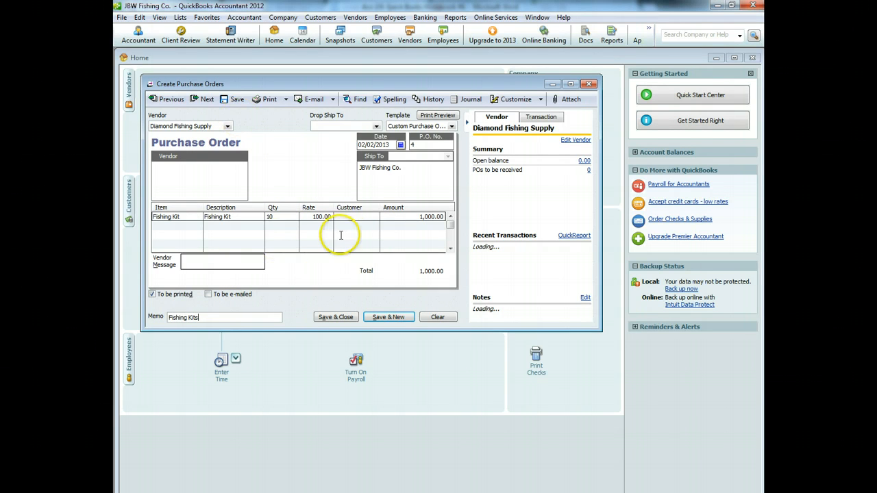
left_click(335, 317)
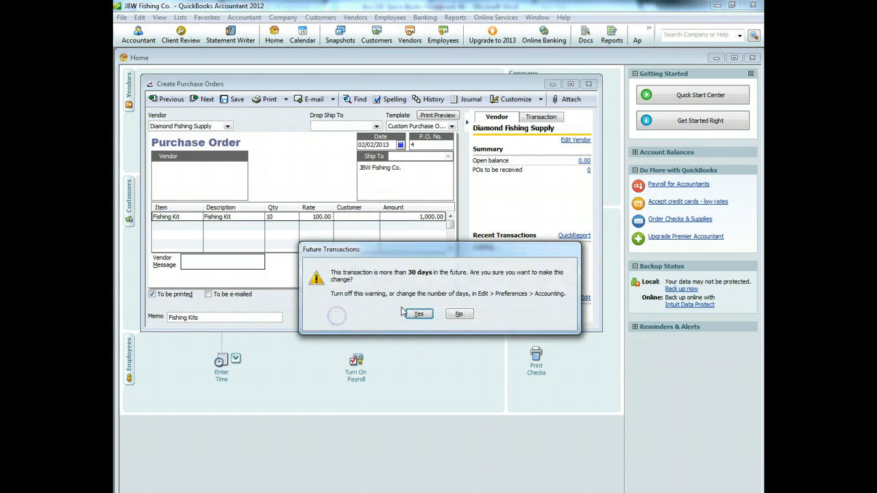
left_click(421, 315)
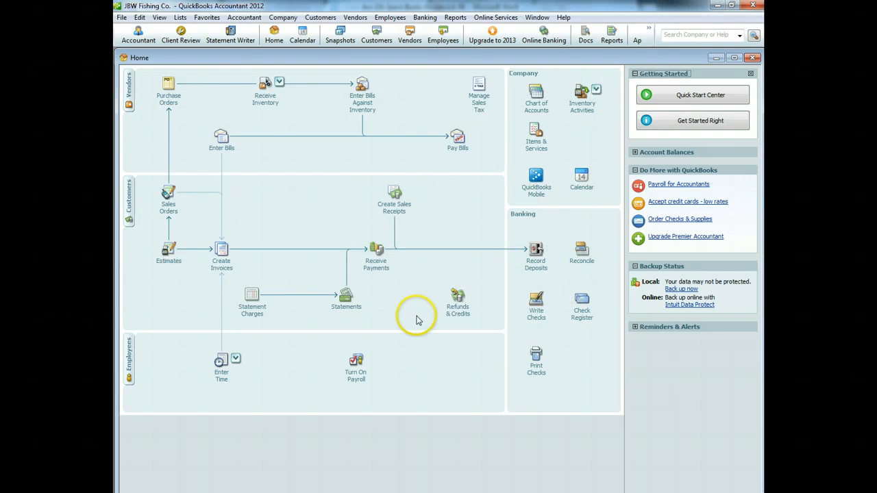
Step: Review the Open Purchase Orders Detail report totalling 4,600.00, then start a new check
left_click(455, 17)
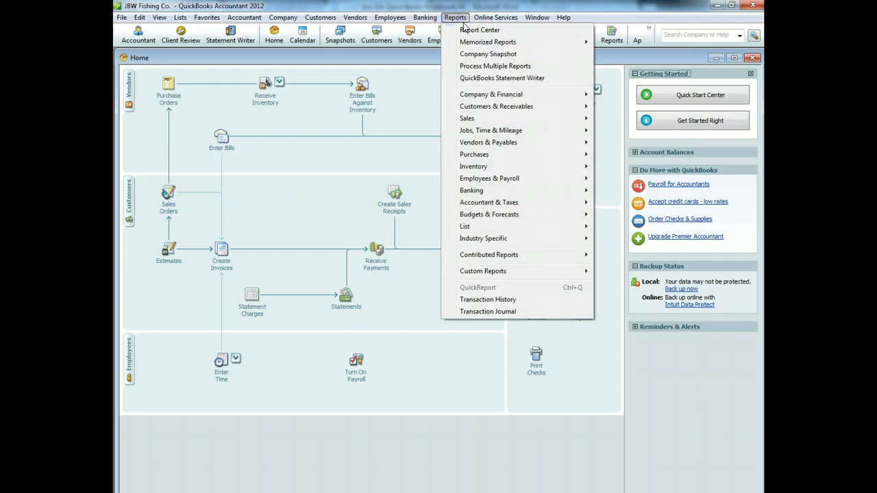
mouse_move(472, 159)
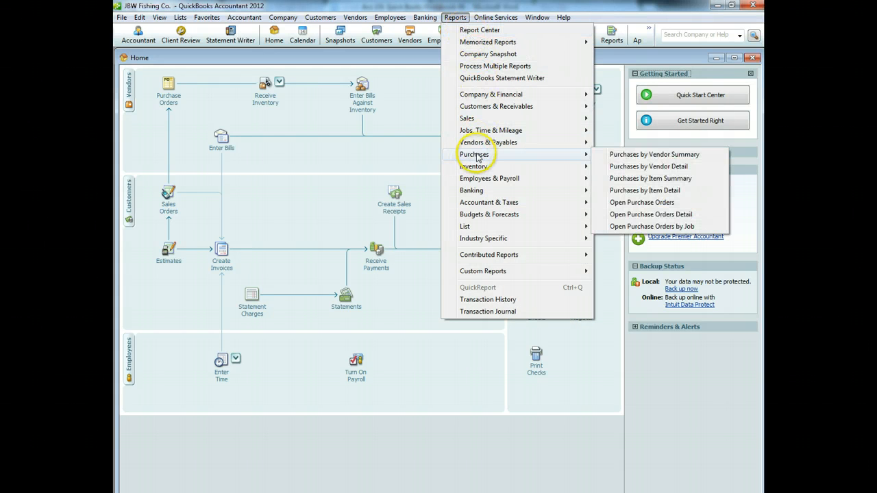
left_click(636, 215)
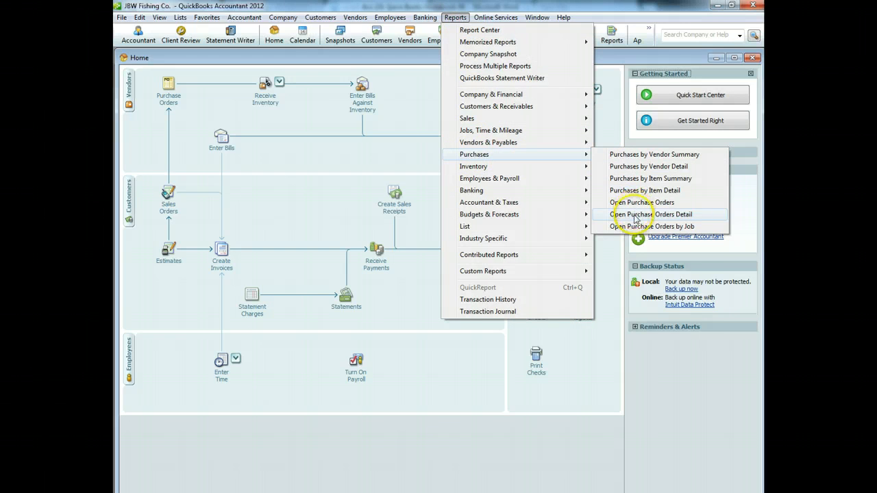
left_click_drag(534, 184, 534, 132)
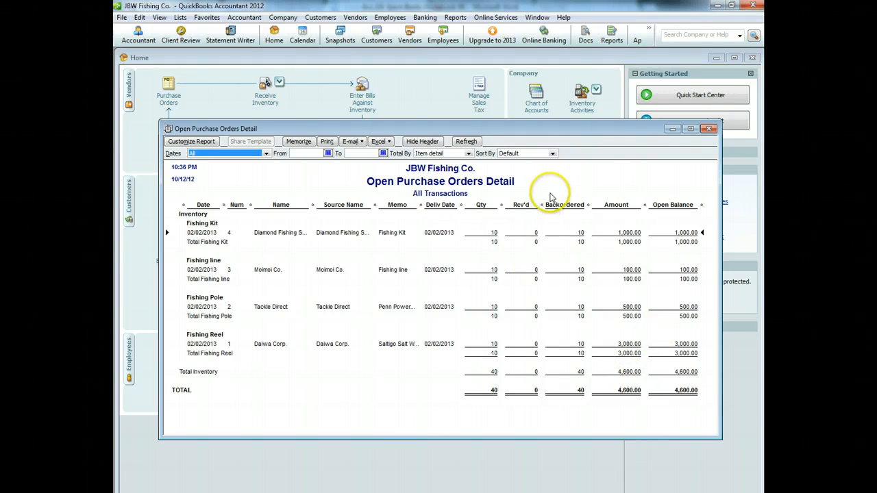
left_click(710, 128)
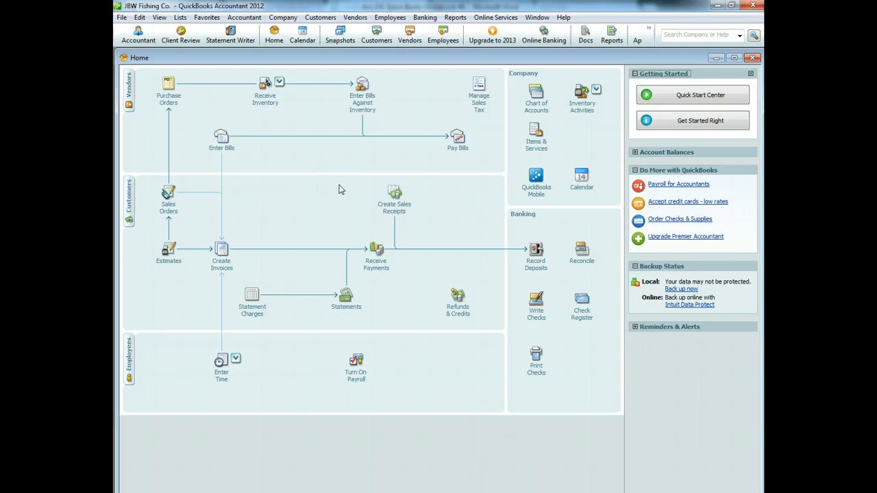
left_click(536, 302)
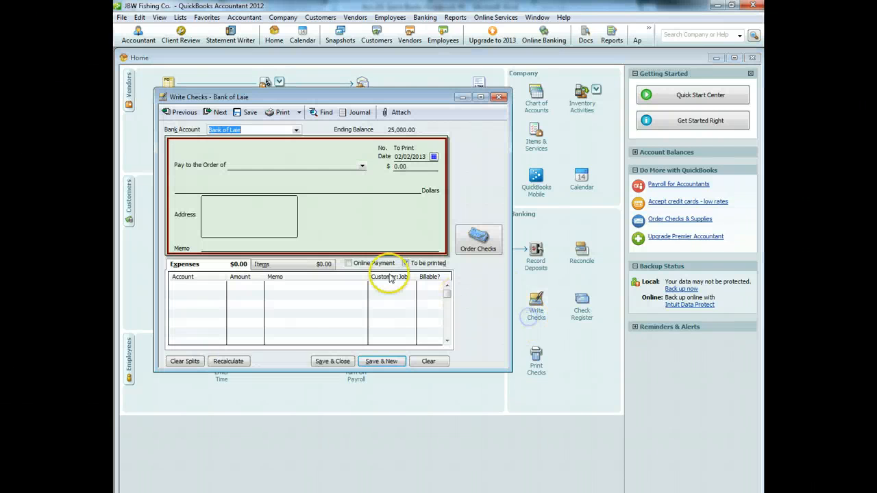
Step: Add new vendor Gary's Web Design as the check's payee and begin the 1500 expense line
left_click(362, 166)
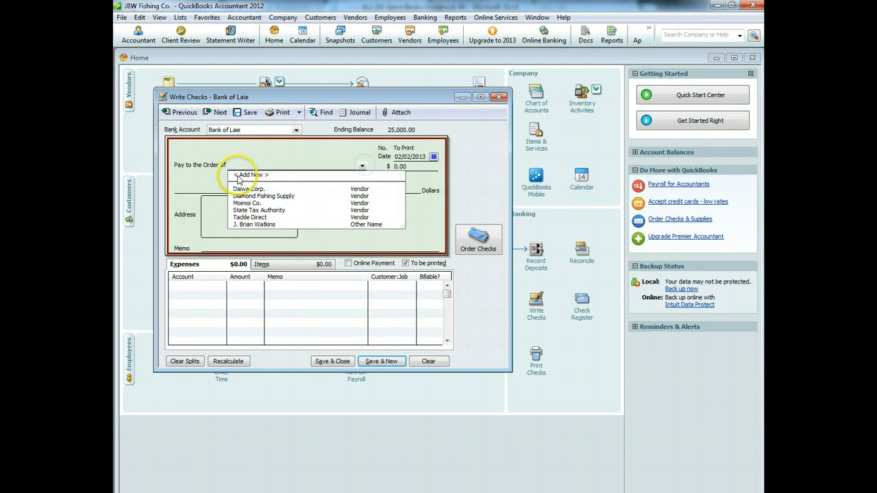
left_click(251, 175)
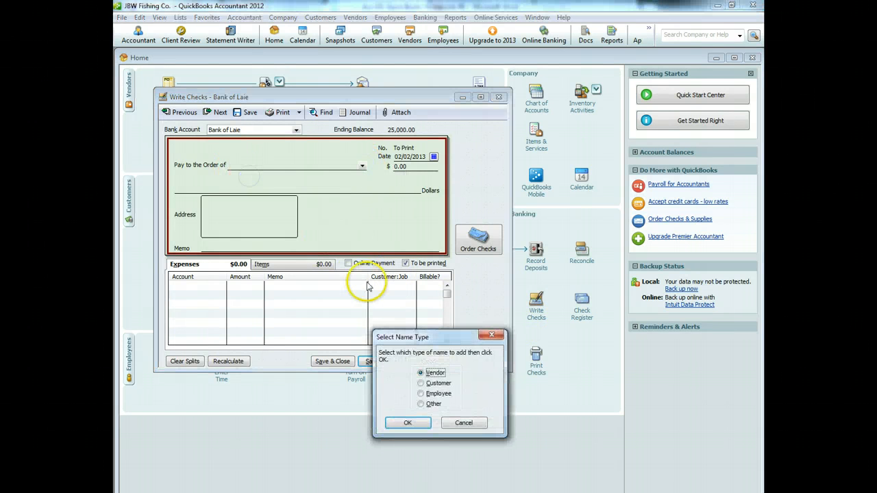
left_click(408, 424)
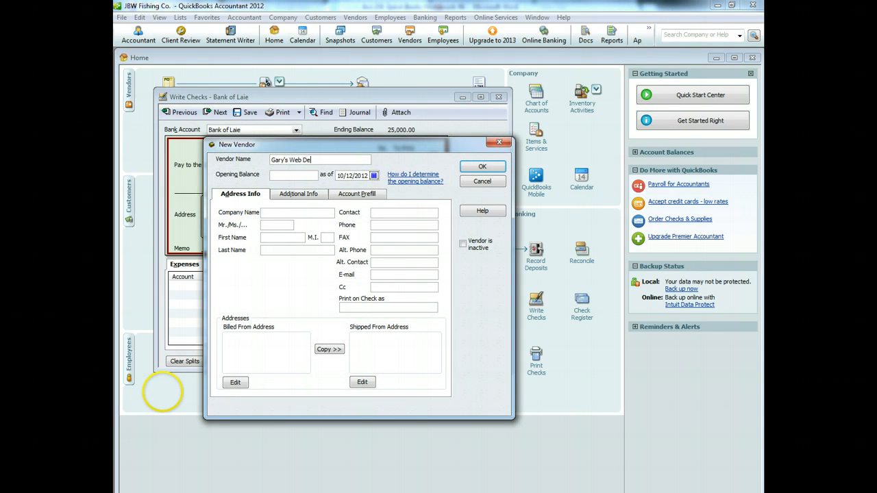
type("Gary's Web Design")
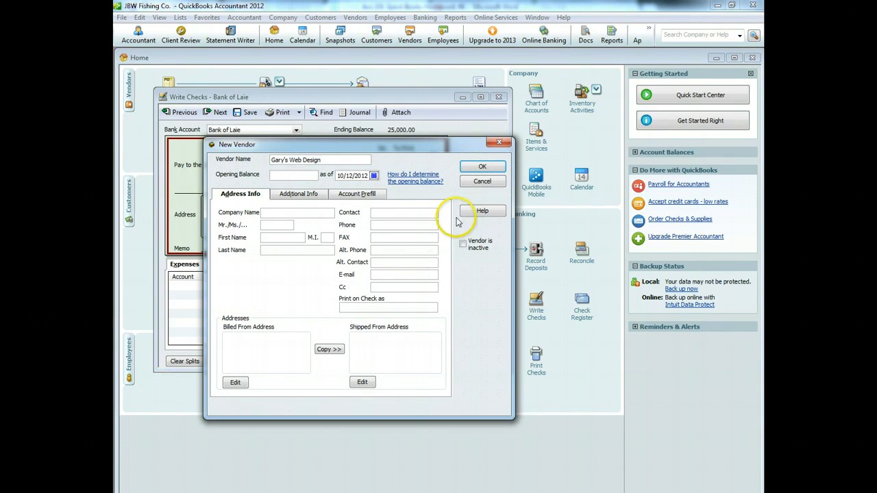
left_click(473, 168)
left_click(243, 288)
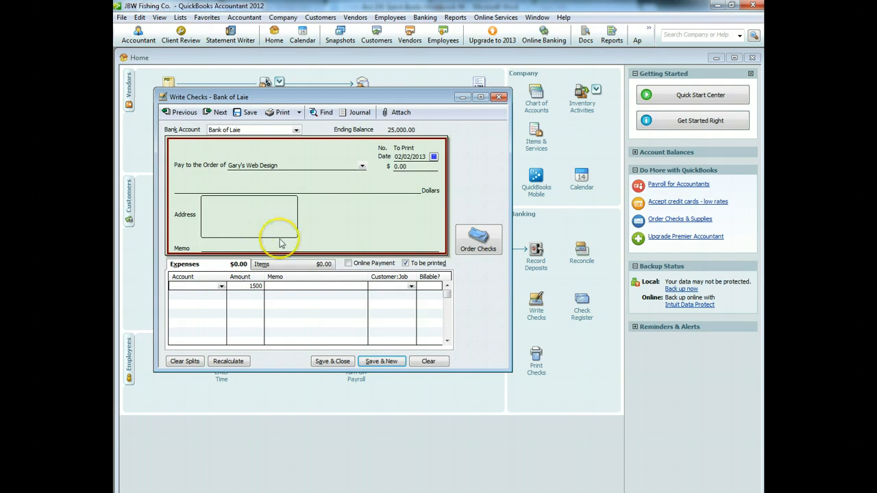
Step: Create expense account Website Design and Maintenance and assign it to the 1,500.00 line
left_click(273, 285)
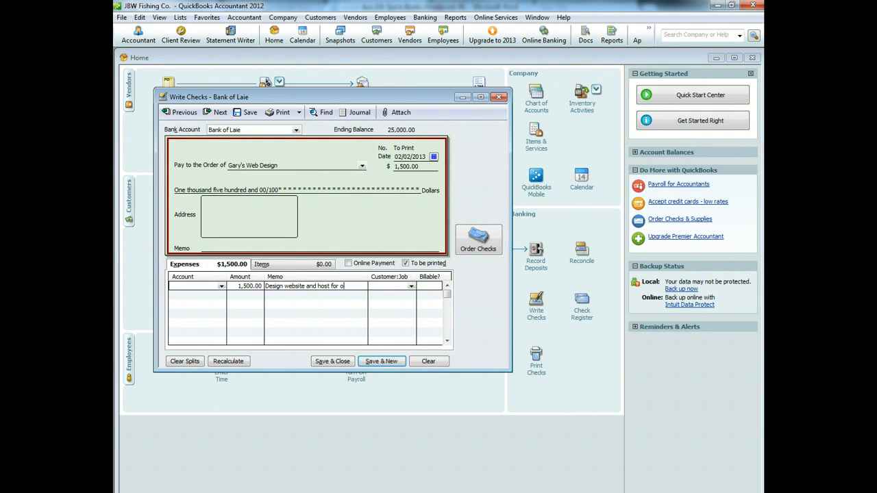
left_click(221, 286)
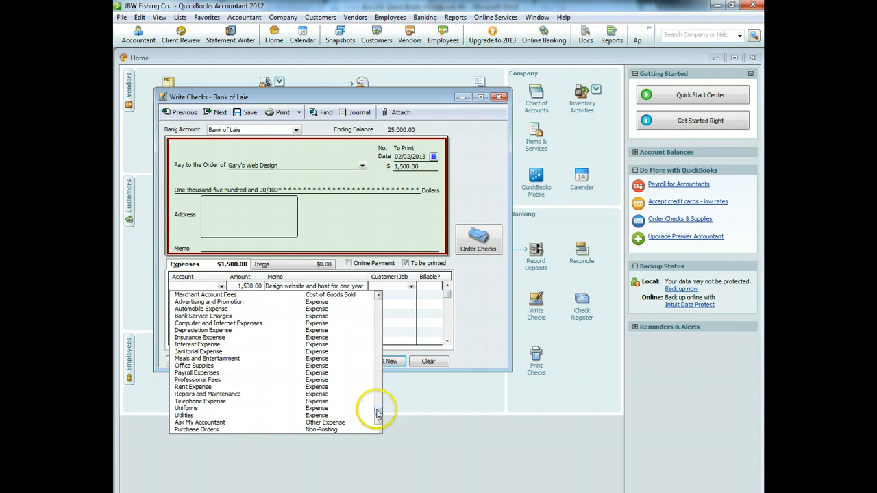
left_click_drag(378, 411, 379, 301)
left_click(194, 294)
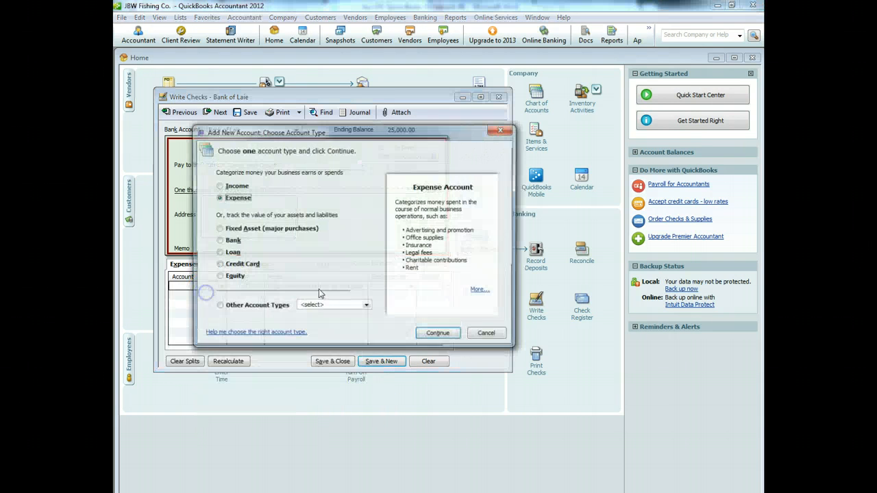
left_click(437, 335)
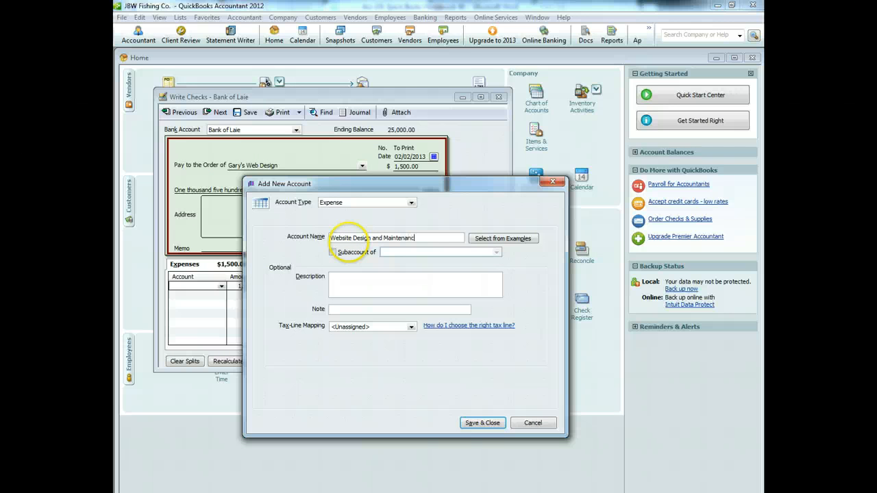
left_click(483, 422)
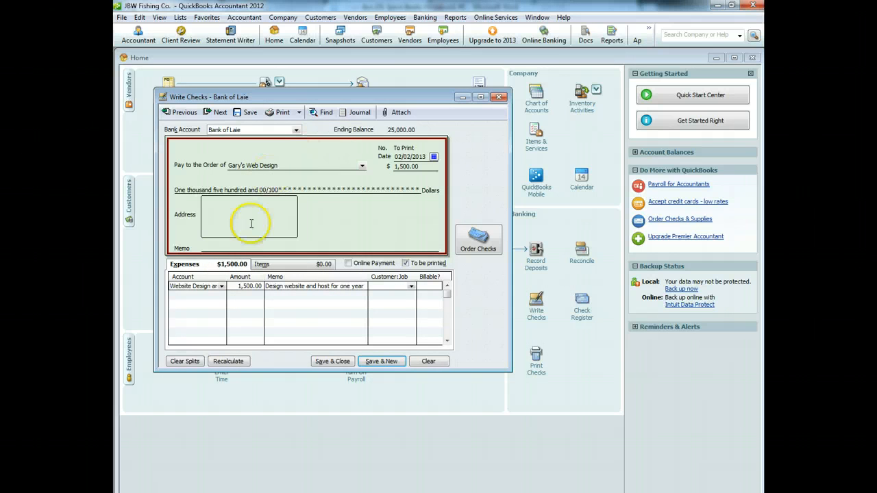
Step: Add memo 'Website design and one year of hosting', date it 02/05/2013, and save the check
left_click(225, 247)
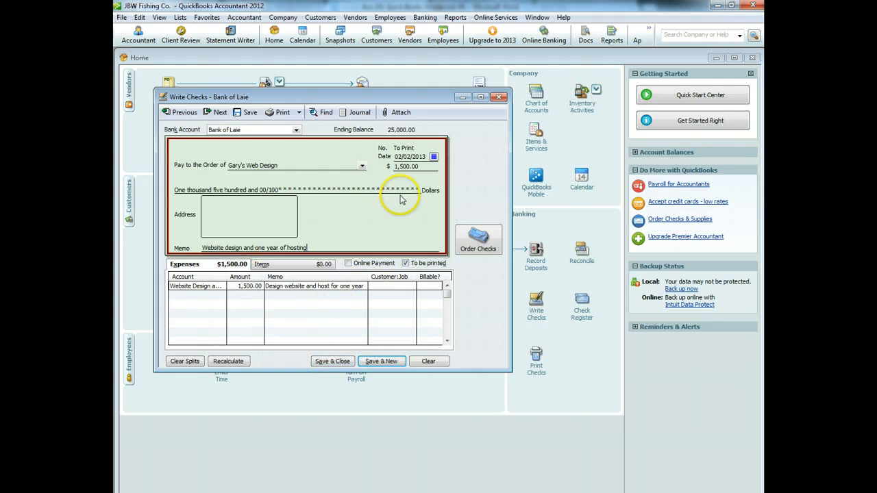
left_click(434, 156)
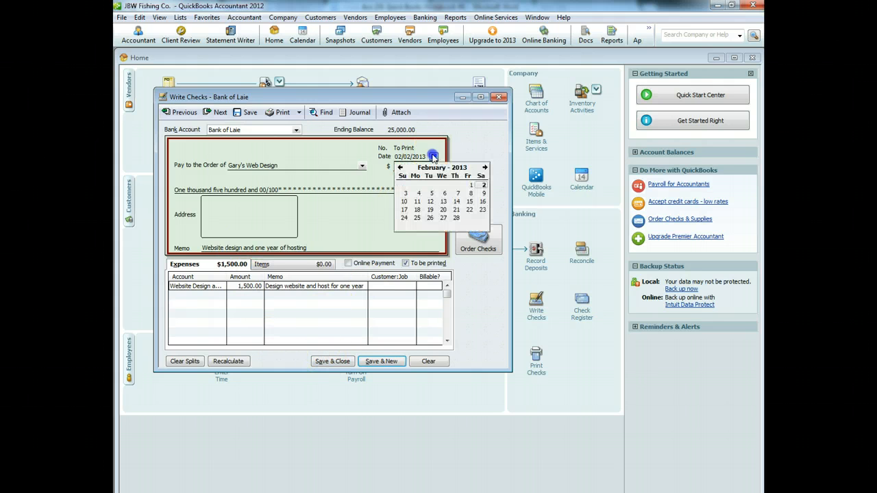
left_click(432, 194)
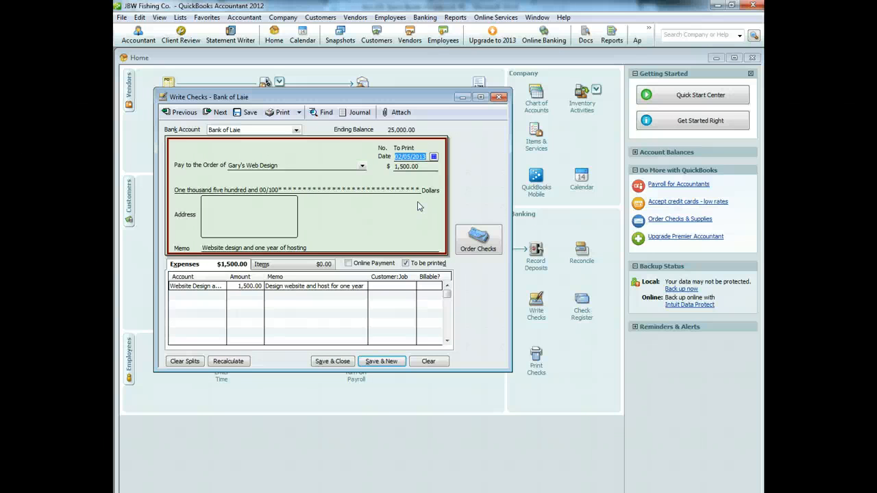
left_click(333, 363)
left_click(418, 314)
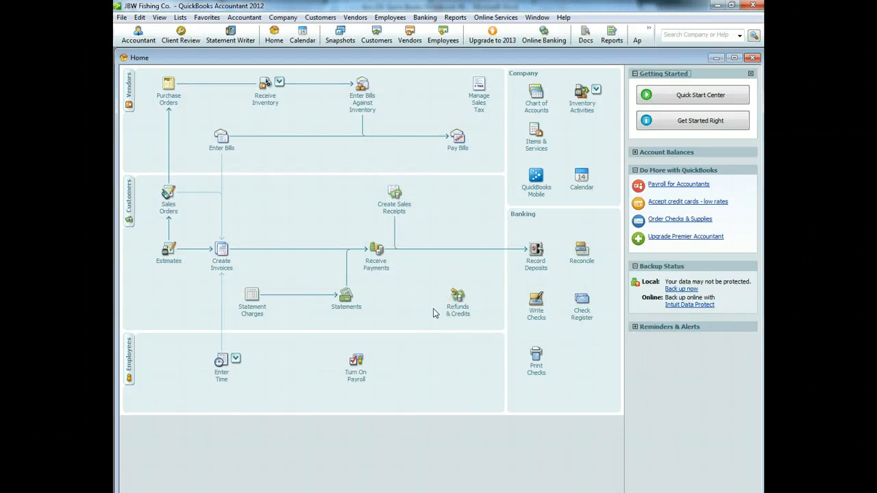
Step: Receive Daiwa Corp.'s open PO for 10 fishing reels (3,000.00) into a 02/12/2013 bill
left_click(264, 86)
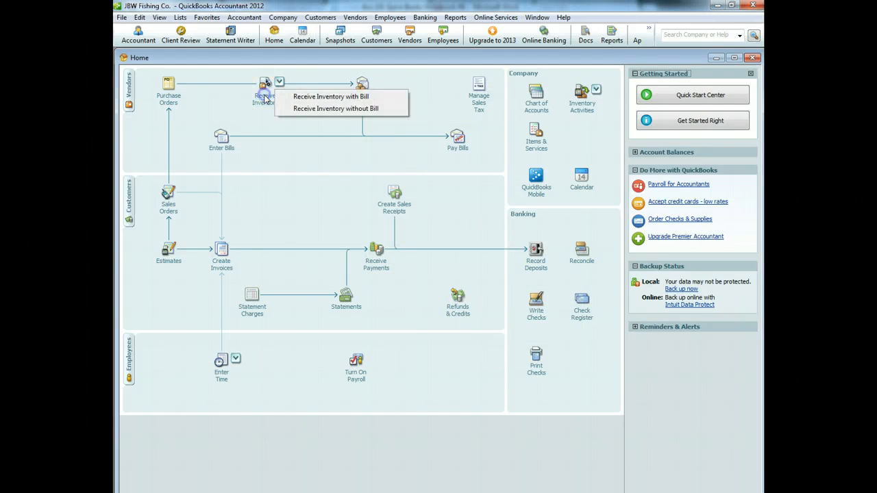
left_click(320, 97)
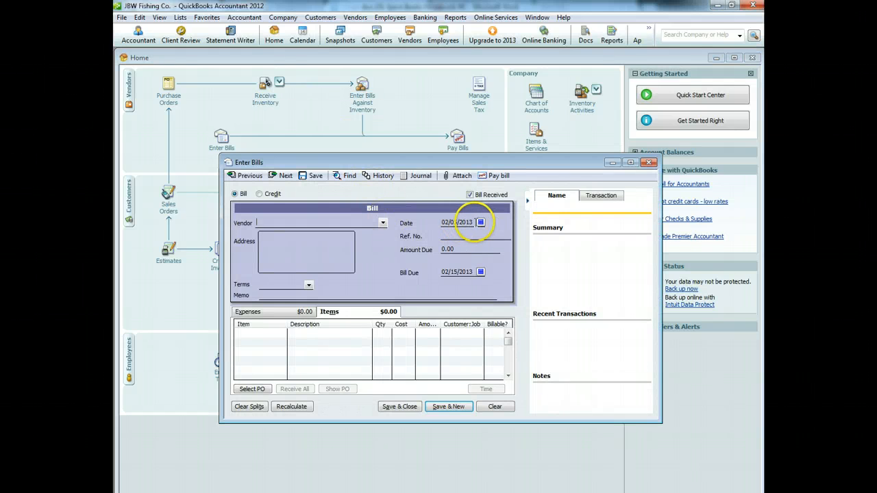
left_click(480, 222)
left_click(477, 269)
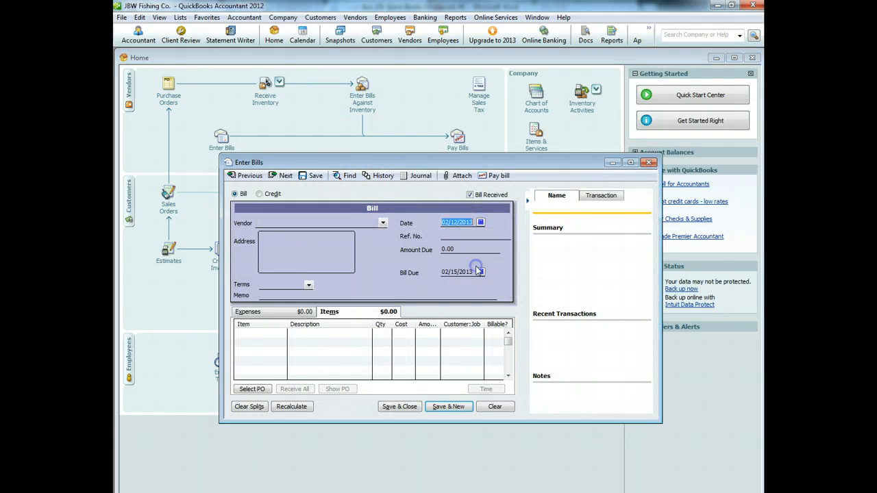
left_click(382, 223)
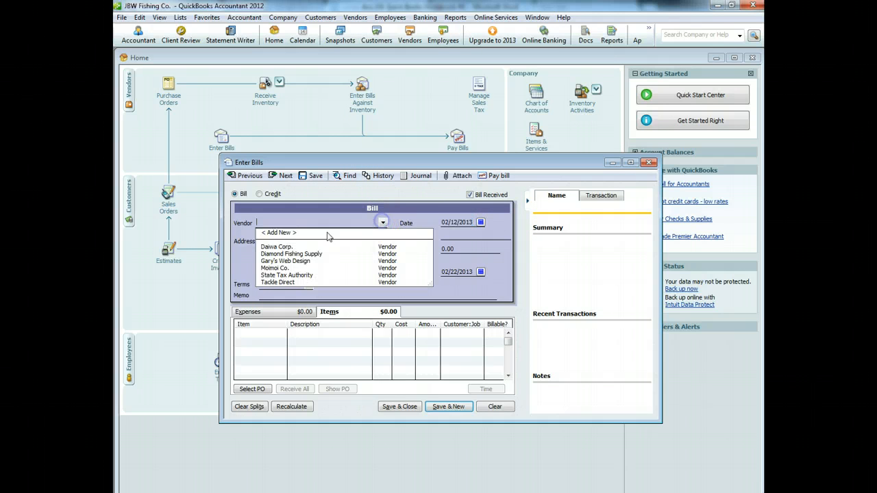
left_click(293, 249)
left_click(417, 300)
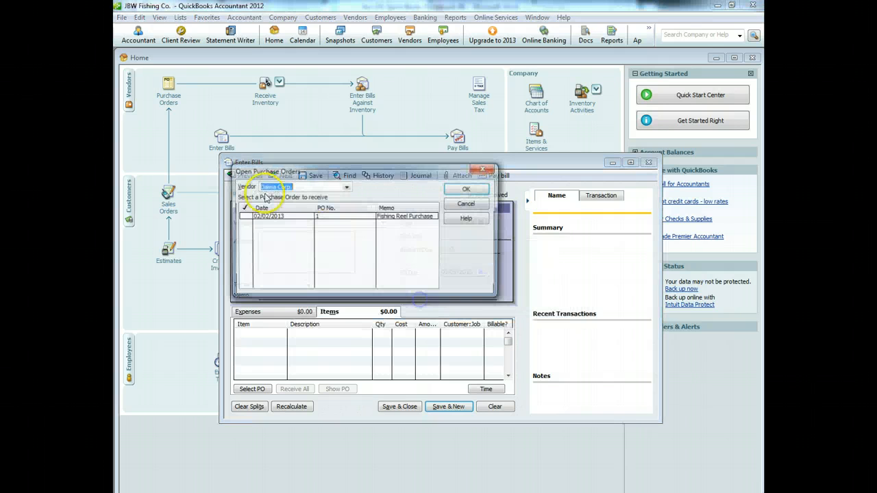
left_click(242, 216)
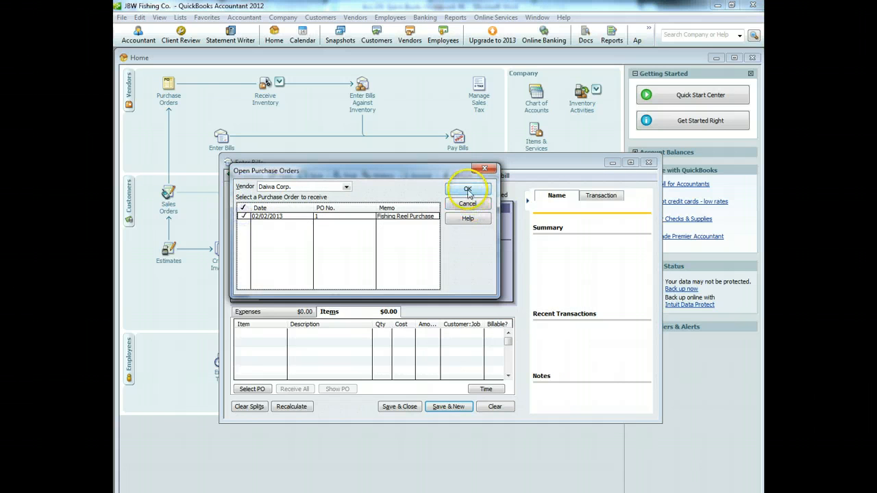
left_click(468, 191)
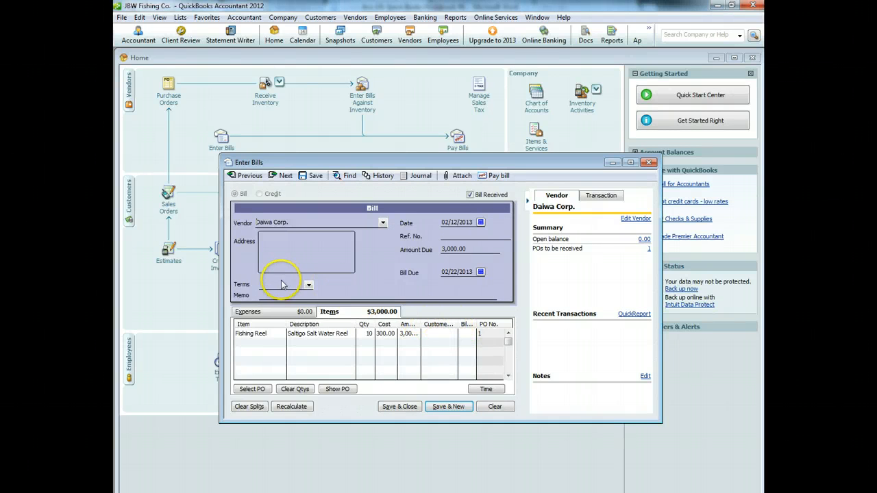
Step: Create 2.5/10 net 30 terms (2.5% discount within 10 days, net 30) for the Daiwa bill
left_click(308, 288)
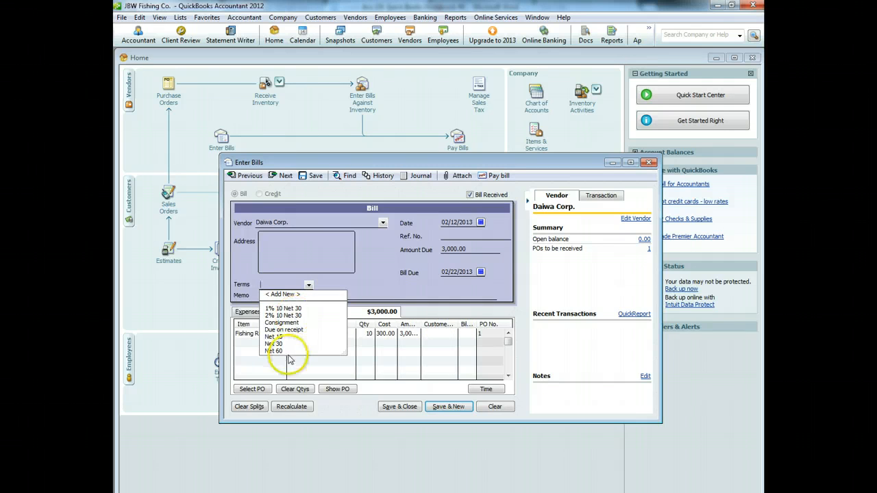
left_click(283, 295)
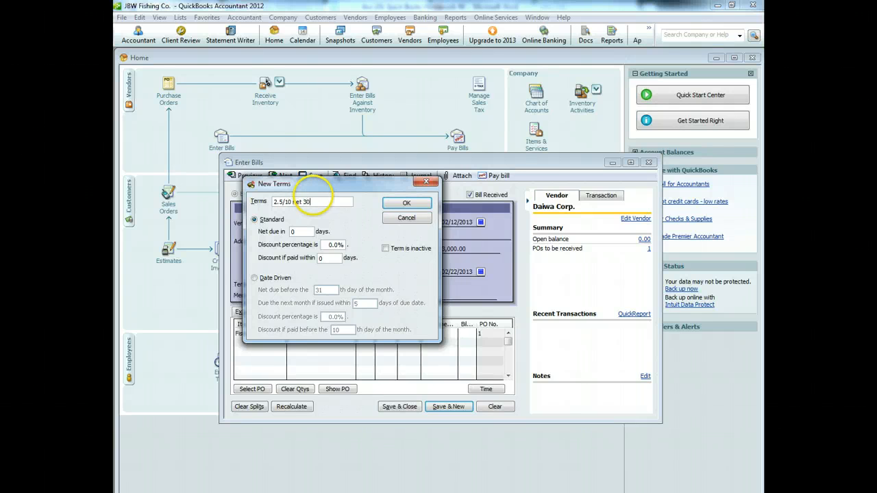
left_click(301, 232)
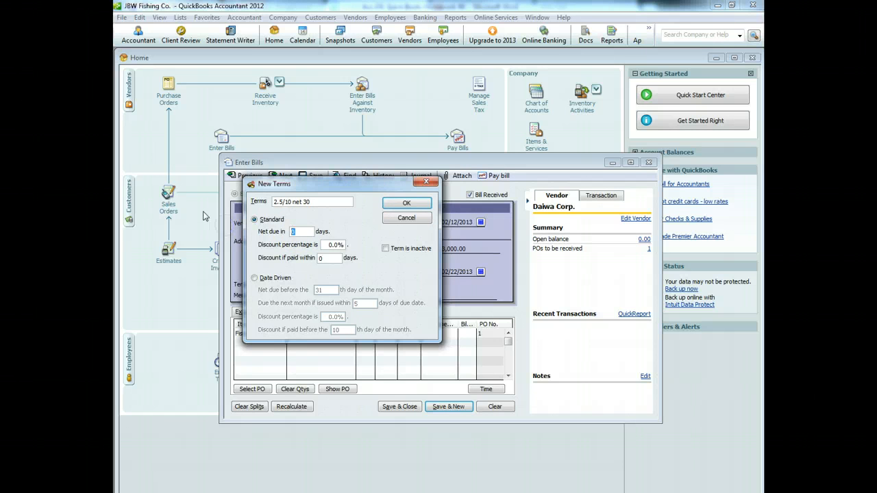
left_click_drag(325, 244, 425, 250)
type("2.5")
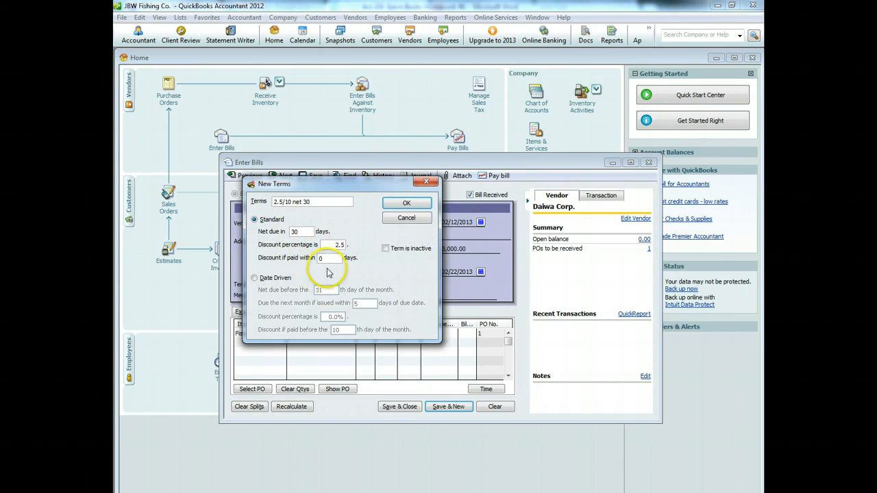
left_click(331, 258)
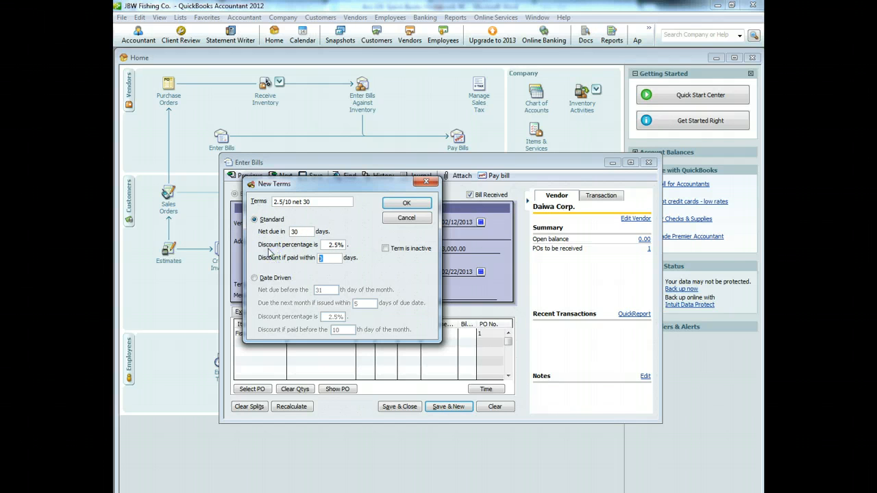
left_click(406, 203)
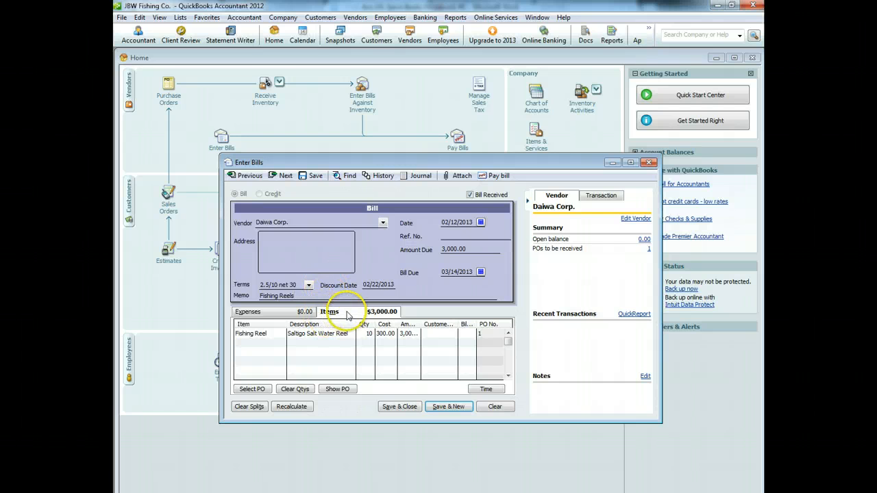
Step: Change the fishing reel line amount to 3,400.00 (340.00 each) and recalculate the total
left_click_drag(421, 324, 432, 325)
left_click(425, 333)
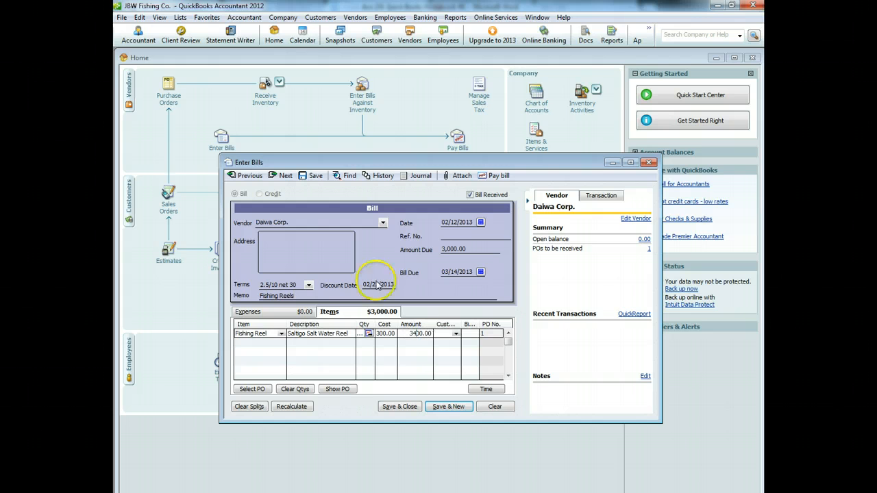
left_click(421, 362)
left_click(291, 407)
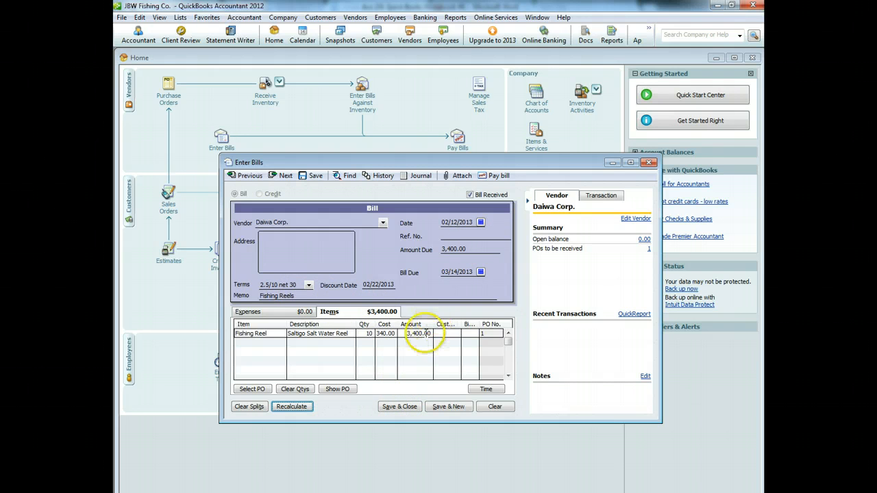
Step: Save the Daiwa bill, accepting the future date and keeping the vendor's default terms
left_click(403, 406)
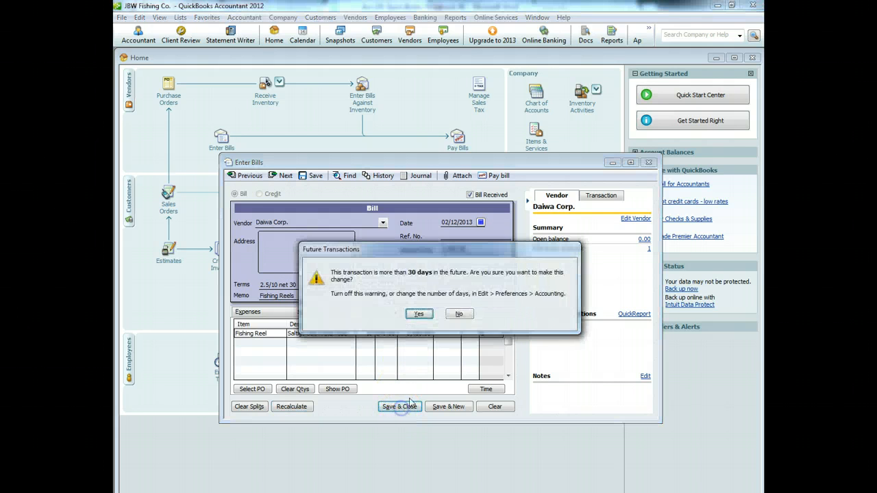
left_click(417, 313)
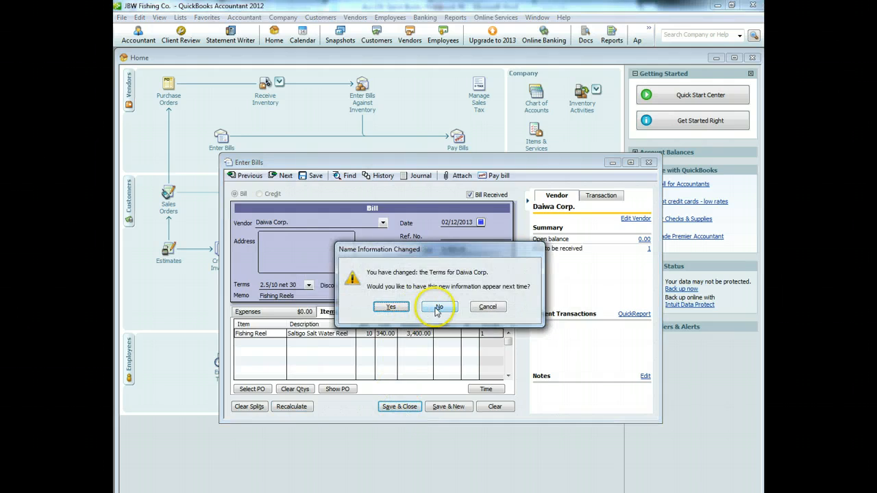
left_click(438, 308)
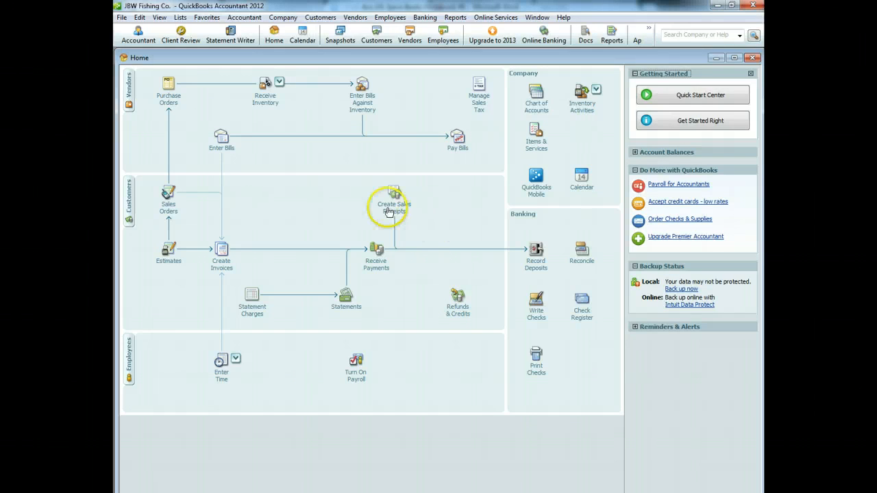
left_click(265, 103)
Step: Start a 02/13/2013 bill from Moimoi Co. filled from its Fishing Line purchase order
left_click(323, 94)
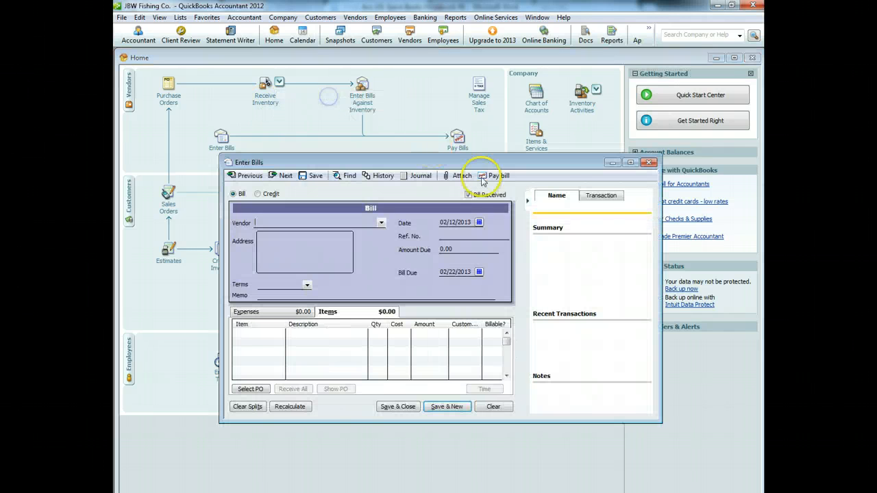
left_click(480, 224)
left_click(487, 271)
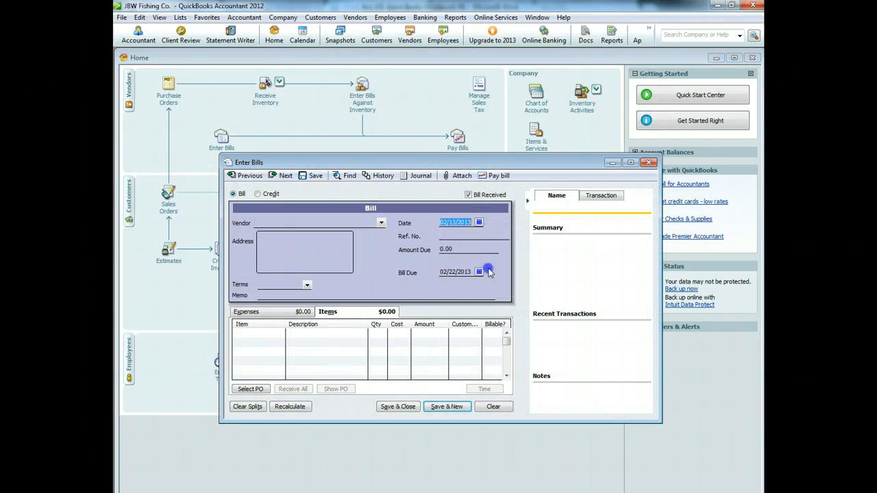
left_click(378, 222)
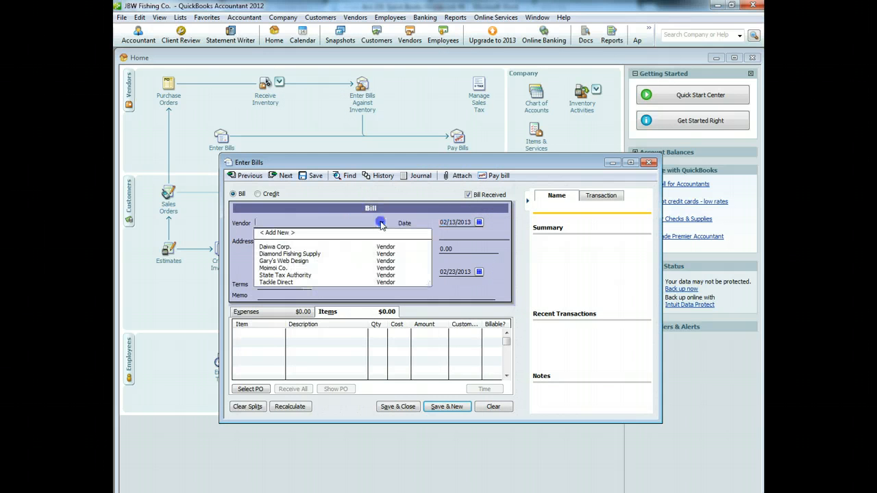
left_click(293, 270)
left_click(418, 298)
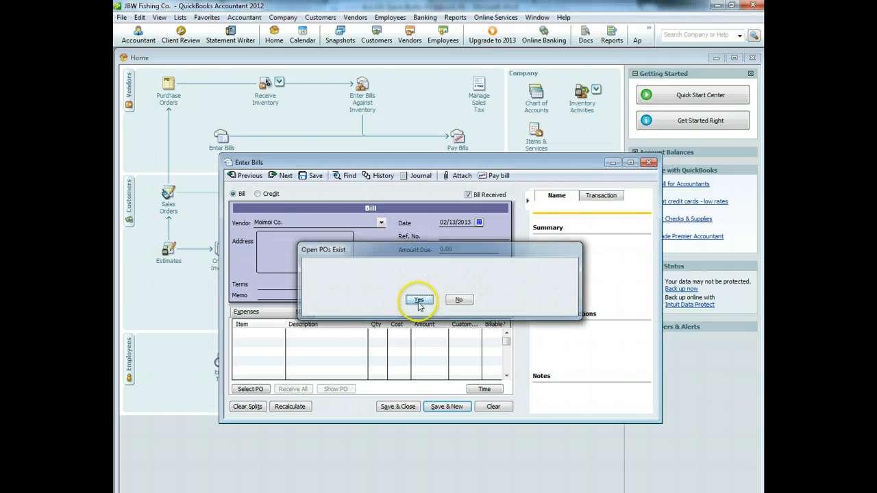
left_click(245, 216)
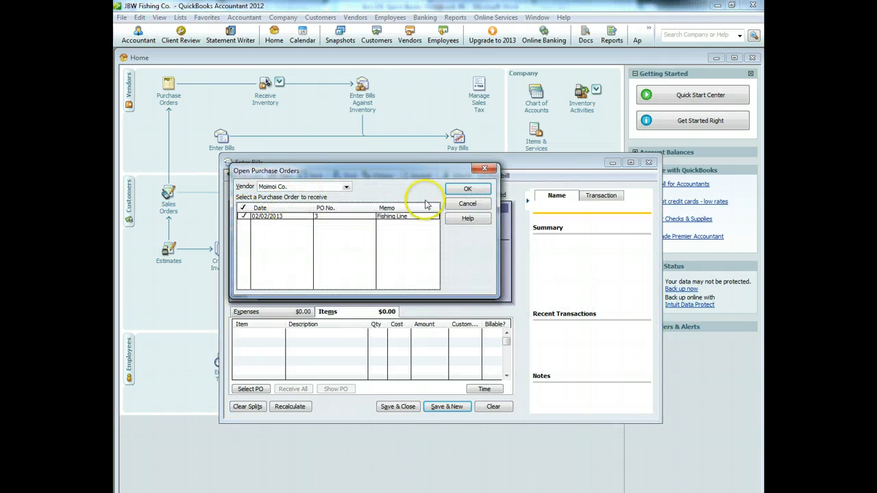
left_click(468, 189)
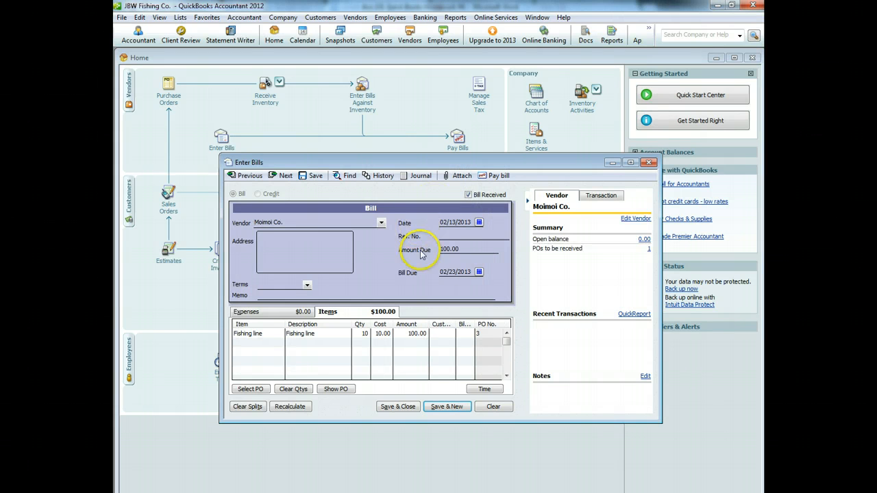
Step: Set the amount to 120.00, terms Due on receipt, memo Fishing line, and save the bill
left_click(410, 333)
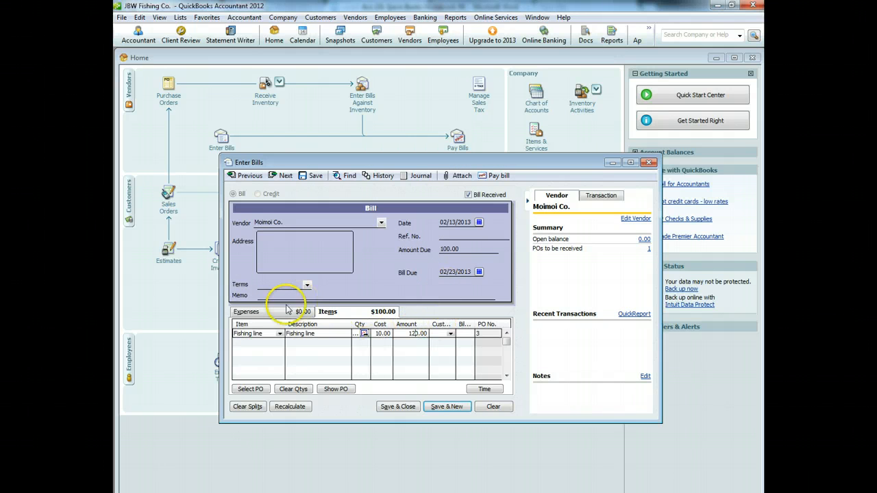
left_click(307, 287)
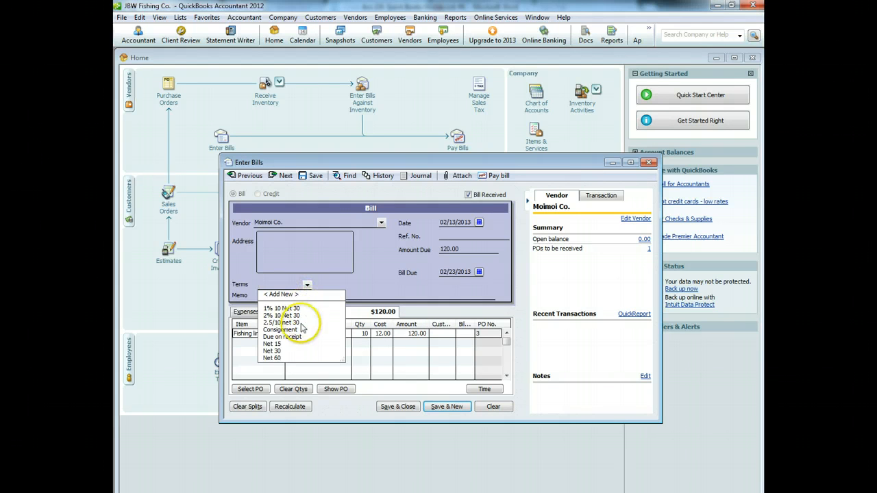
left_click(281, 337)
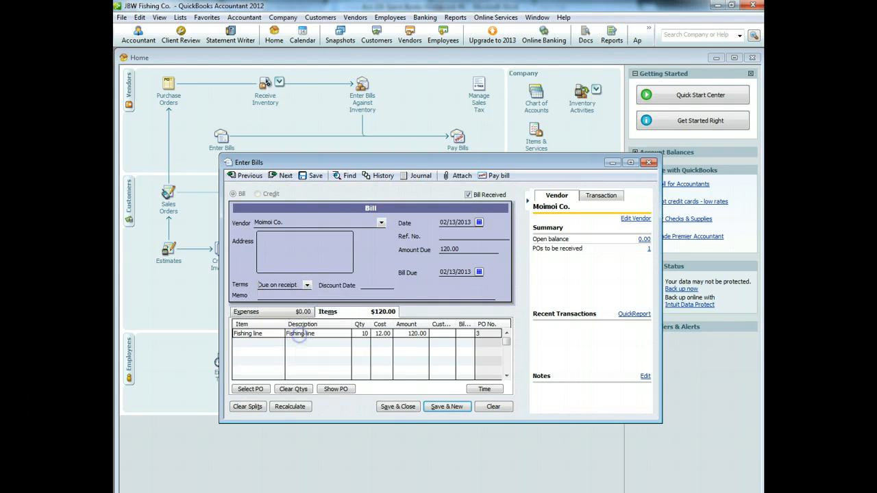
left_click(318, 295)
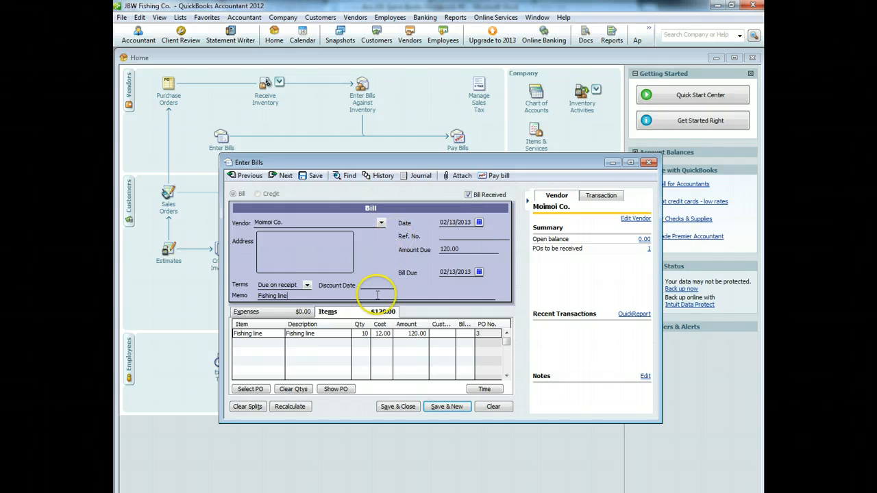
left_click(394, 407)
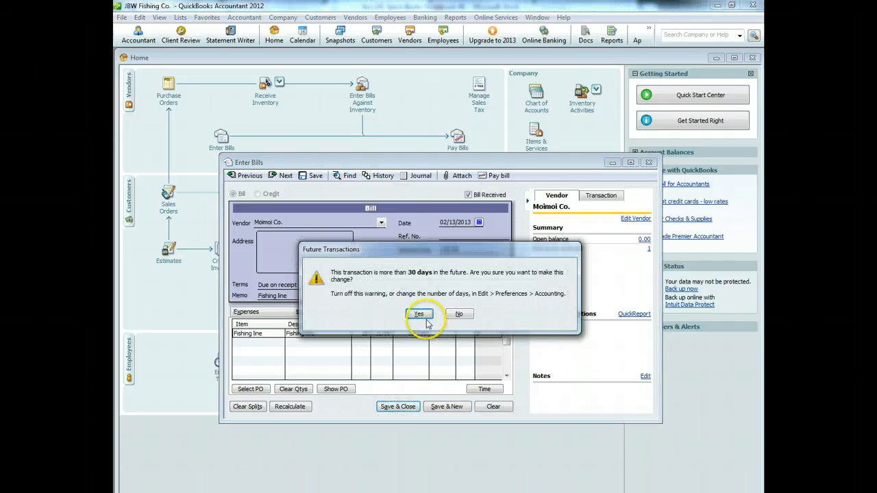
left_click(416, 314)
left_click(432, 308)
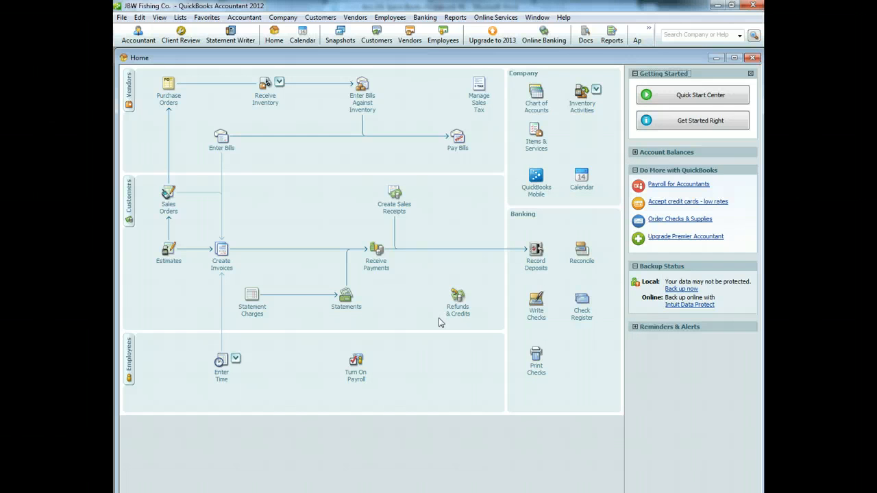
Step: Start a 02/15/2013 bill from Tackle Direct filled from purchase order PO 2
left_click(273, 98)
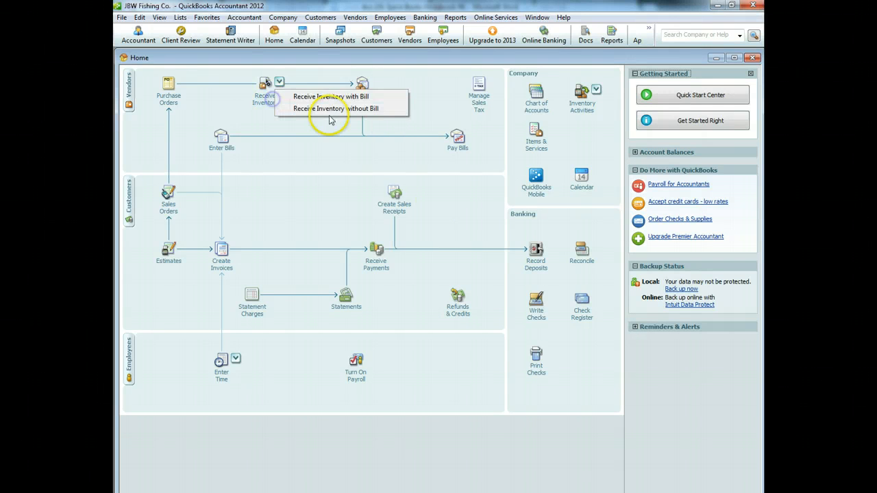
left_click(332, 96)
left_click(479, 222)
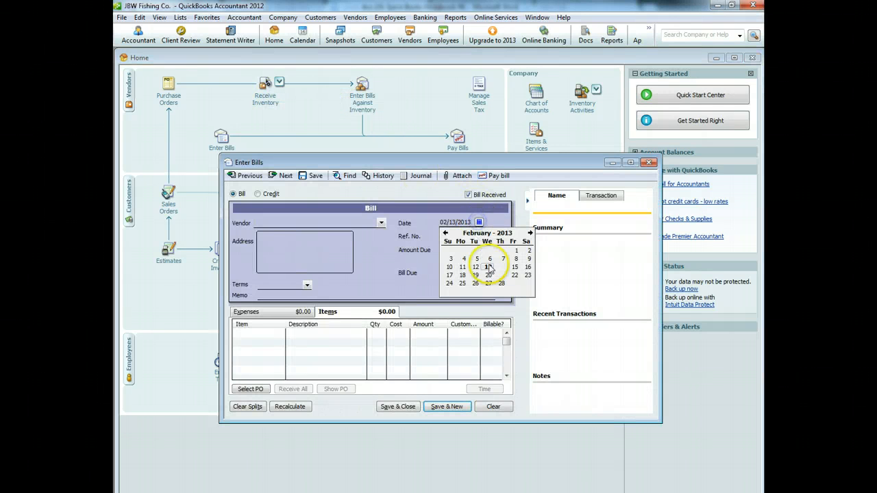
left_click(515, 267)
left_click(381, 223)
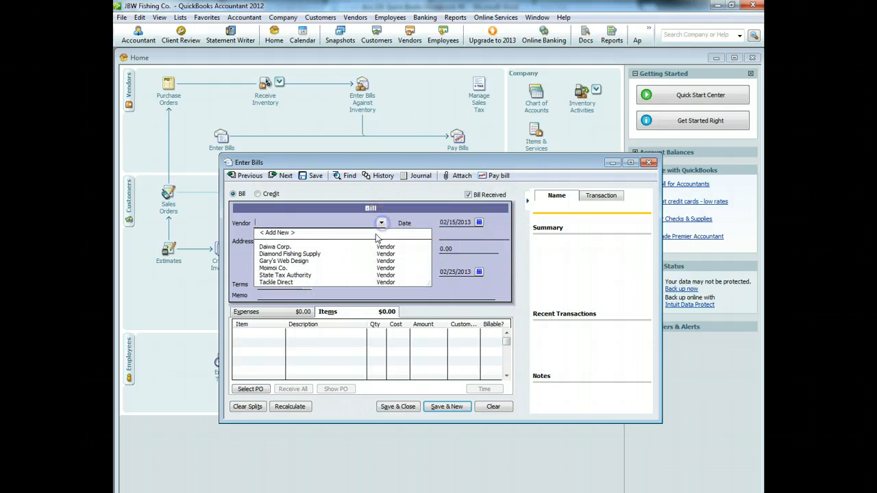
left_click(310, 283)
left_click(414, 299)
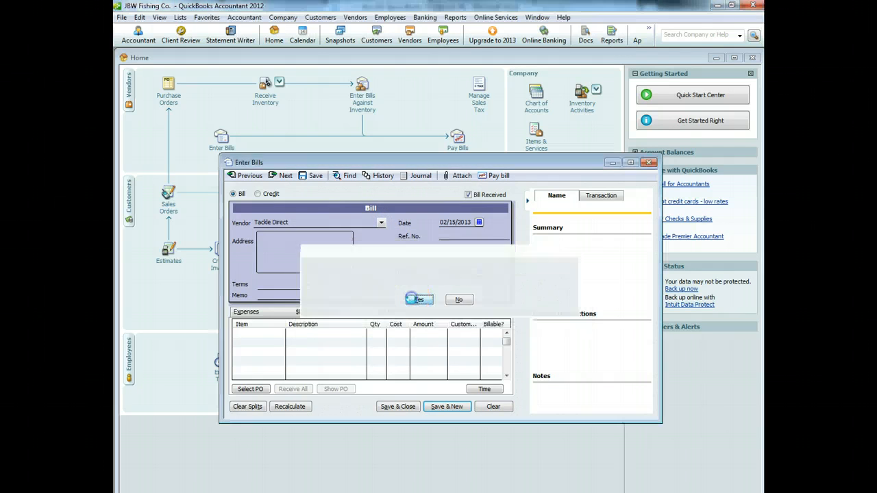
left_click(244, 216)
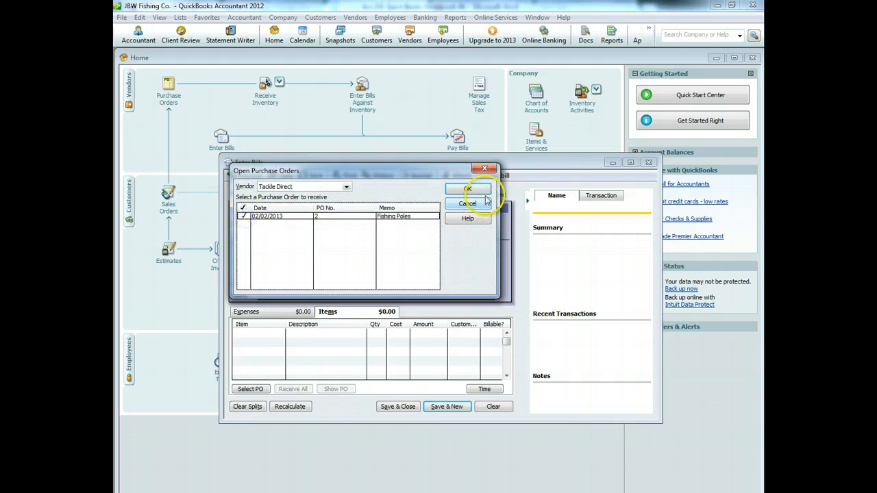
left_click(467, 189)
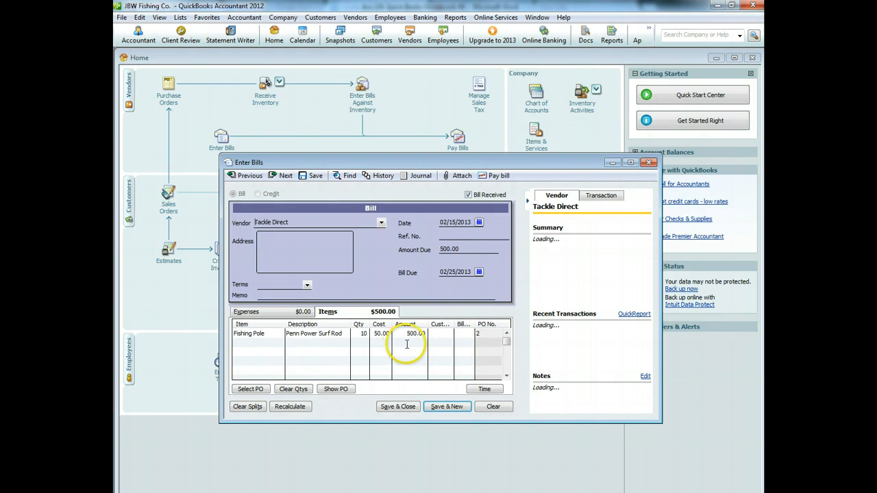
Step: Change the quantity to 9 fishing poles, set Due on receipt, recalculate to 450.00, and save
left_click(357, 334)
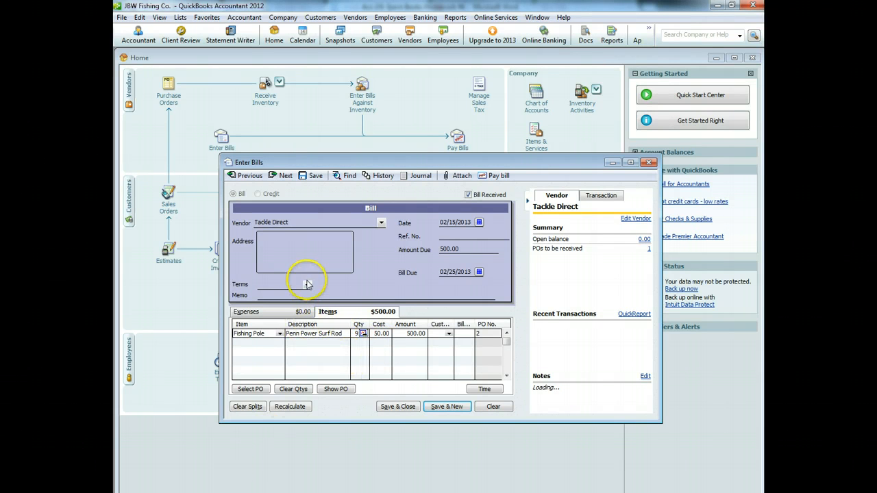
left_click(307, 285)
left_click(291, 336)
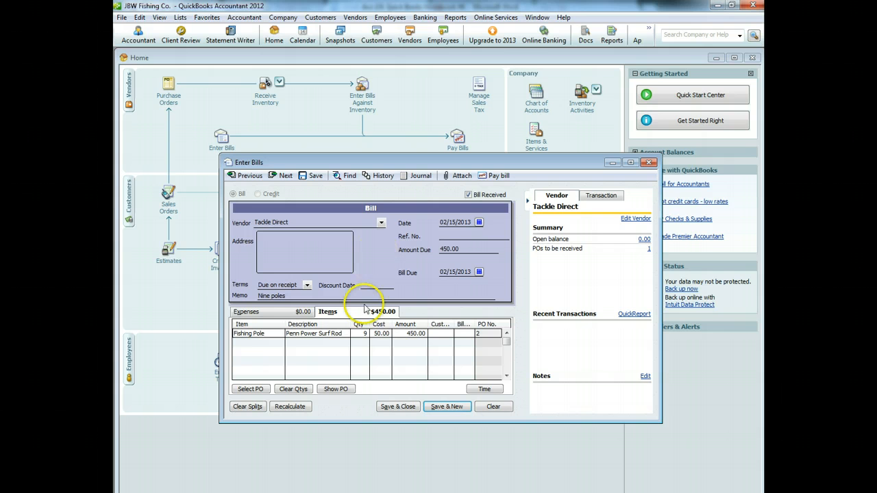
left_click(290, 407)
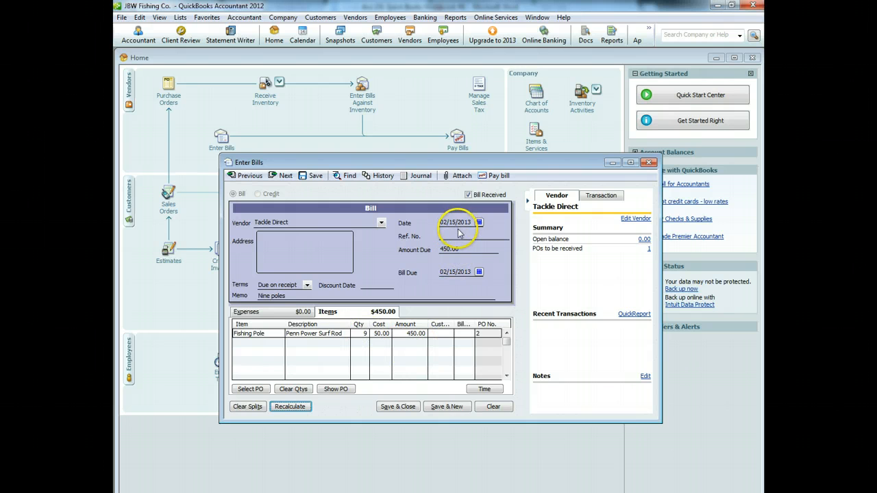
left_click(410, 408)
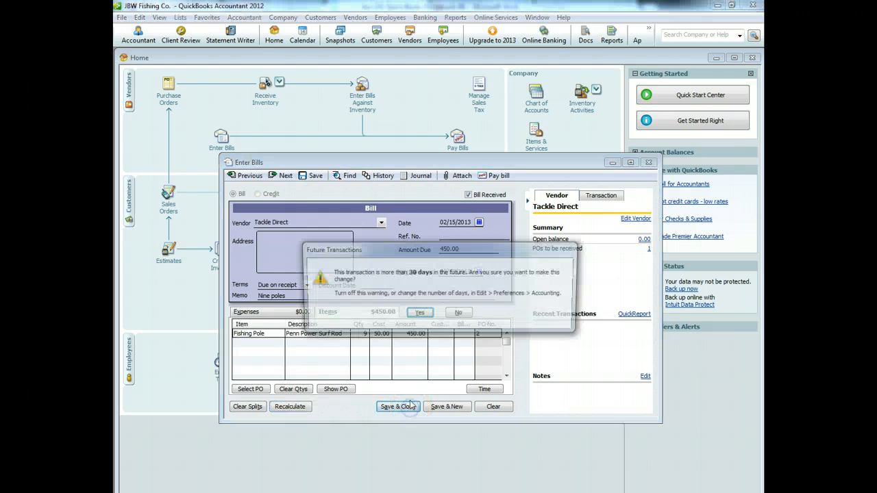
left_click(411, 313)
left_click(412, 309)
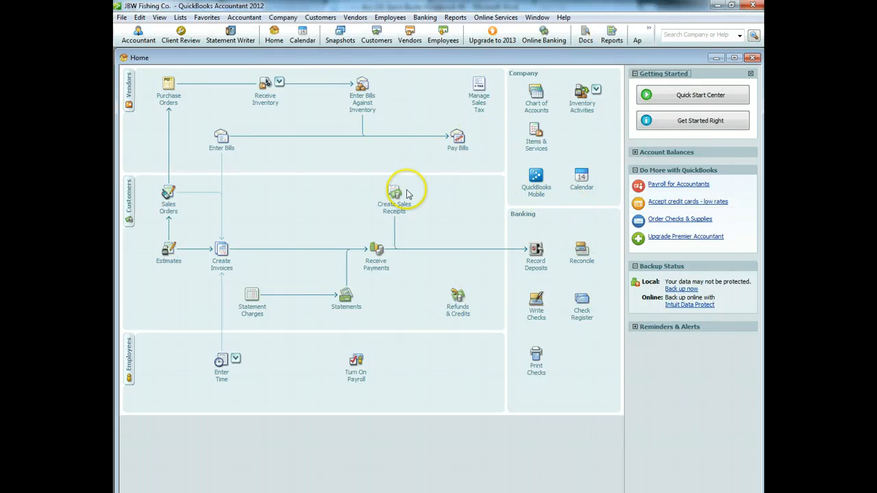
left_click(268, 100)
Step: Fill a 02/16/2013 Diamond Fishing Supply bill from PO 4's 10 Fishing Kits (1,000.00)
left_click(325, 97)
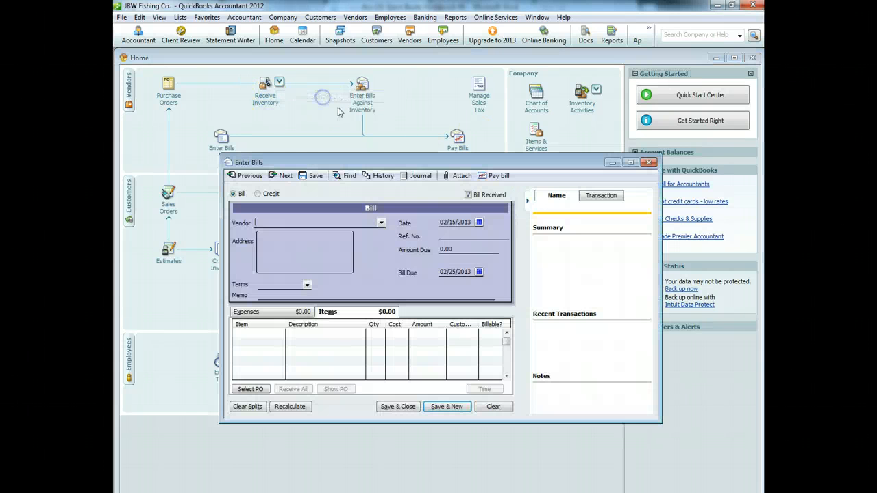
left_click(480, 222)
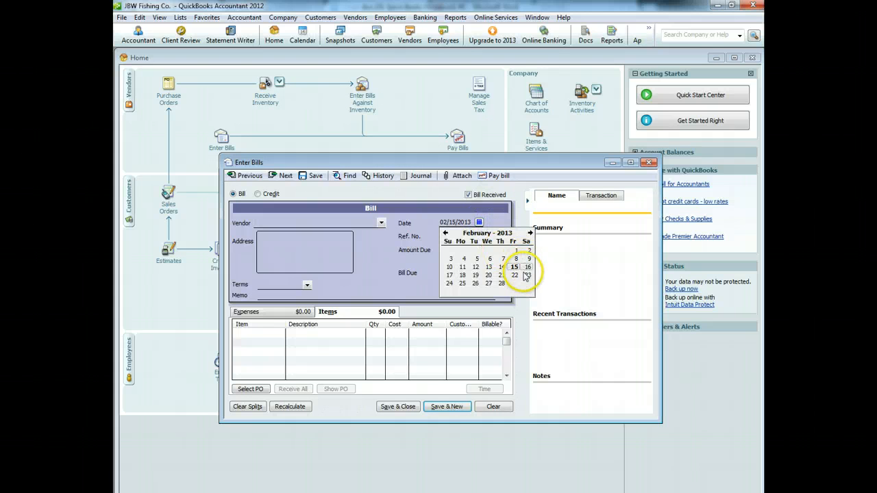
left_click(527, 268)
left_click(381, 224)
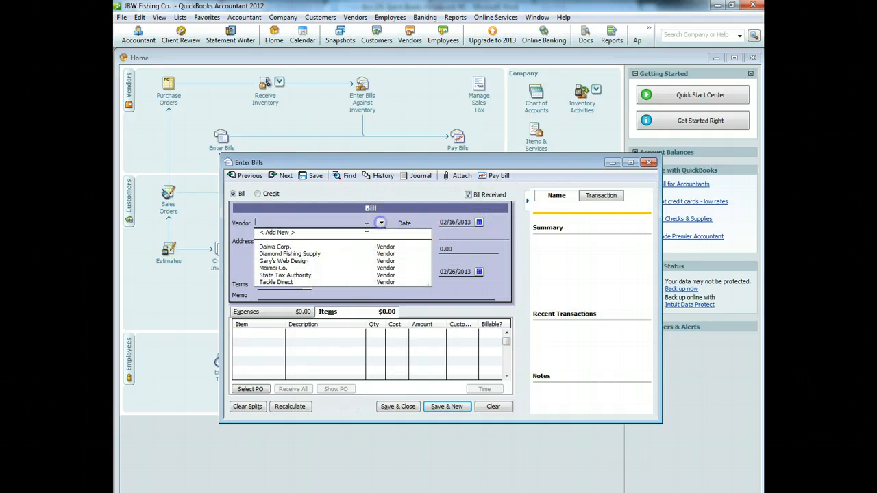
left_click(313, 241)
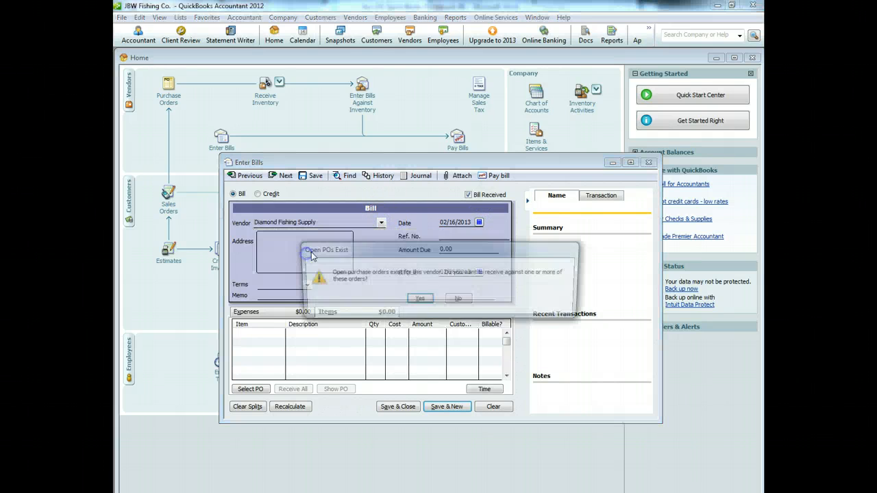
left_click(416, 299)
left_click(241, 215)
left_click(455, 189)
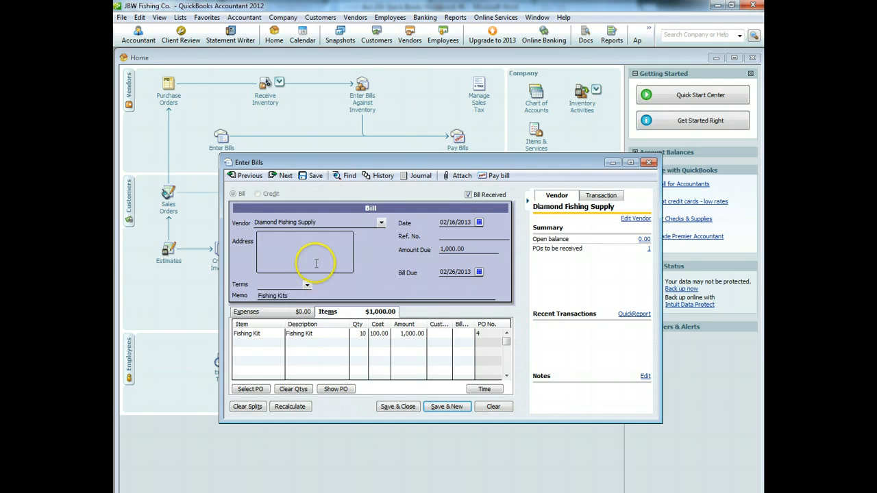
left_click(306, 286)
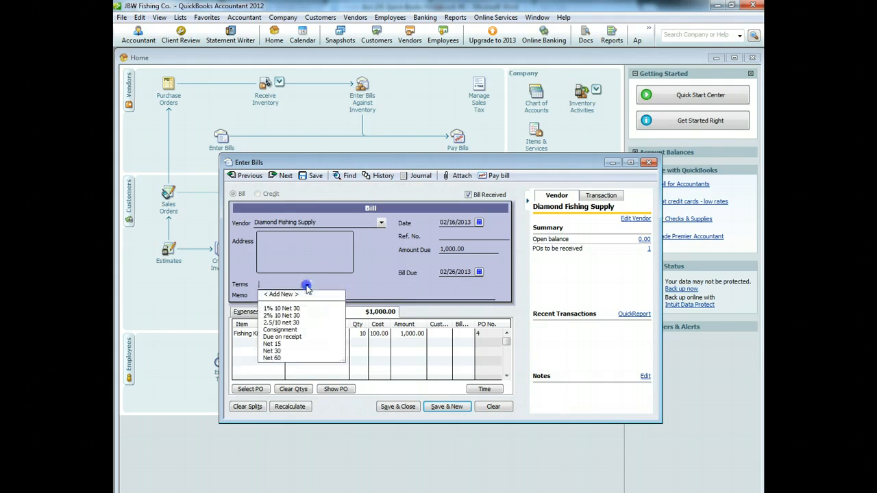
Step: Create 3/20 net 45 terms (3% discount within 20 days, net due in 45 days)
left_click(274, 293)
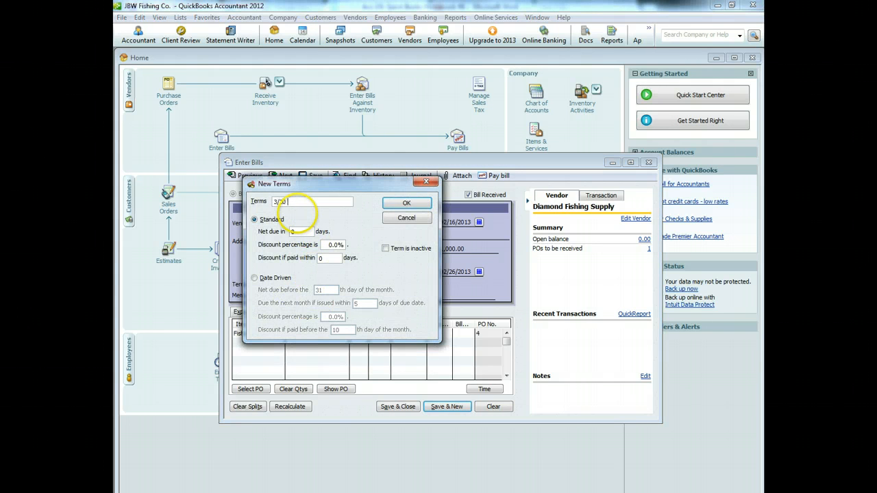
type("3/20 net 45")
key("Tab")
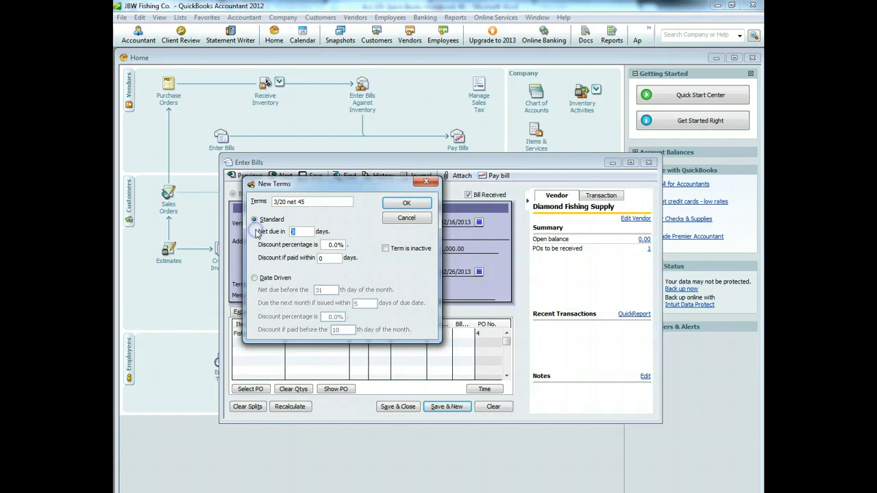
type("45")
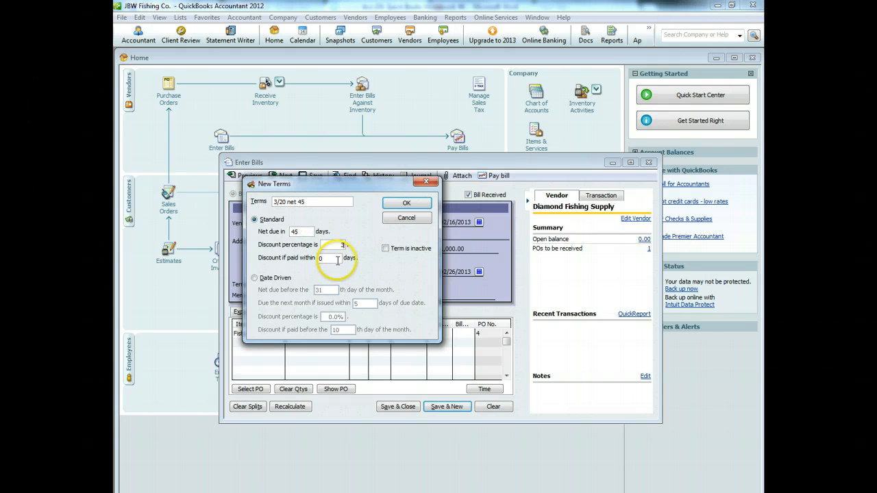
left_click_drag(335, 260, 264, 256)
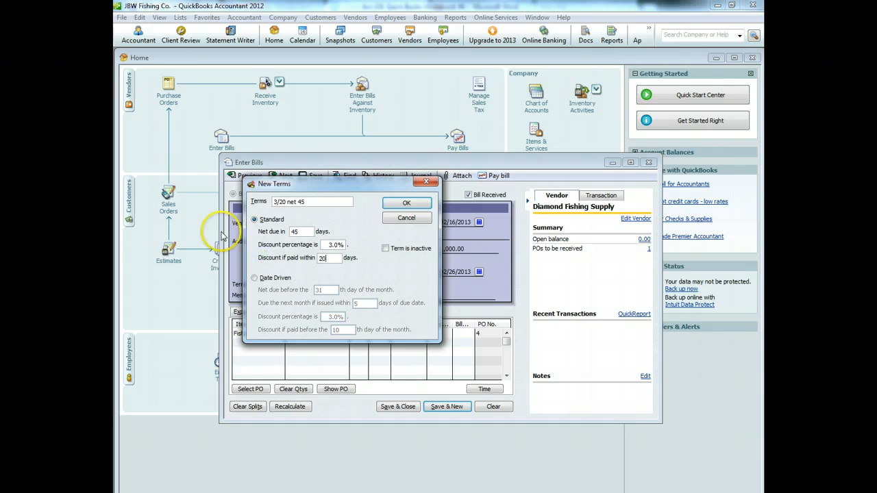
type("20")
left_click(406, 203)
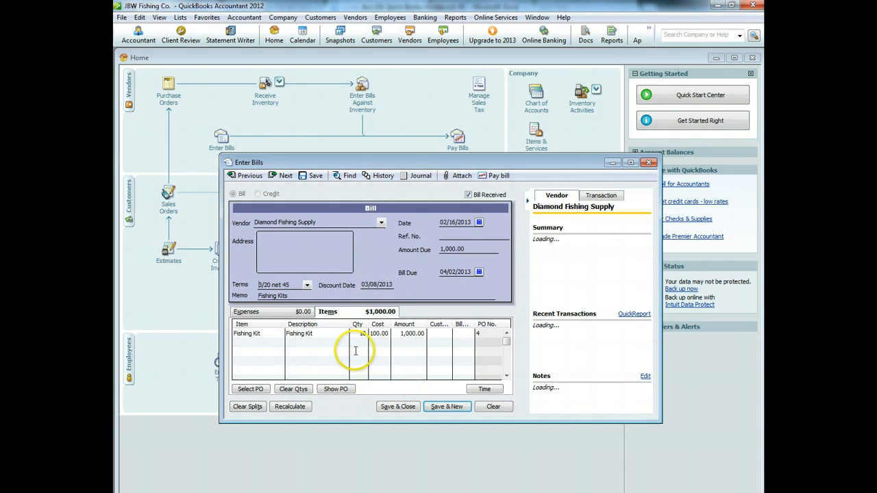
Step: Change the Fishing Kit cost to 105.00, recalculate to 1,050.00, and save the bill
left_click(408, 334)
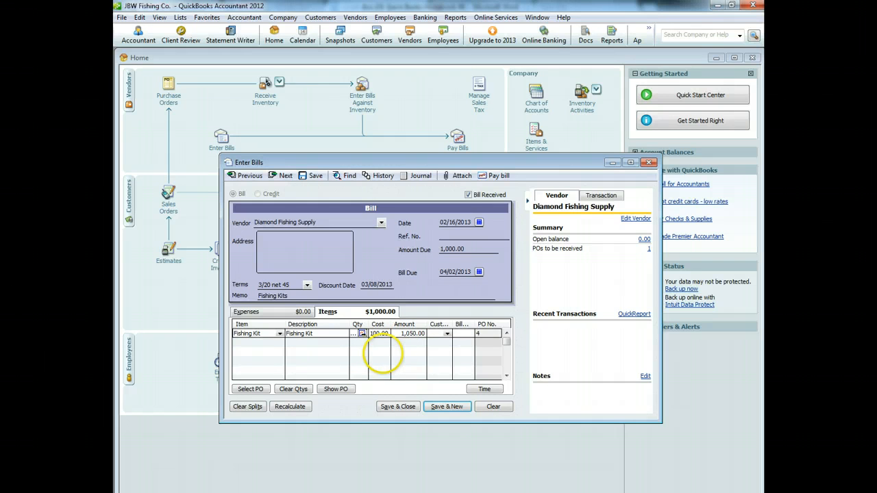
left_click(289, 406)
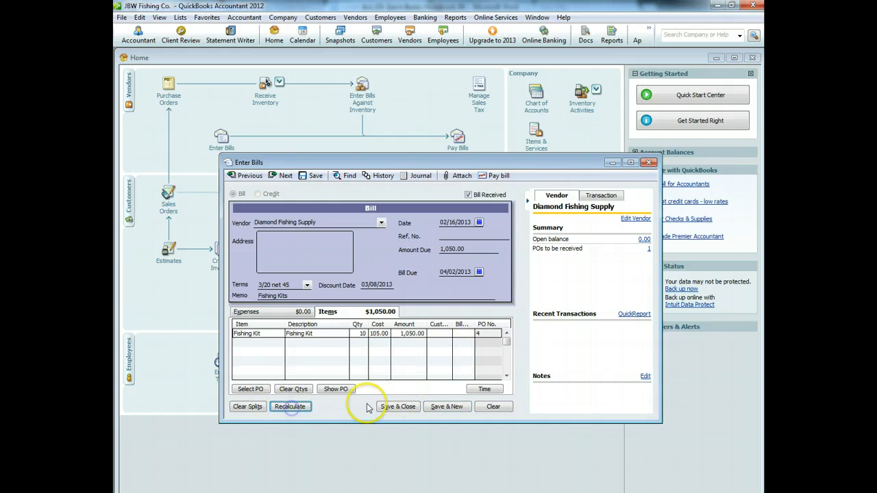
left_click(406, 407)
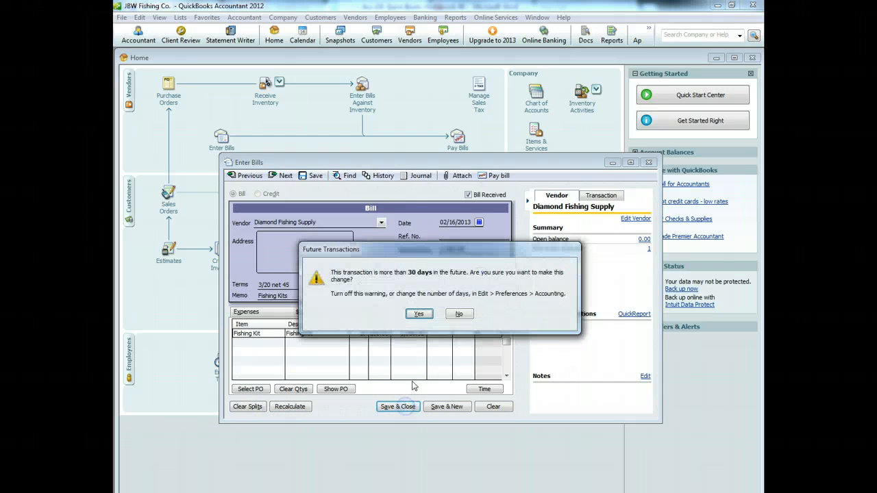
left_click(419, 314)
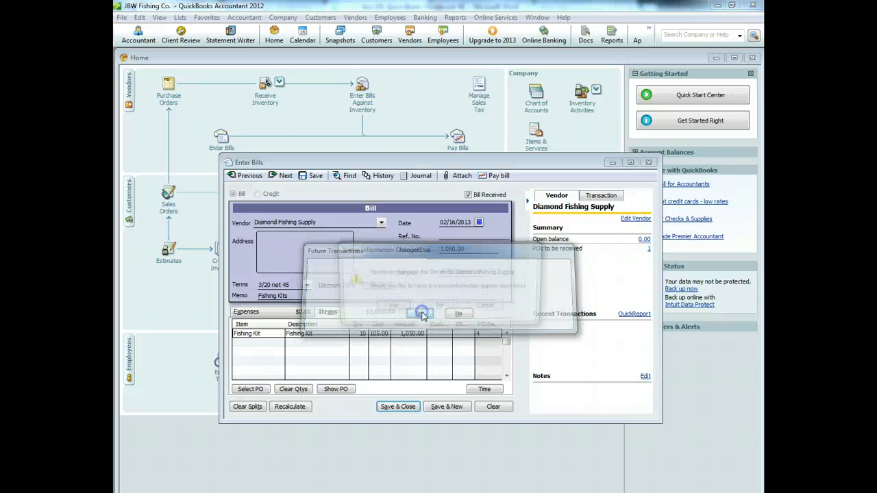
left_click(442, 312)
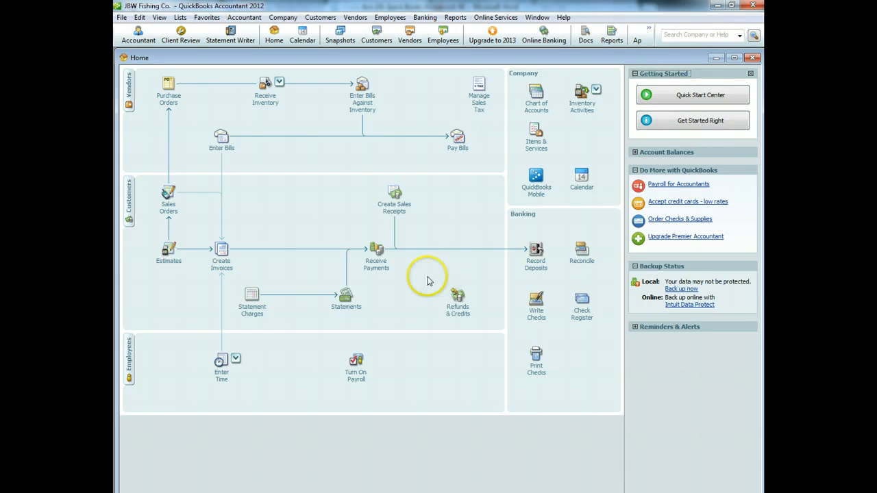
Step: Start a check and add Roy's Fishing Supply as a new vendor payee
left_click(536, 305)
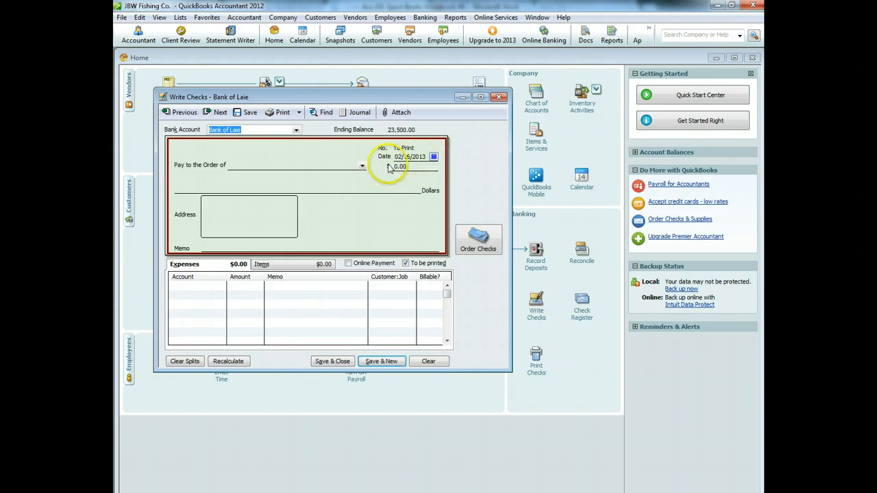
left_click(362, 166)
left_click(255, 176)
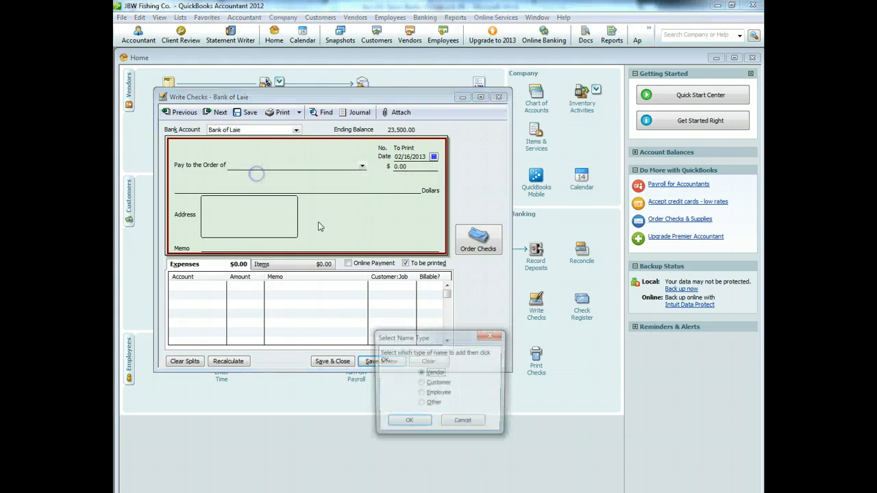
left_click(404, 421)
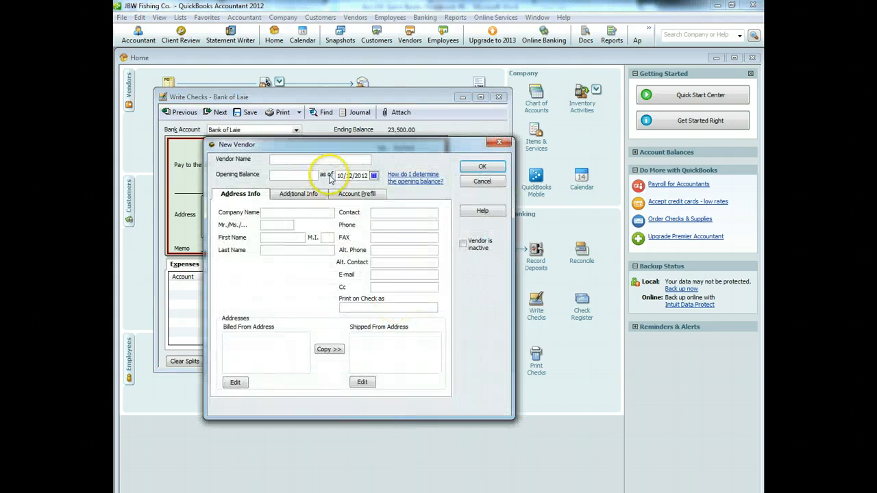
type("Roy's Fishing Supply")
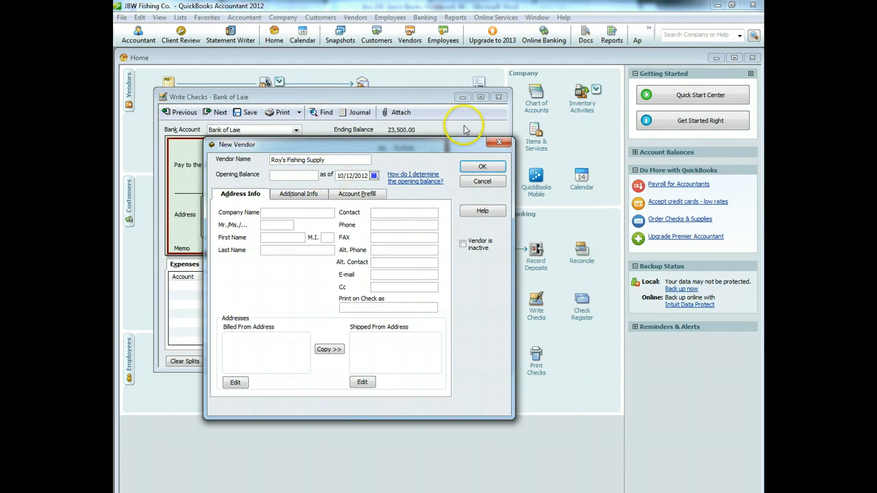
left_click(482, 167)
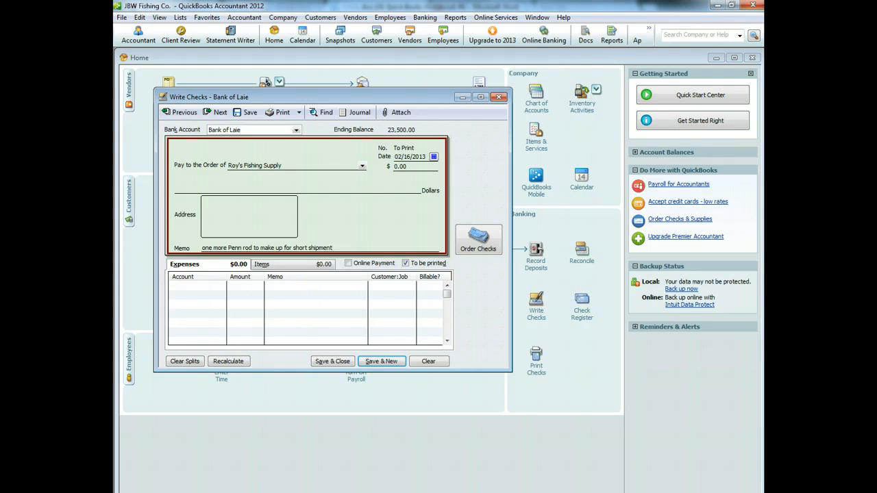
Step: Create an Other Expense account named Inventory Adjustment on the check's first expense line
left_click(209, 286)
left_click(222, 285)
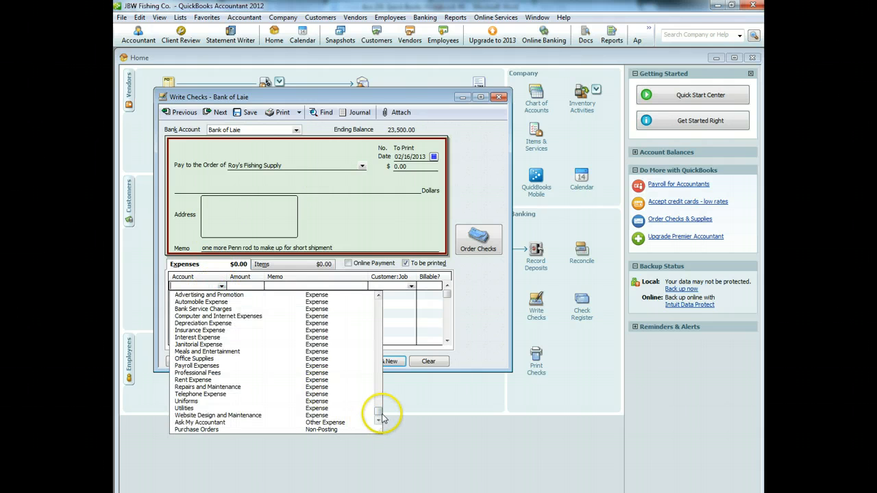
left_click_drag(379, 419, 375, 299)
left_click(197, 296)
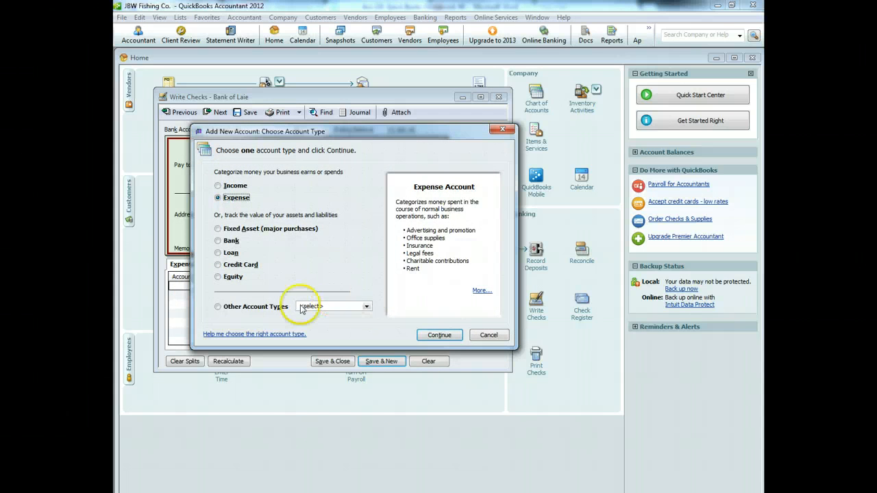
left_click(217, 307)
left_click(363, 307)
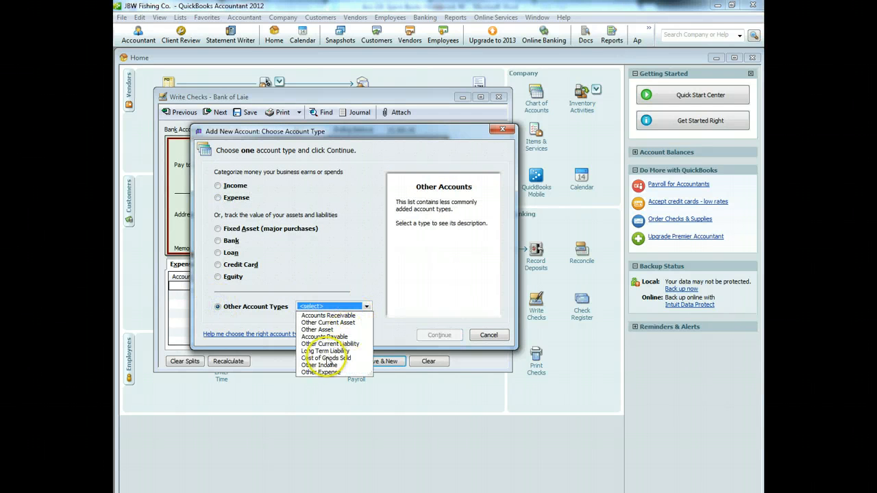
left_click(321, 372)
left_click(442, 336)
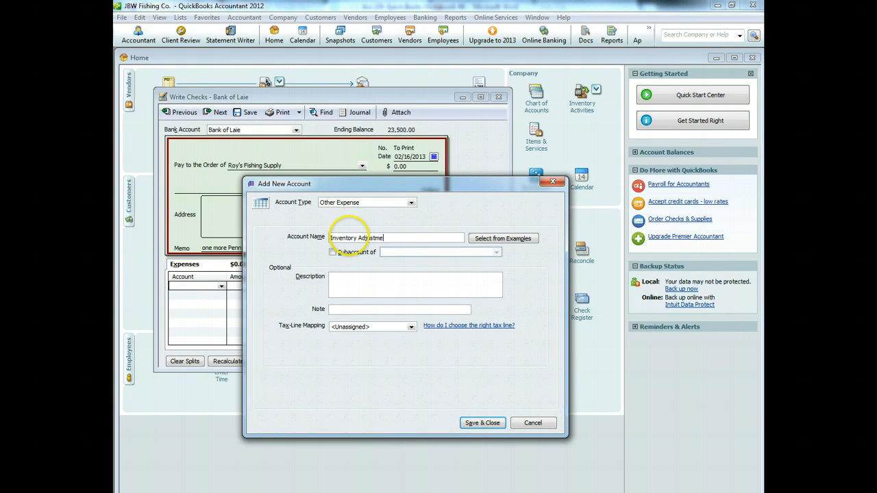
left_click(480, 422)
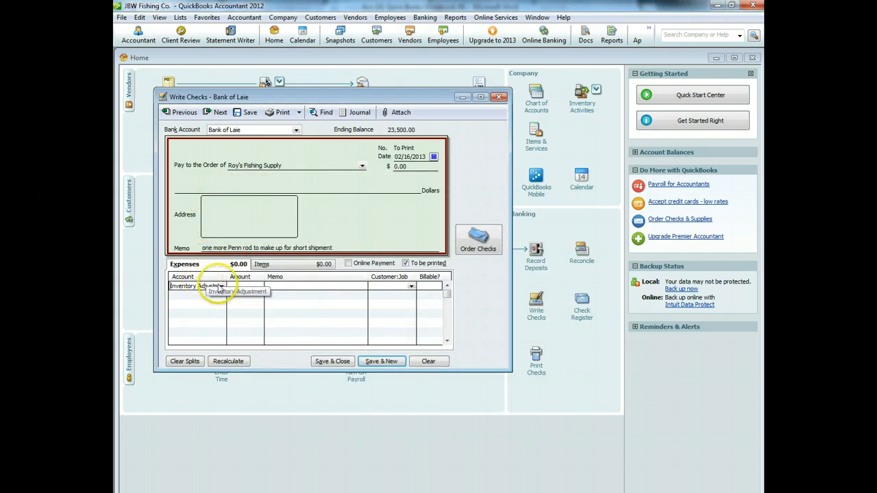
Step: Enter 110 with memo 'buy pole retail to cover short shipment' and save the future-dated check
left_click(240, 287)
type("110")
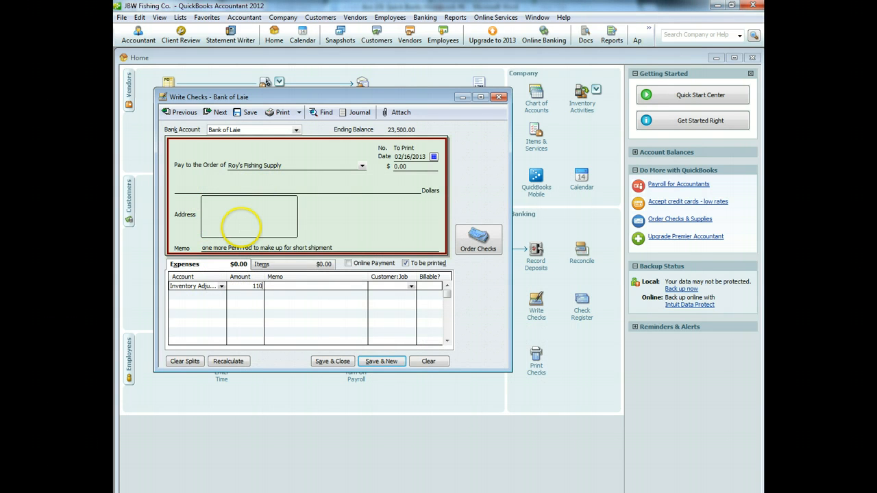
left_click(291, 287)
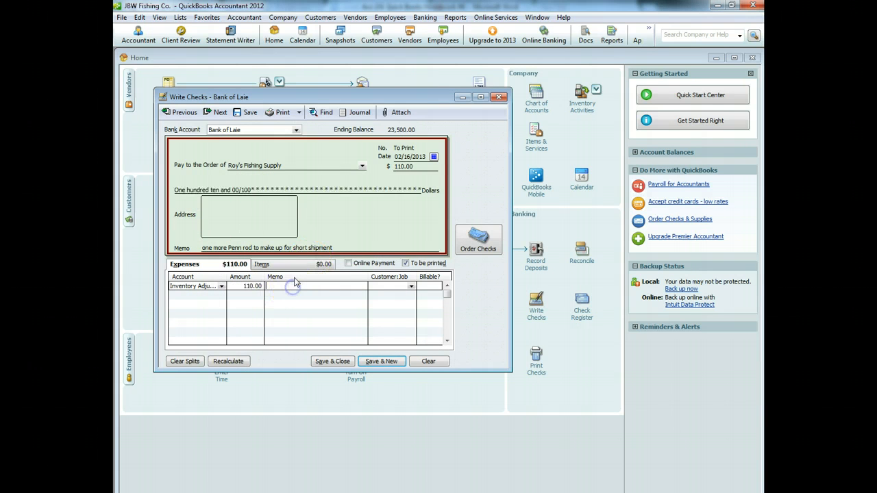
type("buy pole retail to cover short sh")
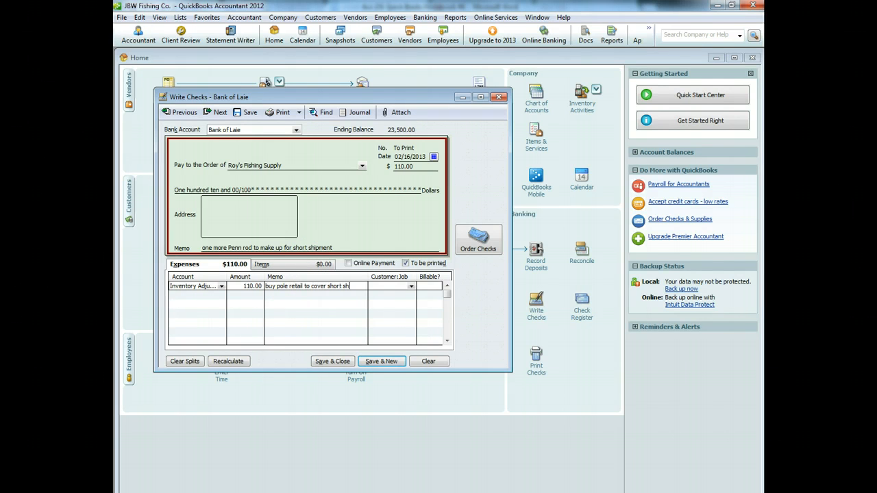
type("ipment")
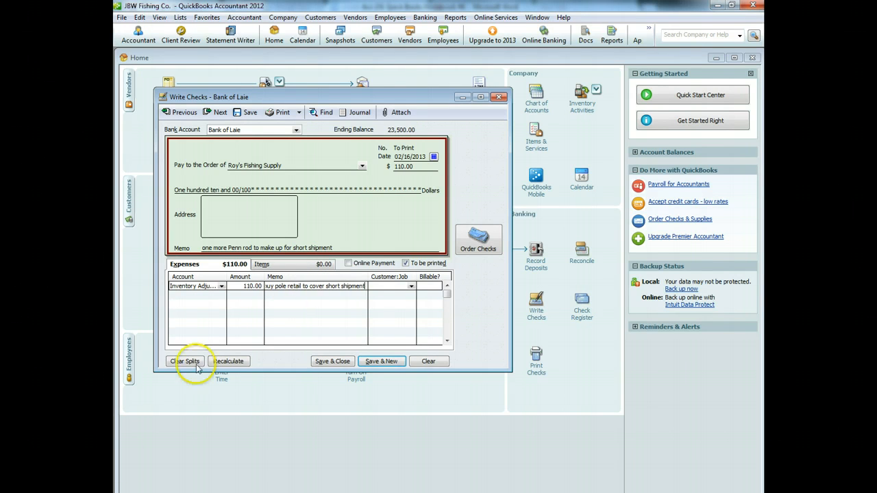
left_click(333, 361)
left_click(419, 314)
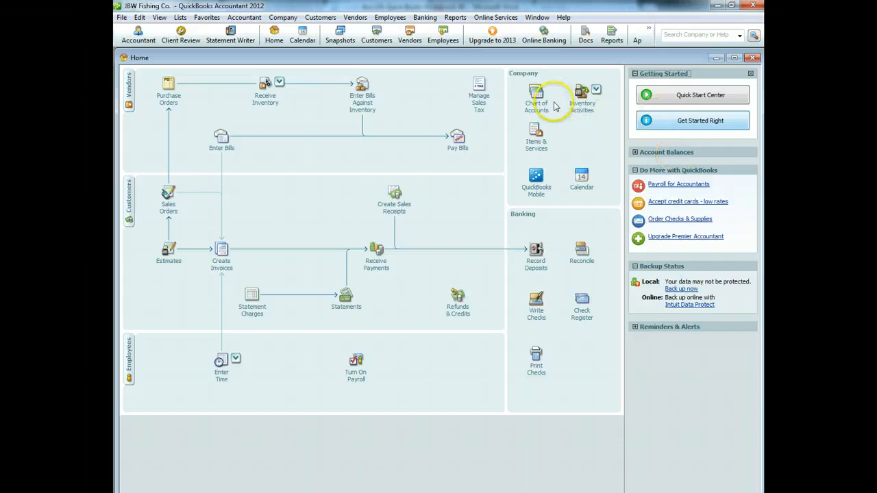
Step: Start a Quantity and Total Value adjustment using the Inventory Adjustment account
left_click(579, 102)
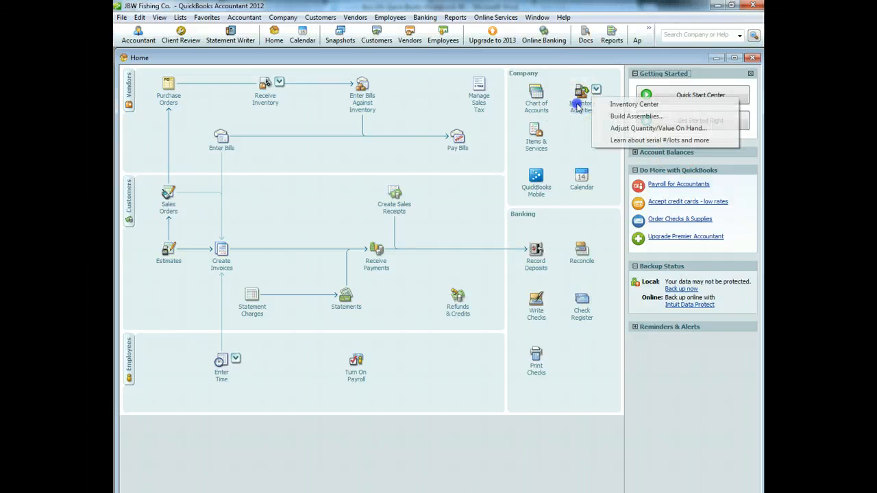
left_click(607, 128)
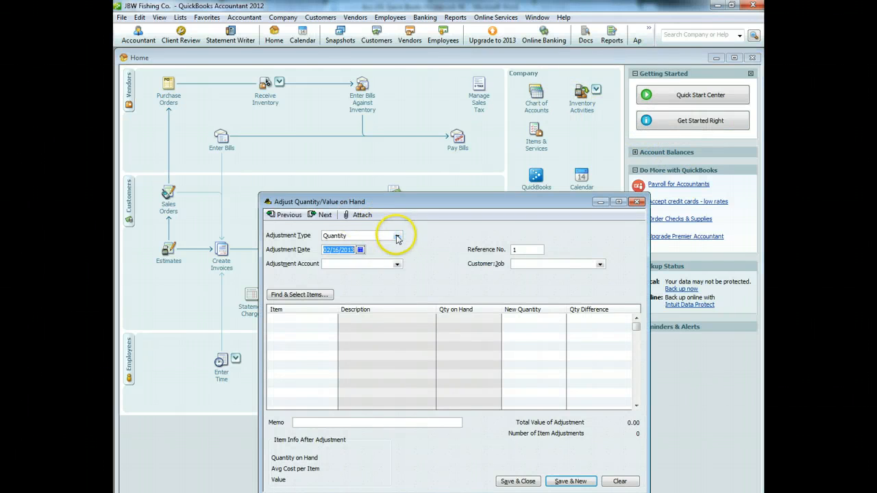
left_click(397, 236)
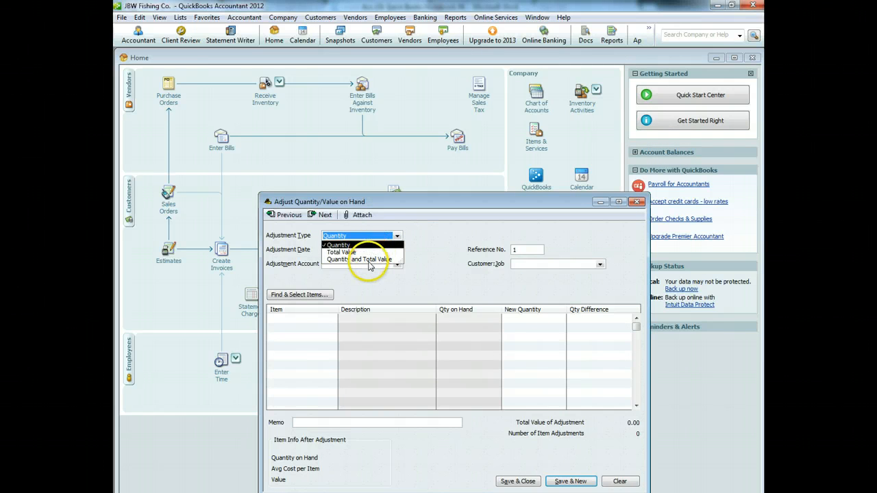
left_click(366, 260)
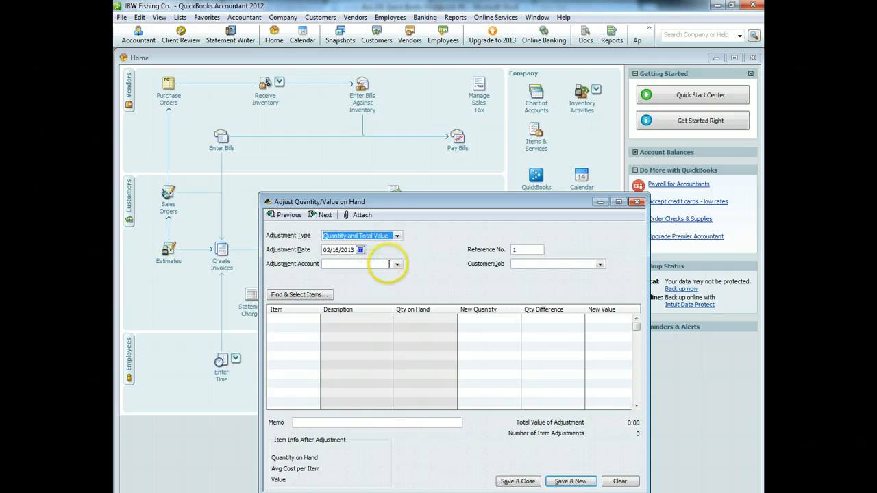
left_click(397, 263)
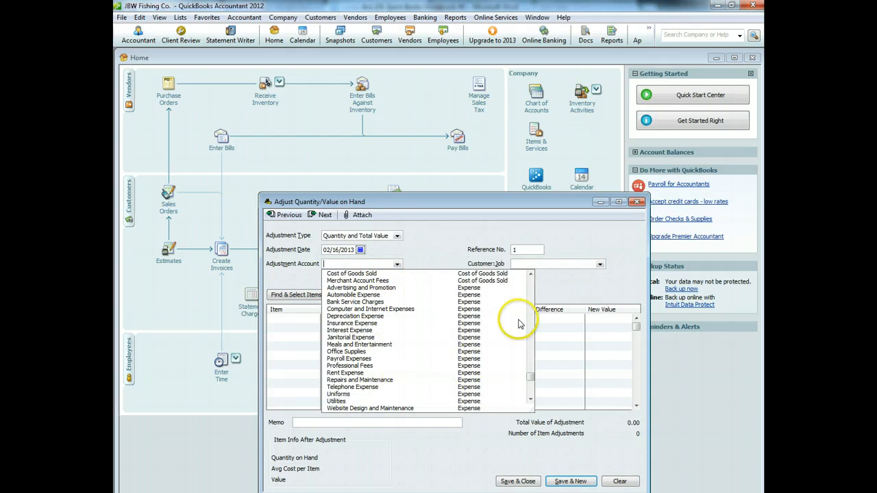
left_click(531, 399)
left_click(383, 409)
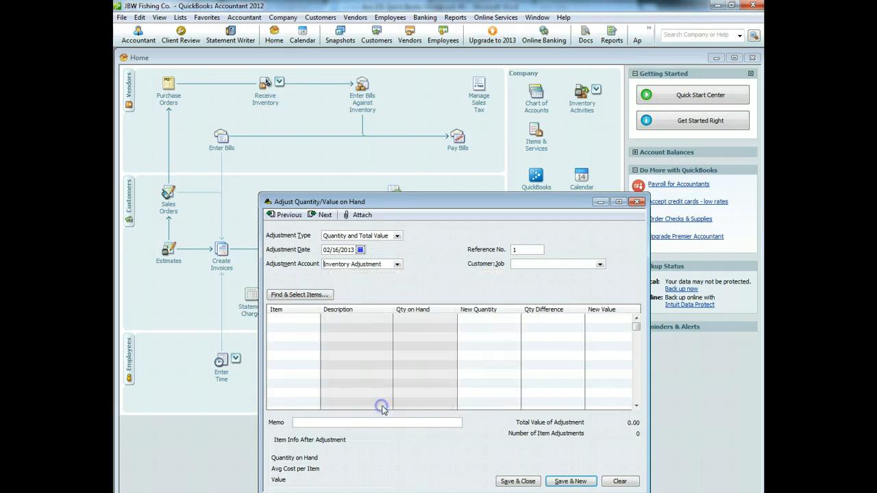
Step: Set Fishing Pole's new quantity to 10 and correct its new value
left_click(313, 319)
left_click(315, 320)
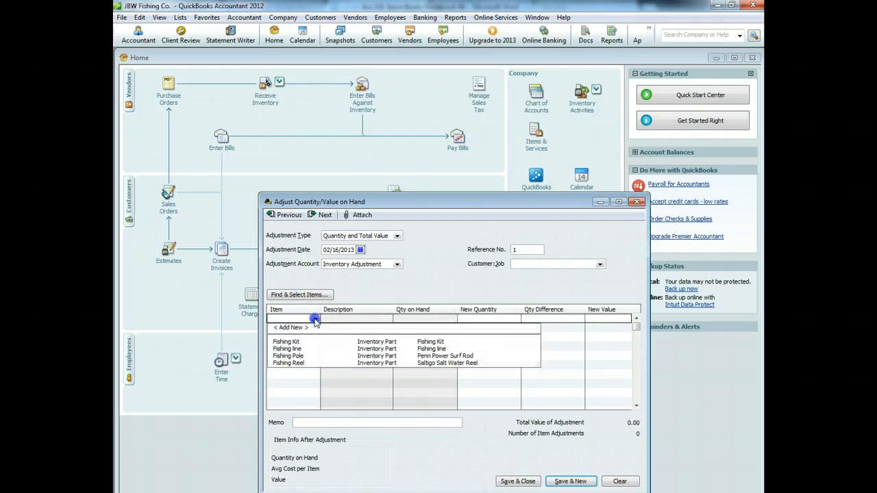
left_click(295, 357)
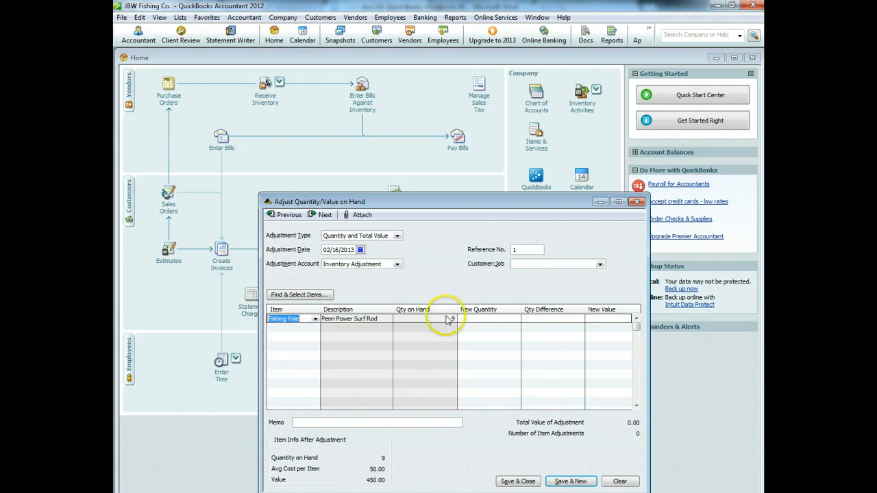
left_click(504, 321)
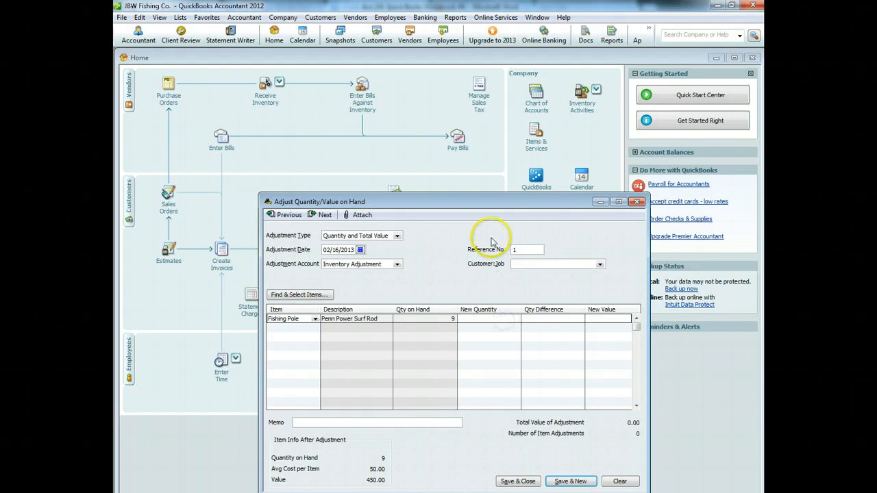
type("10")
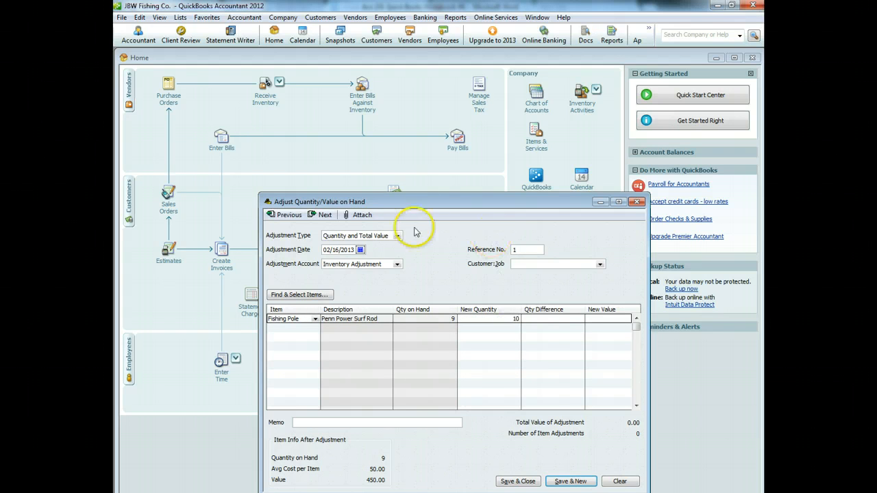
left_click(599, 320)
left_click(527, 357)
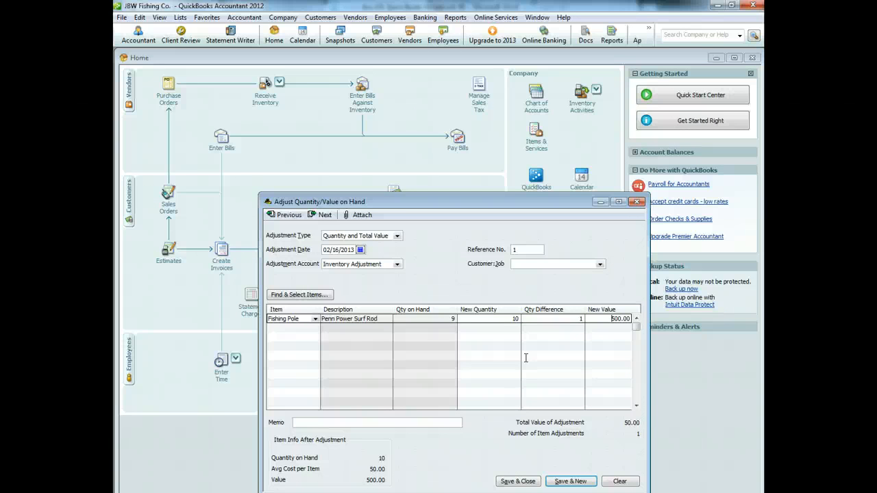
key("Right")
type("6")
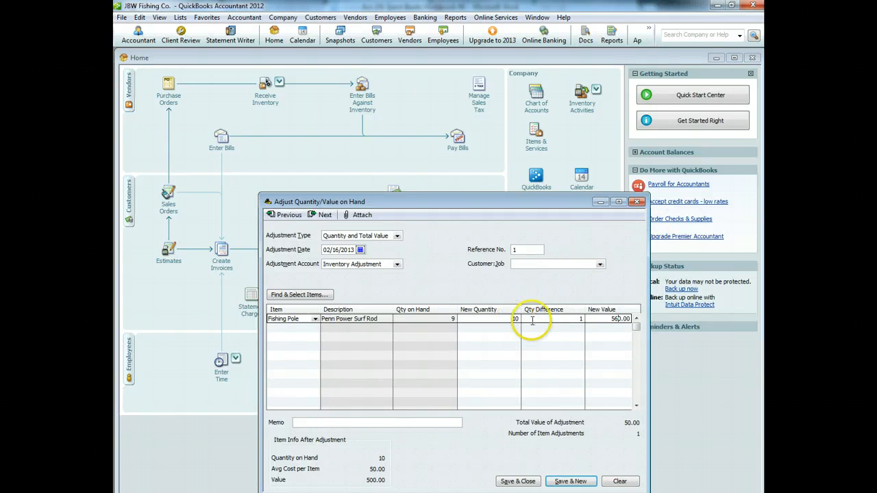
Step: Save the Fishing Pole adjustment at new value 560.00 with memo 'To add another rod that we bought'
left_click(419, 425)
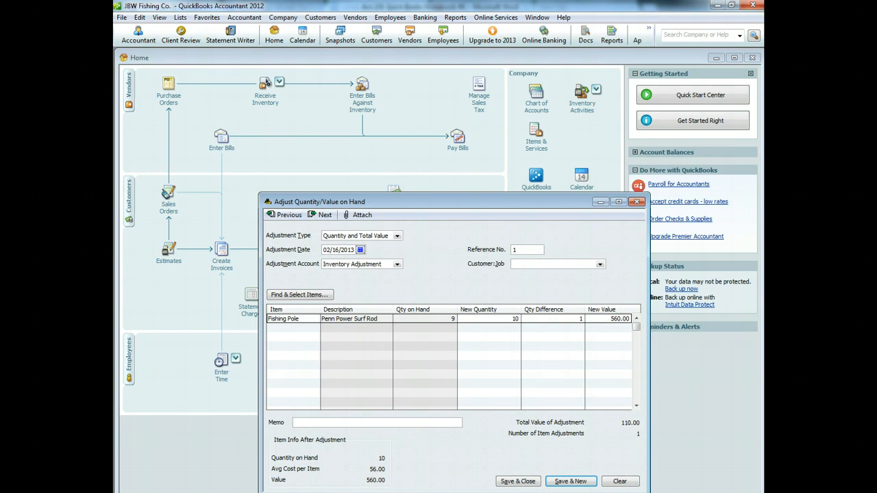
type("To add another rod that we bought local")
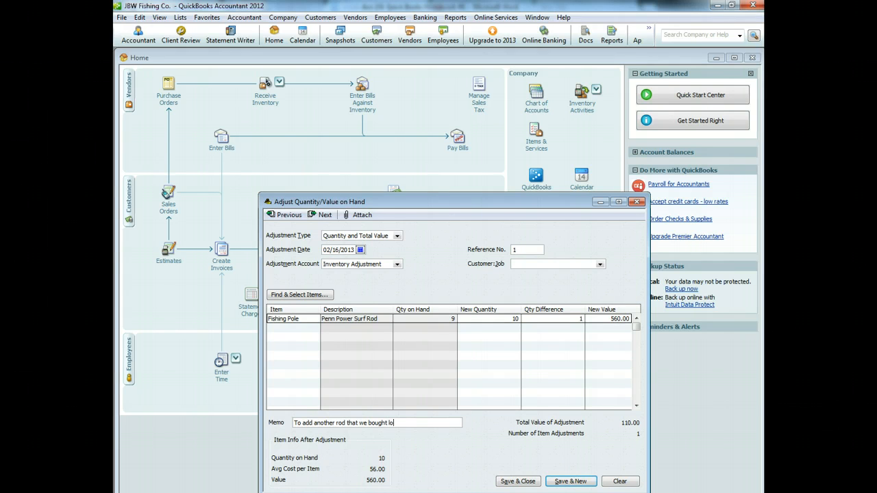
left_click(516, 482)
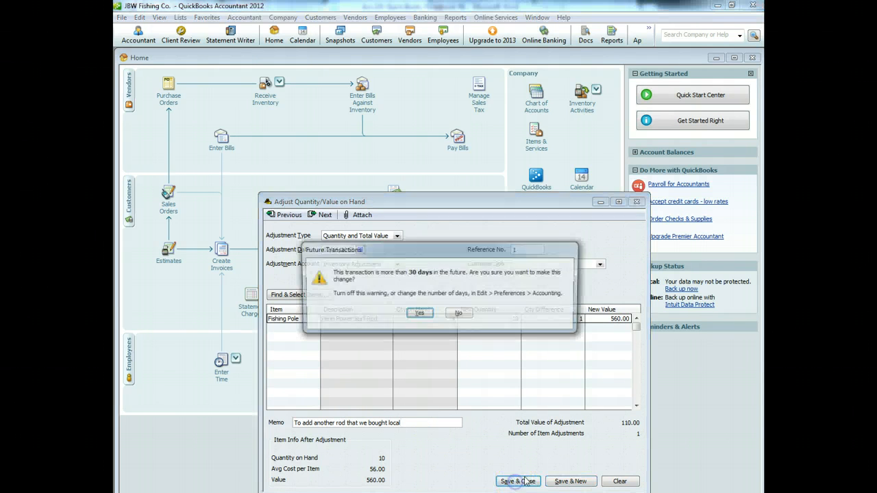
left_click(422, 313)
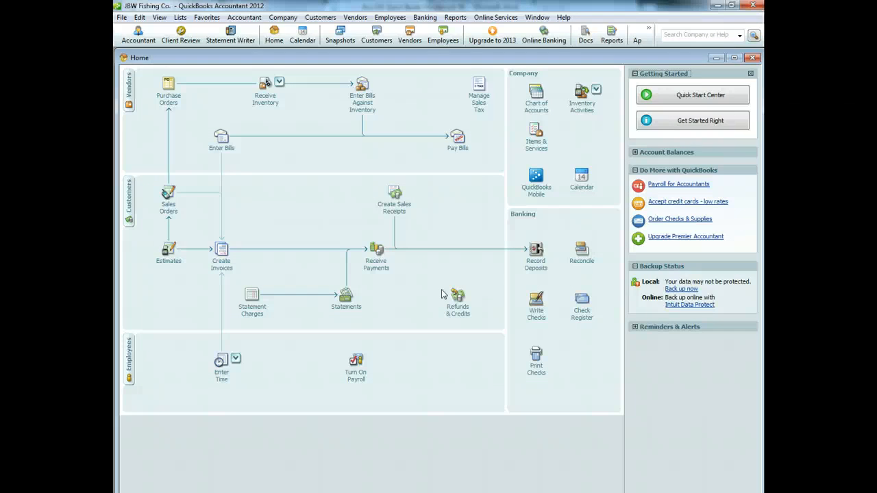
left_click(455, 17)
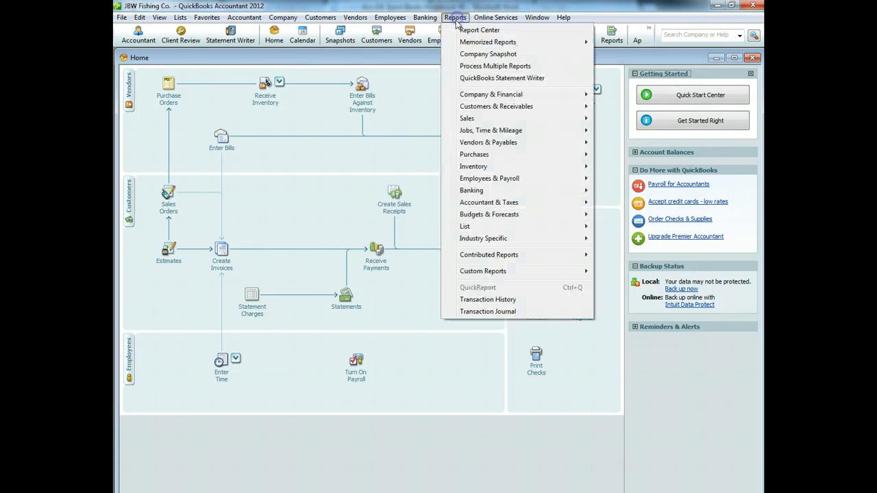
mouse_move(519, 166)
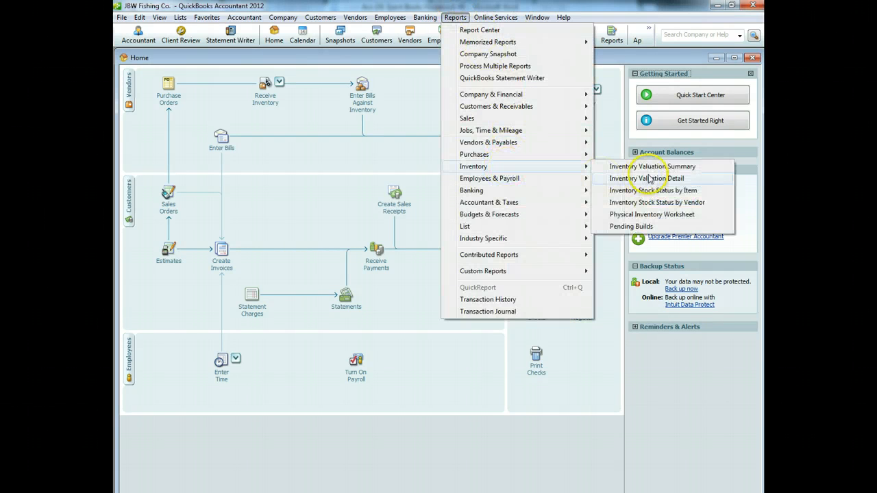
left_click(654, 180)
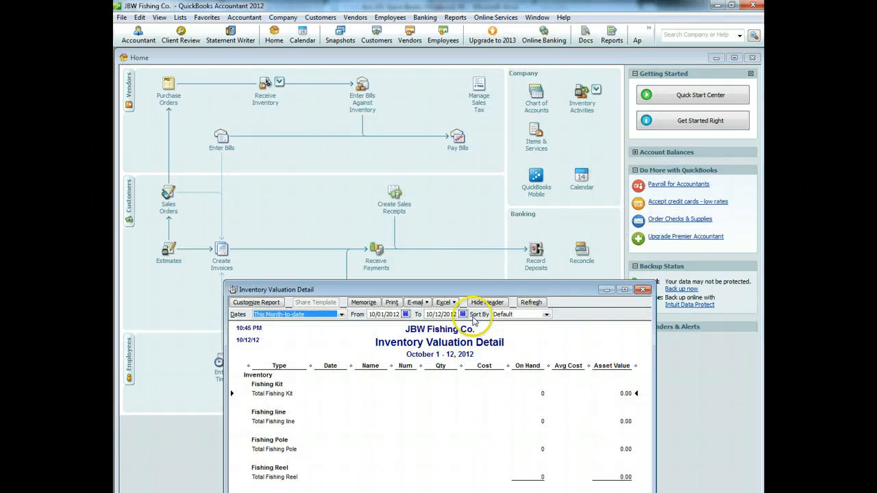
left_click(462, 314)
left_click(514, 326)
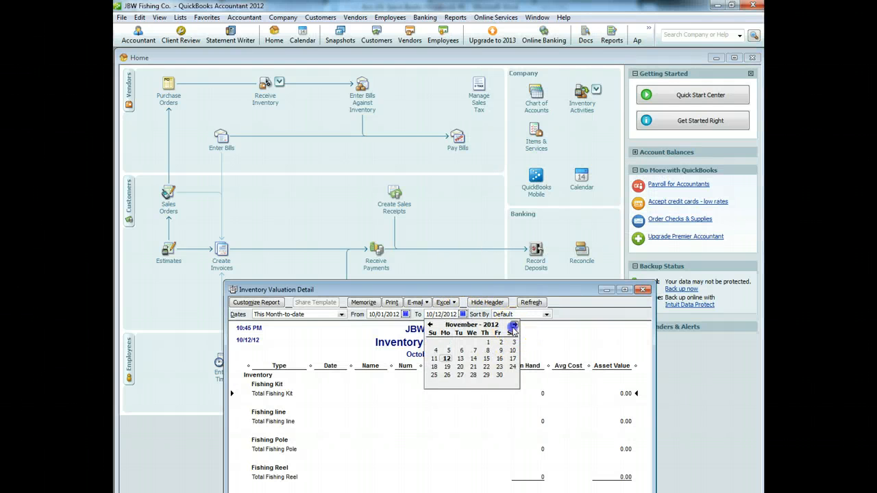
left_click(514, 326)
left_click(514, 325)
left_click(514, 326)
left_click(514, 326)
left_click(514, 326)
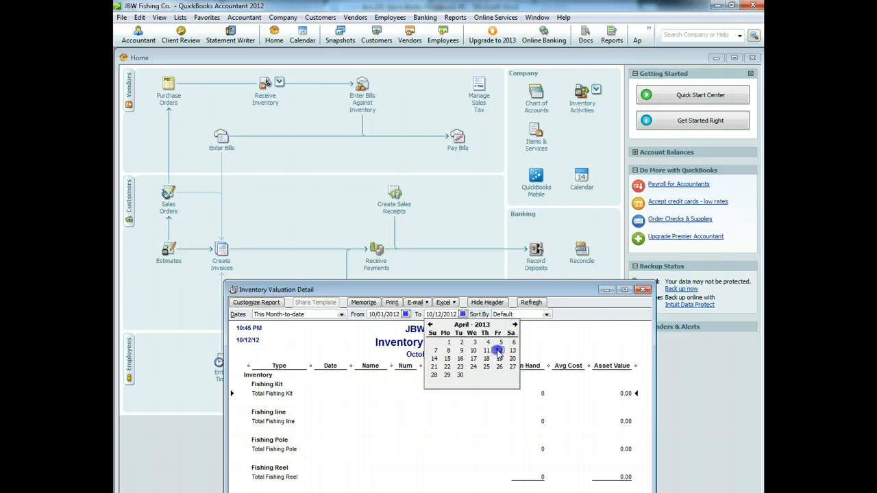
left_click(499, 350)
left_click(520, 304)
left_click_drag(533, 288, 523, 126)
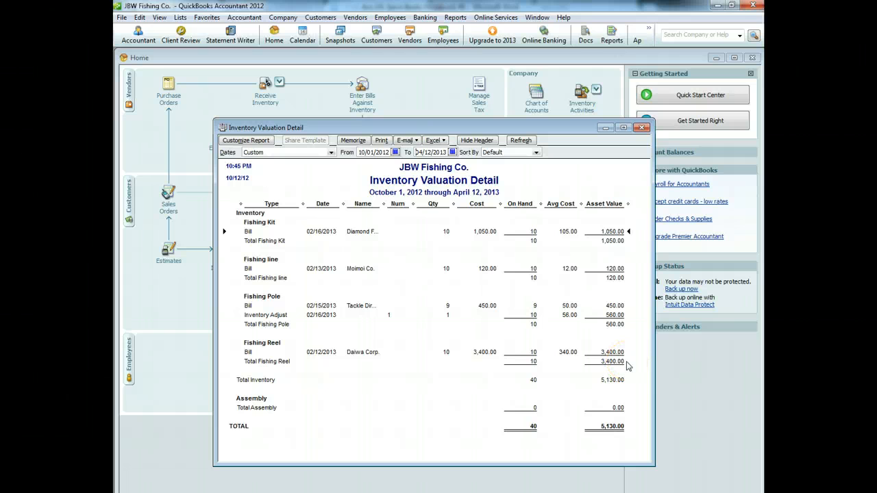
left_click(620, 327)
left_click(641, 127)
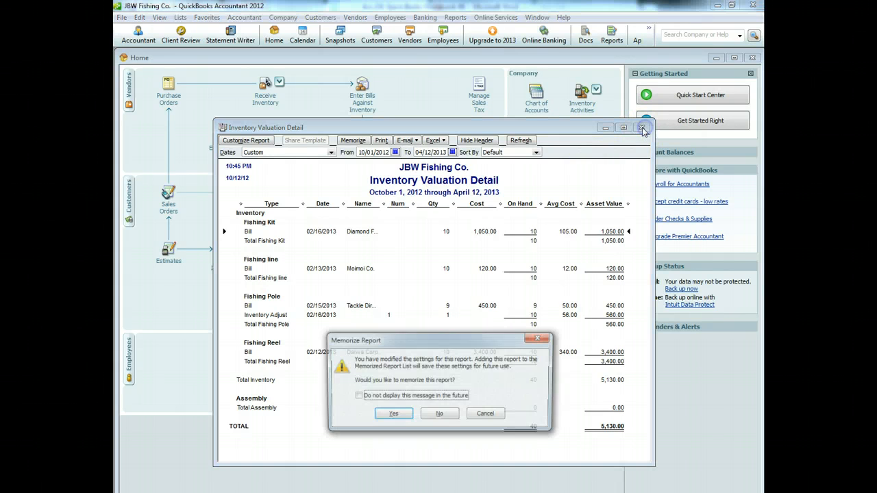
left_click(440, 414)
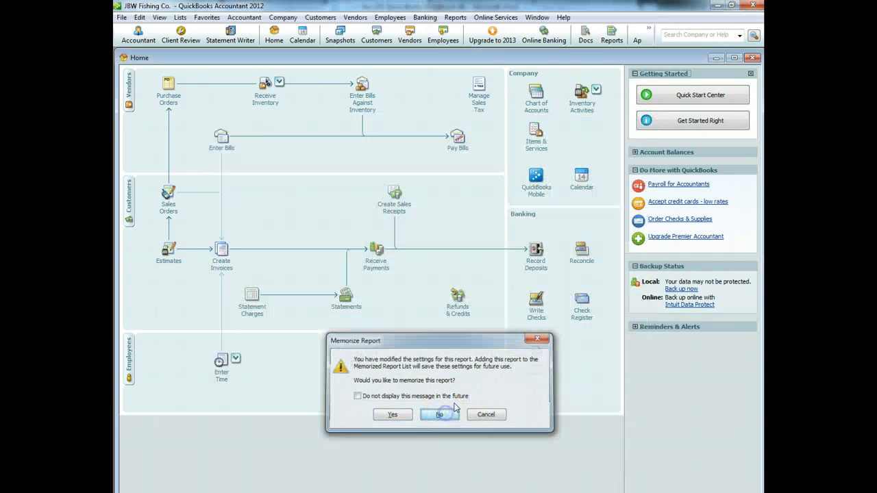
left_click(455, 18)
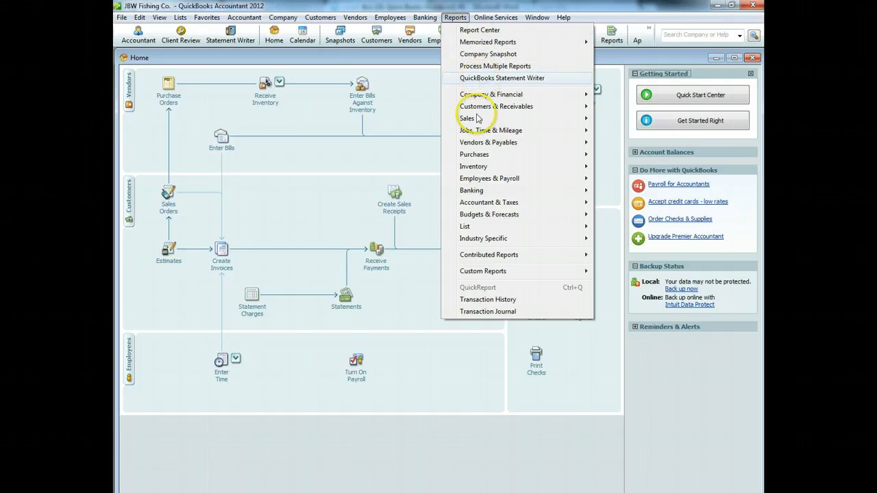
mouse_move(487, 167)
mouse_move(582, 93)
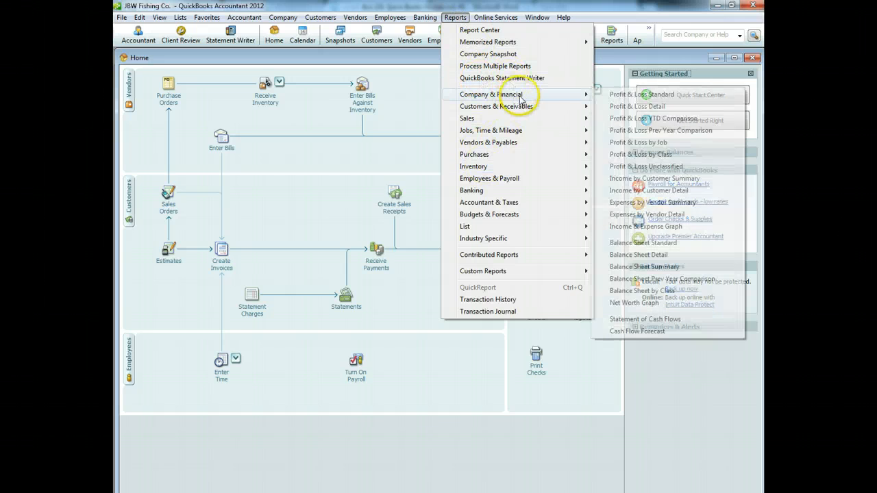
left_click(636, 95)
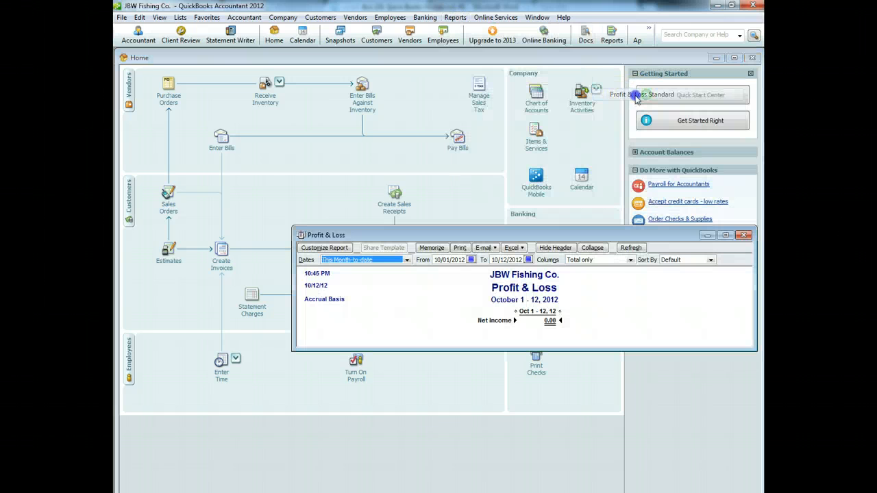
left_click(529, 260)
left_click(580, 270)
left_click(580, 270)
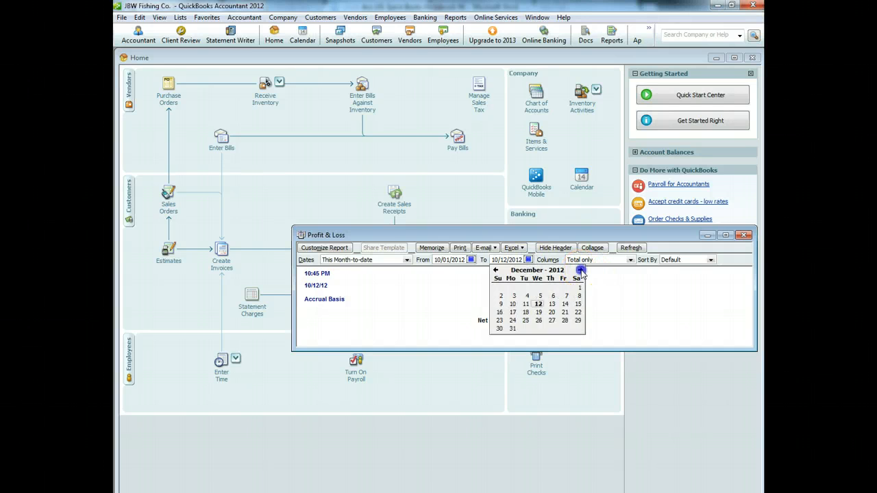
left_click(581, 270)
left_click(581, 270)
left_click(580, 270)
left_click(580, 270)
left_click(552, 296)
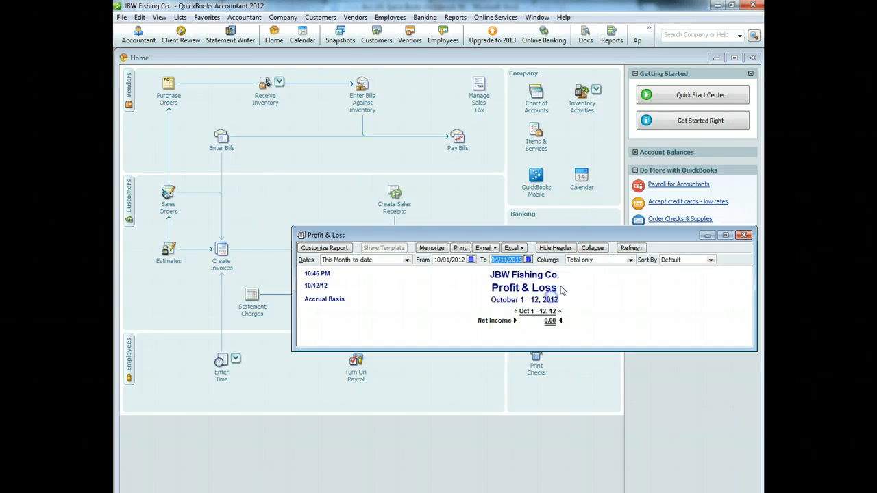
left_click(631, 247)
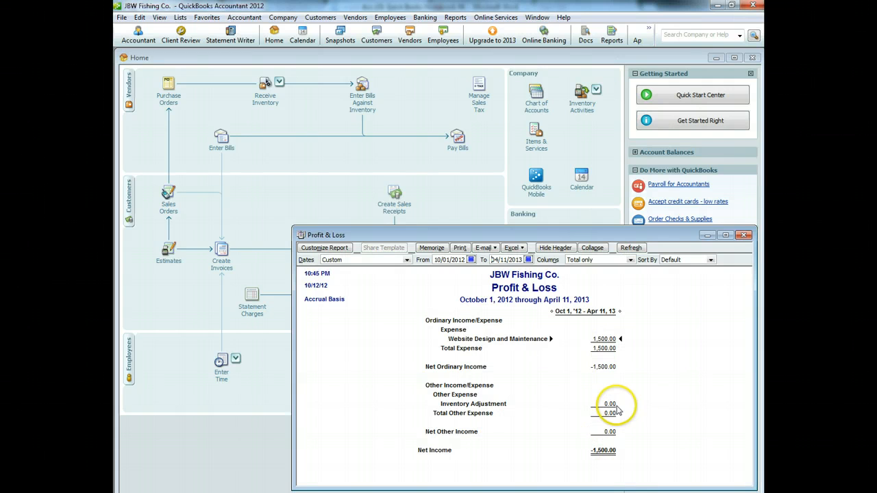
left_click(744, 235)
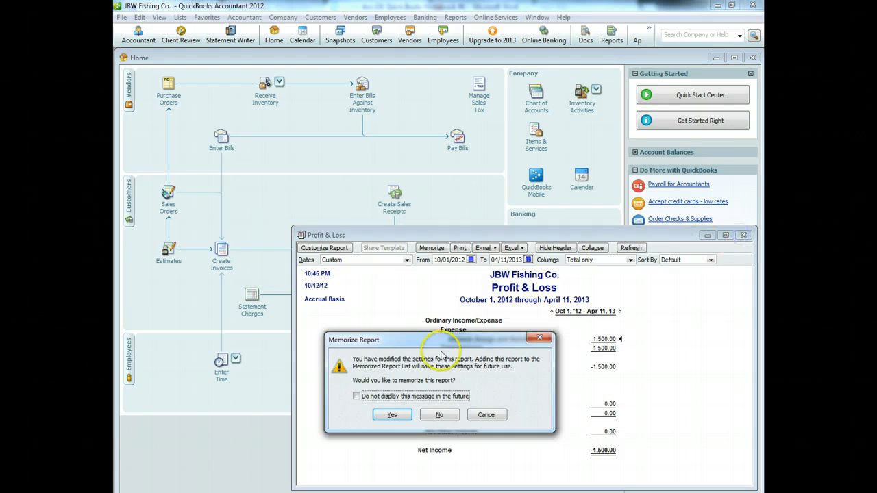
left_click(439, 414)
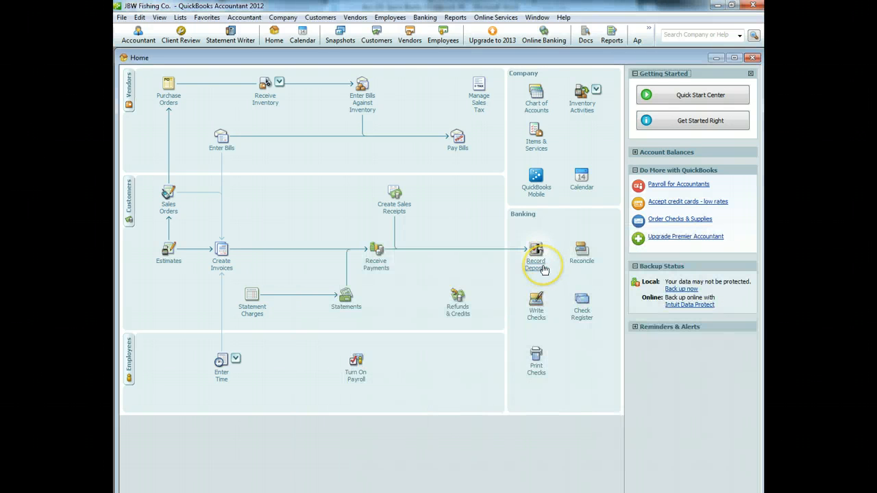
Step: Start a new check and add a new vendor as its payee
left_click(536, 309)
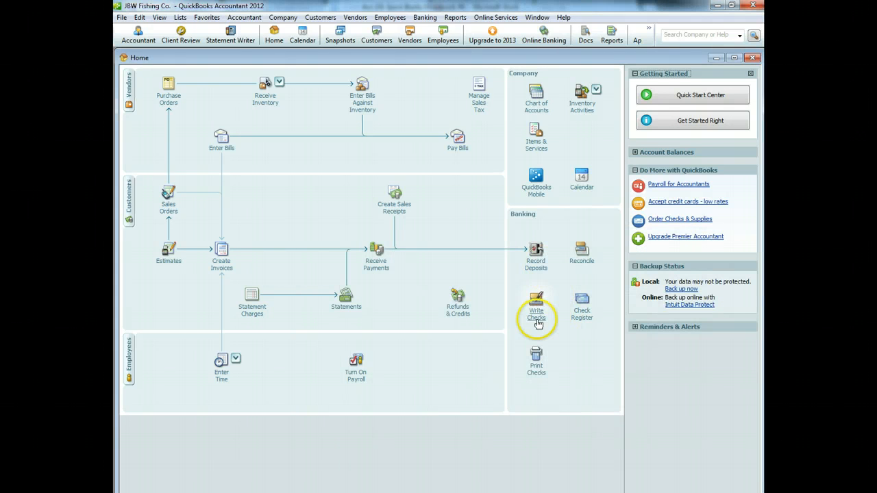
left_click(362, 166)
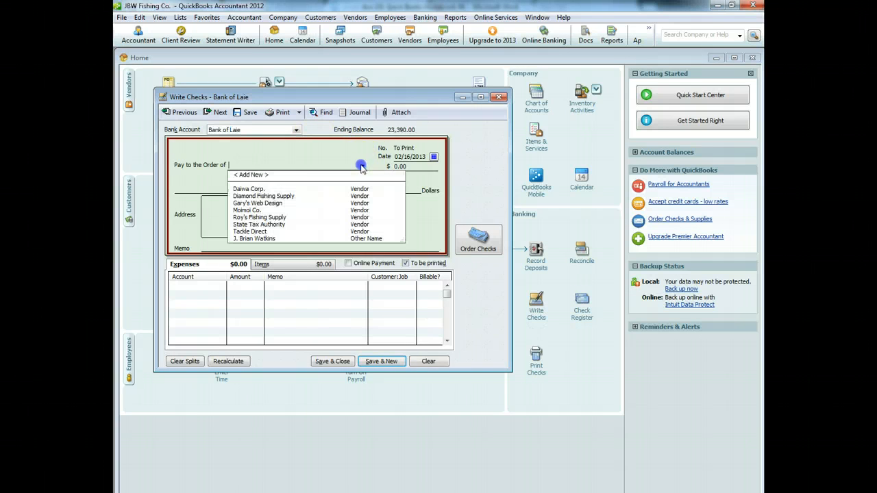
left_click(282, 177)
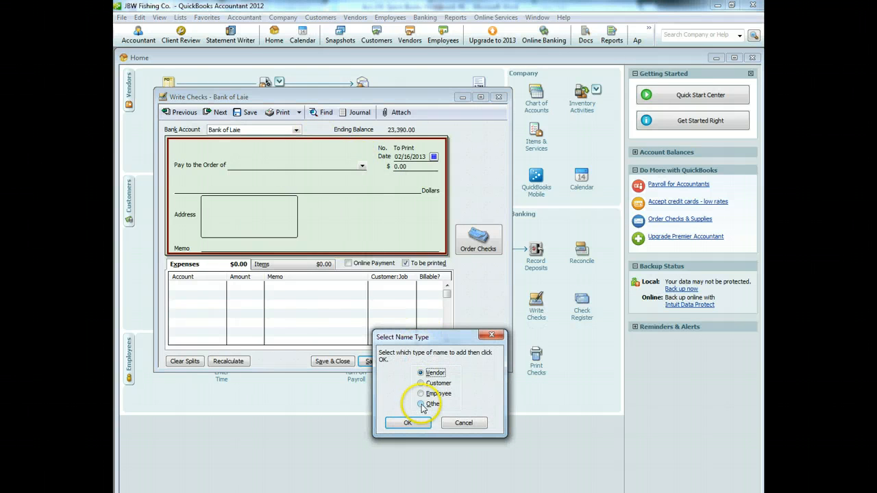
left_click(408, 423)
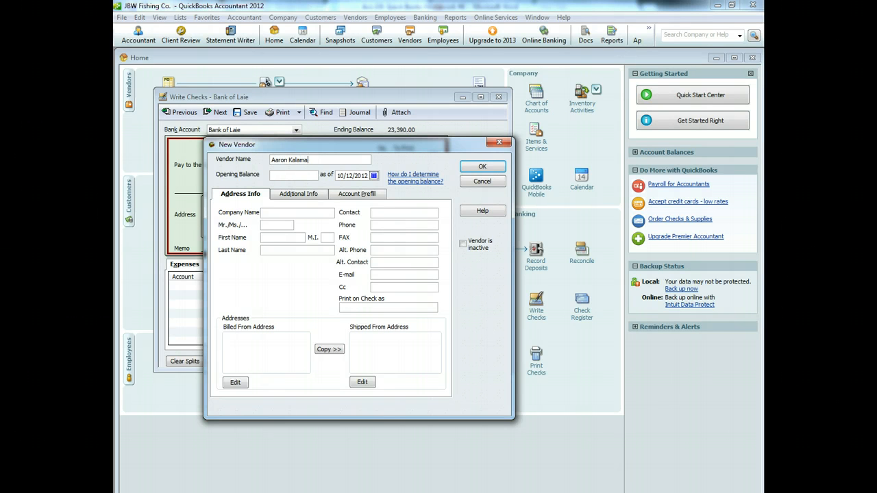
left_click(481, 167)
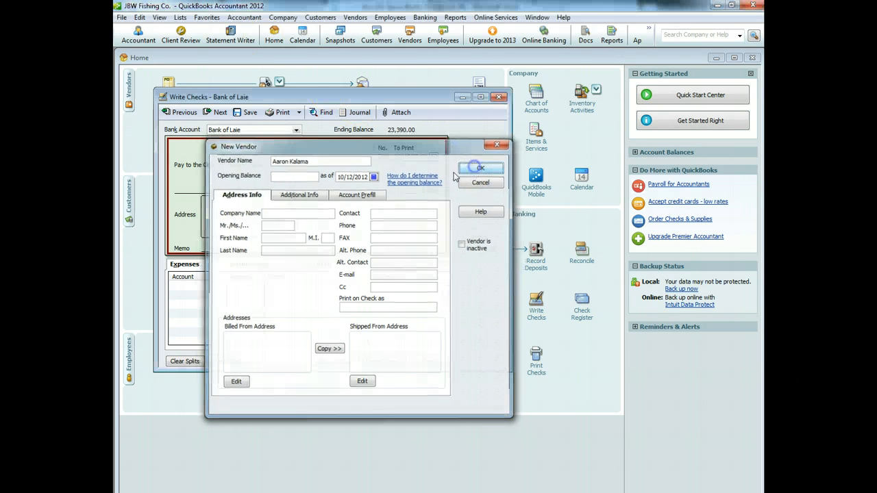
Step: Charge 250.00 to the Inventory Adjustment account on the first expense line
left_click(206, 288)
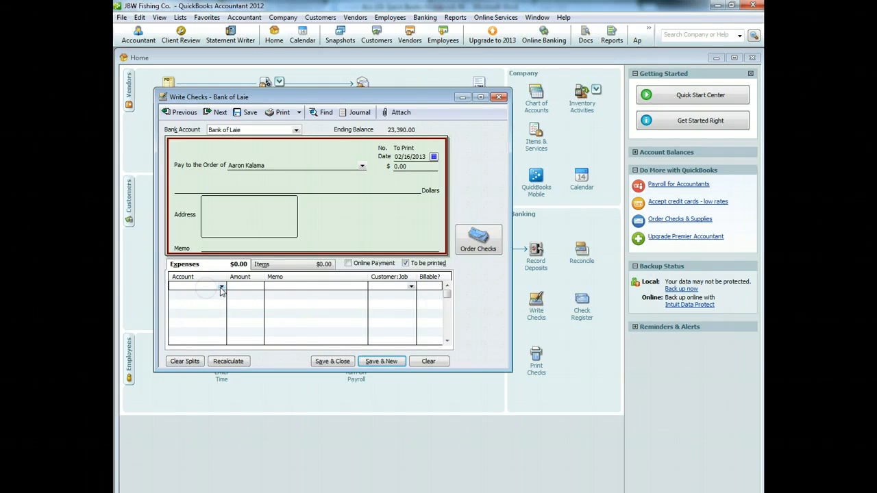
left_click(221, 288)
left_click(378, 419)
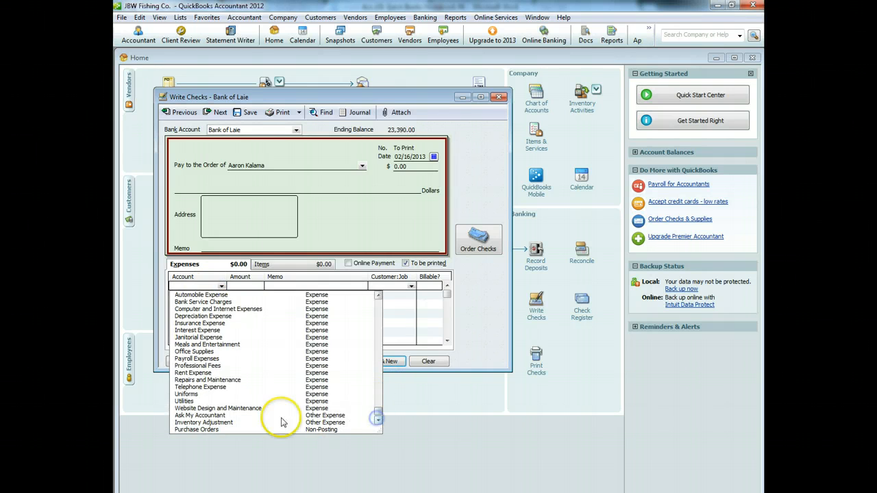
left_click(236, 422)
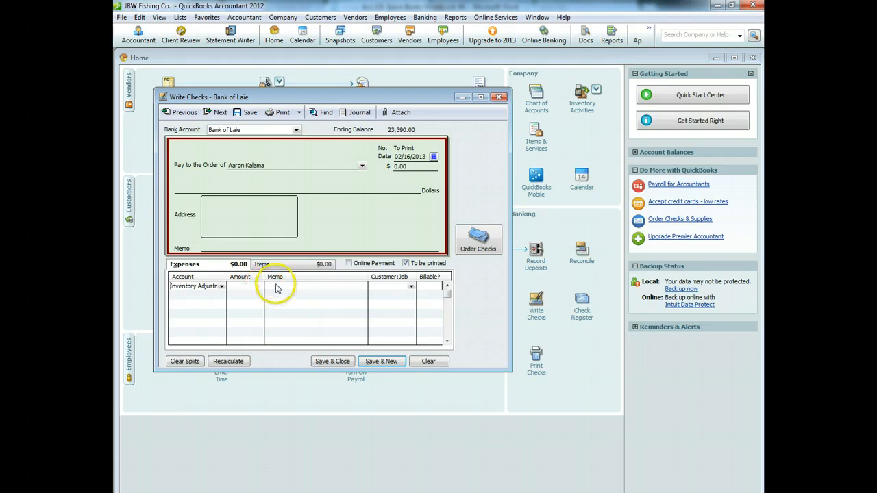
left_click(251, 288)
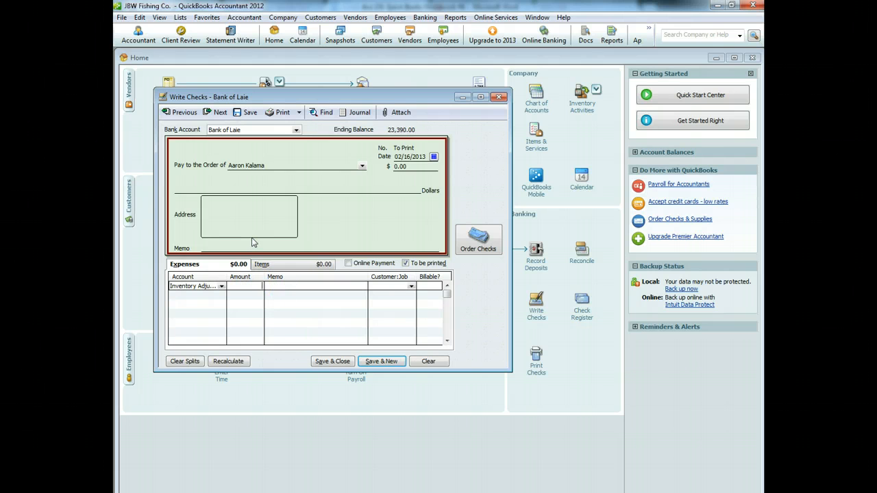
left_click(294, 287)
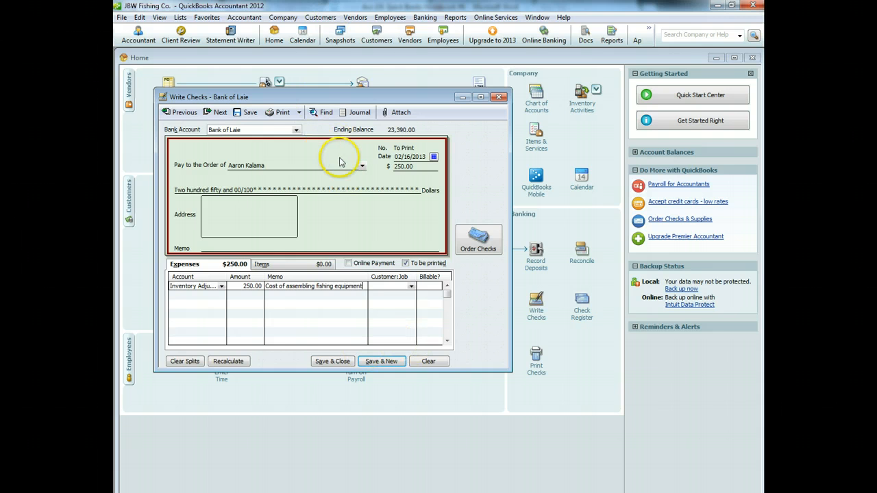
Step: Add memo 'Cost of assembling fishing equipment' and save the future-dated check
left_click(233, 247)
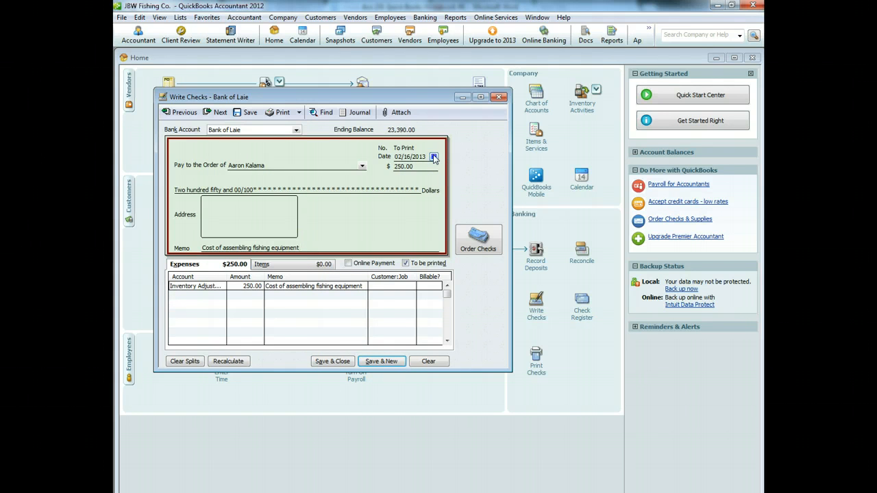
left_click(335, 361)
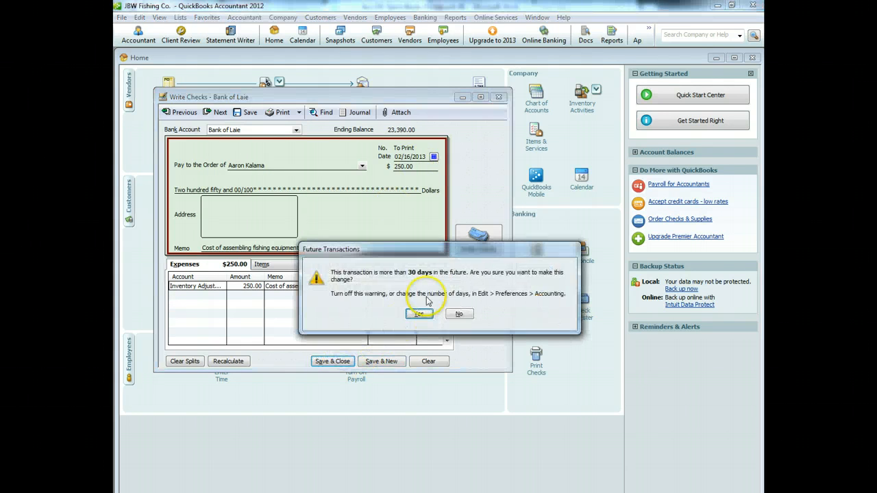
left_click(419, 314)
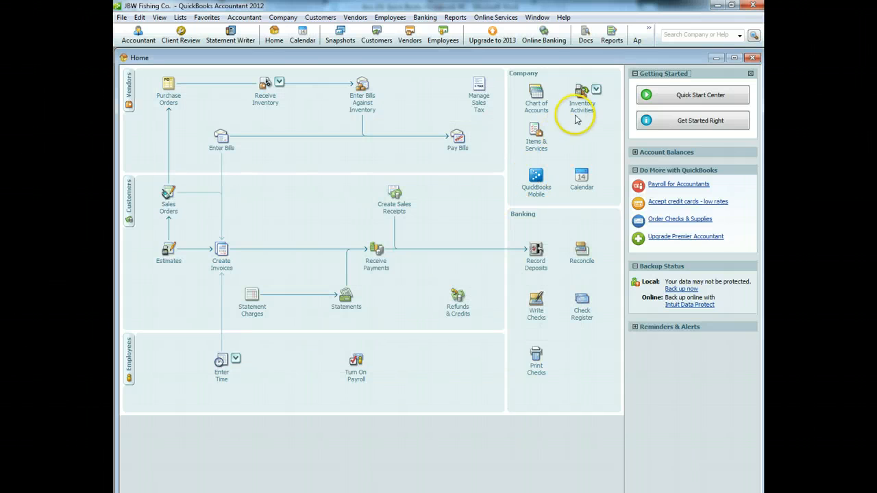
left_click(581, 113)
Step: Create the 'Complete Fishing Package' assembly item with a description, Merchandise Sales income and price 999.00
left_click(629, 116)
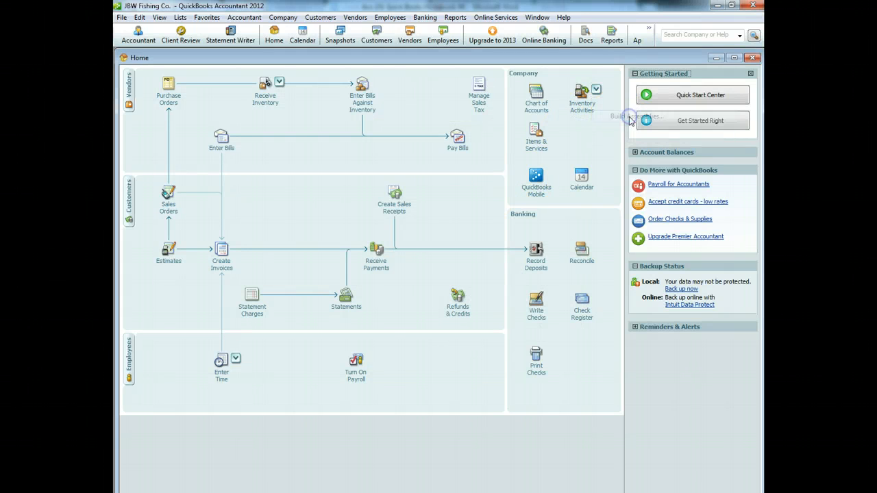
left_click(292, 190)
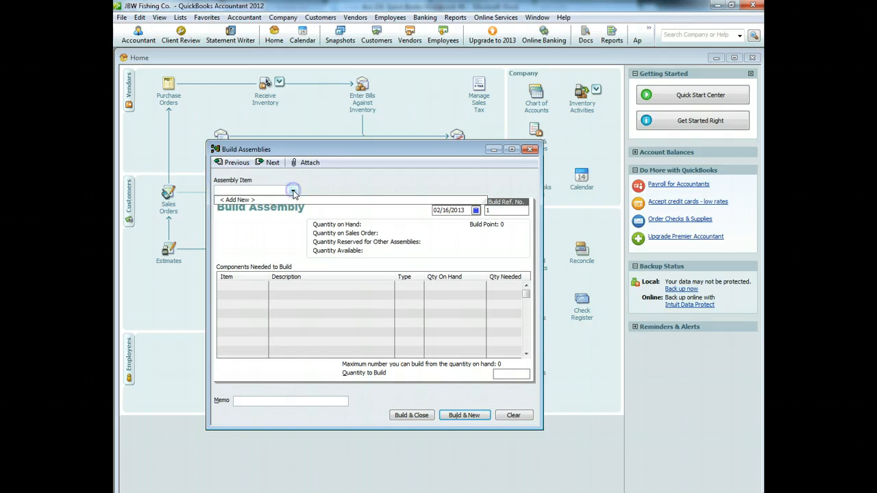
left_click(302, 200)
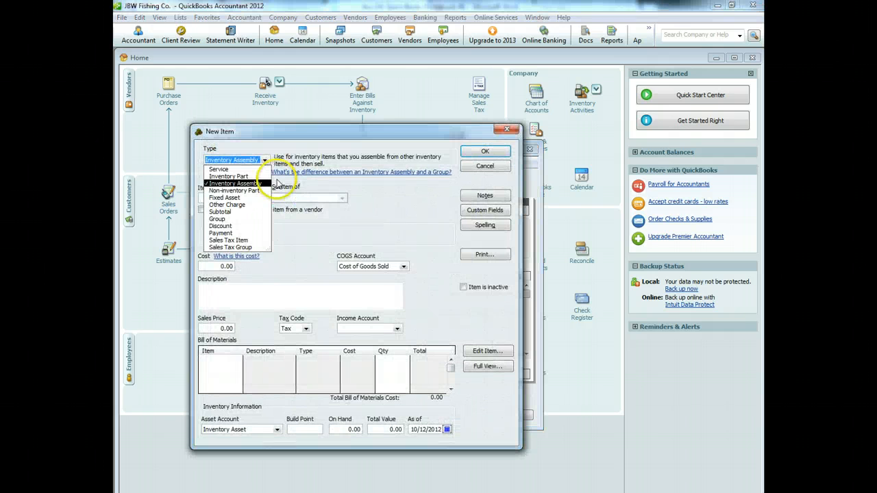
left_click(374, 199)
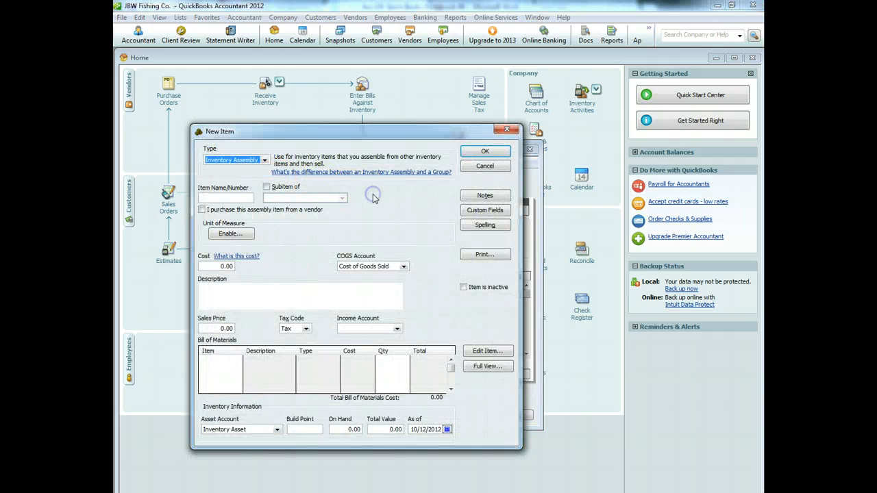
left_click(228, 197)
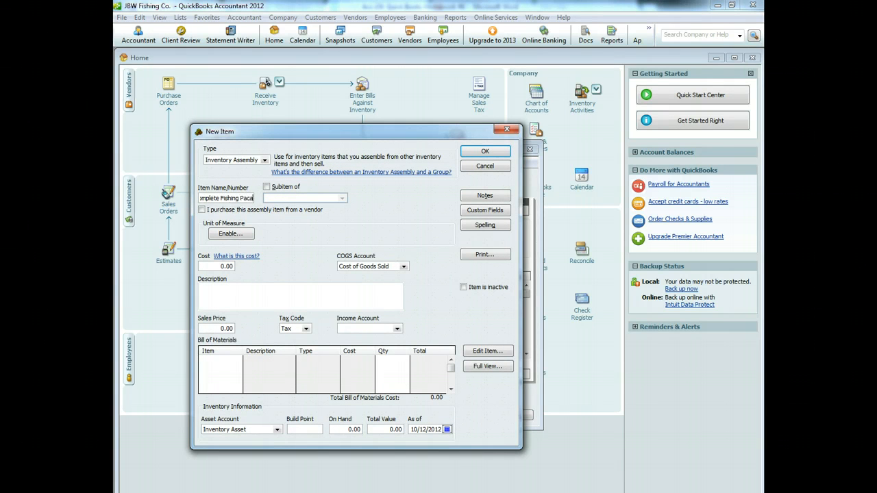
left_click(264, 297)
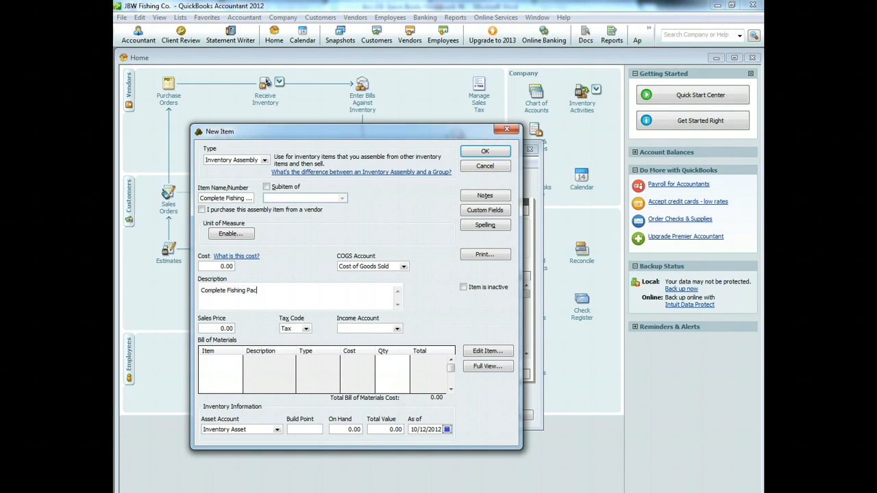
left_click(396, 329)
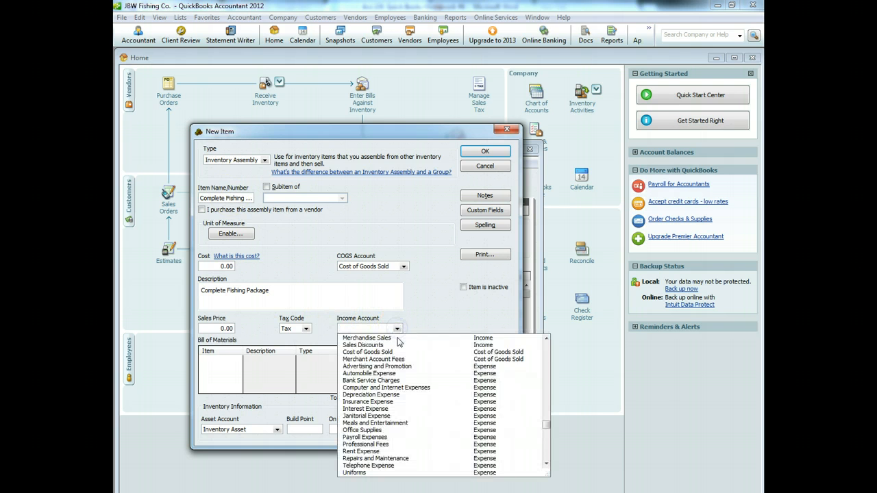
left_click(398, 339)
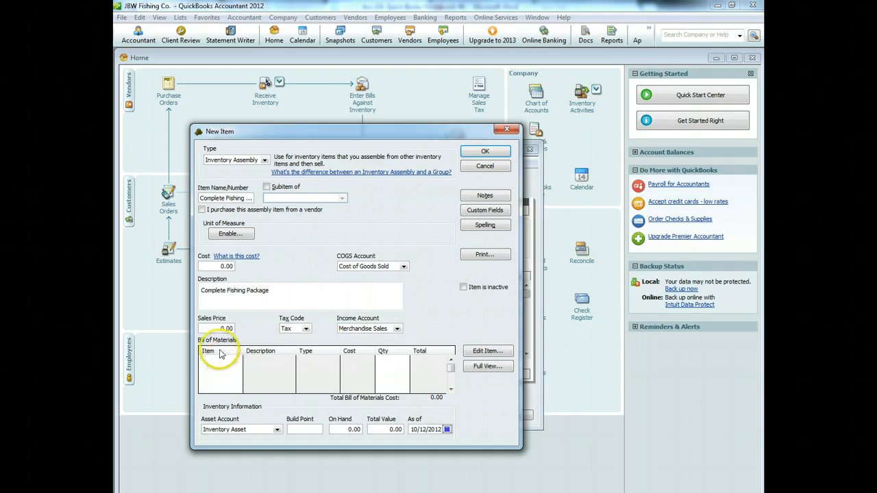
left_click_drag(222, 328, 255, 333)
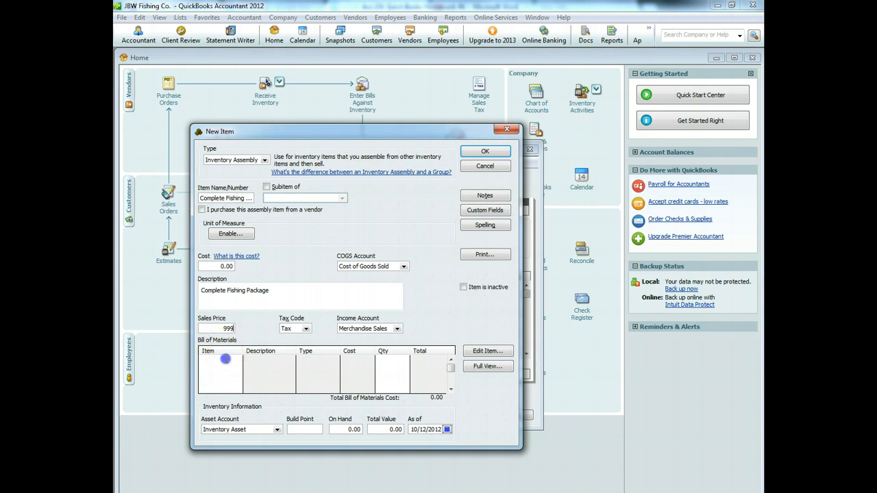
Step: Add Fishing Kit and Fishing line, quantity 1 each, to the bill of materials
left_click(223, 359)
left_click(239, 361)
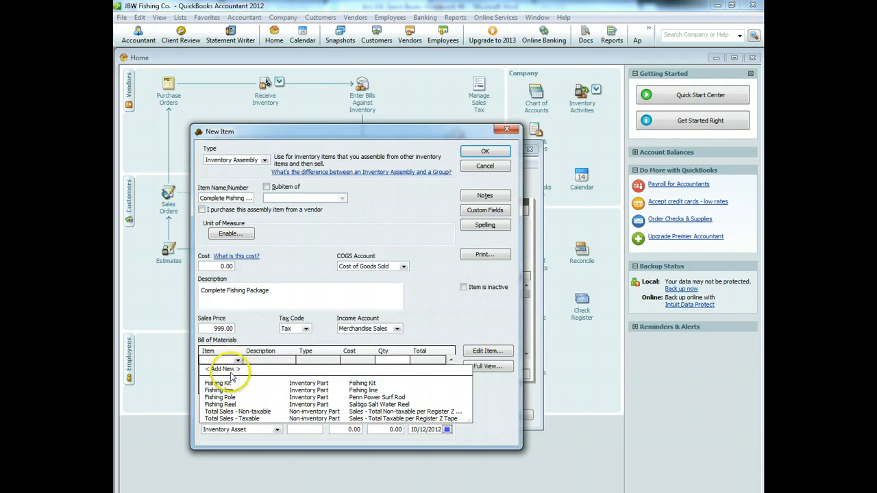
left_click(226, 384)
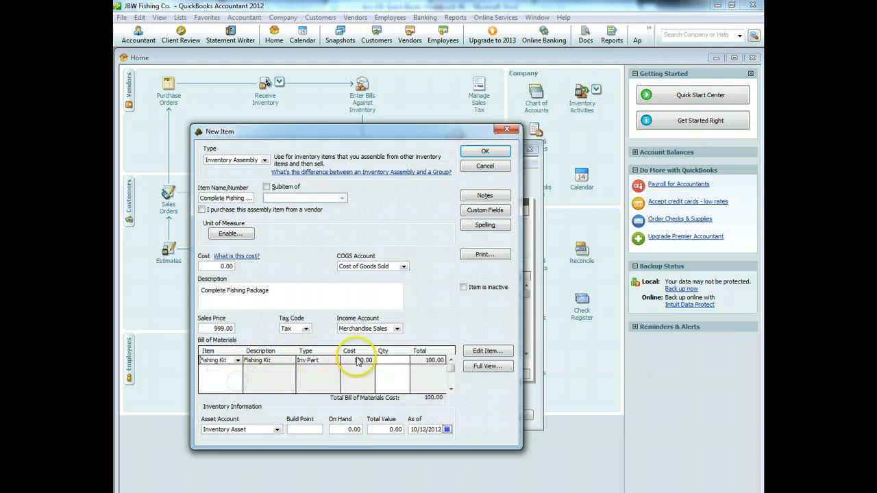
left_click(401, 360)
type("1")
left_click(241, 371)
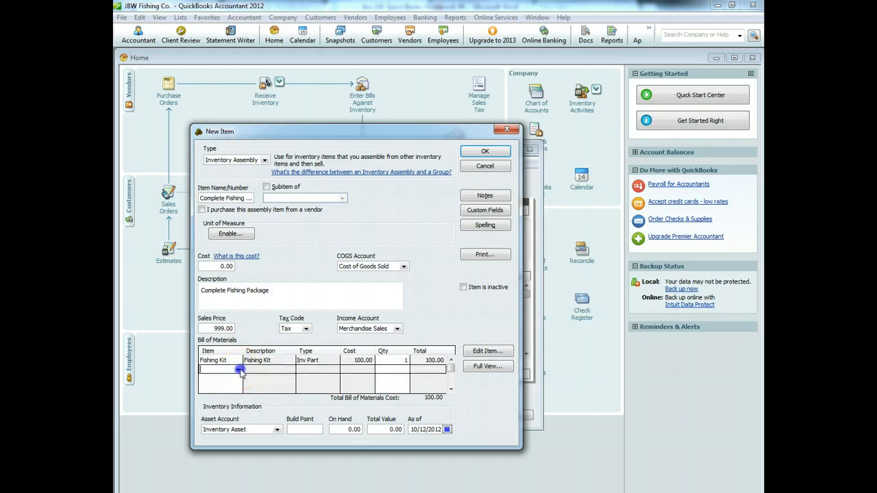
left_click(239, 370)
left_click(221, 400)
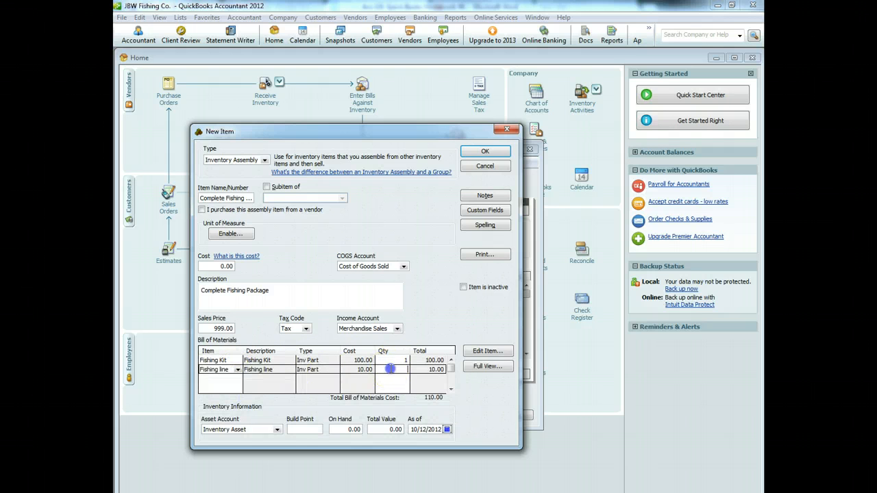
type("1")
Step: Add Fishing Reel and Fishing Pole at quantity 1 each and save the assembly item
left_click(226, 379)
left_click(238, 379)
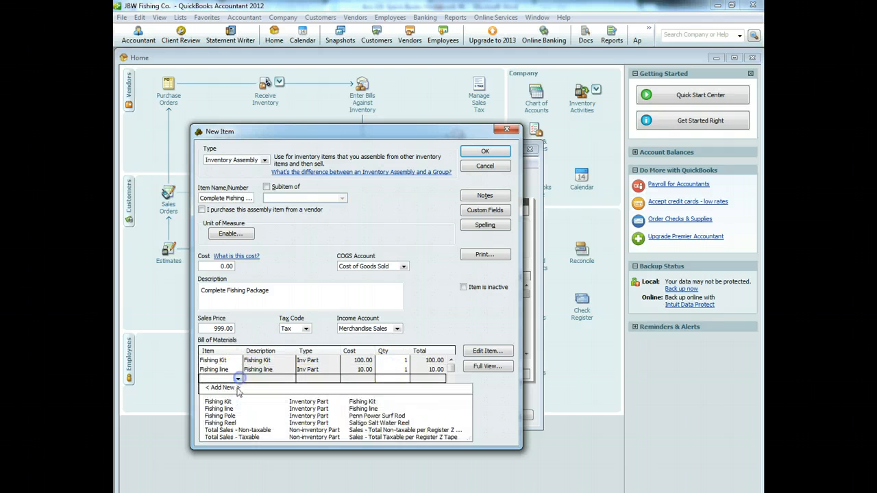
left_click(238, 423)
left_click(403, 379)
type("1")
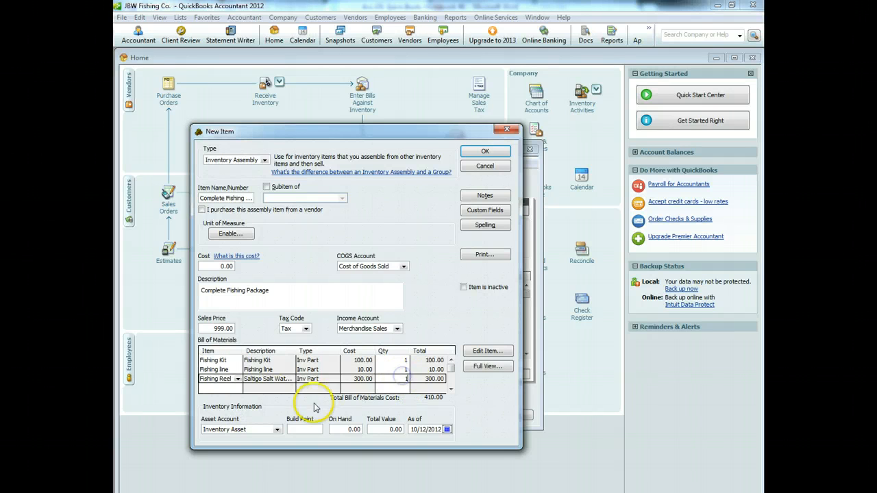
left_click(225, 389)
left_click(237, 388)
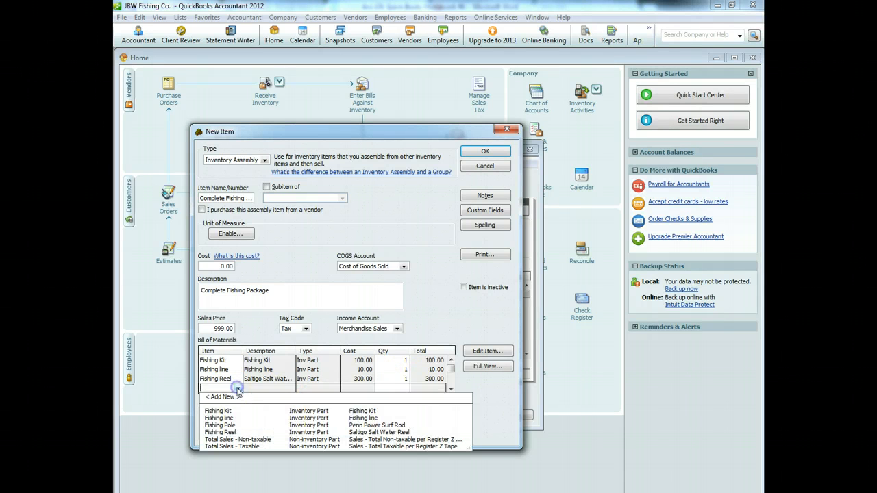
left_click(236, 423)
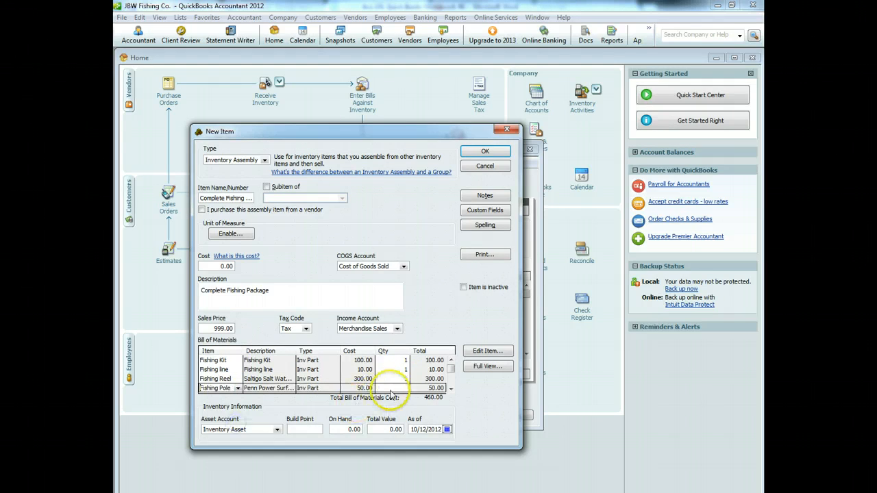
left_click(394, 389)
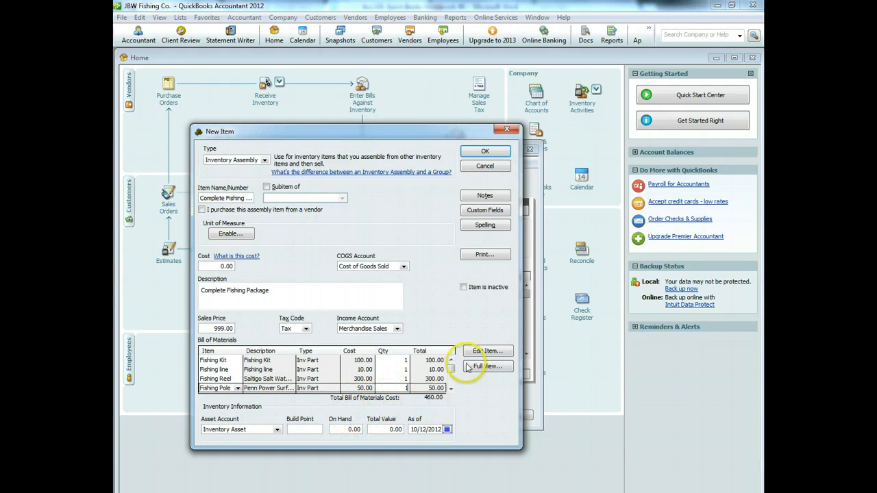
left_click(452, 380)
left_click_drag(453, 381, 455, 359)
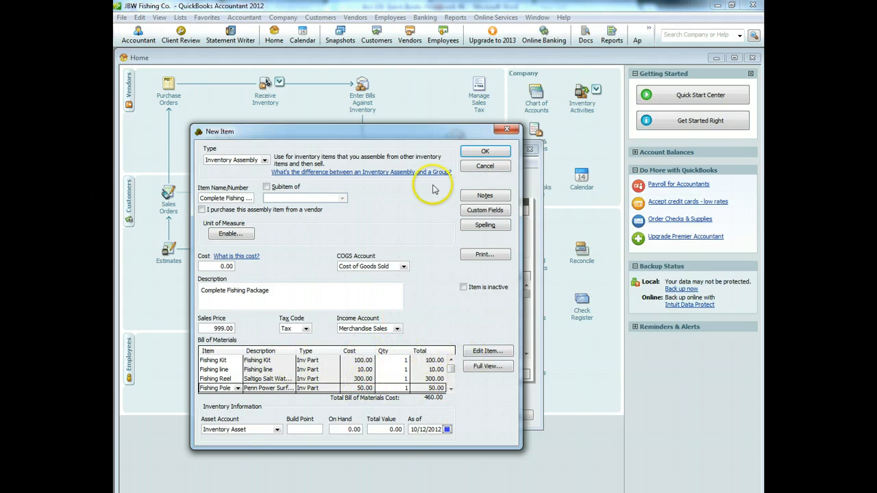
left_click(483, 153)
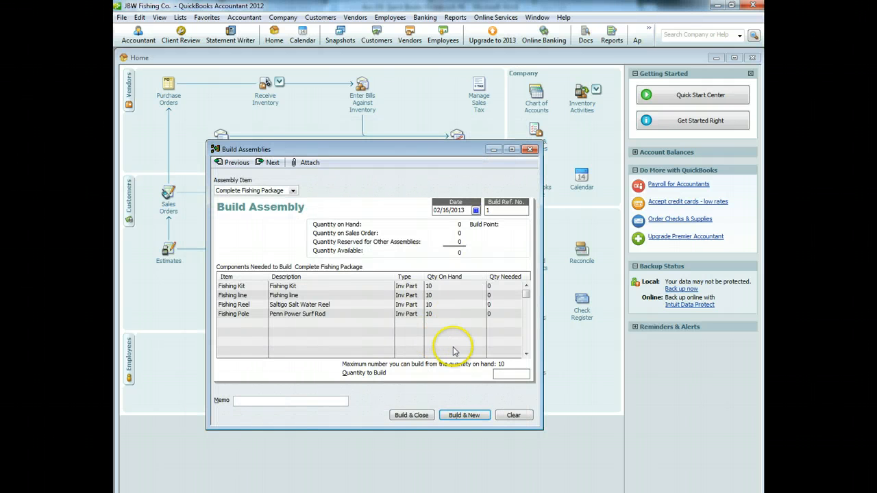
Step: Build 10 Complete Fishing Packages with a build memo, accepting the future date
left_click(297, 400)
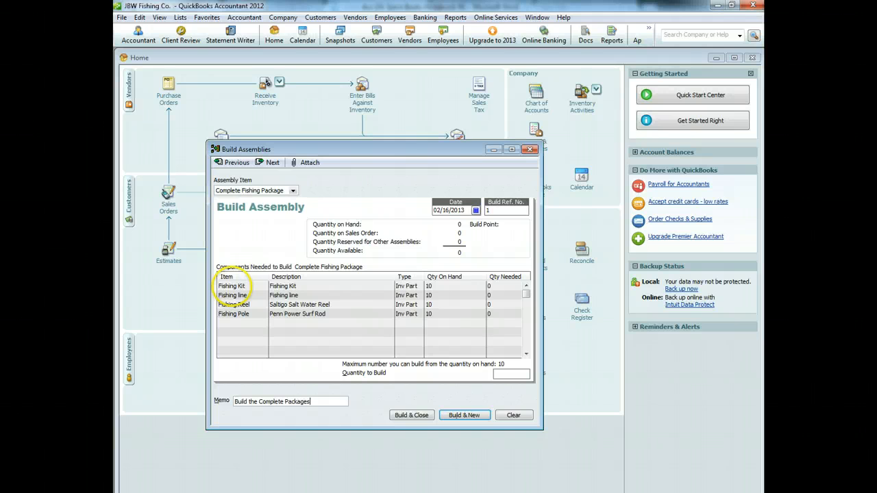
left_click(506, 375)
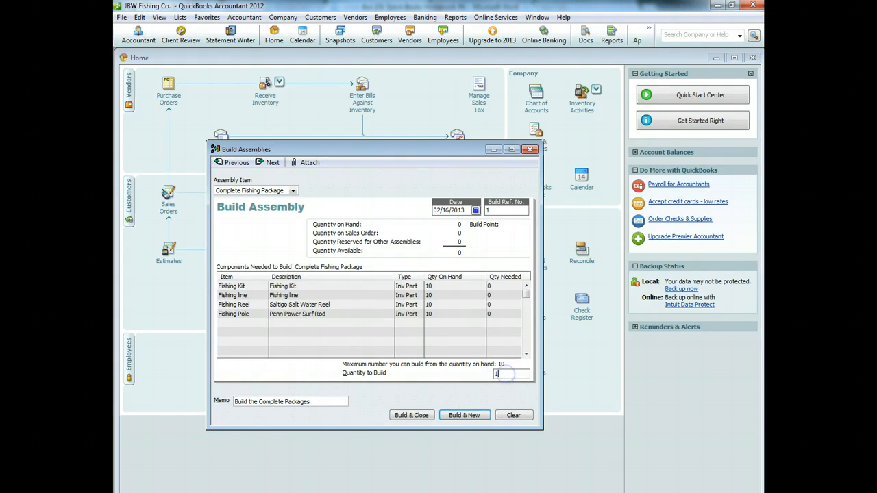
left_click(412, 415)
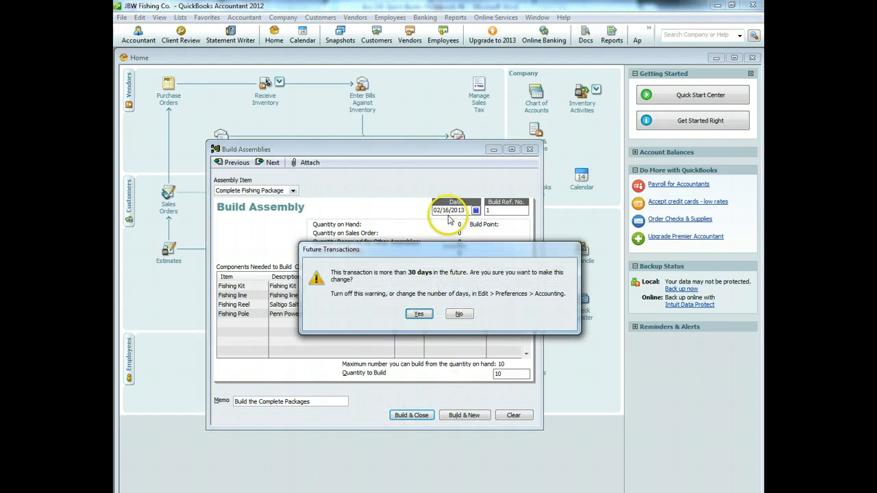
left_click(419, 313)
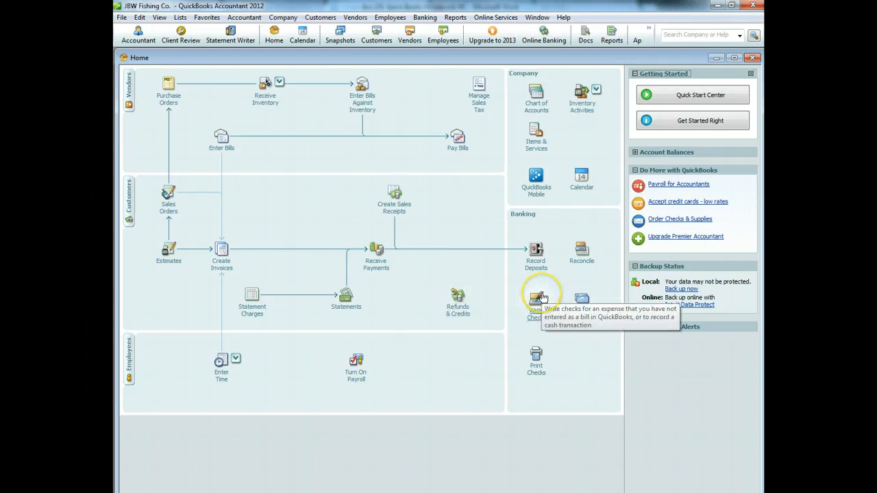
Step: Start a Total Value adjustment for the Complete Fishing Package
left_click(583, 96)
left_click(603, 129)
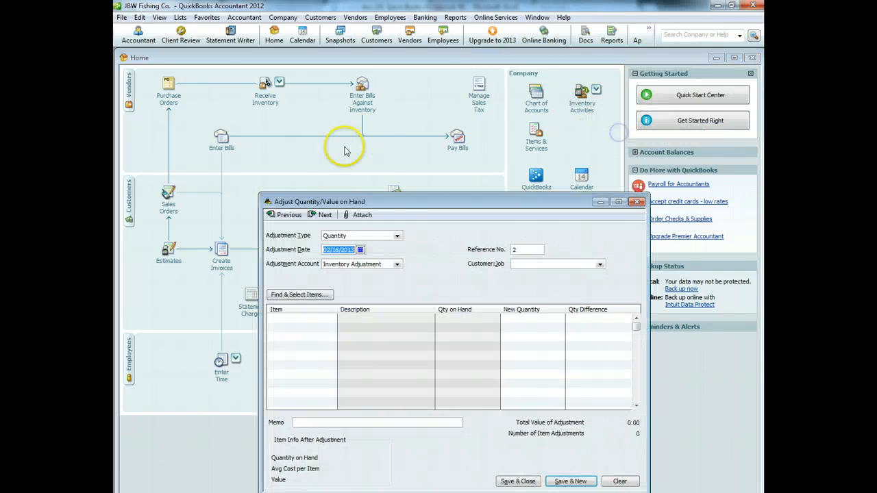
left_click(396, 237)
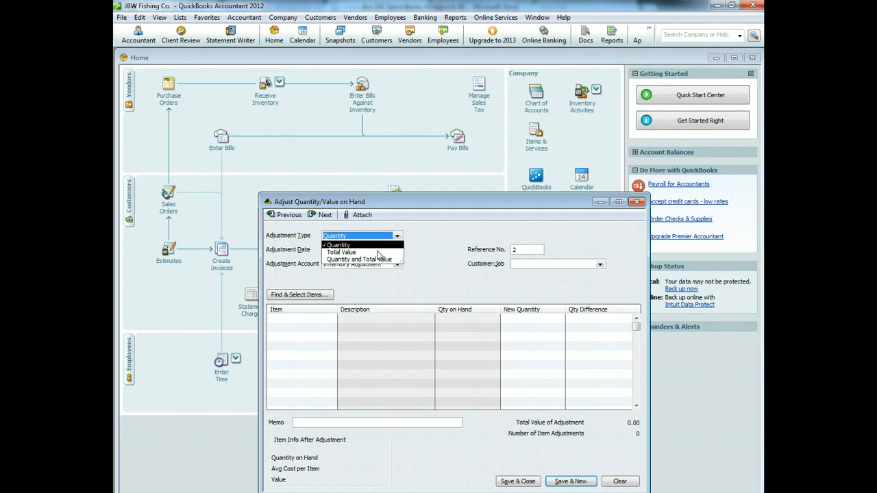
left_click(378, 253)
left_click(348, 319)
left_click(348, 320)
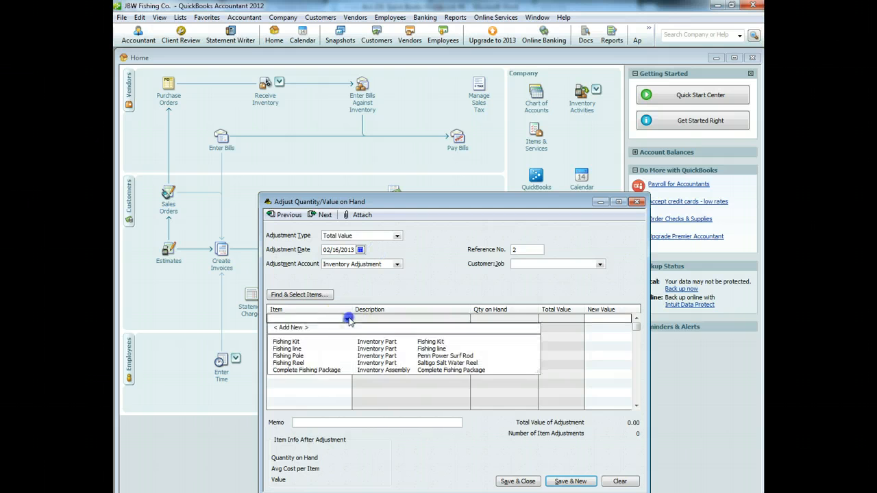
left_click(306, 370)
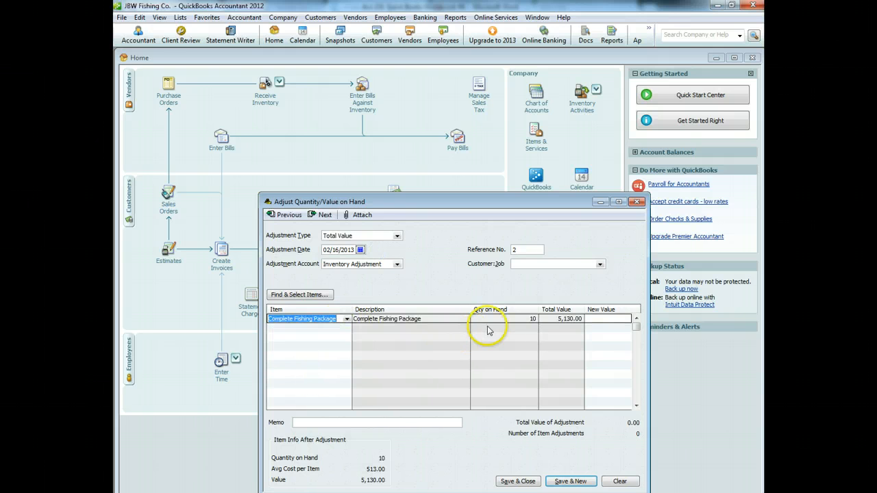
Step: Set its new value to 5,280.00, add a memo, and save the future-dated adjustment
left_click(600, 319)
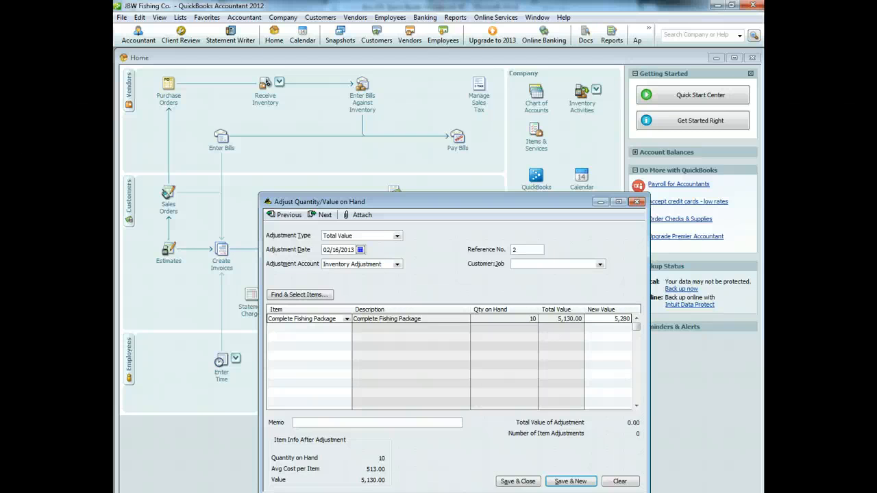
left_click(319, 422)
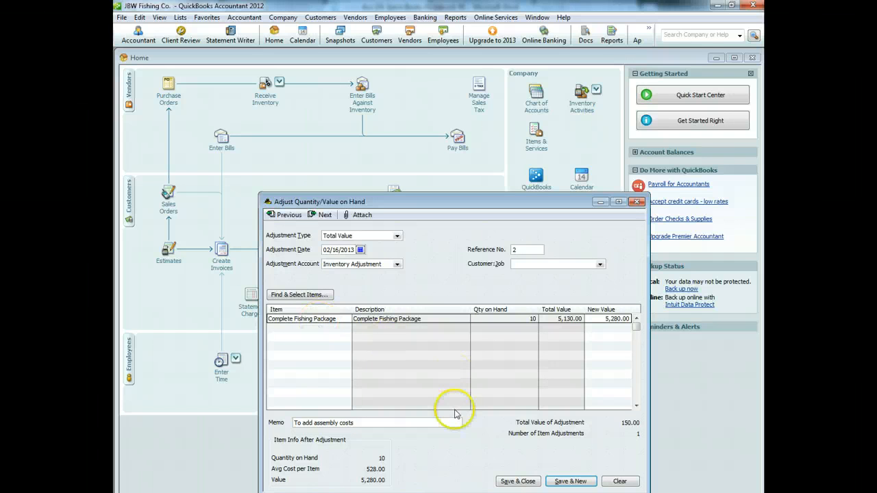
left_click(518, 482)
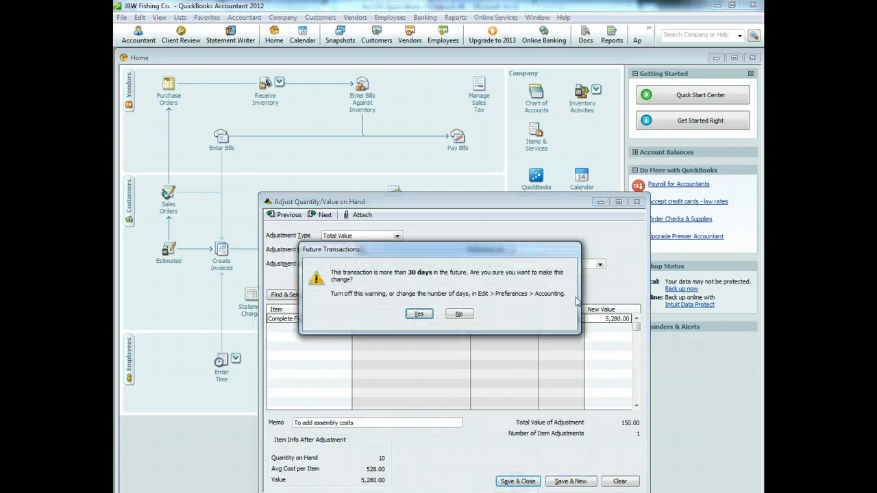
left_click(421, 314)
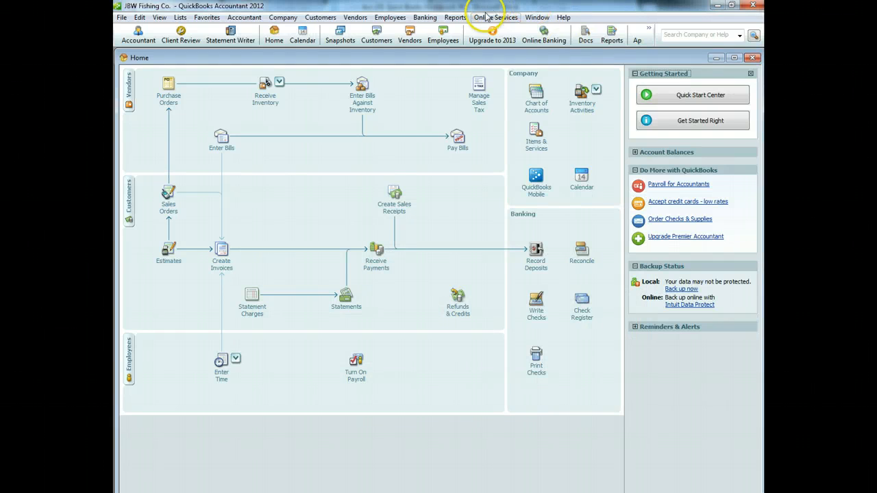
Step: Run Inventory Valuation Detail with the end date set to April 25, 2013
left_click(456, 17)
mouse_move(499, 168)
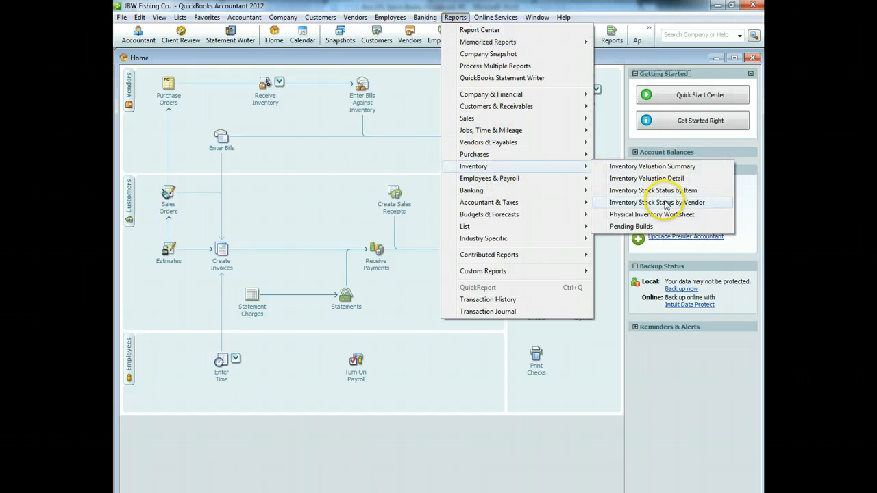
left_click(672, 179)
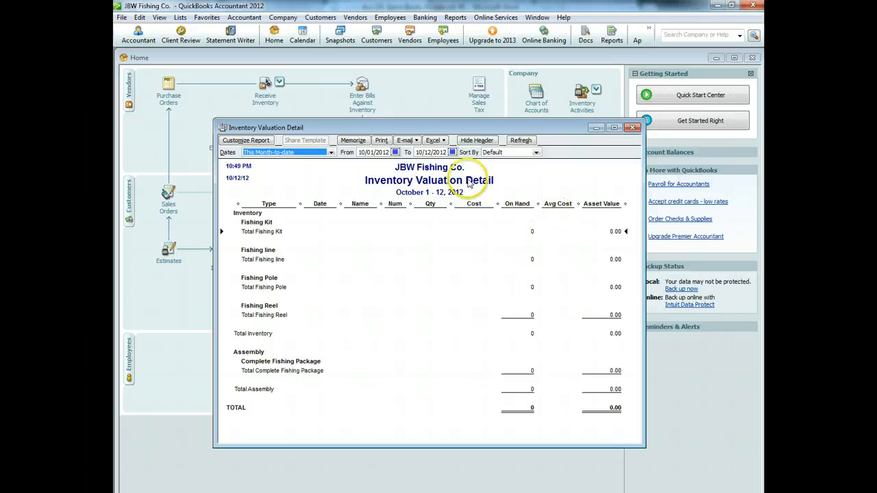
left_click(453, 152)
left_click(503, 163)
left_click(503, 162)
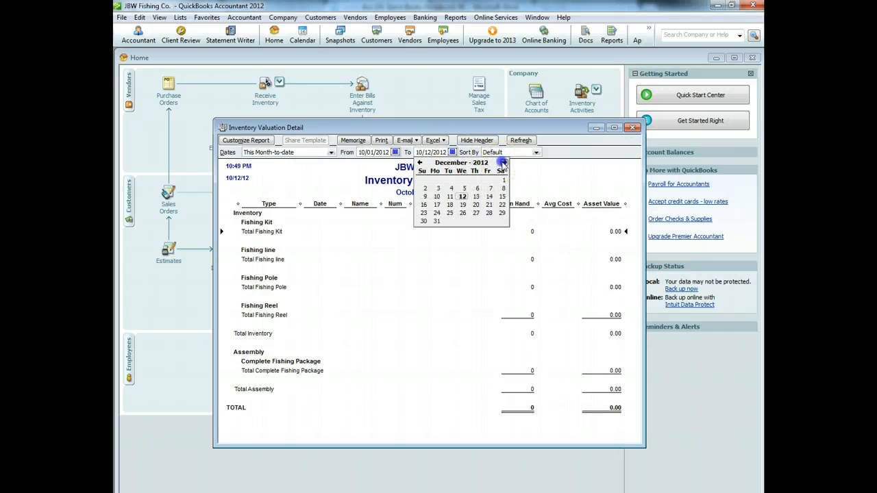
left_click(503, 162)
left_click(503, 163)
left_click(503, 162)
left_click(503, 162)
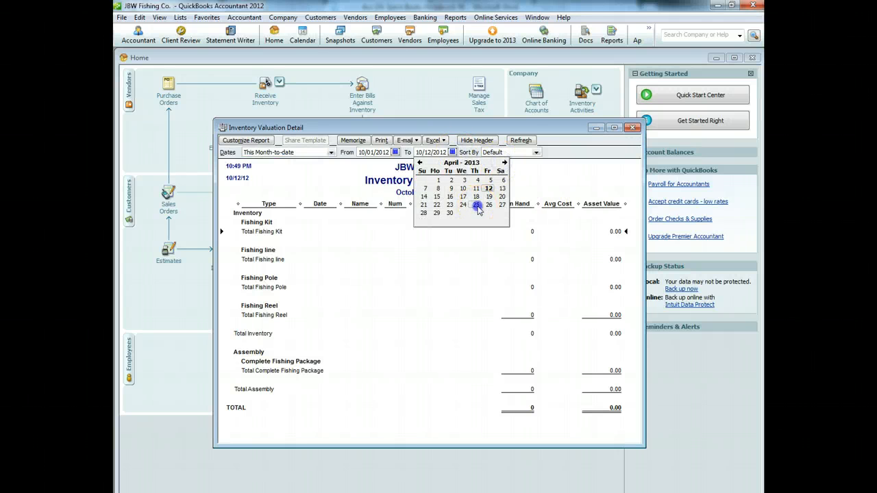
left_click(476, 204)
left_click(521, 140)
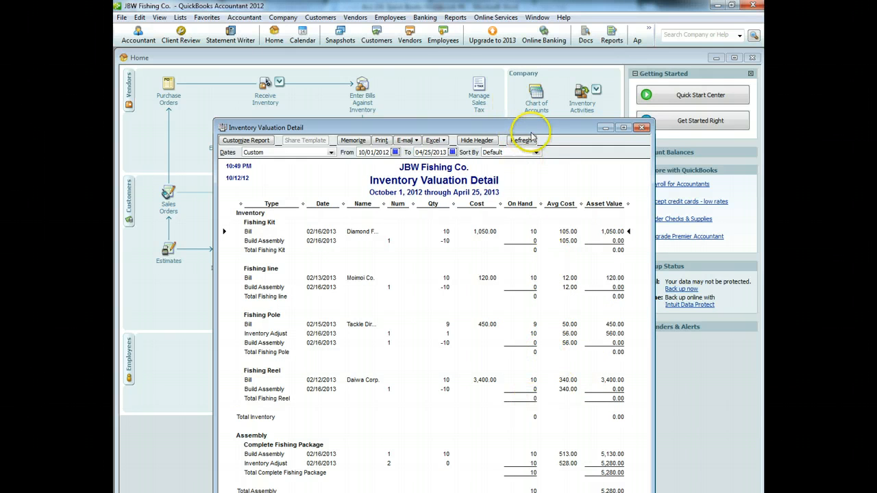
left_click_drag(532, 127, 555, 50)
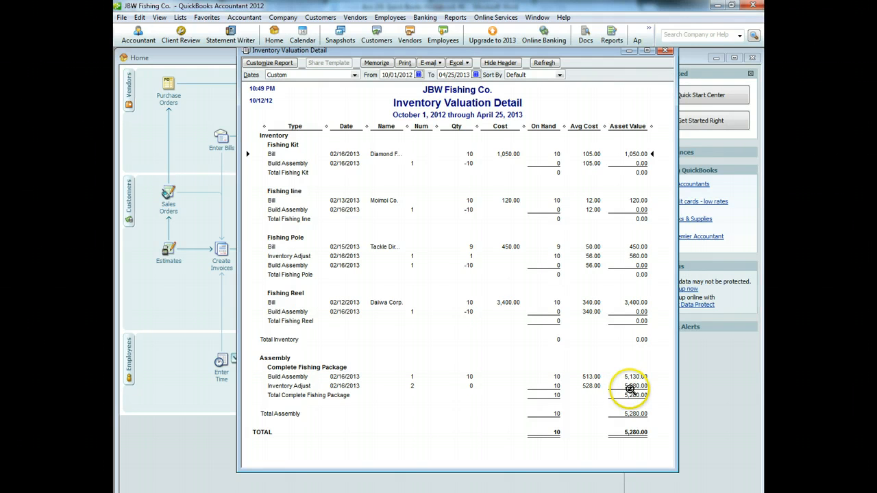
Step: Change the Inventory Adjust value difference to 250.00, save it, and refresh the report
double_click(631, 387)
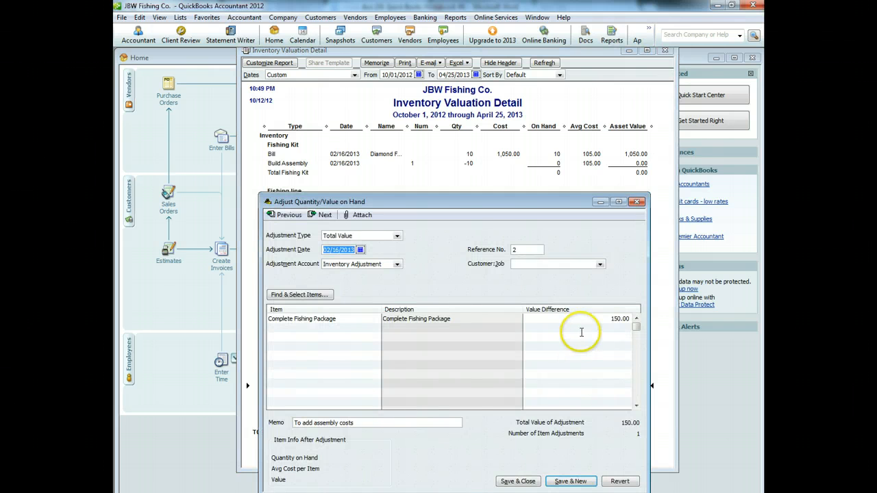
left_click(614, 320)
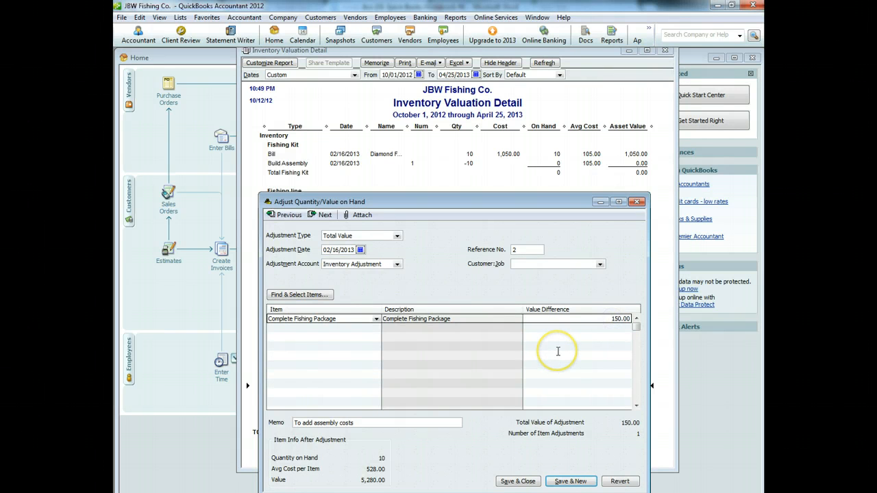
type("2")
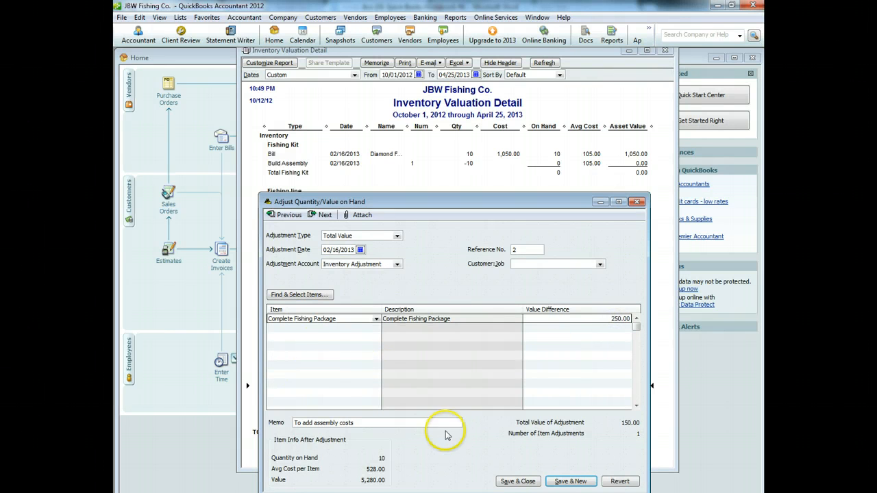
left_click(527, 483)
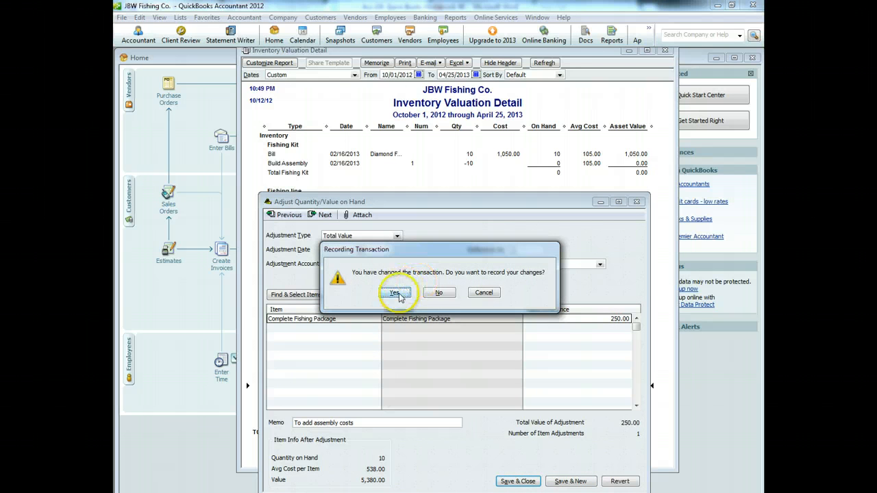
left_click(395, 293)
left_click(415, 311)
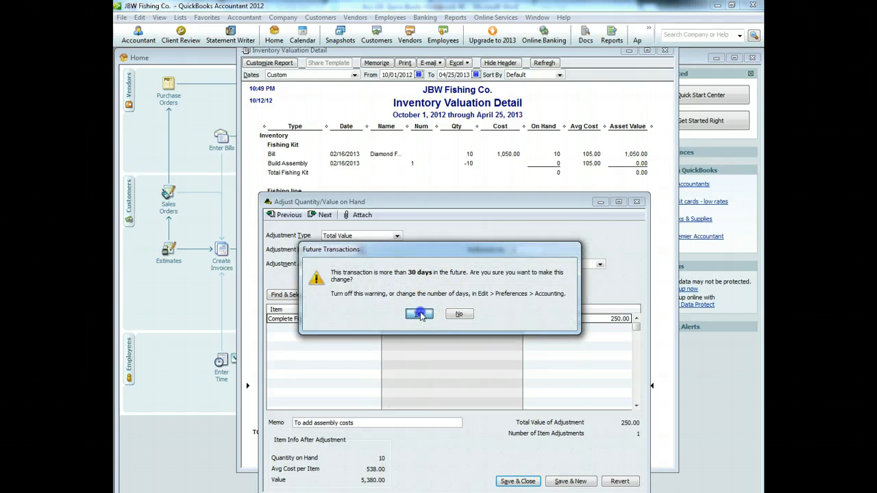
left_click(330, 286)
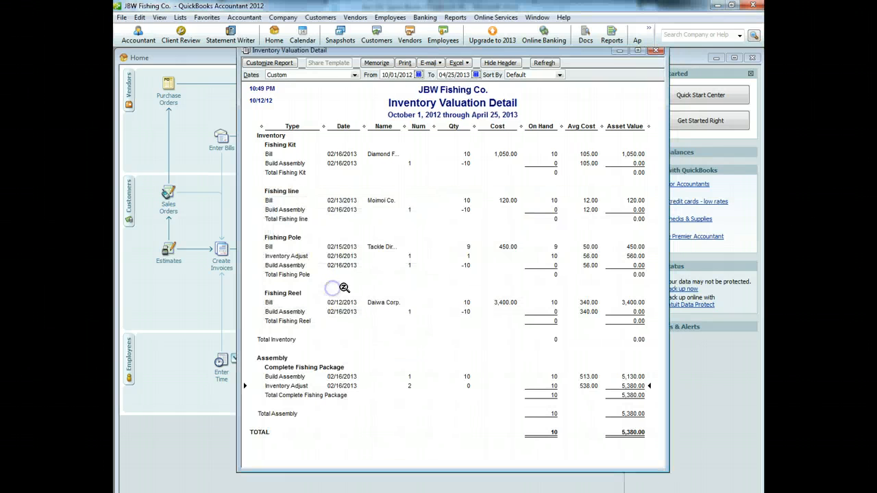
Step: Close the Inventory Valuation Detail report without memorizing it
left_click(542, 64)
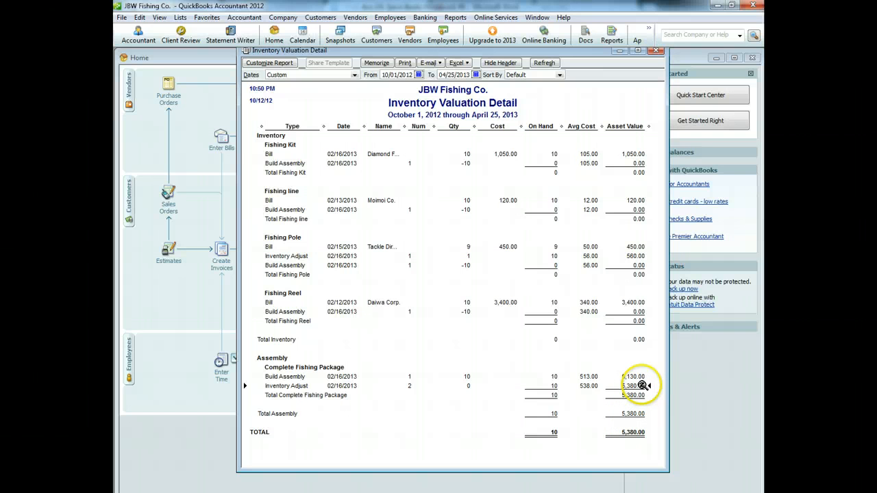
left_click(657, 52)
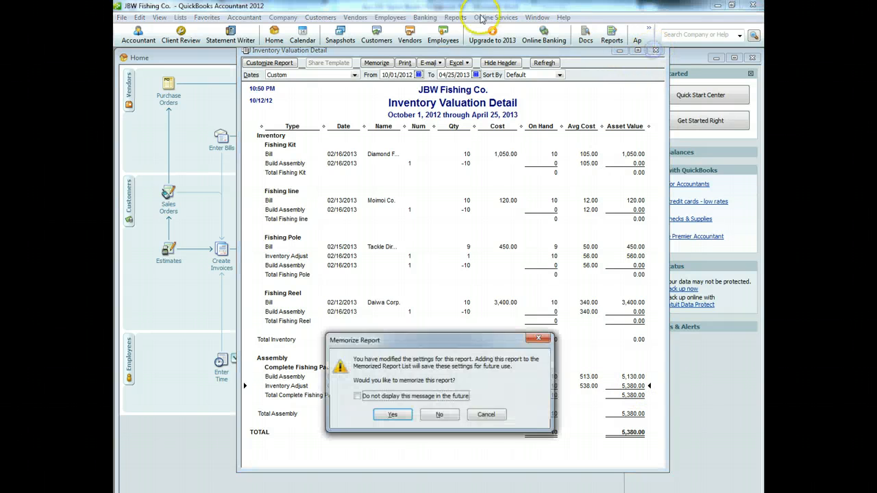
left_click(442, 415)
Step: Open the Profit & Loss Standard report from Company & Financial reports
left_click(455, 18)
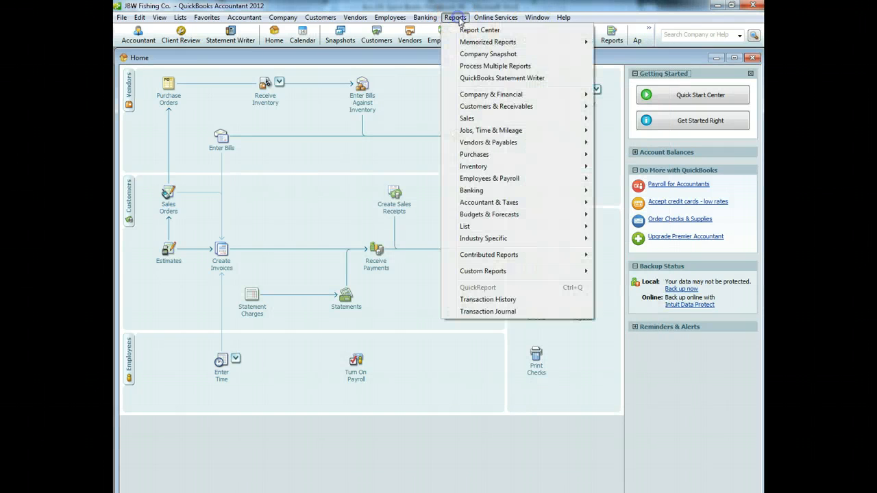
mouse_move(580, 94)
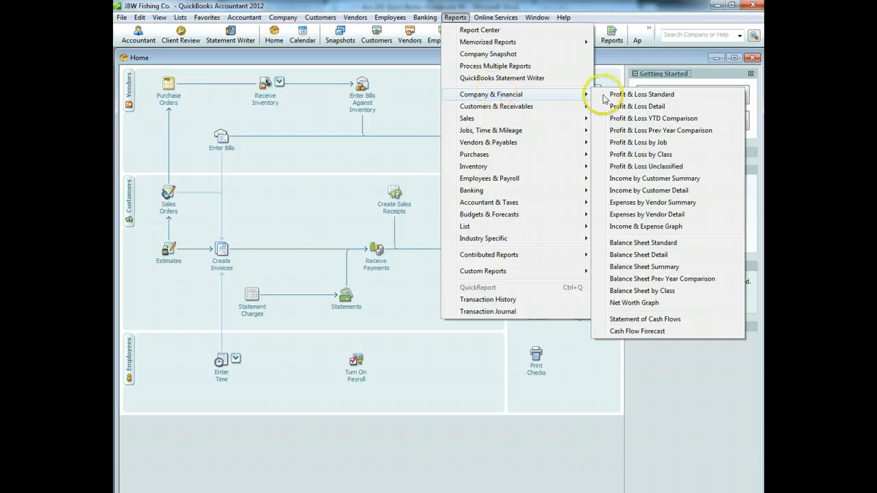
left_click(609, 91)
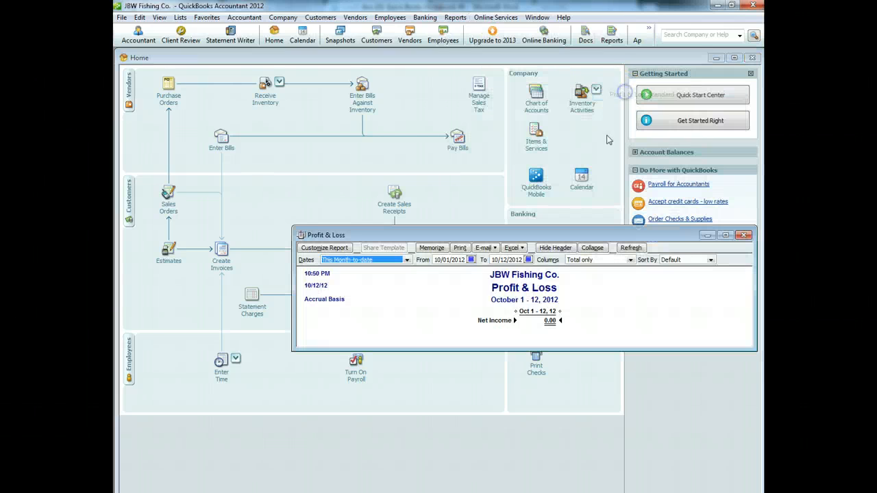
Step: Review the Profit & Loss through April 11, 2013, then close it unmemorized
left_click(528, 259)
left_click(580, 271)
left_click(580, 271)
left_click(581, 271)
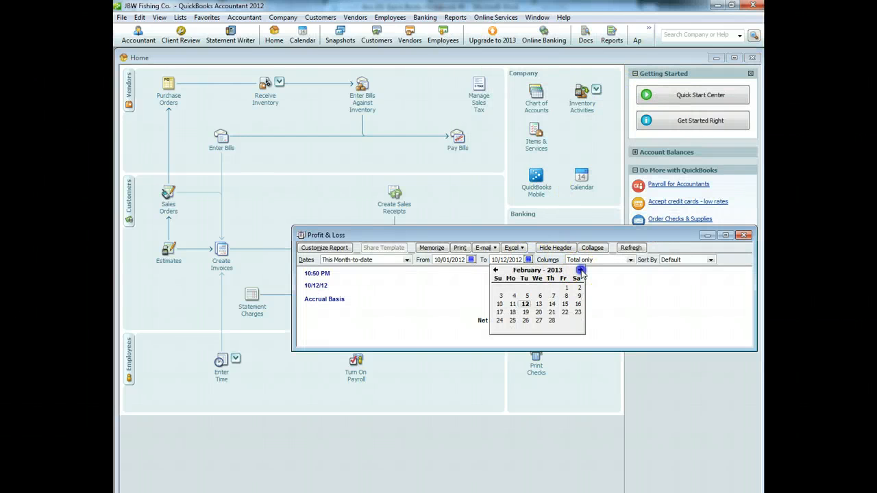
left_click(580, 270)
left_click(581, 271)
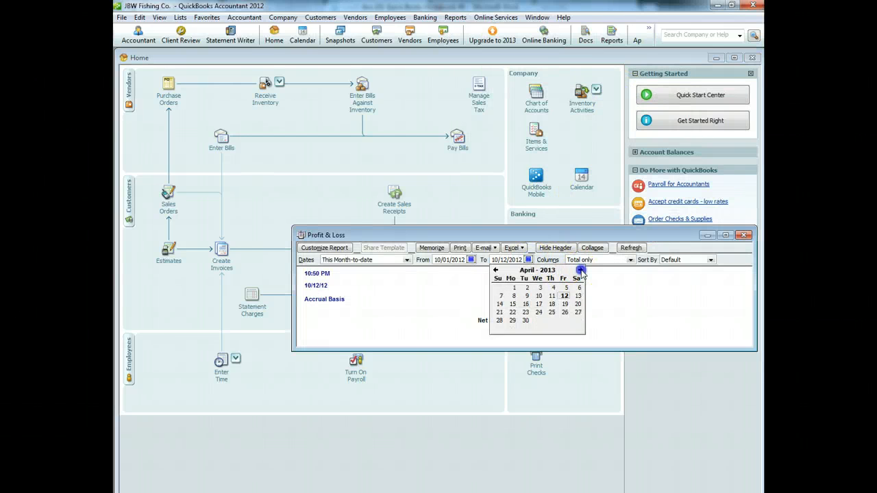
left_click(630, 248)
left_click(528, 259)
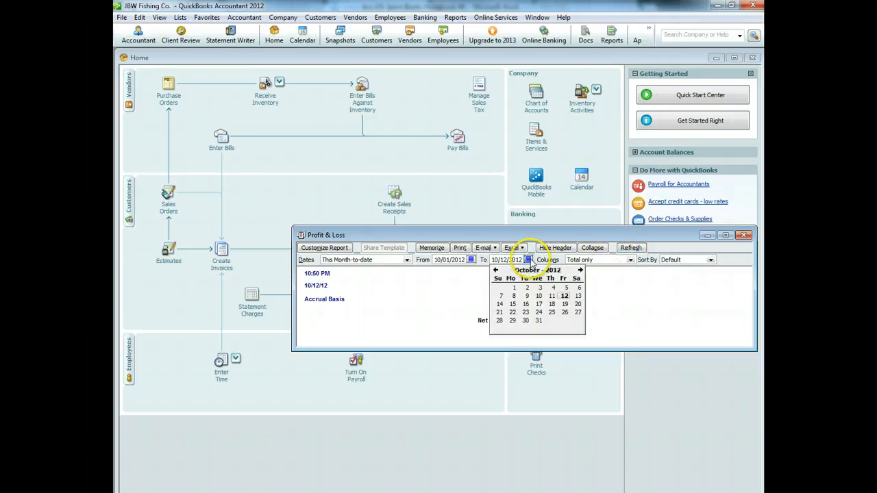
left_click(580, 270)
left_click(580, 270)
left_click(580, 270)
left_click(581, 271)
left_click(580, 270)
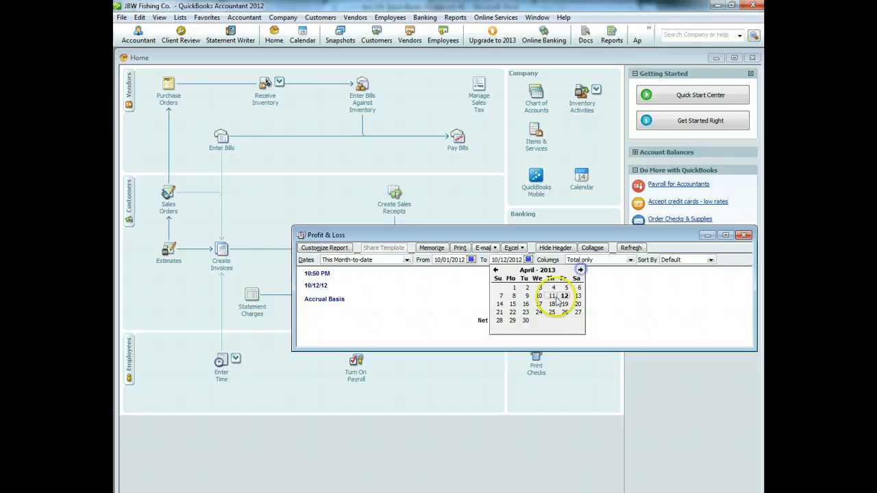
left_click(552, 296)
left_click(631, 248)
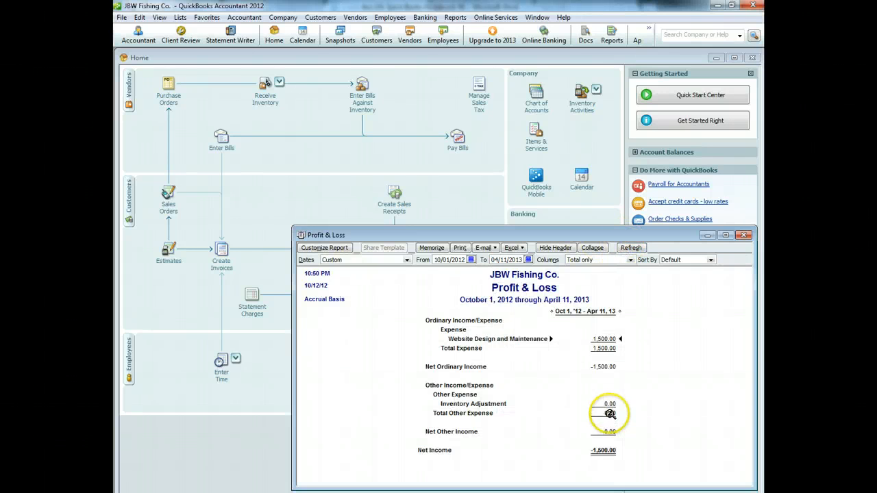
left_click(744, 236)
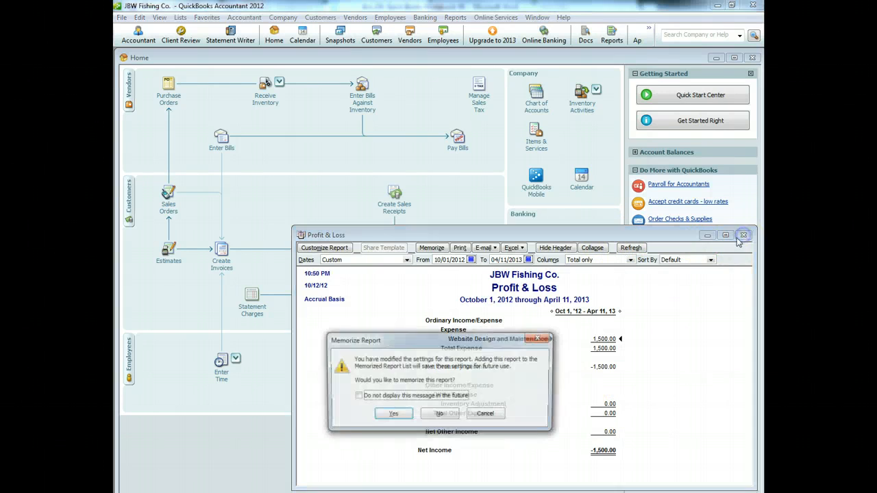
left_click(448, 412)
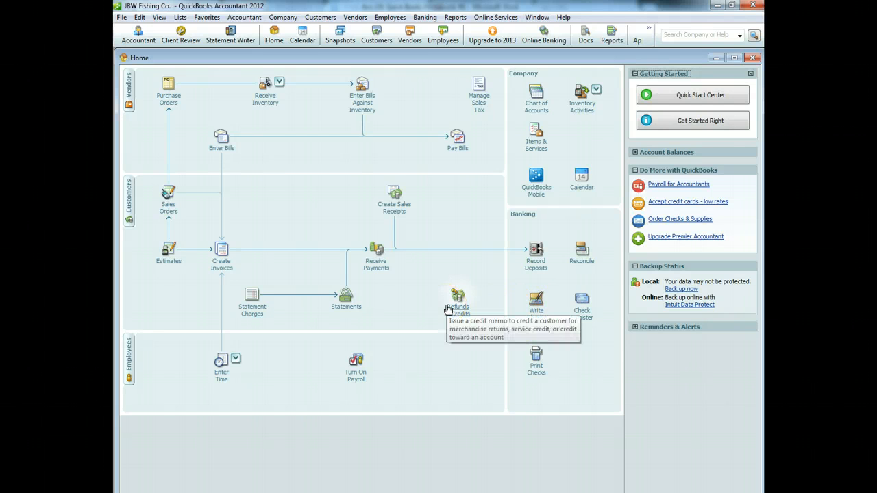
Step: Start a sales receipt for a newly added customer, dated 02/20/2013
left_click(387, 205)
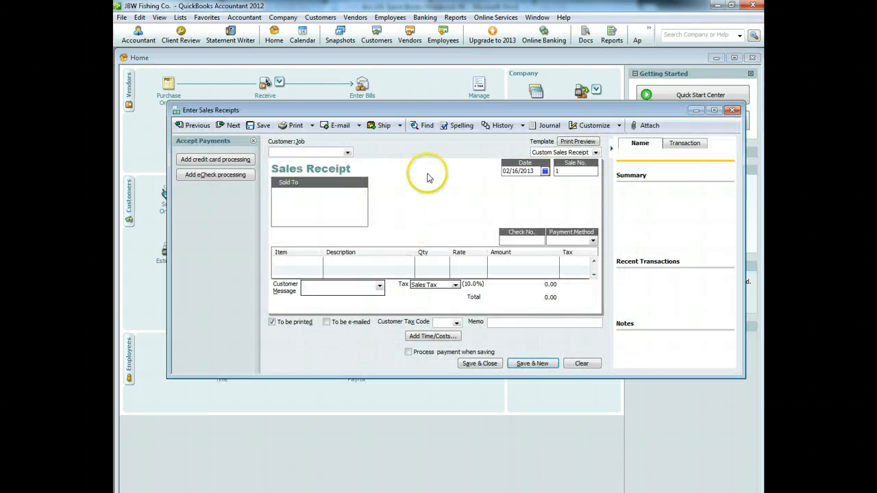
left_click(348, 153)
left_click(313, 163)
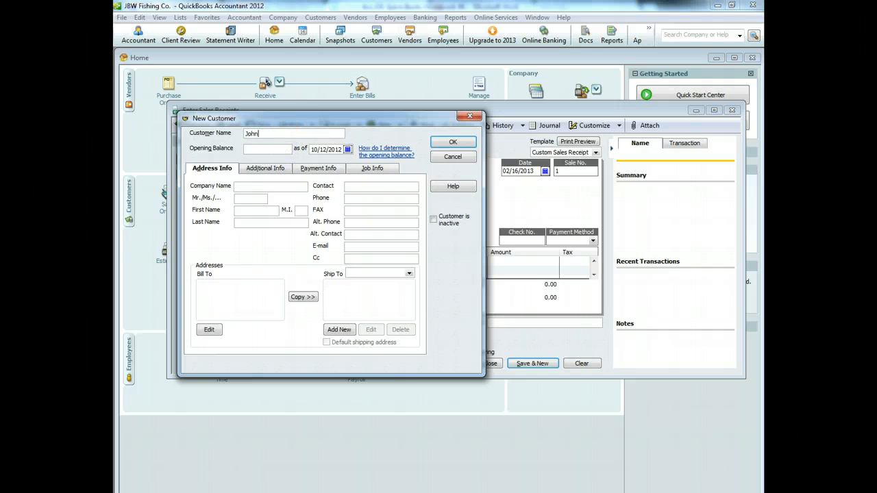
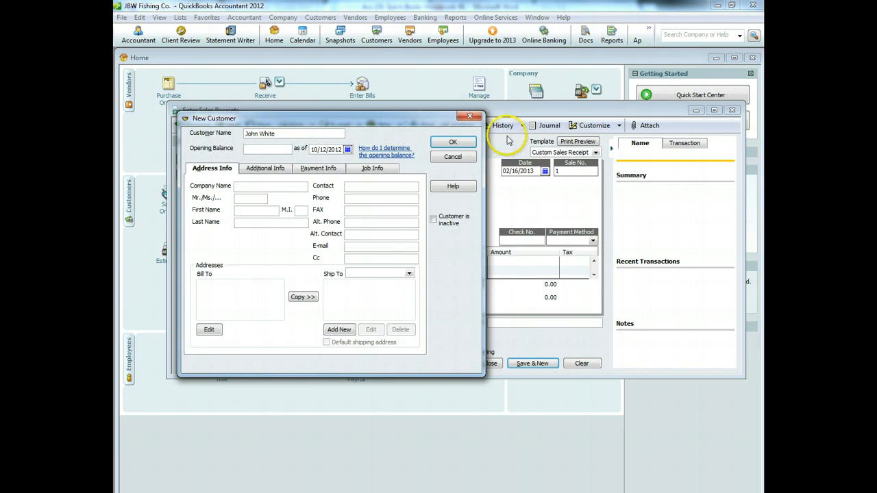
left_click(453, 142)
left_click(545, 170)
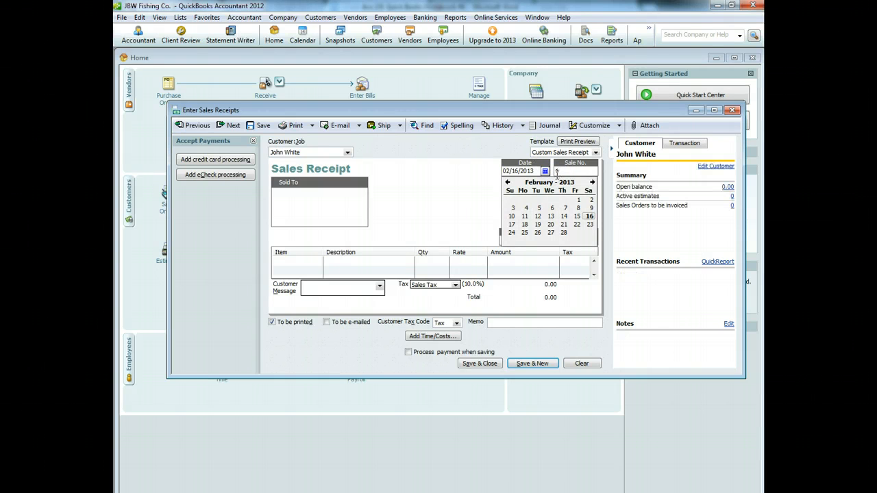
left_click(551, 224)
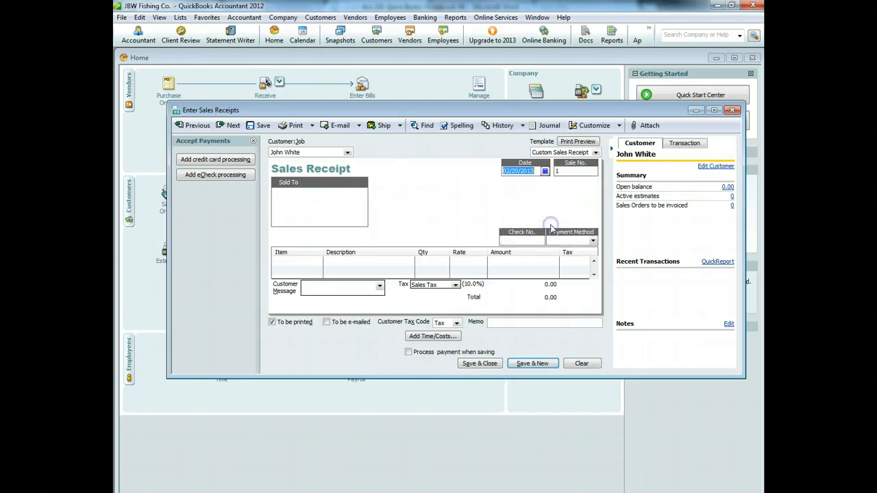
Step: Sell one Complete Fishing Package with the thank-you customer message
left_click(308, 264)
left_click(317, 261)
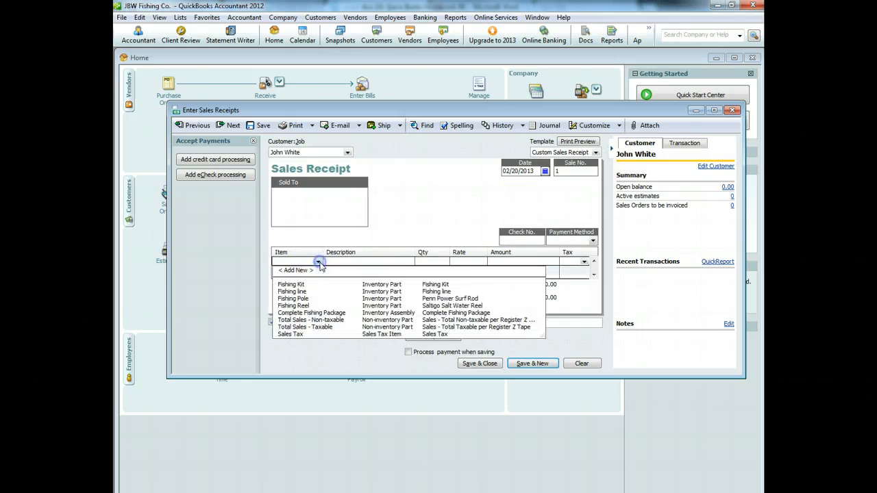
left_click(309, 313)
left_click(421, 261)
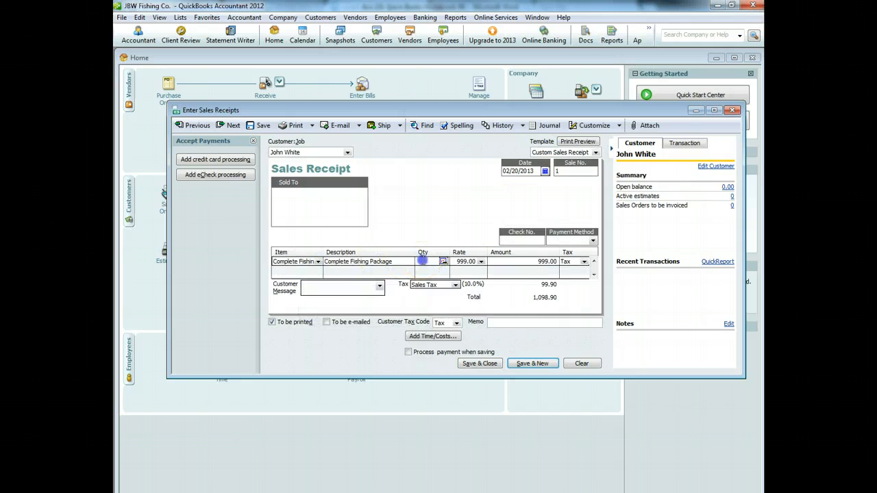
type("1")
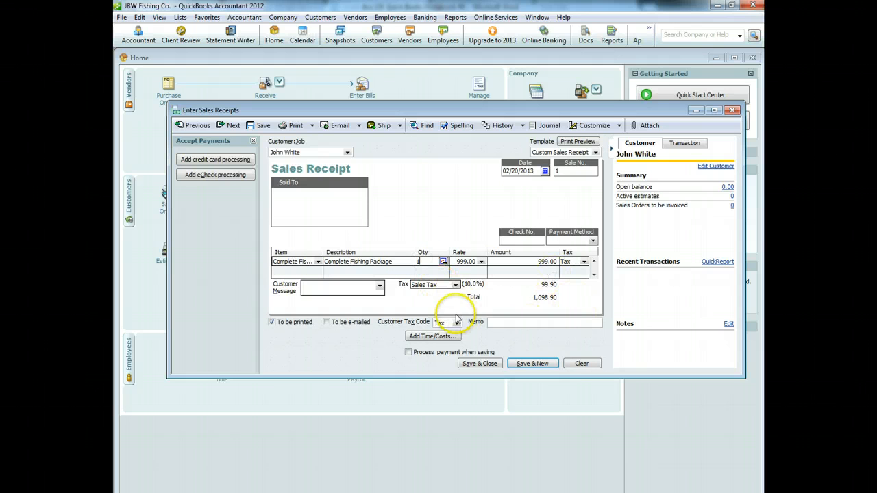
left_click(380, 287)
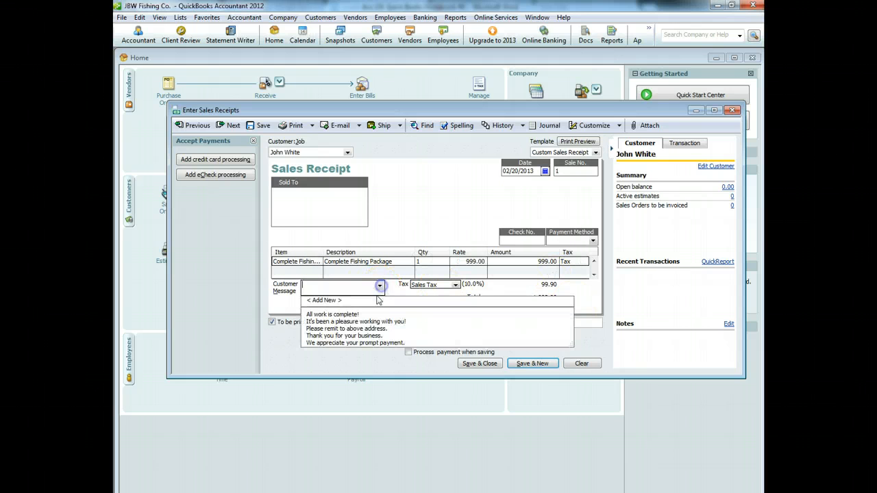
left_click(361, 336)
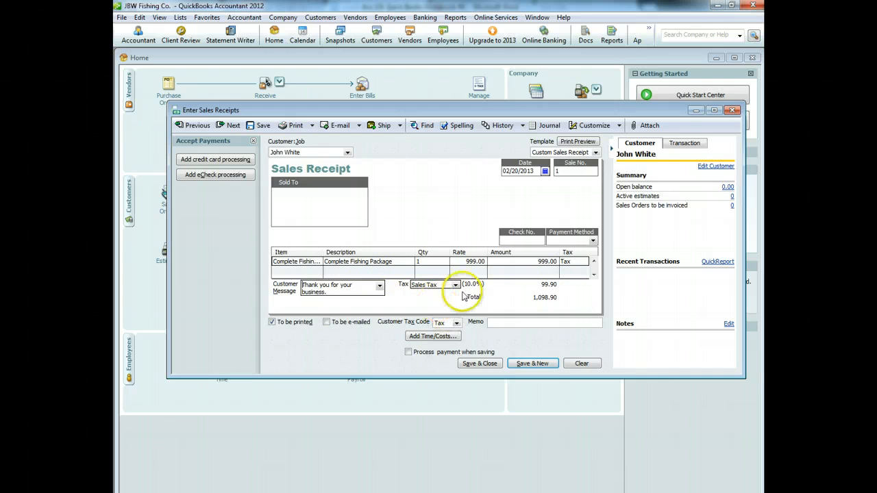
Step: Add memo 'First Sale', set payment method to Cash, and save the receipt
left_click(493, 321)
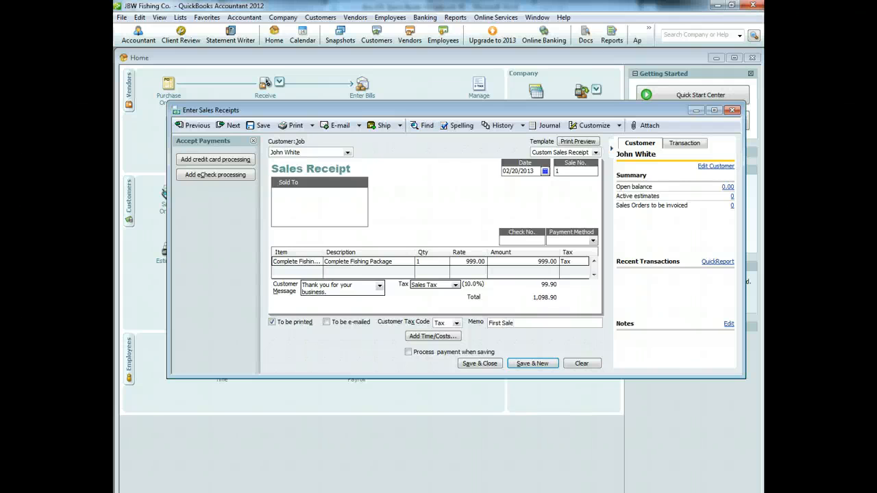
left_click(593, 241)
left_click(571, 272)
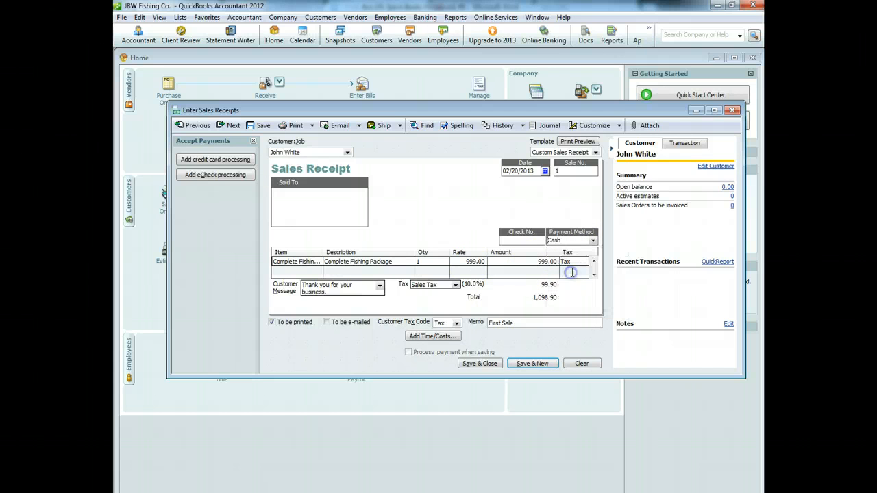
left_click(480, 363)
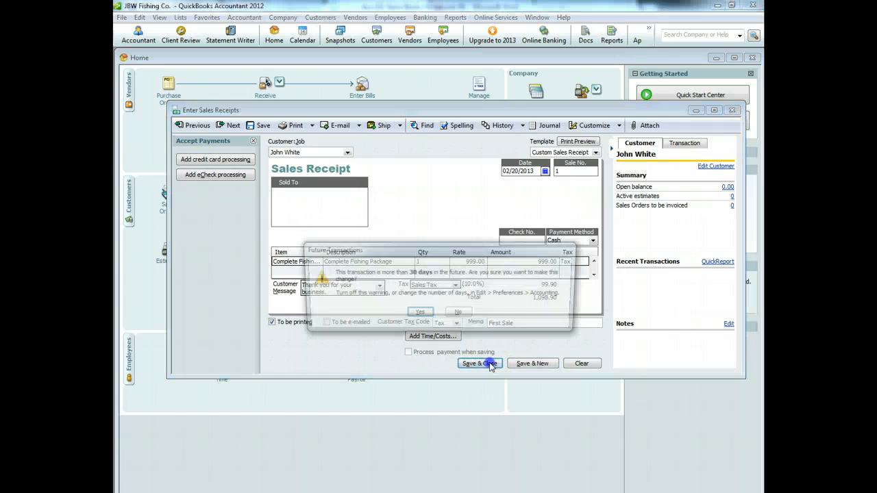
left_click(420, 314)
Step: Deposit the 1,098.90 First Sale cash receipt into Bank of Laie, accepting the future-date warning
left_click(528, 259)
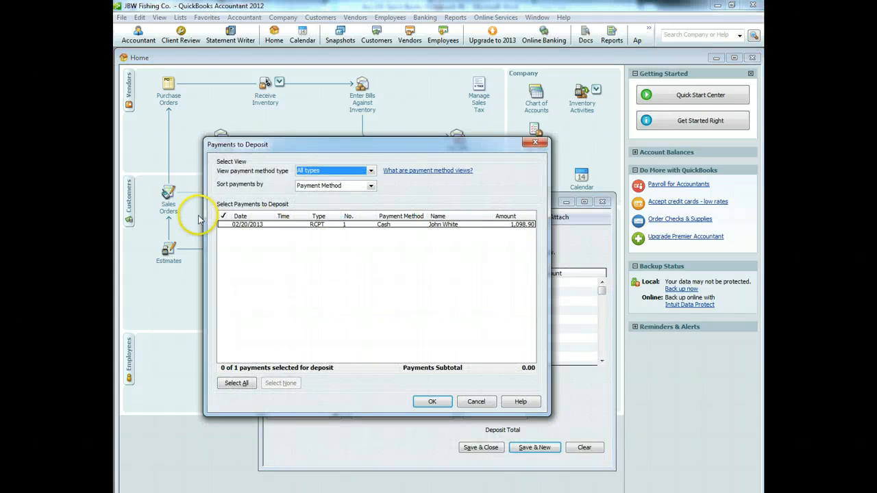
left_click(222, 224)
left_click(431, 401)
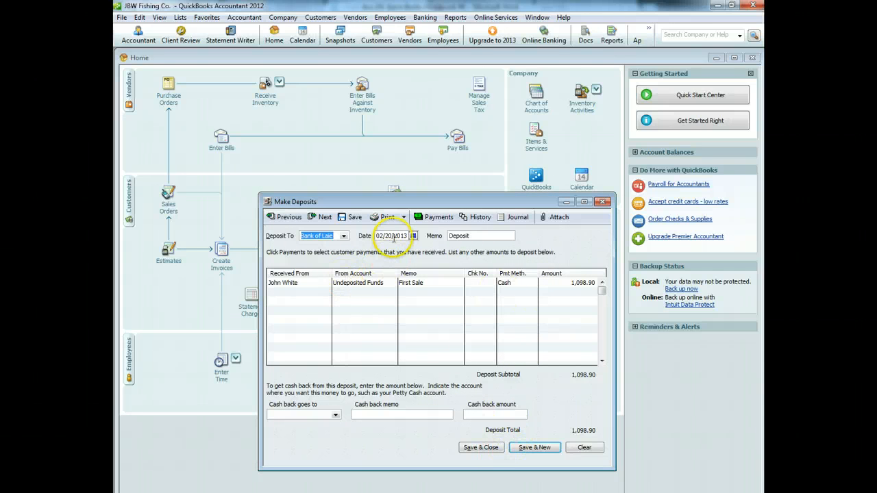
left_click(489, 449)
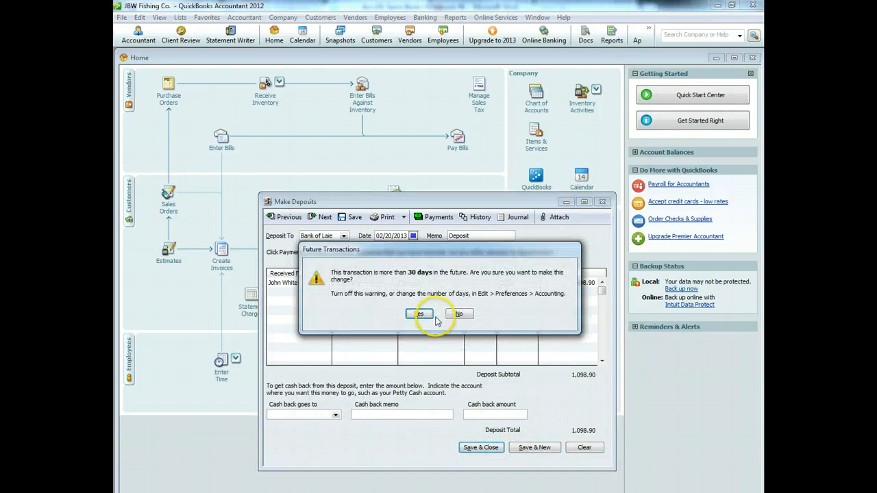
left_click(420, 314)
left_click(535, 305)
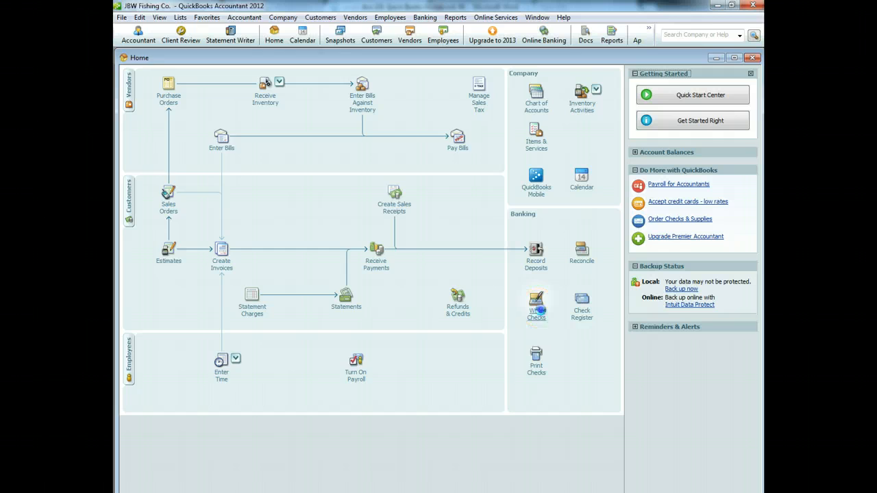
Step: Add FedEx as a new vendor and make it the check's payee
left_click(362, 167)
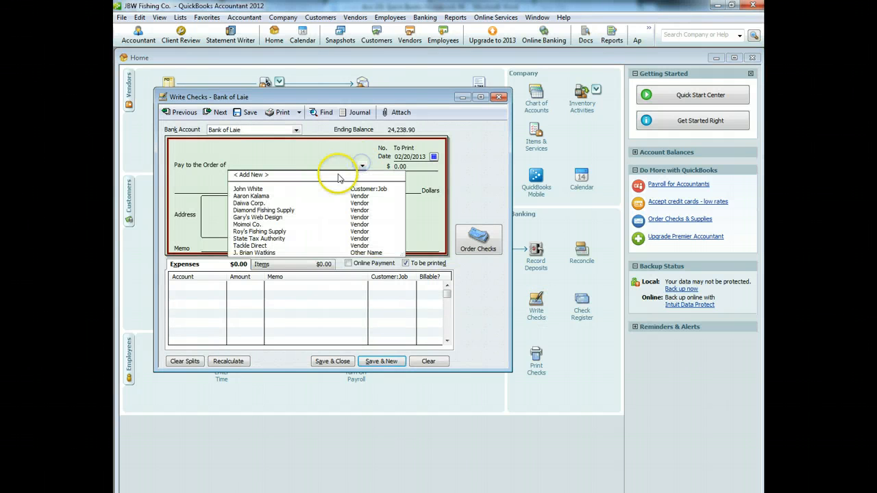
left_click(262, 172)
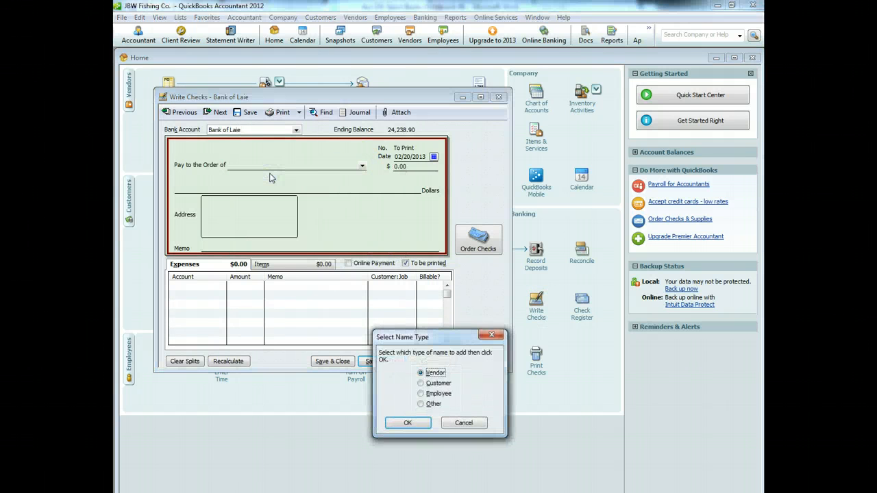
left_click(403, 422)
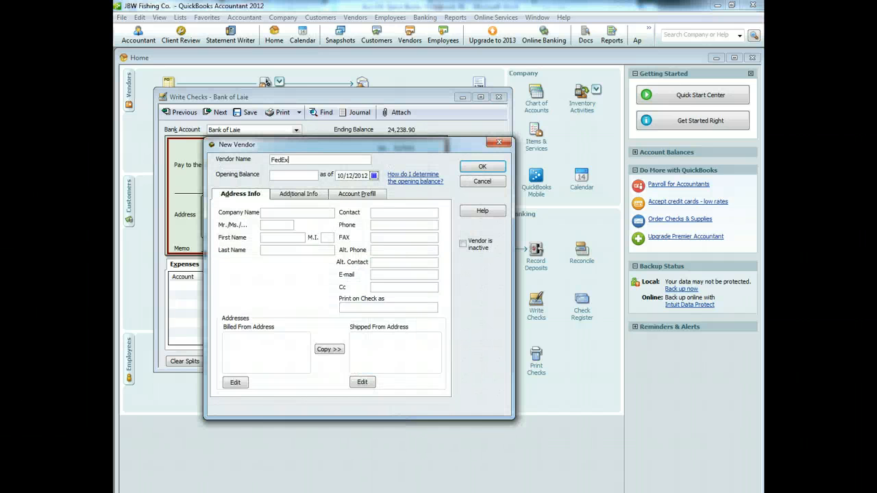
left_click(482, 166)
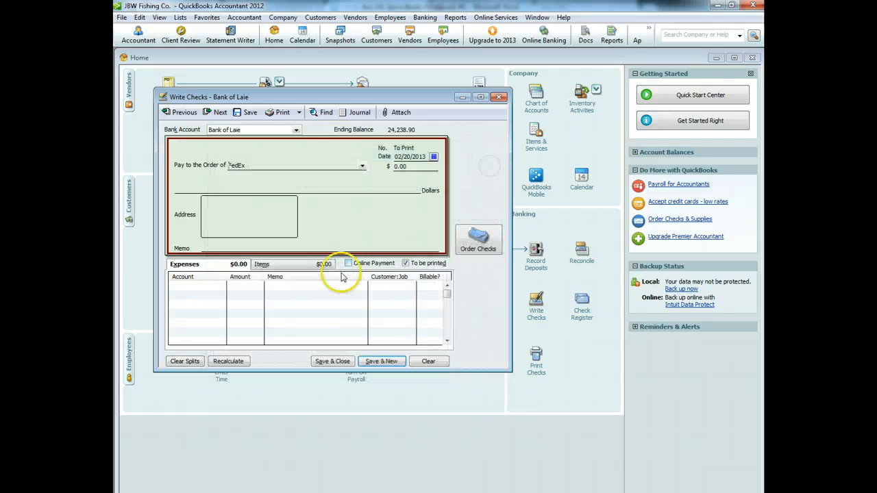
Step: Create a new Postage and Delivery expense account from the example accounts
left_click(203, 288)
left_click(222, 286)
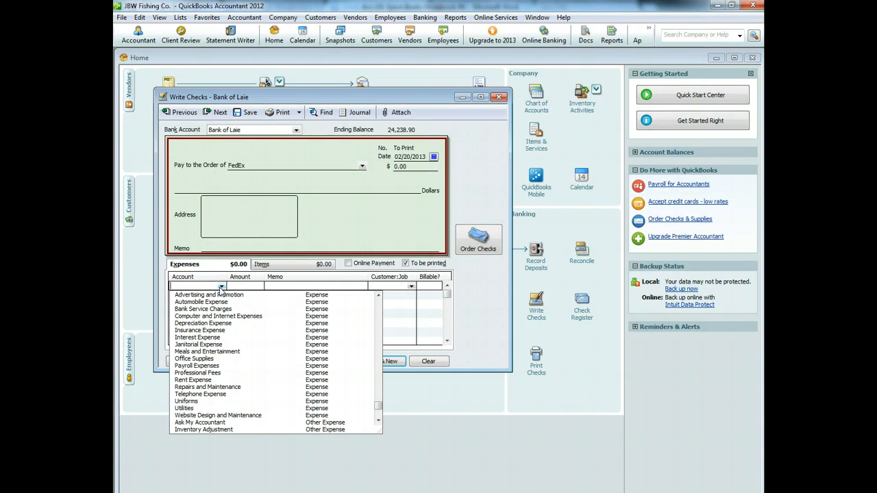
left_click_drag(378, 404, 378, 296)
left_click(193, 295)
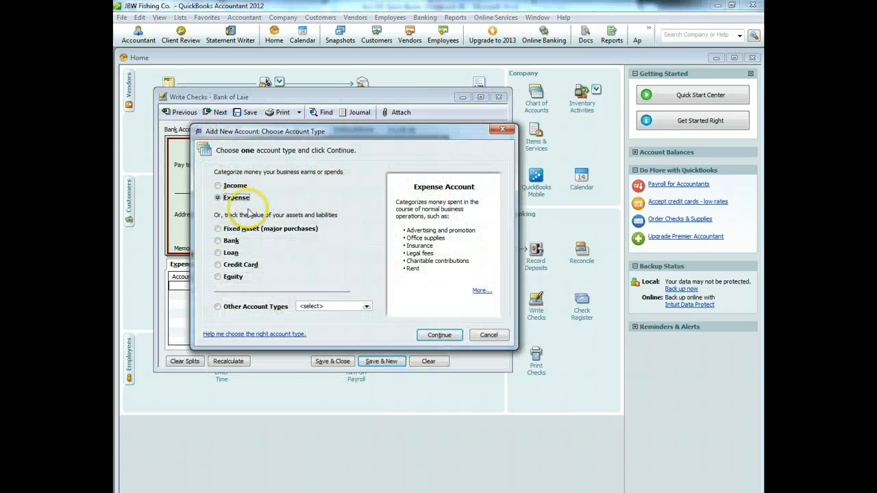
left_click(447, 336)
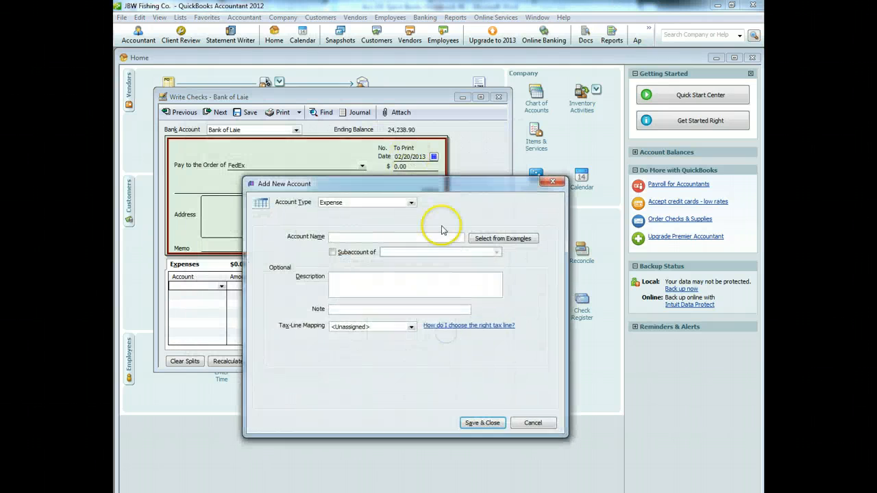
left_click(500, 238)
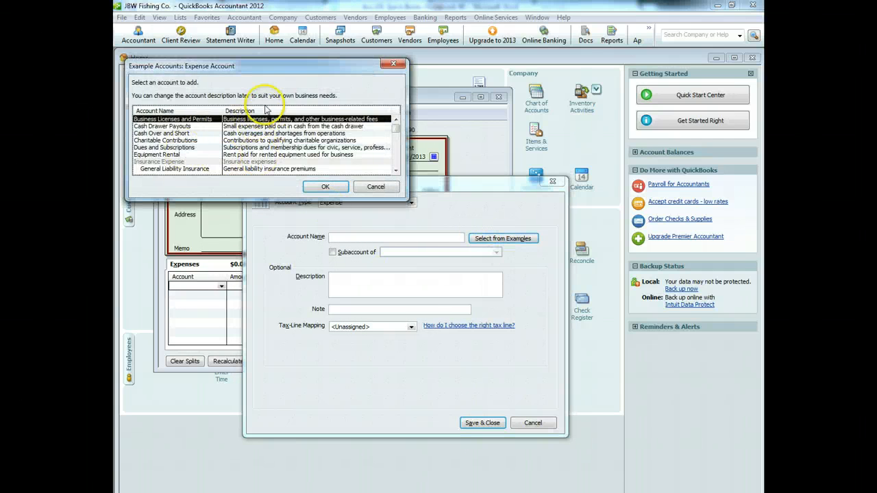
scroll(236, 141, "down", 2)
scroll(237, 142, "down", 1)
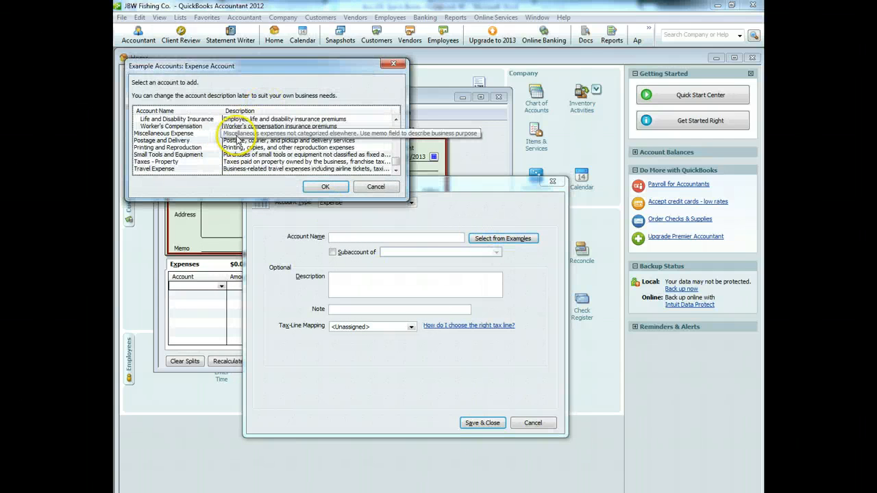
left_click(163, 140)
left_click(318, 190)
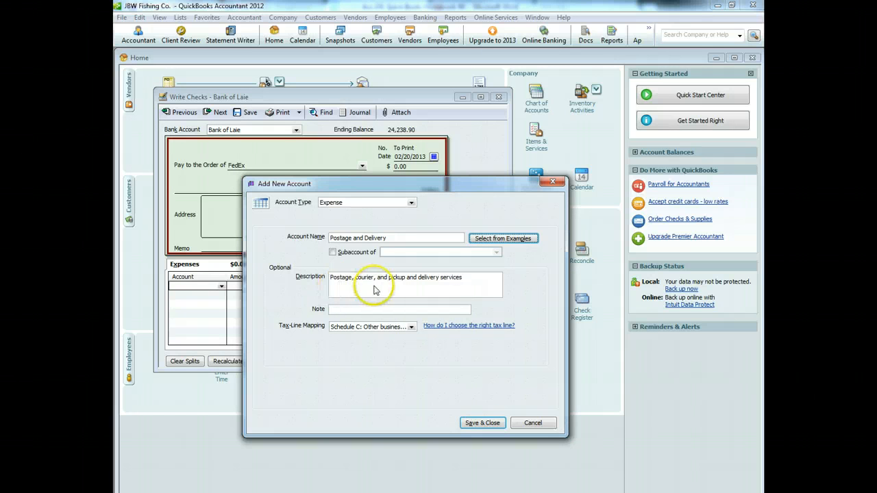
left_click(481, 423)
Step: Enter the 125.00 postage amount with a memo and save the FedEx check
left_click(318, 291)
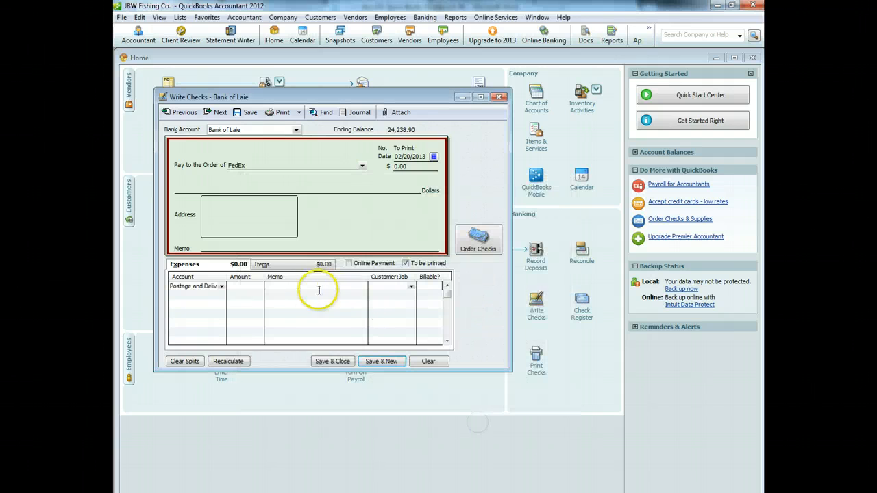
left_click(258, 286)
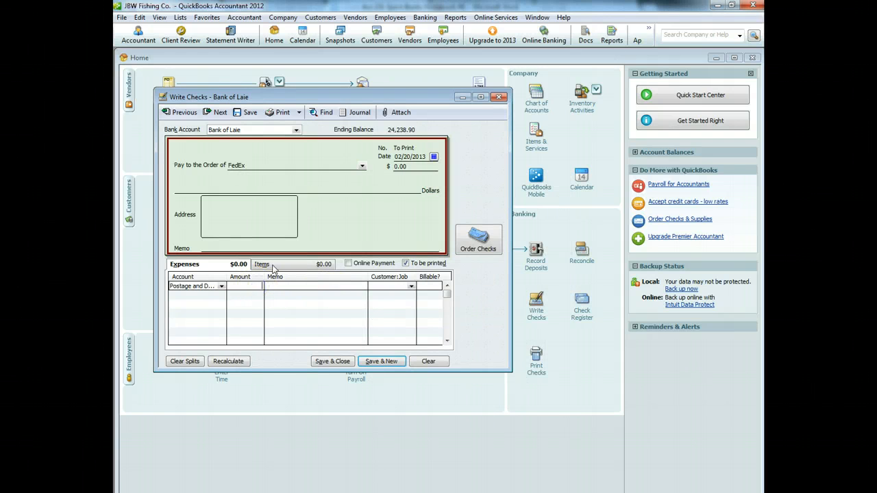
key("Tab")
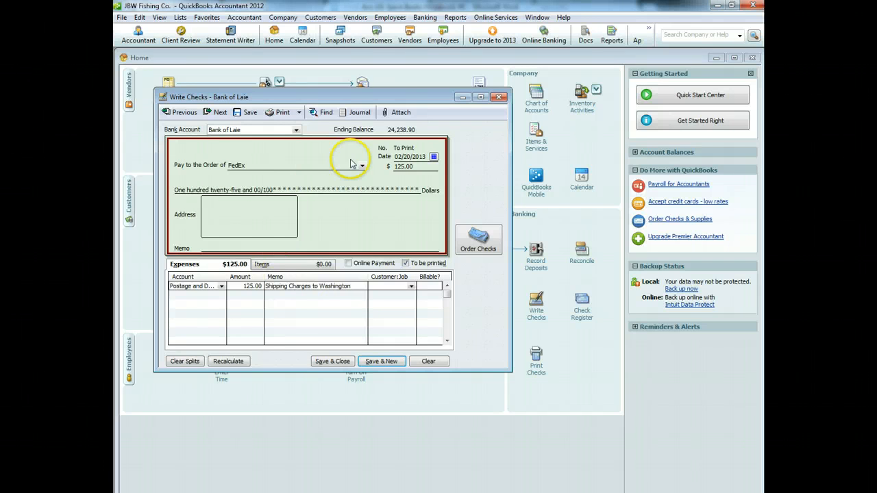
left_click(235, 246)
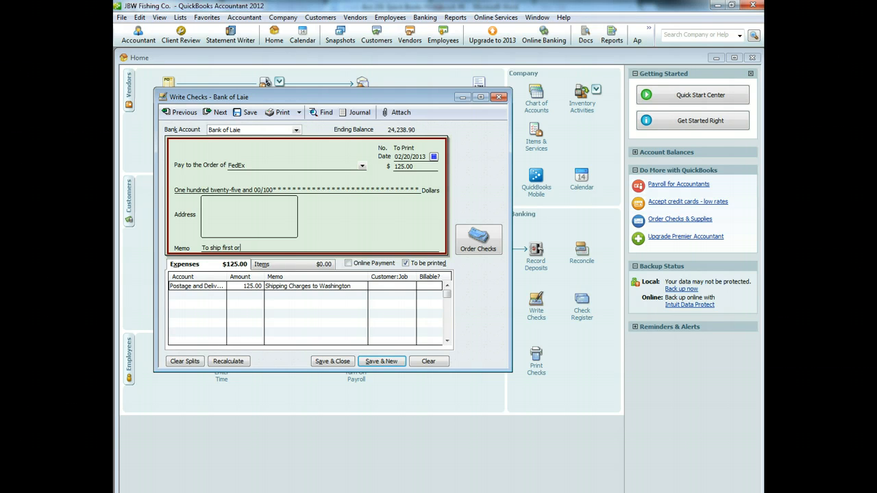
left_click(324, 361)
left_click(420, 314)
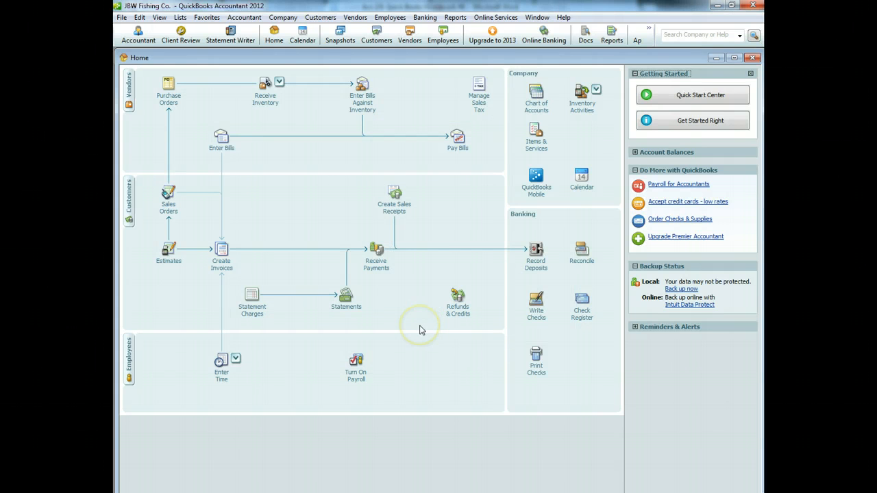
Step: Write a 300.00 check to Gary's Web Design with memo 'Amend website to have customers pay shipping' and save it
left_click(537, 303)
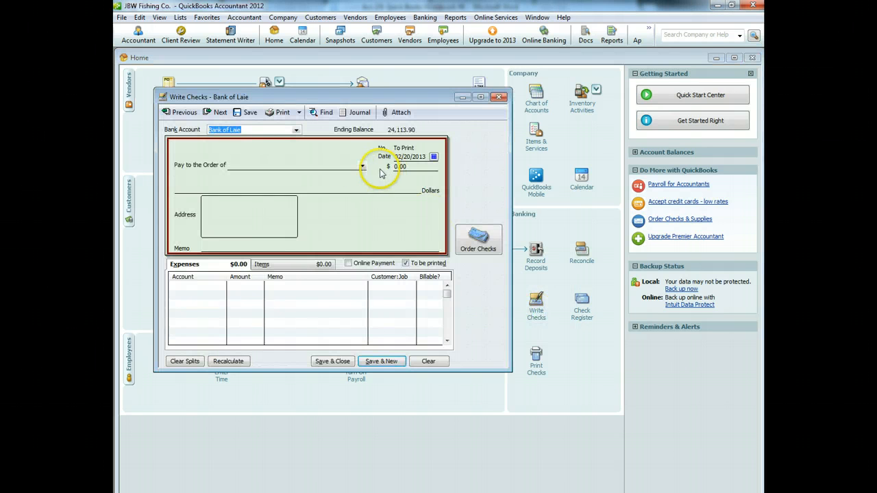
left_click(362, 166)
left_click(282, 221)
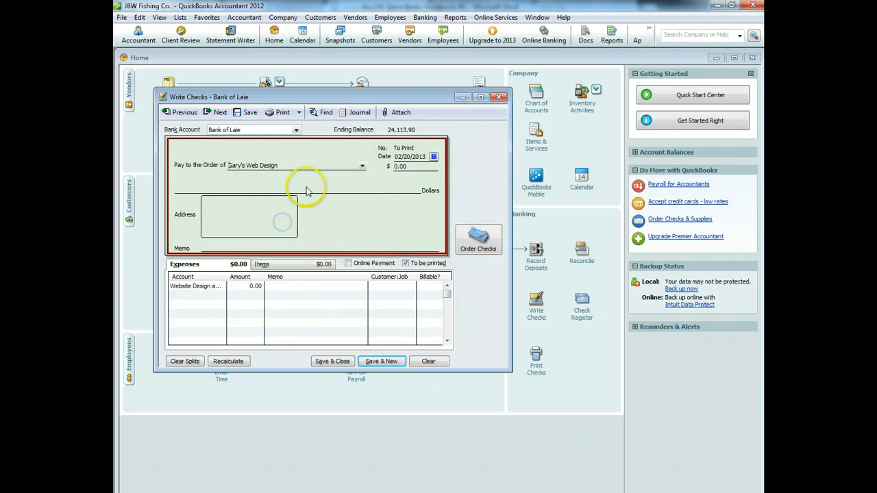
left_click(252, 285)
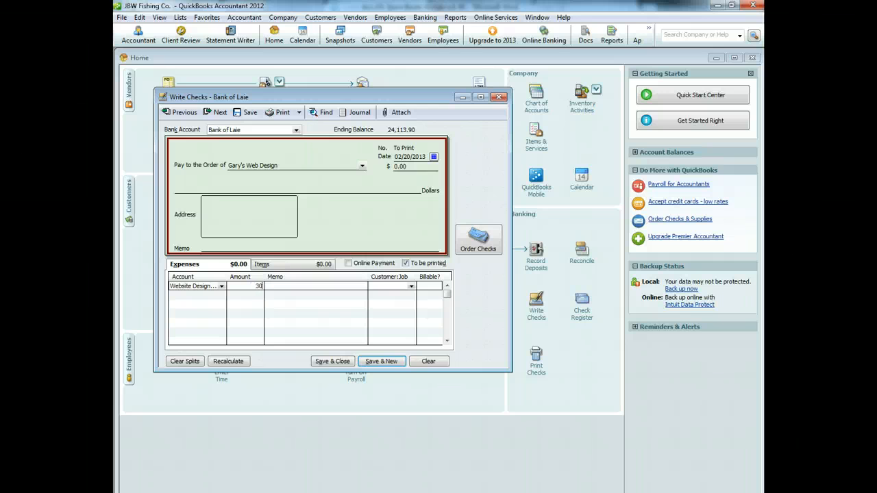
key("Tab")
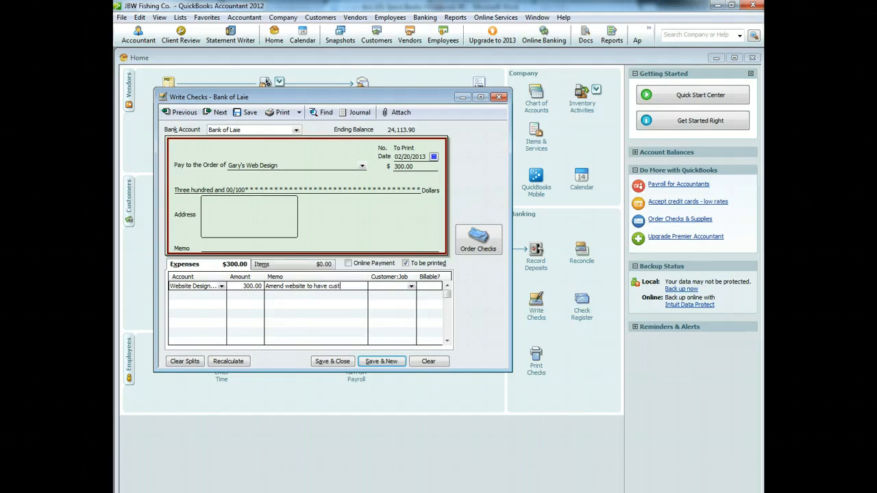
type("Amend website to have customers pay shipping")
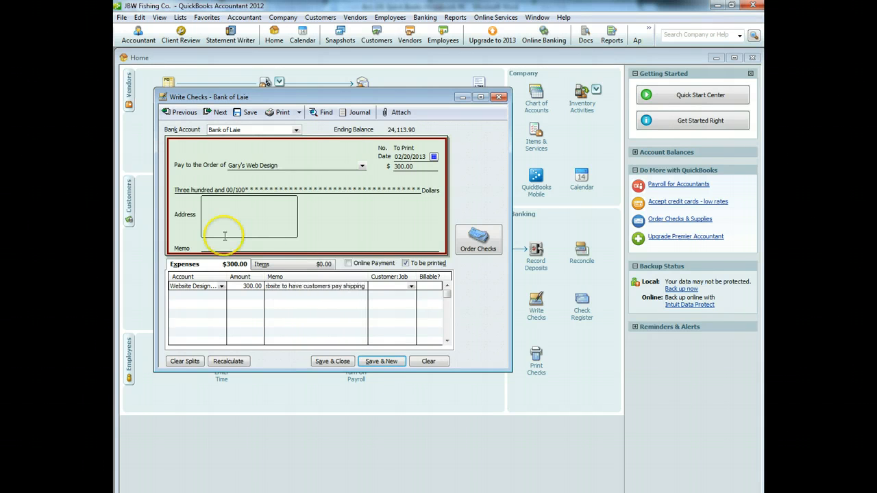
left_click(255, 246)
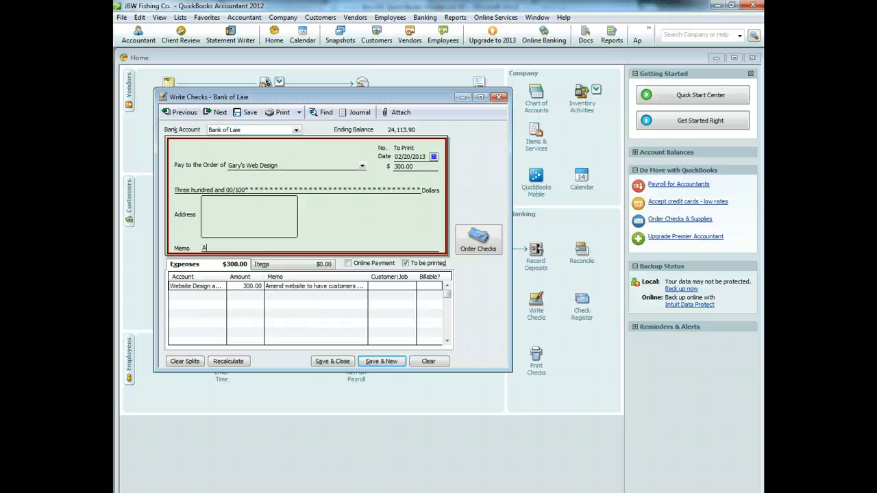
type("w")
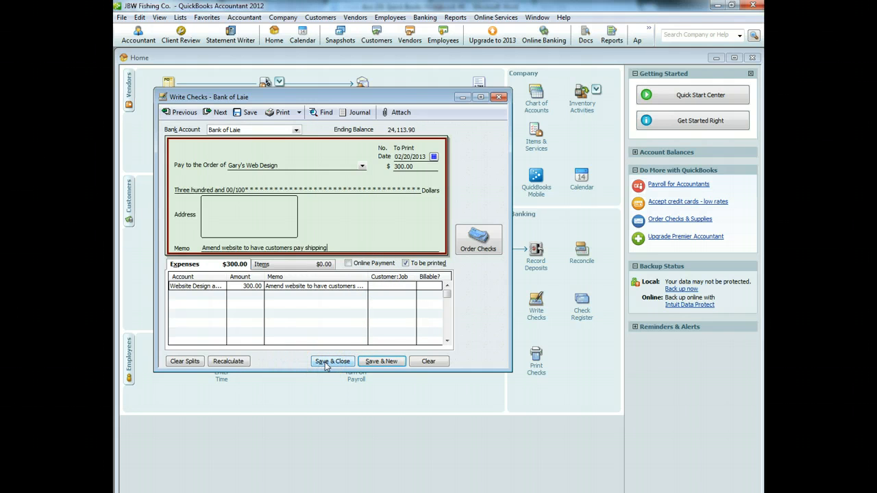
left_click(327, 361)
left_click(420, 313)
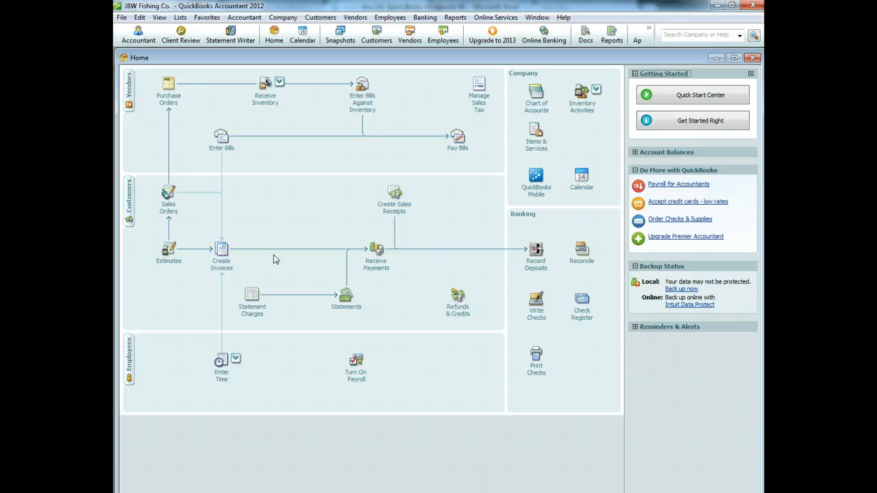
Step: Start a new invoice with a ship date of 02/22/2013
left_click(222, 257)
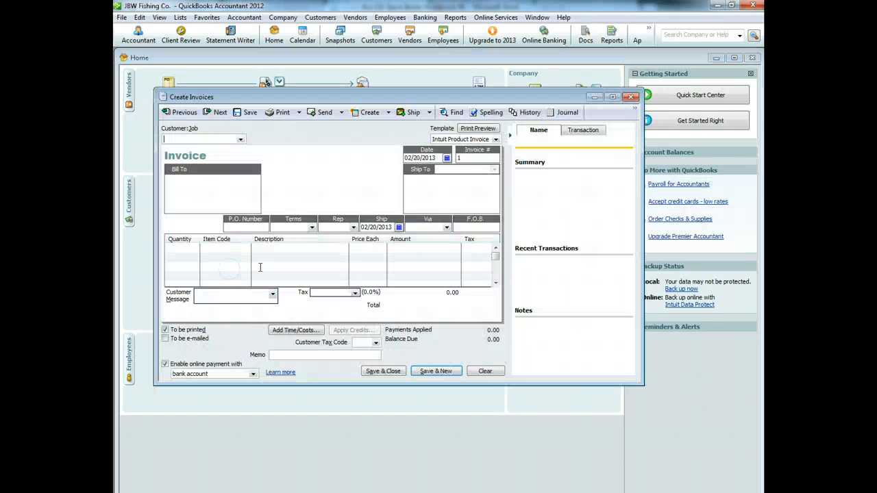
left_click(398, 227)
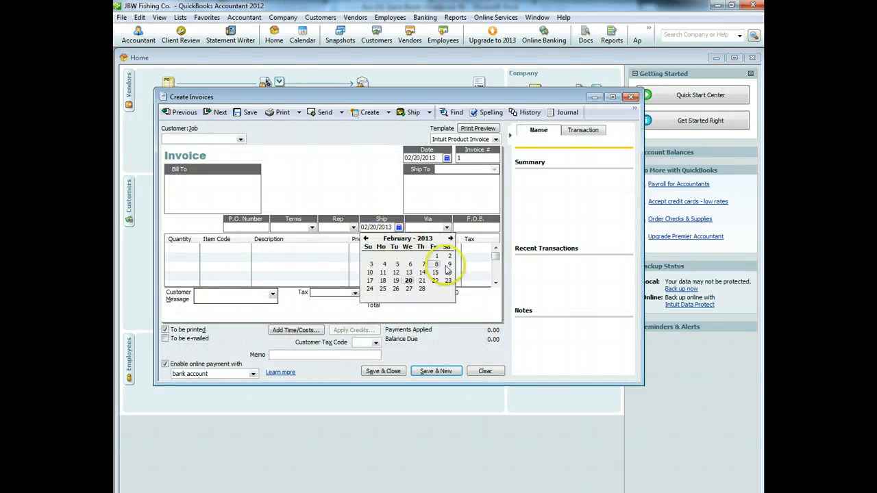
left_click(435, 280)
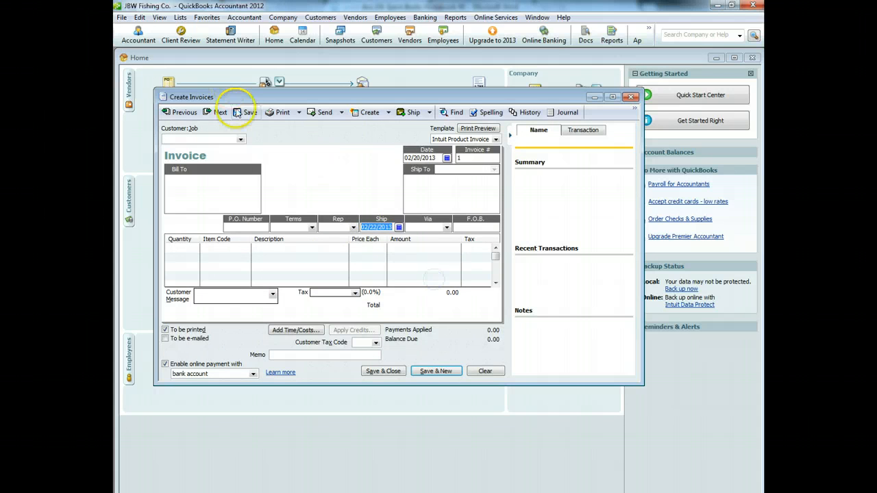
Step: Add Oahu Fishing Tours as a new customer on the invoice
left_click(241, 139)
left_click(214, 148)
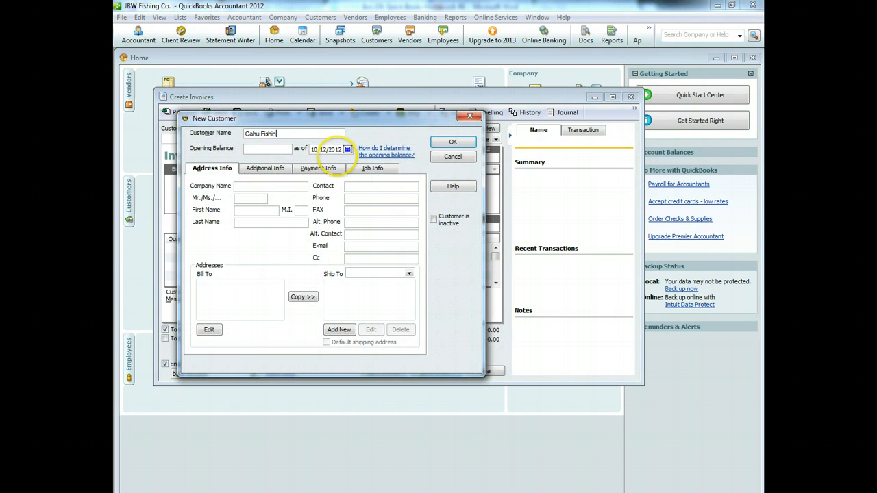
left_click(453, 141)
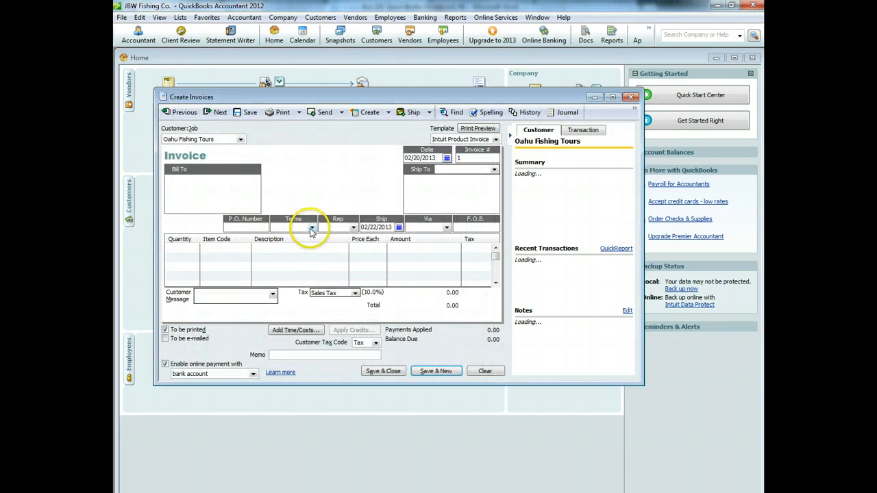
left_click(311, 228)
left_click(295, 237)
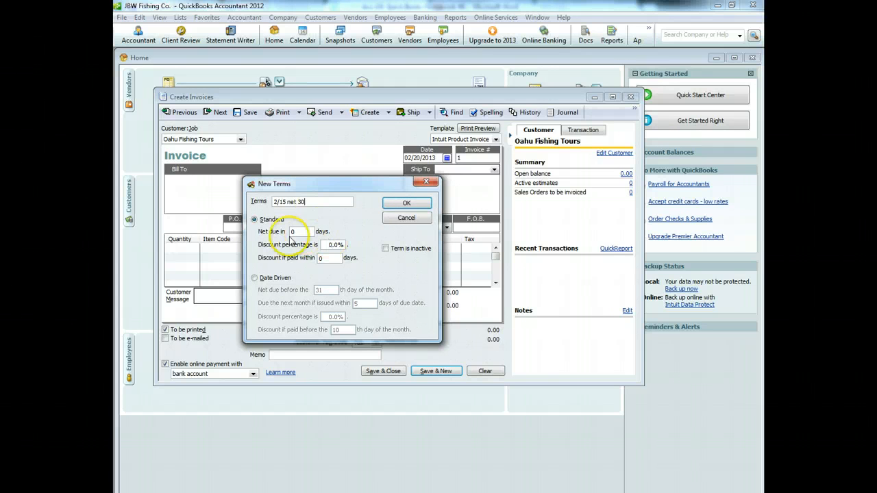
Step: Define the 2/15 net 30 term: net due in 30 days, 2% discount if paid within 15 days
left_click_drag(300, 234, 267, 233)
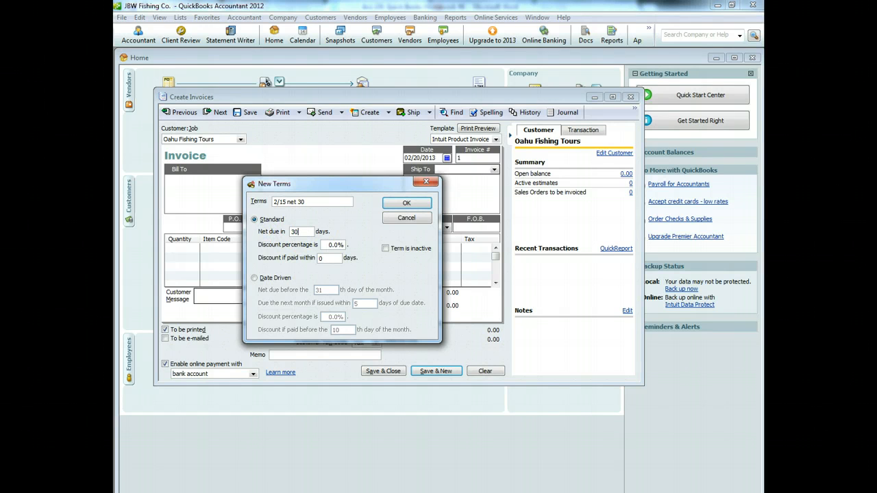
left_click_drag(329, 245, 276, 267)
type("2")
left_click(406, 202)
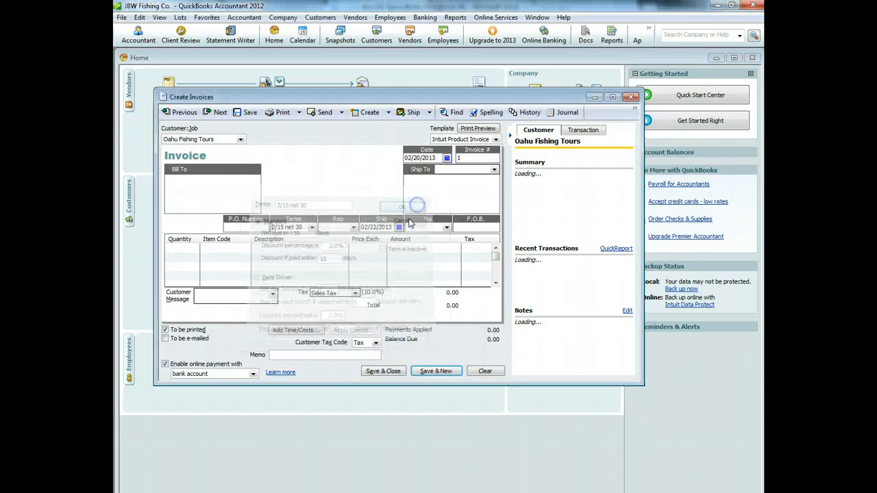
Step: Invoice 5 Complete Fishing Packages with the 'pleasure working with you' customer message
left_click(181, 251)
type("5")
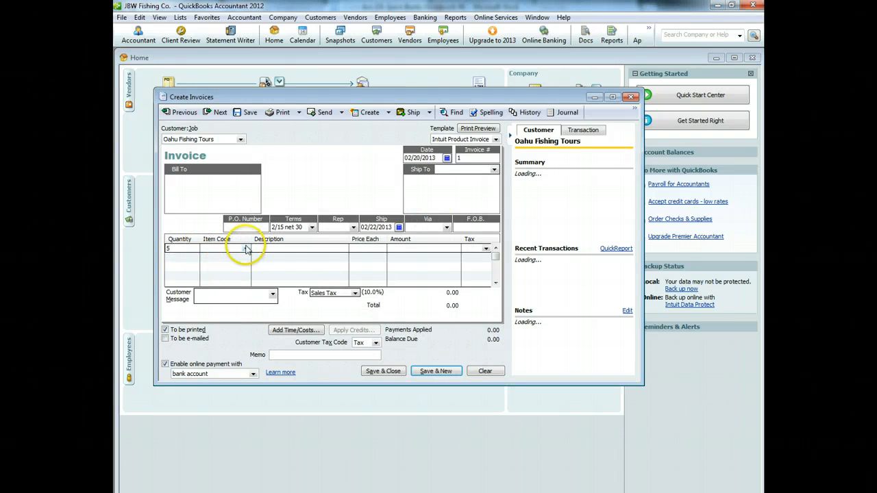
left_click(245, 249)
left_click(230, 297)
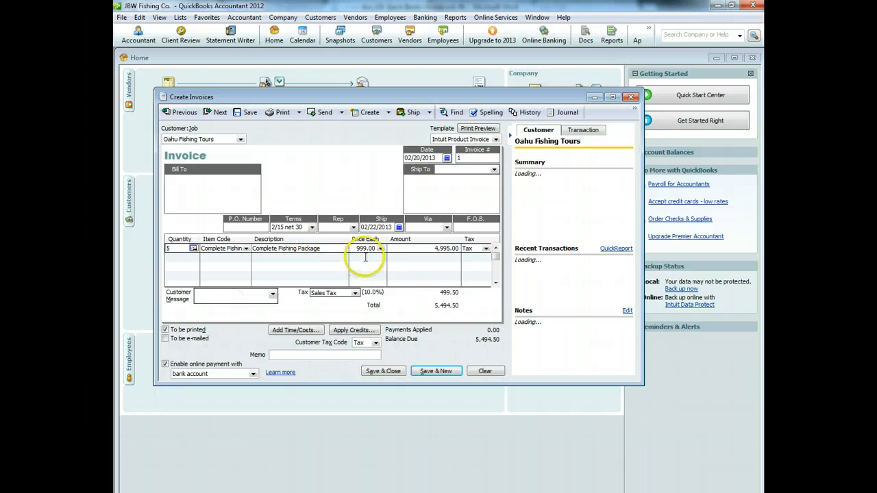
left_click(273, 293)
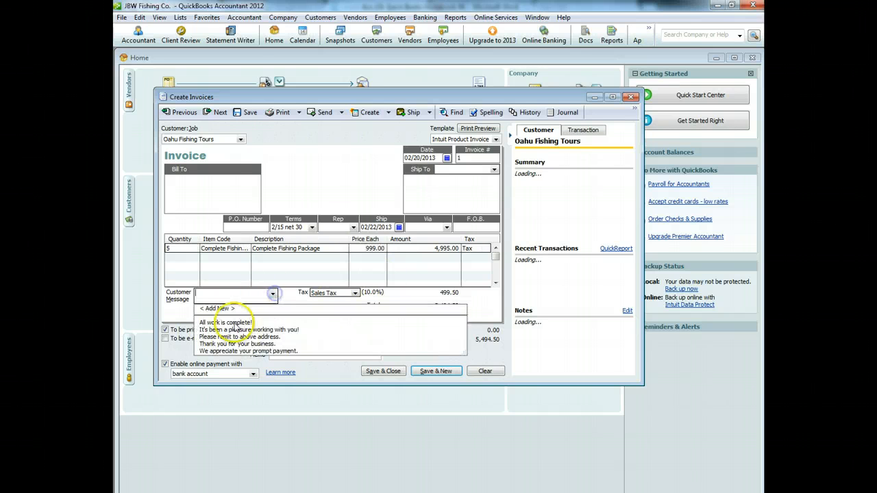
left_click(235, 329)
left_click(326, 355)
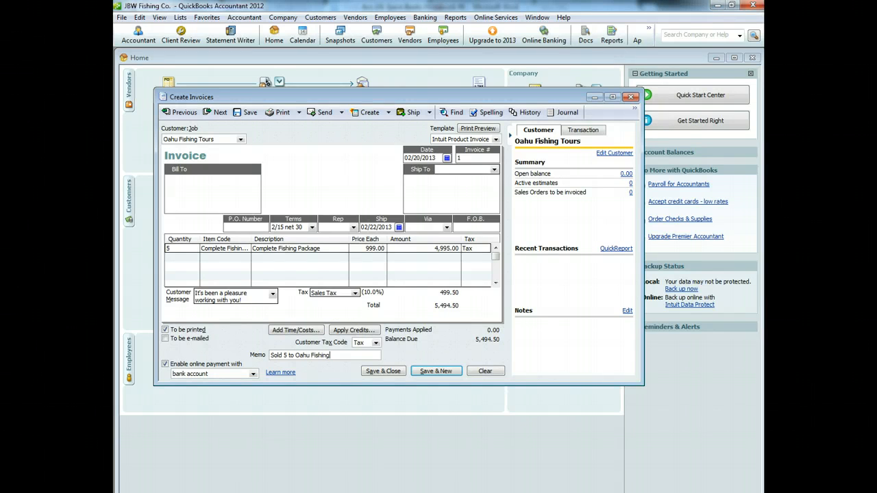
Step: Turn off online payment for all invoices, date the invoice 02/22/2013, and save it
left_click(166, 365)
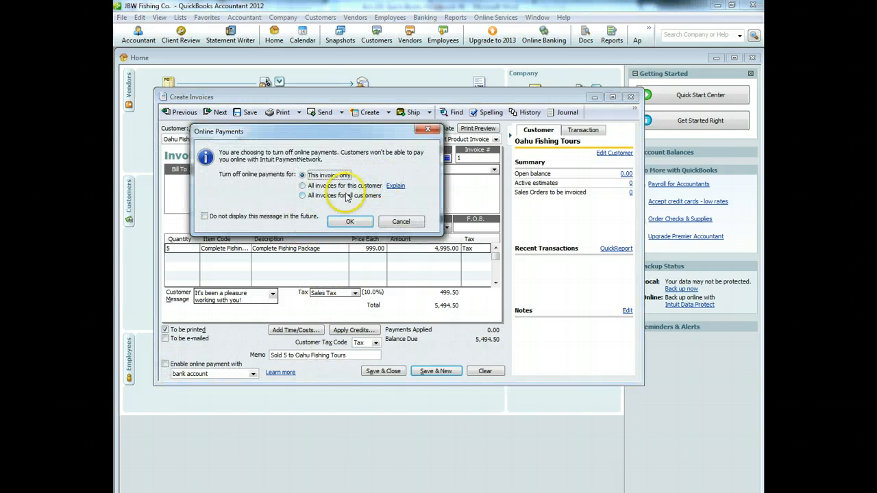
left_click(302, 196)
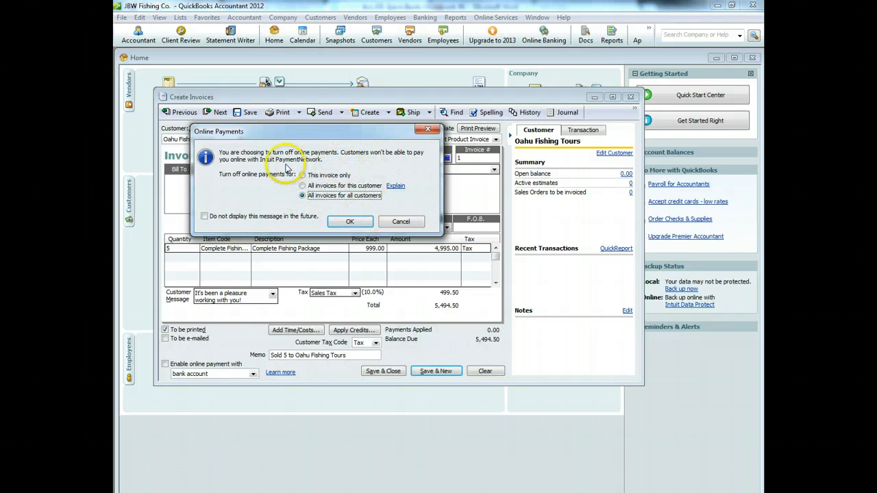
left_click(348, 221)
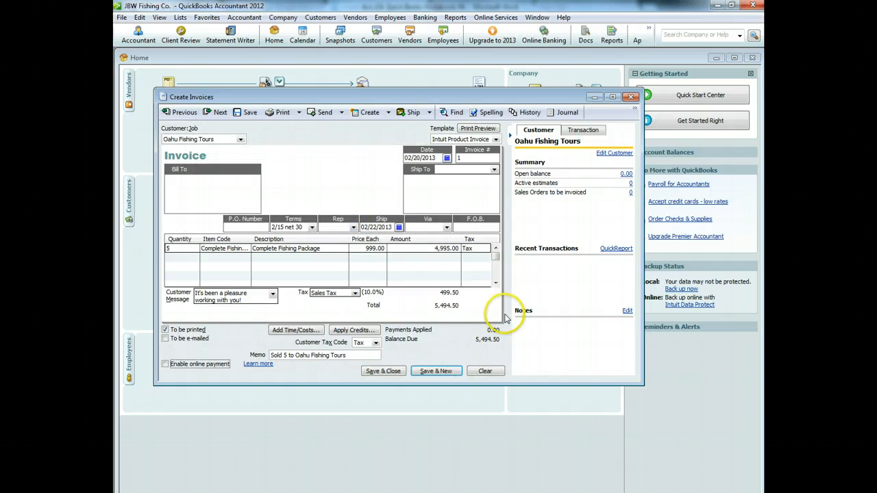
left_click(446, 159)
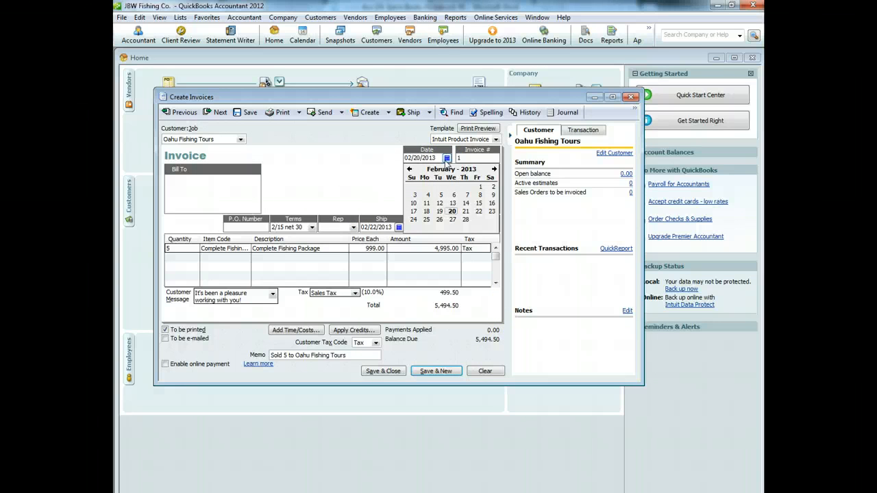
left_click(479, 211)
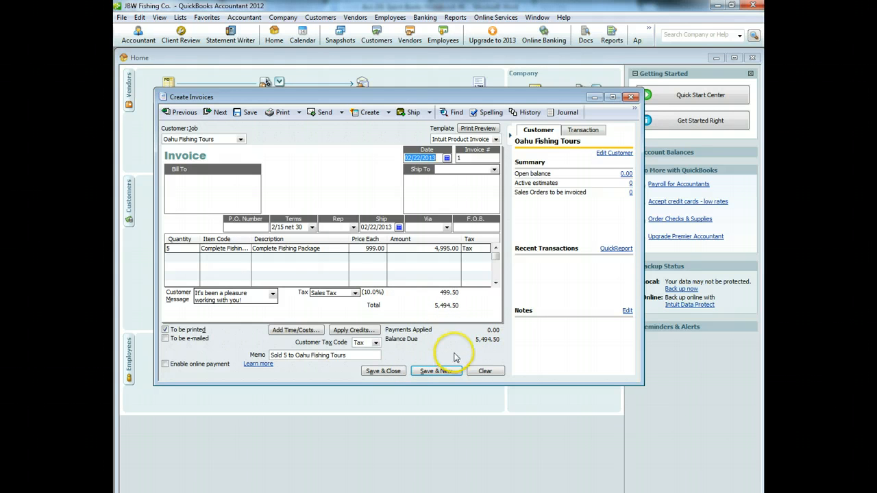
left_click(398, 372)
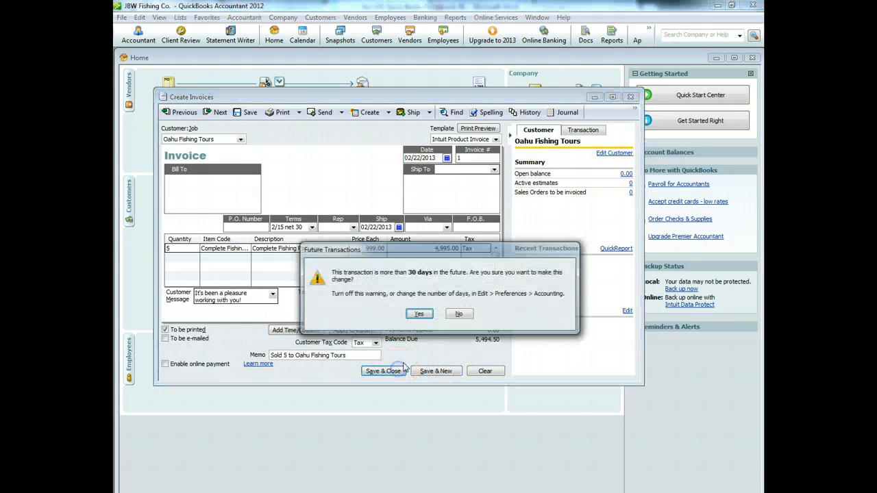
left_click(472, 313)
left_click(436, 322)
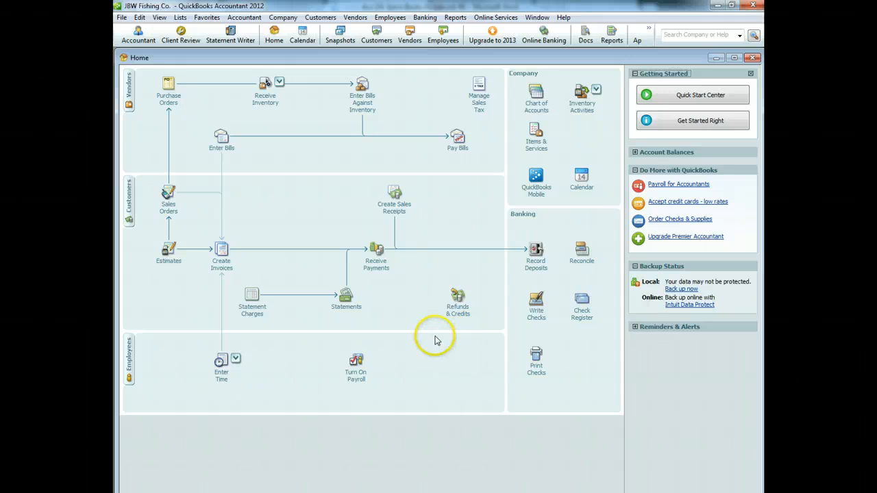
Step: Receive a 5,384.61 payment from Oahu Fishing Tours dated 03/01/2013 and view its discount
left_click(377, 265)
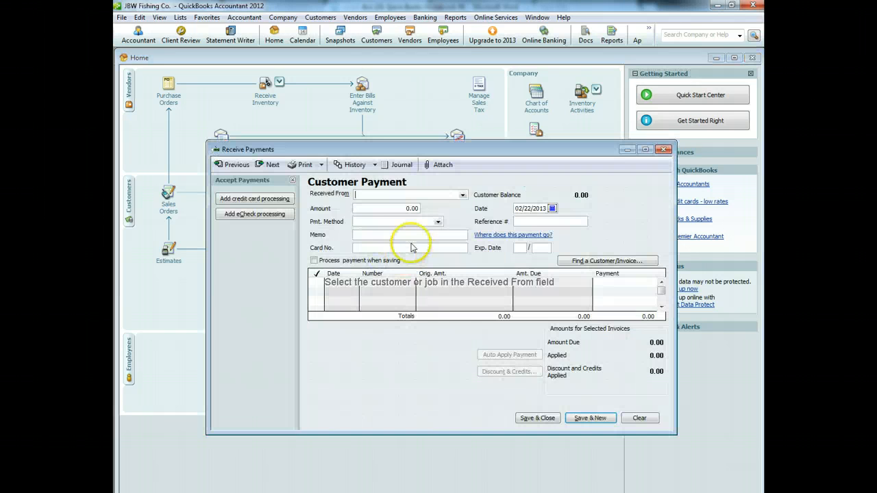
left_click(551, 208)
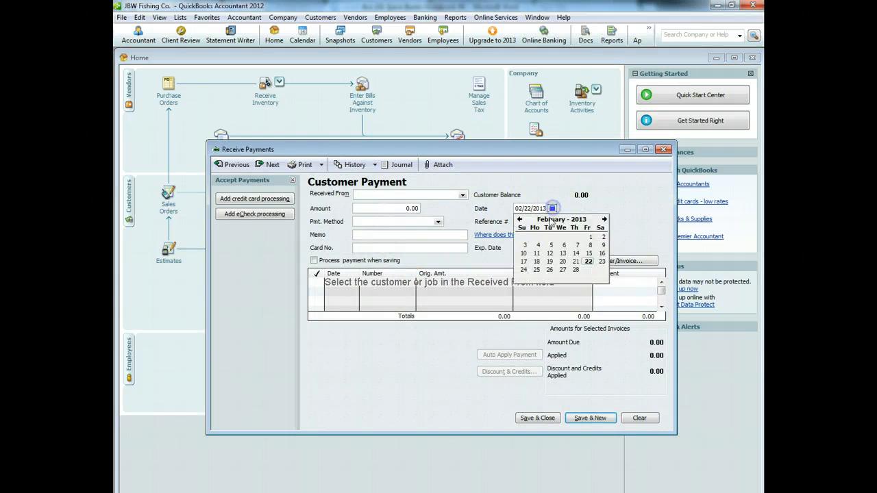
left_click(604, 220)
left_click(590, 239)
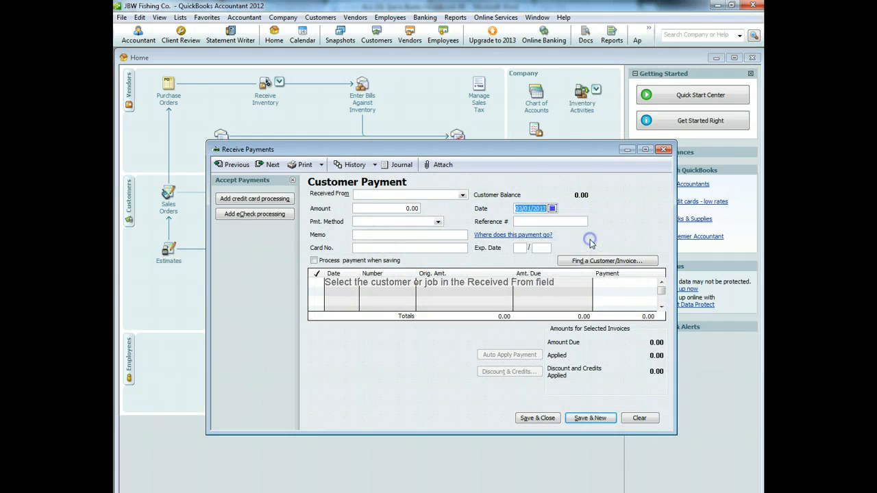
left_click(463, 195)
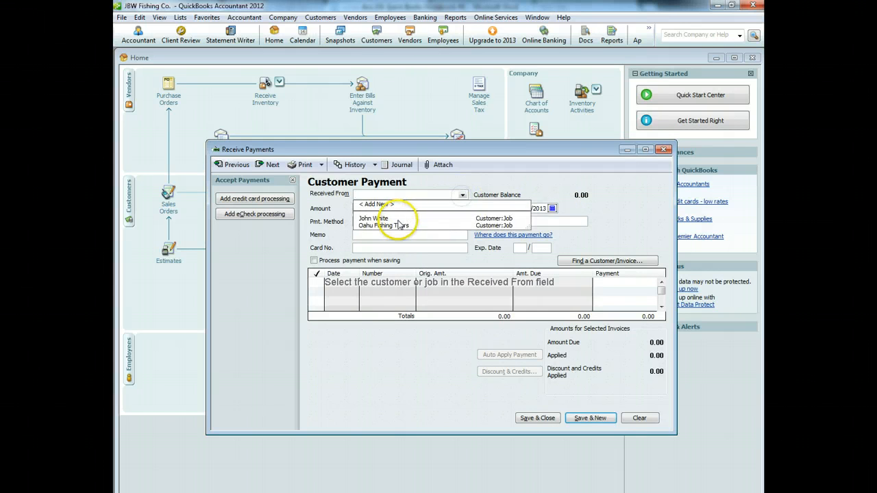
left_click(387, 226)
left_click_drag(401, 209, 458, 210)
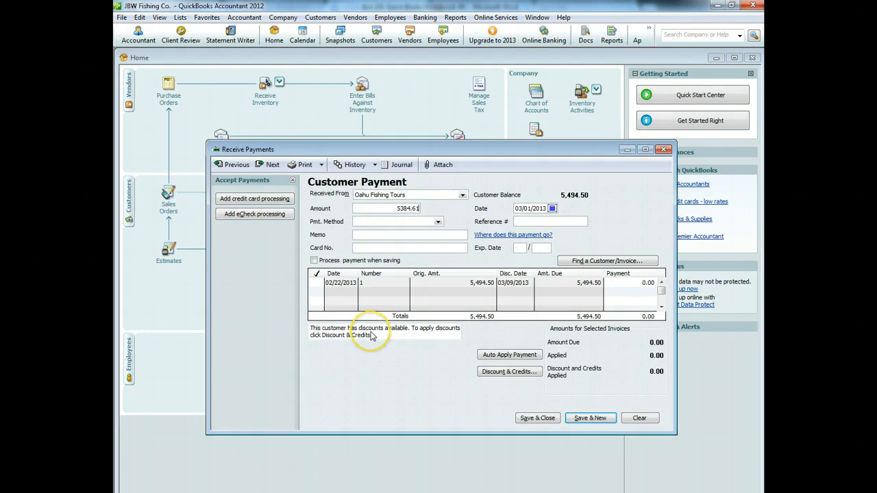
left_click(488, 373)
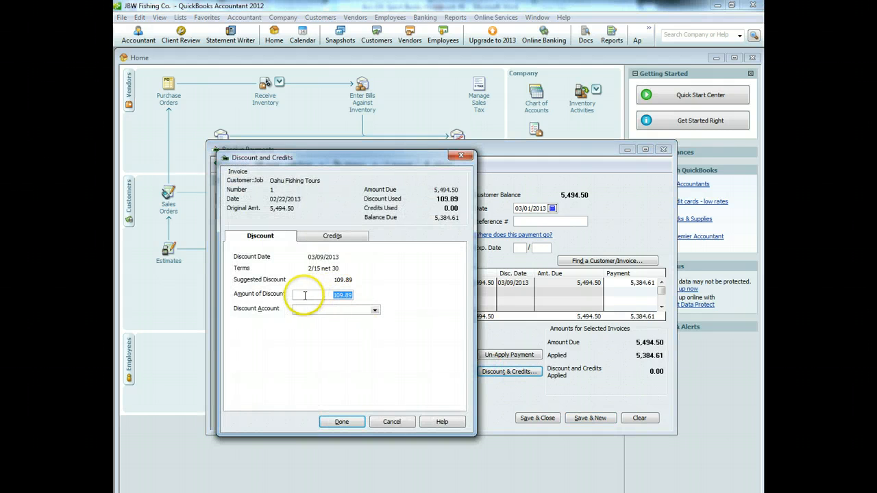
Step: Post the 109.89 discount to the Sales Discounts account
left_click(374, 310)
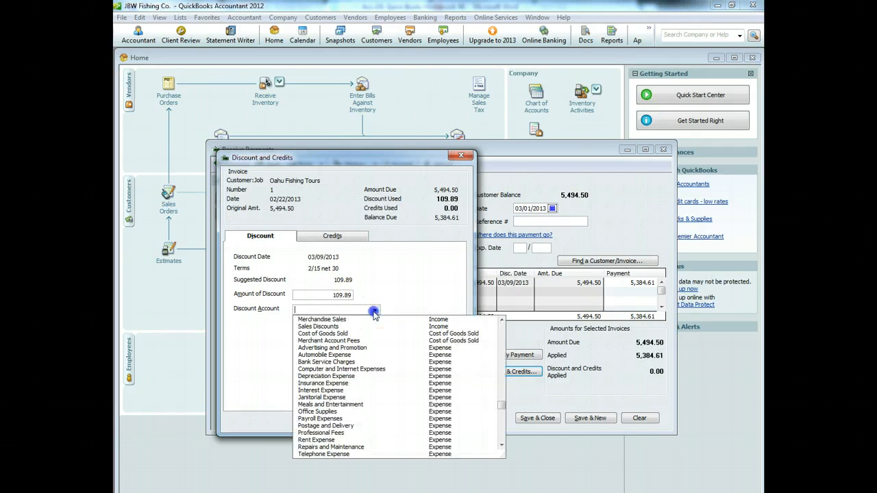
left_click(358, 326)
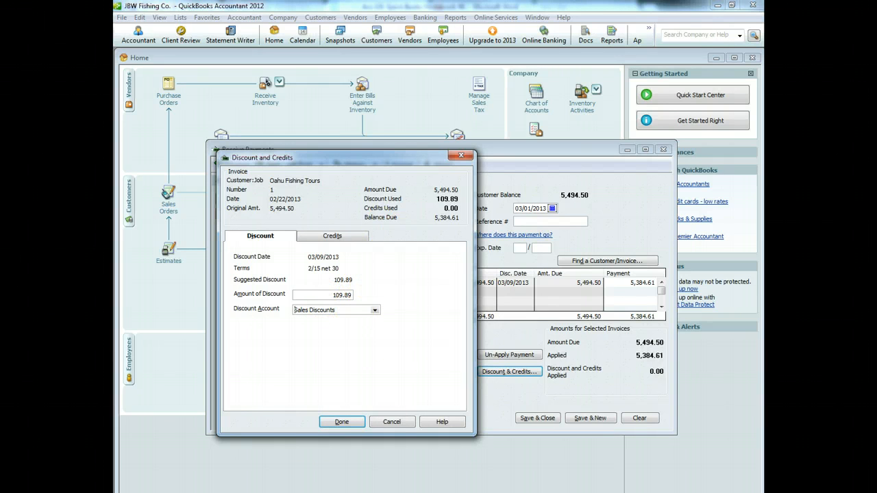
left_click(336, 421)
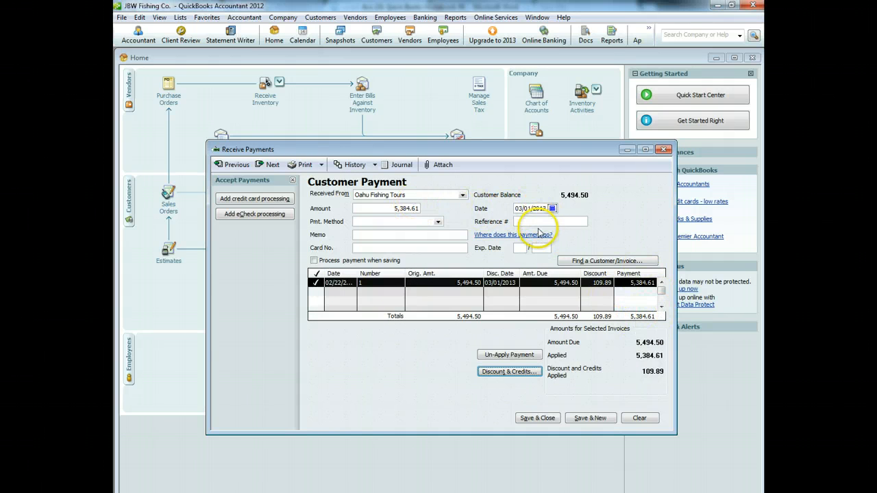
Step: Set the payment method to Check number 123 and save it, accepting the future-date warning
left_click(438, 222)
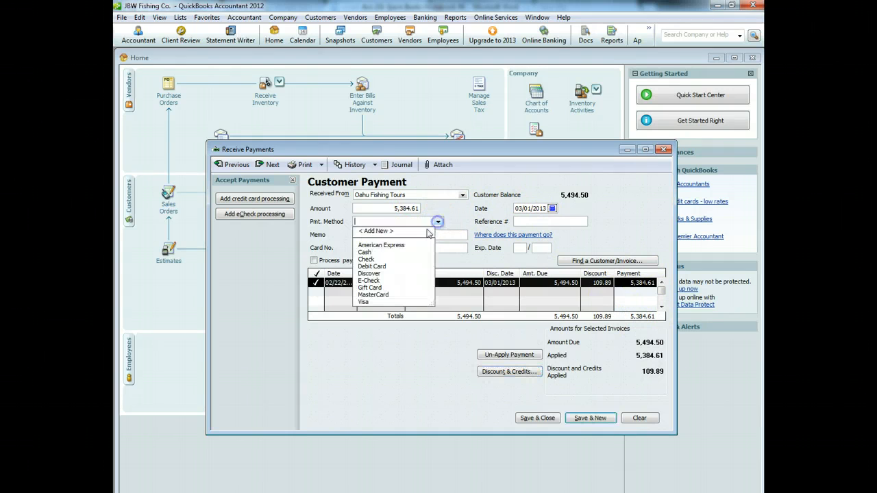
left_click(388, 260)
left_click(543, 221)
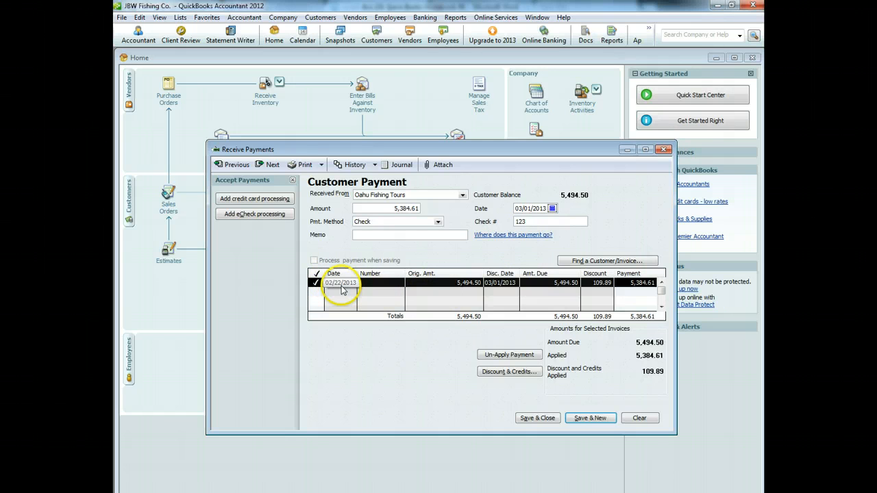
left_click(529, 222)
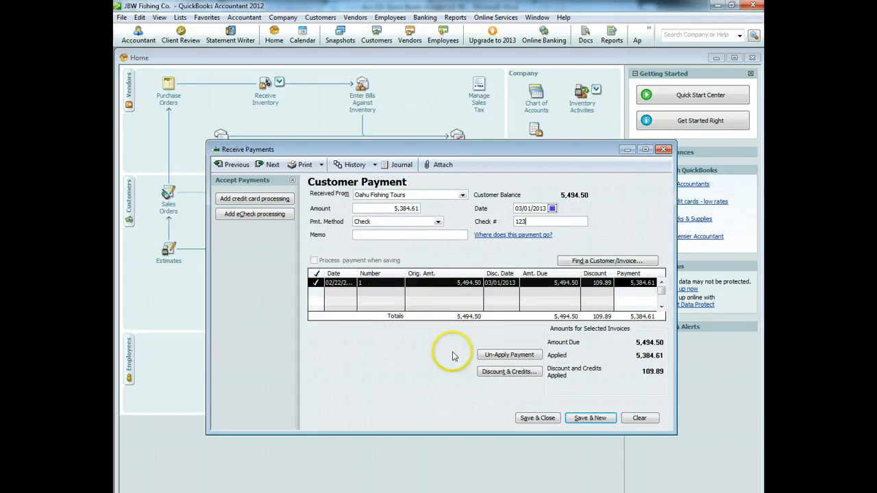
left_click(537, 418)
left_click(419, 314)
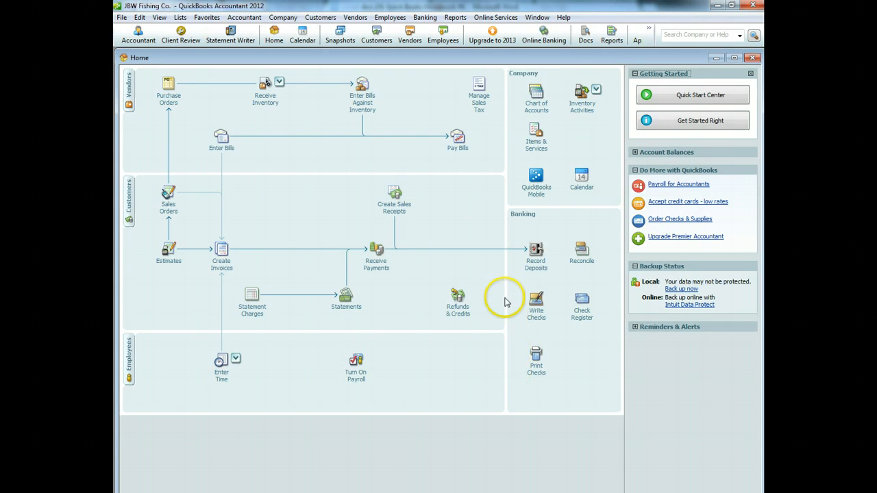
left_click(533, 252)
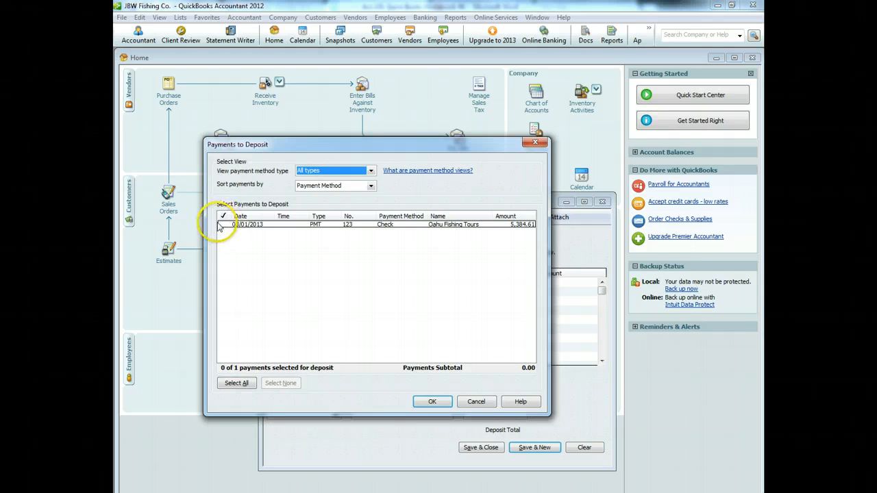
Step: Deposit the Oahu Fishing Tours check payment into Bank of Laie, confirming the future date
left_click(224, 225)
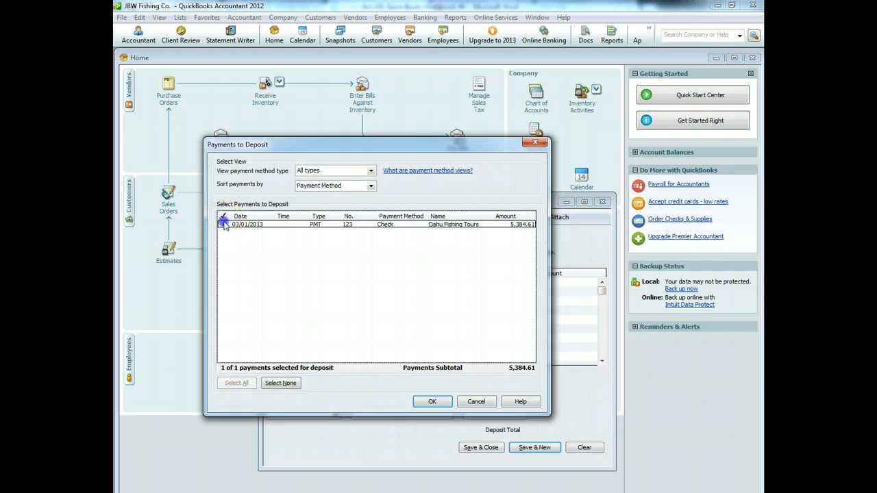
left_click(431, 402)
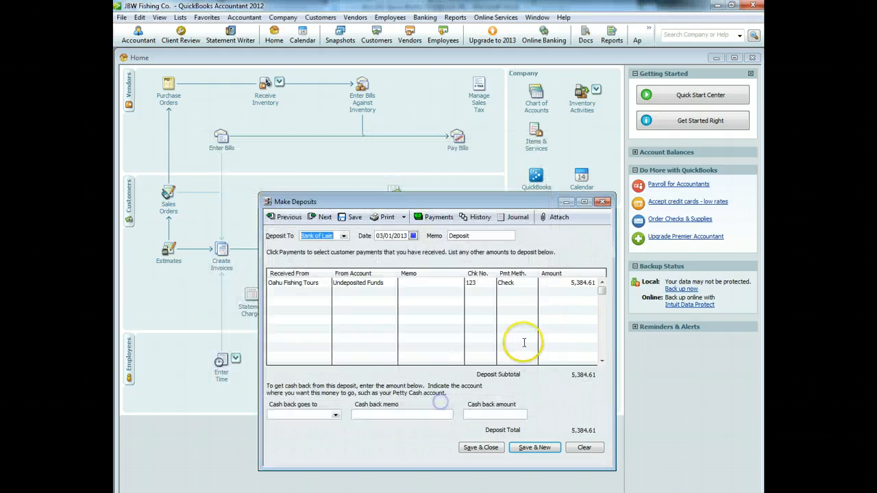
left_click(480, 448)
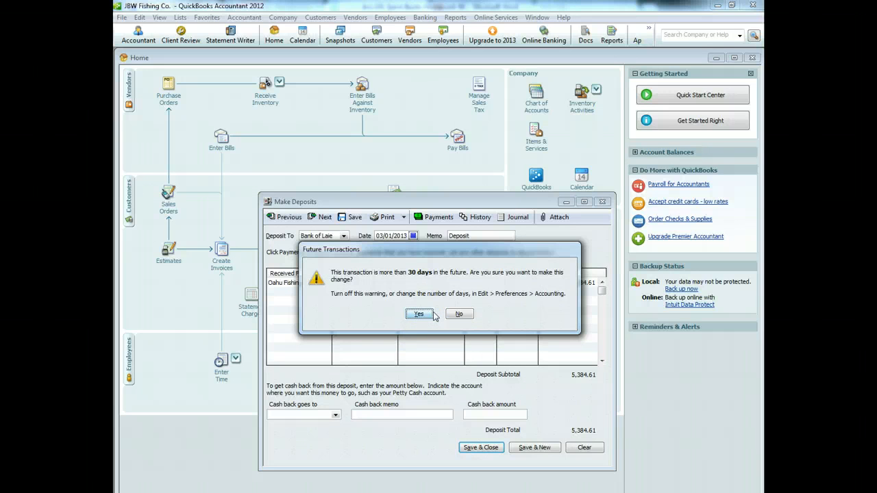
left_click(419, 314)
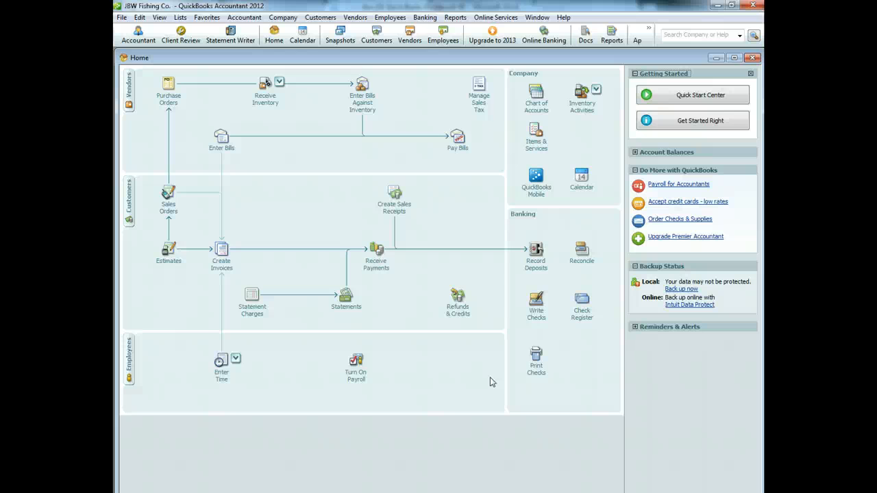
Step: Select the Moimoi Co., Tackle Direct, Daiwa Corp. and Diamond Fishing Supply bills in Pay Bills
left_click(457, 146)
left_click(278, 271)
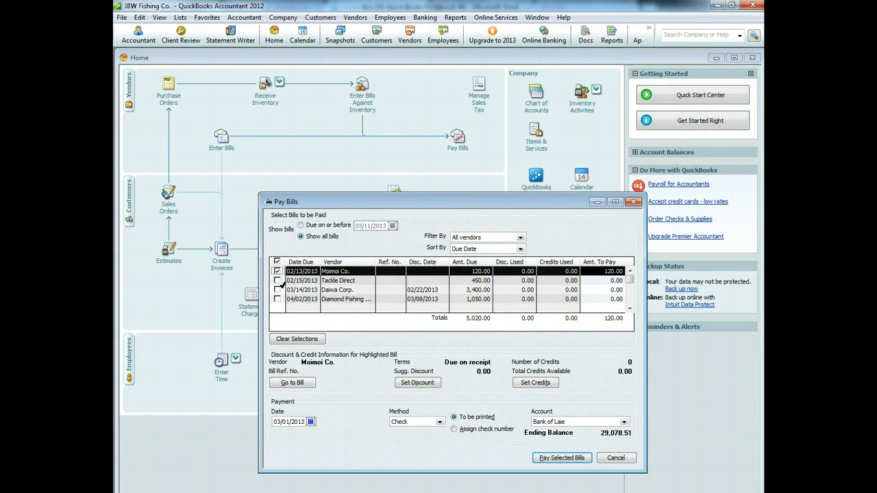
left_click(277, 281)
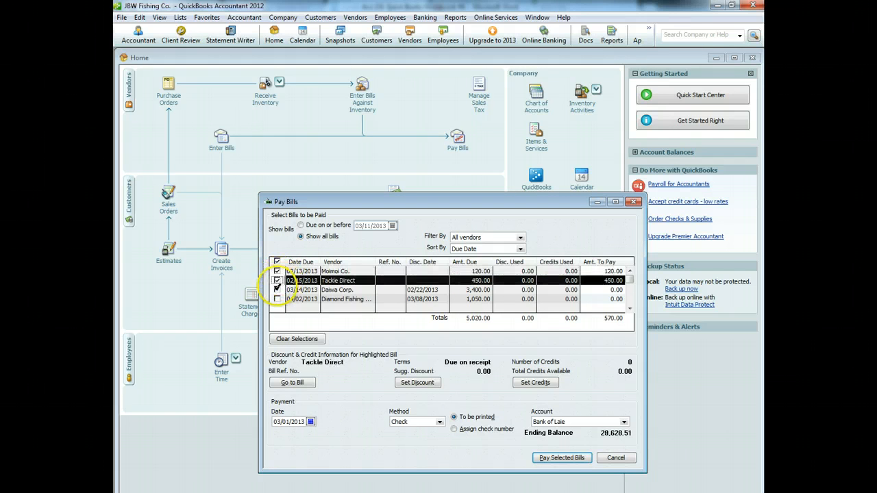
left_click(277, 290)
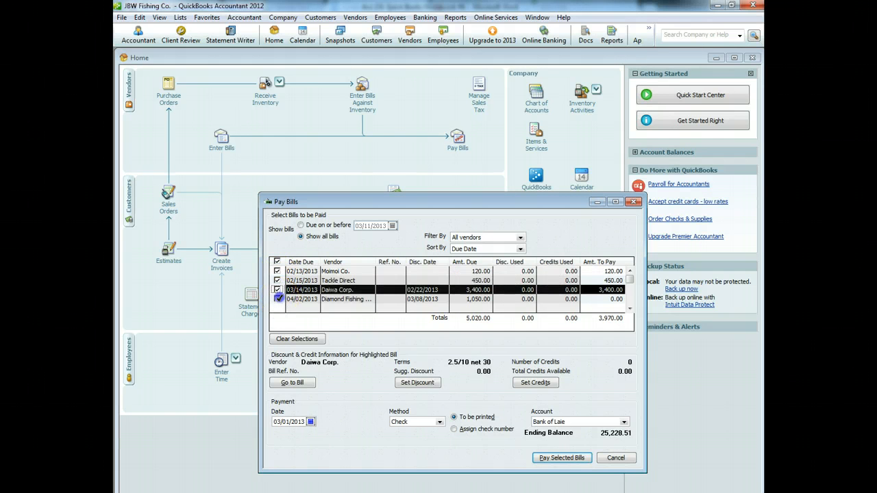
left_click(278, 299)
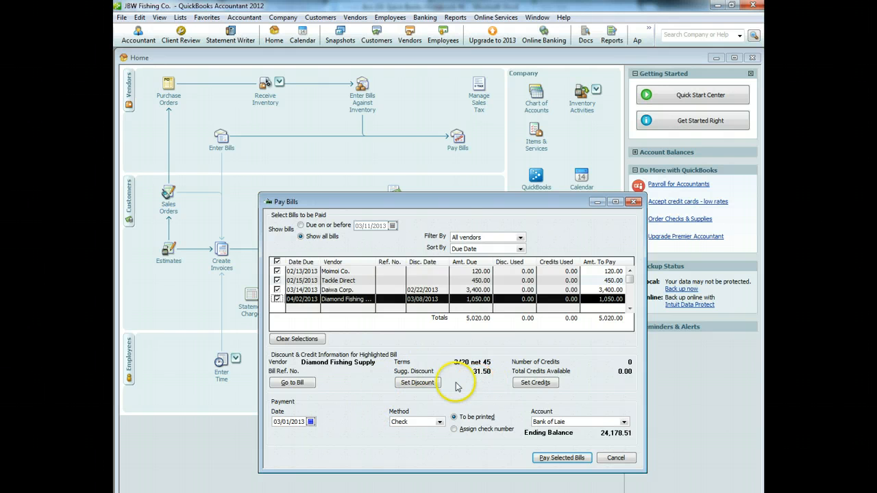
Step: Take a 31.50 discount on the Diamond Fishing Supply bill, posted to Inventory Adjustment
left_click(424, 384)
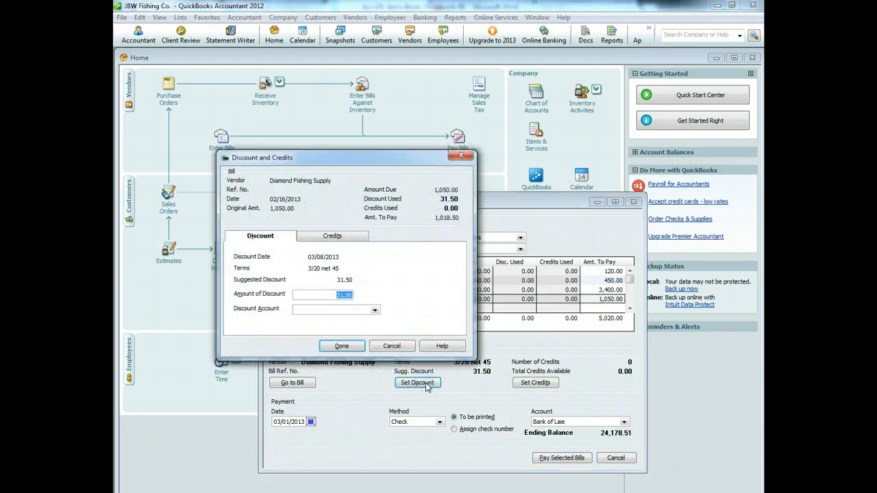
left_click(374, 310)
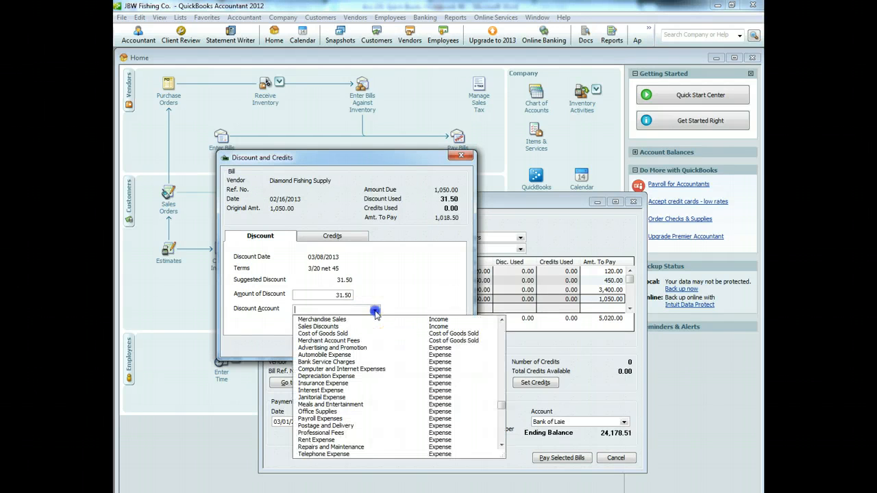
left_click_drag(502, 405, 503, 442)
left_click(357, 447)
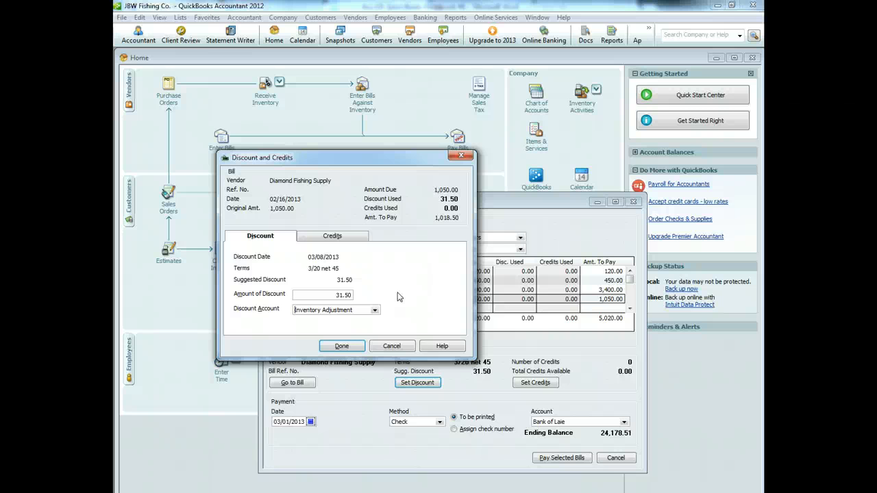
left_click(342, 346)
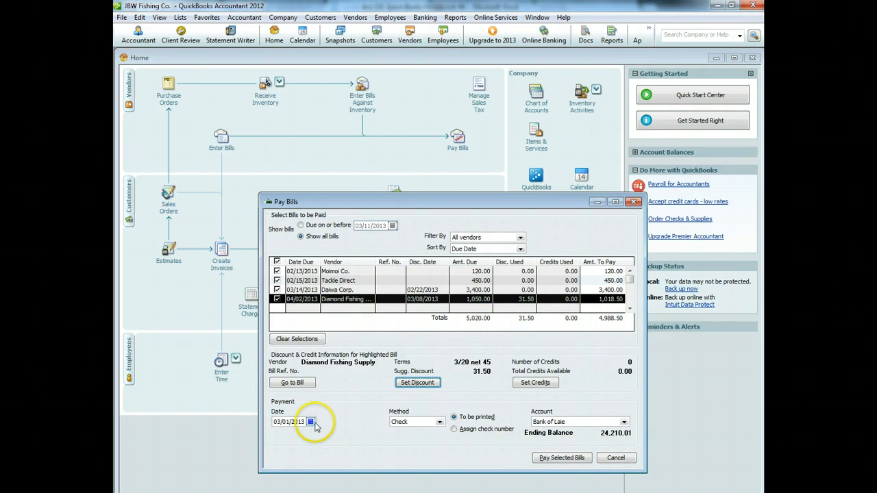
Step: Pay the four selected bills (4,988.50) by check, accepting the future-date warning, and close the summary
left_click(553, 461)
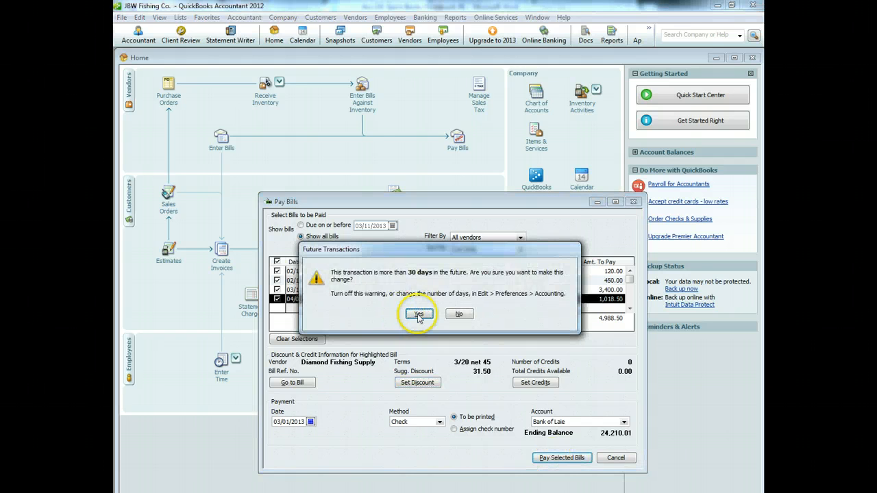
left_click(472, 315)
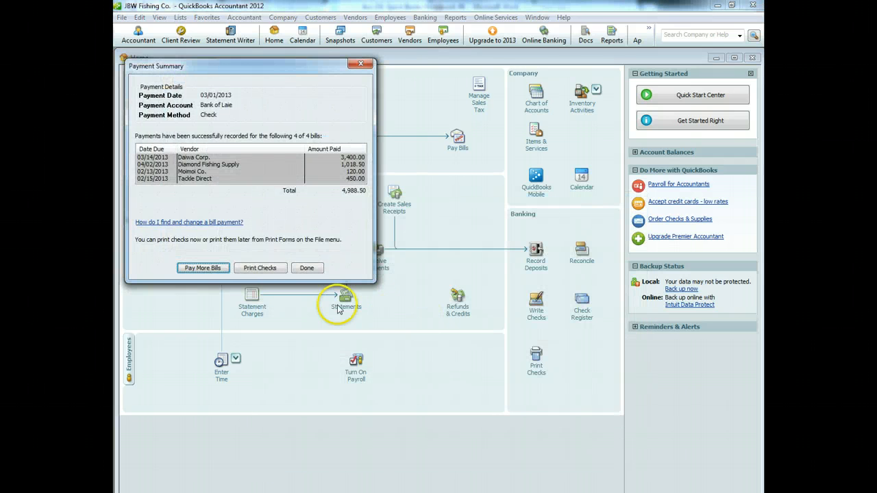
left_click(361, 65)
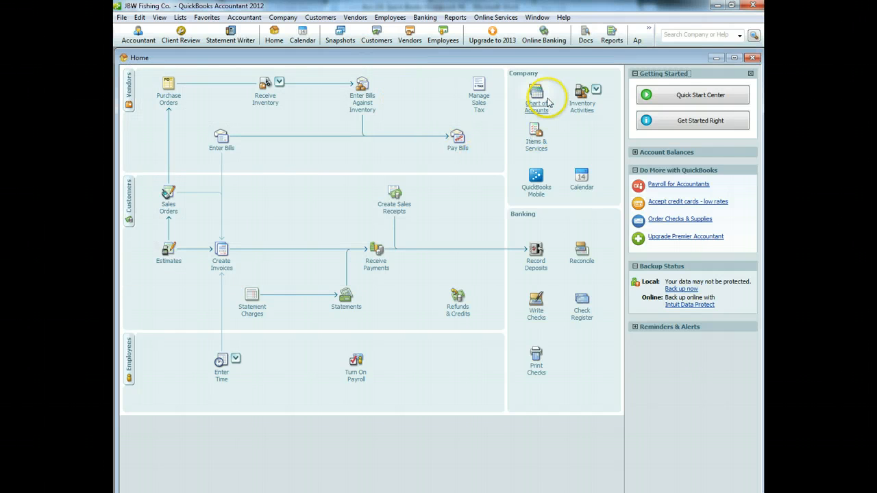
Step: Start a total-value inventory adjustment for Complete Fishing Package
left_click(584, 95)
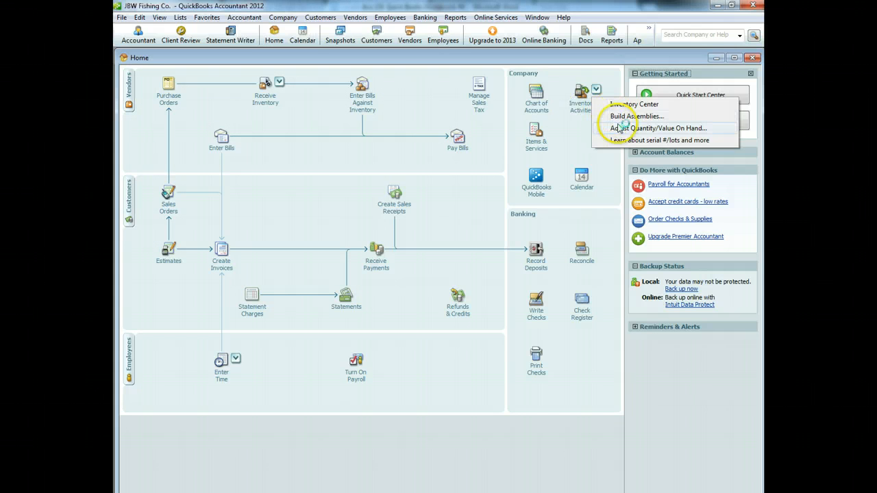
left_click(619, 127)
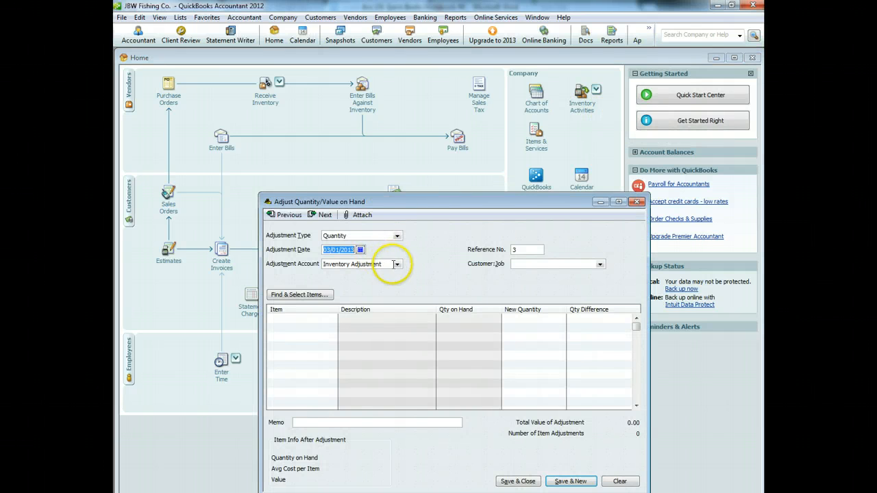
left_click(397, 236)
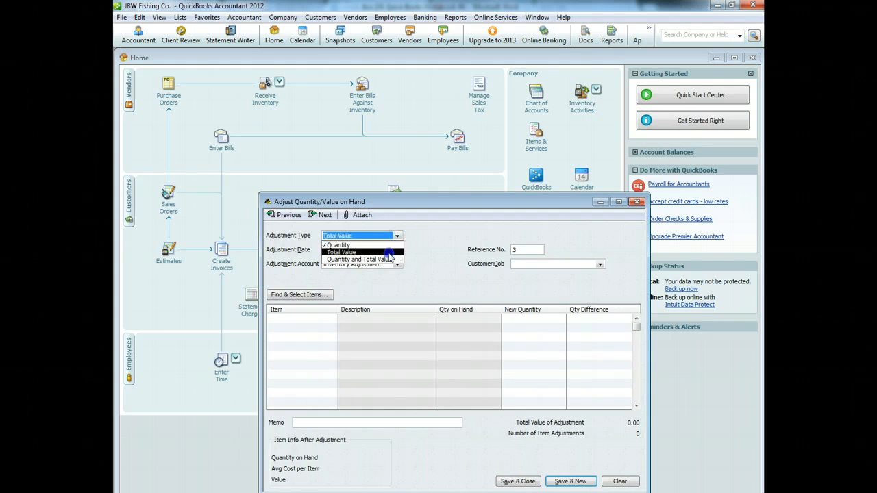
left_click(388, 252)
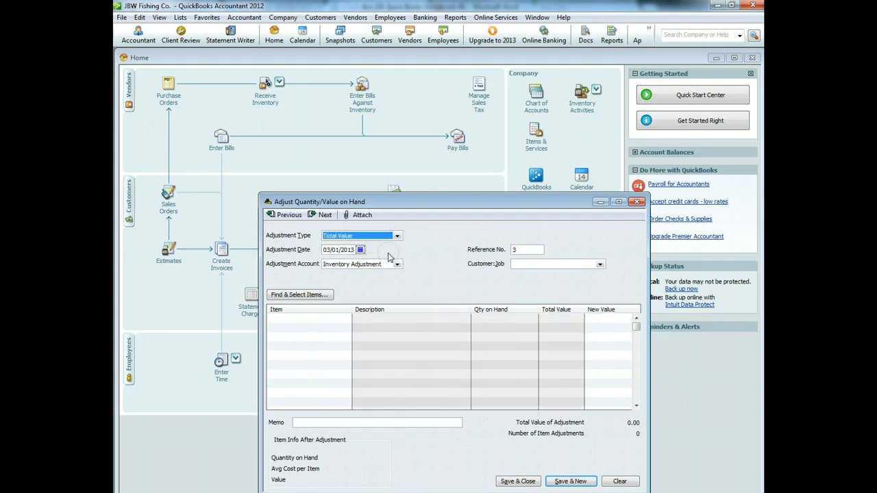
left_click(326, 318)
left_click(347, 319)
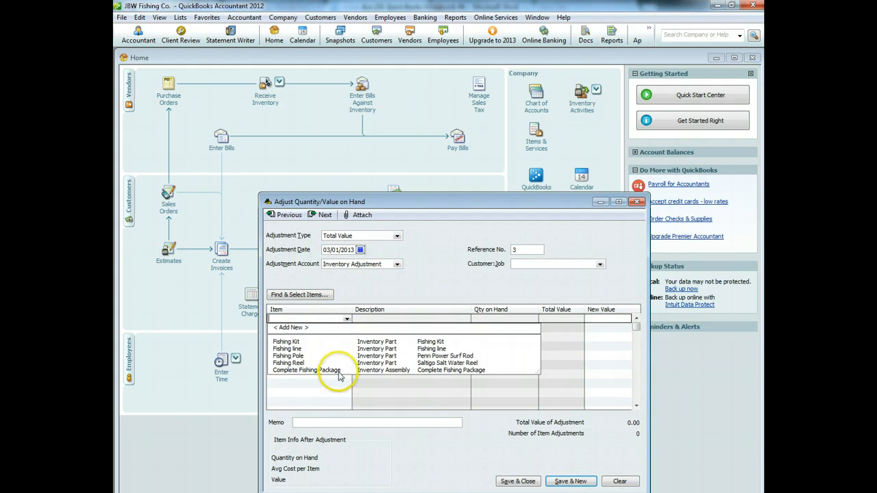
left_click(338, 371)
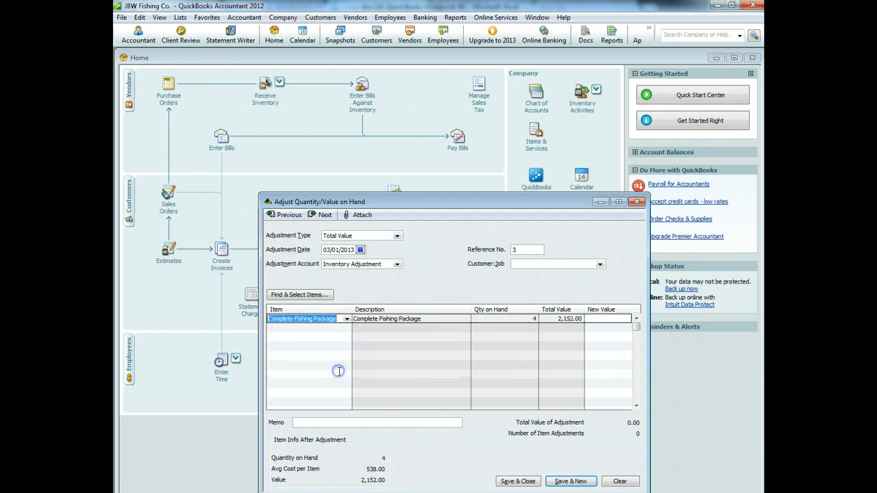
Step: Set its new value to 2,120.50, note the Diamond Fishing bill discount in the memo, and save
left_click(595, 321)
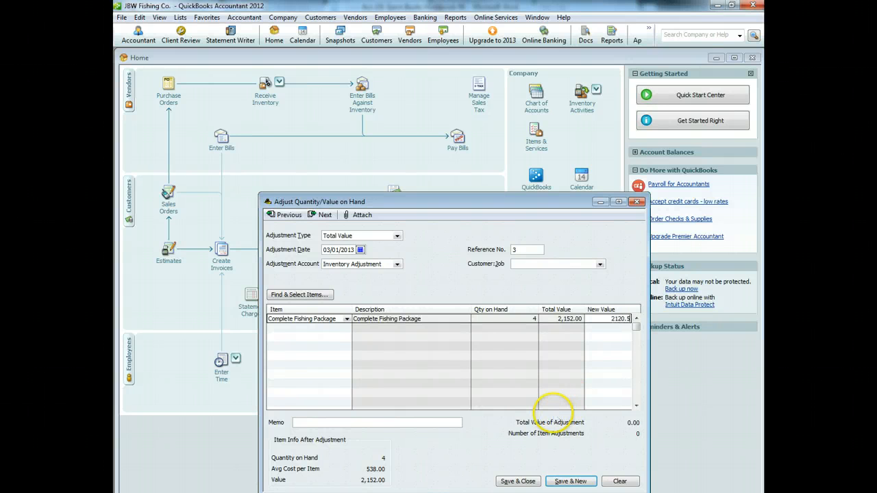
left_click(325, 424)
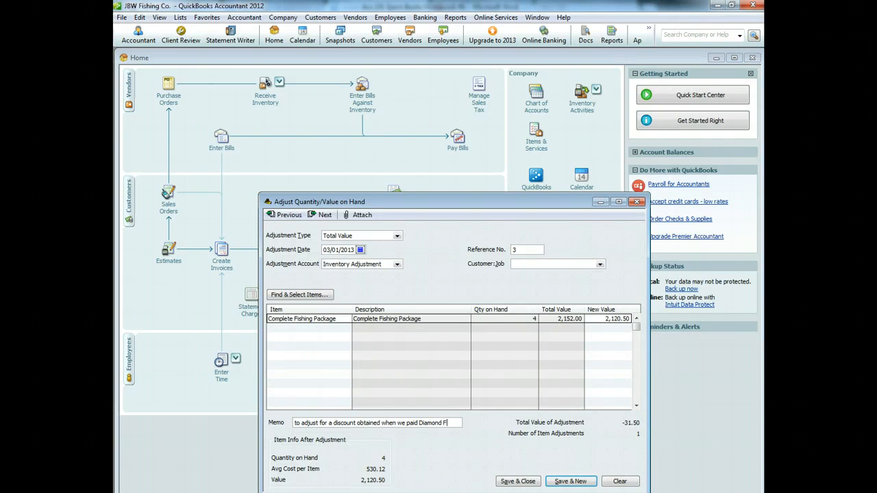
type("g bill")
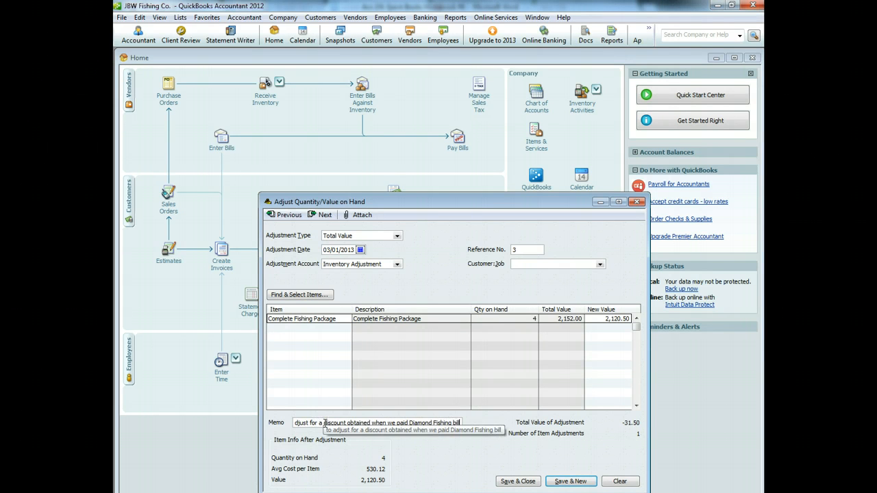
left_click(517, 481)
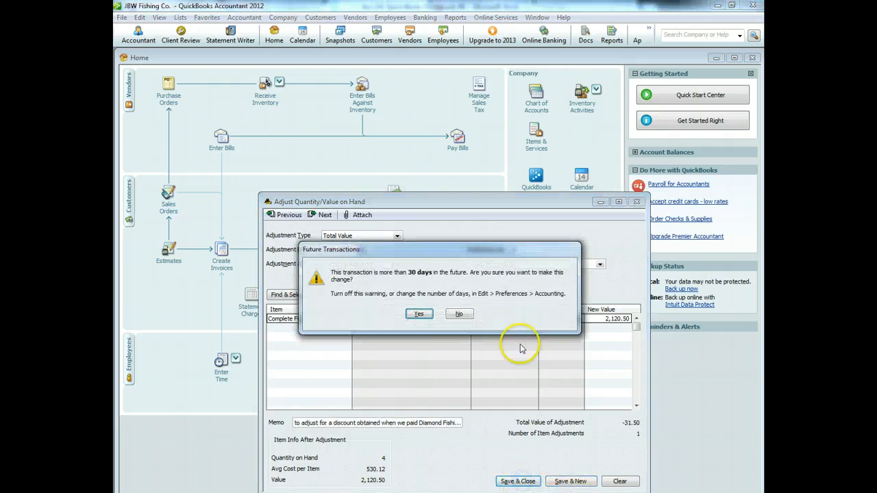
left_click(420, 314)
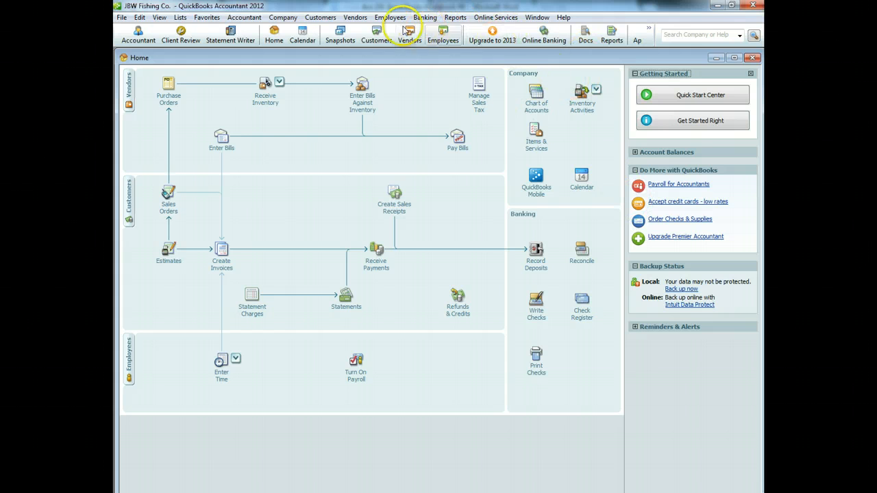
left_click(454, 17)
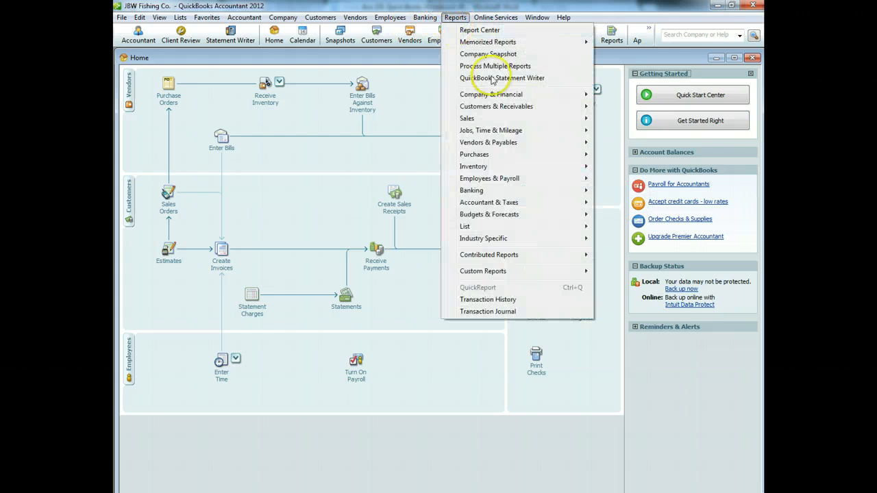
mouse_move(531, 167)
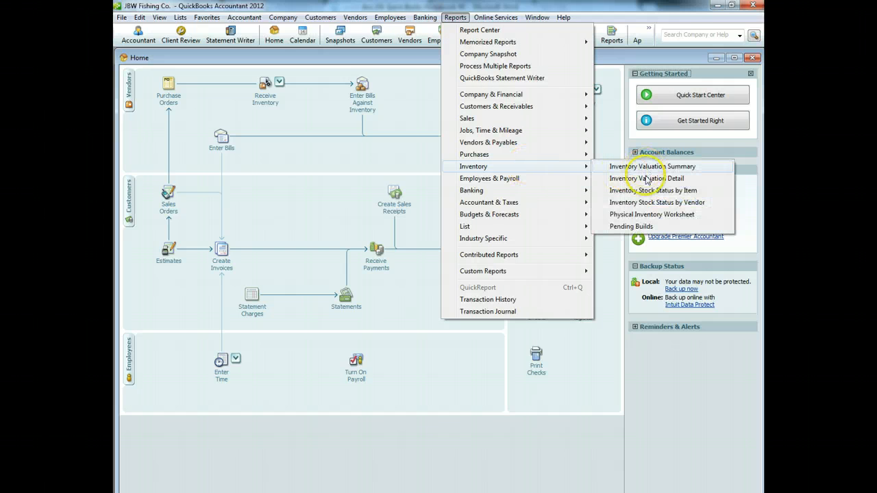
left_click(647, 178)
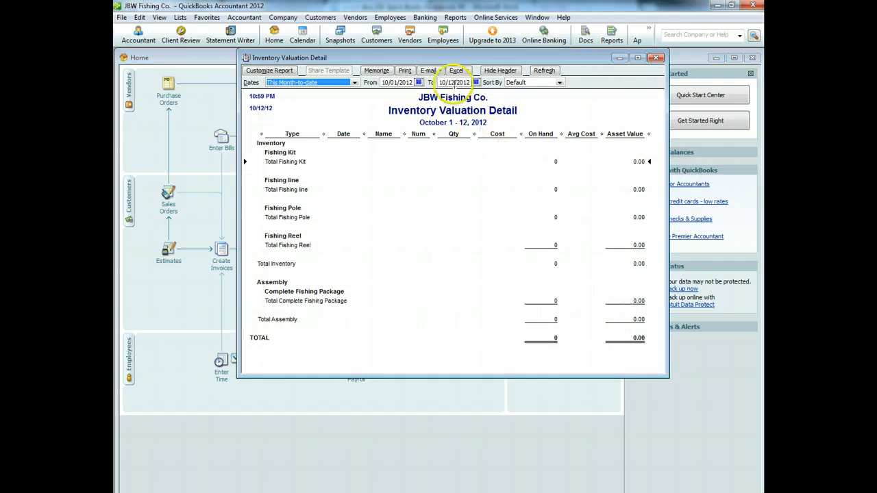
left_click(475, 83)
left_click(526, 93)
left_click(526, 93)
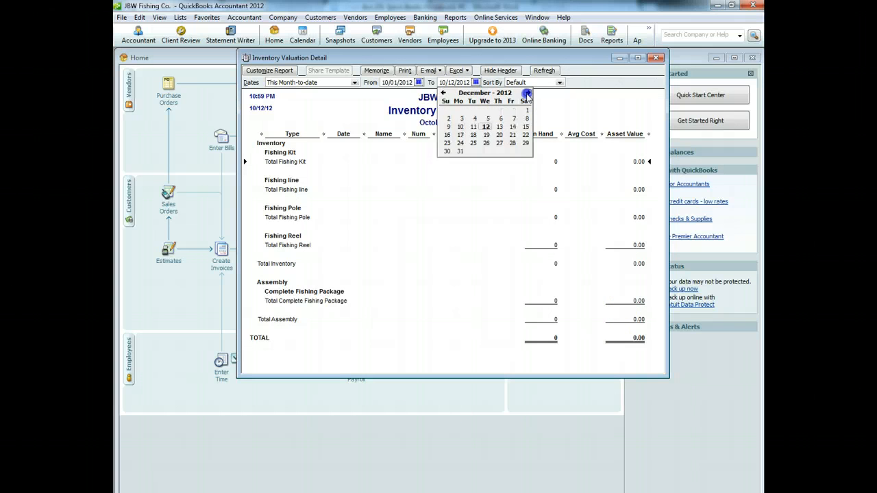
left_click(526, 92)
left_click(526, 92)
left_click(499, 127)
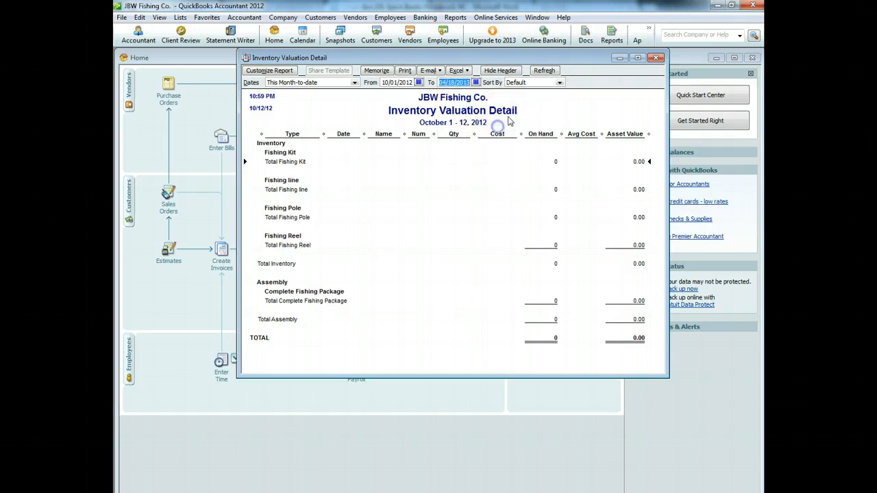
left_click(544, 70)
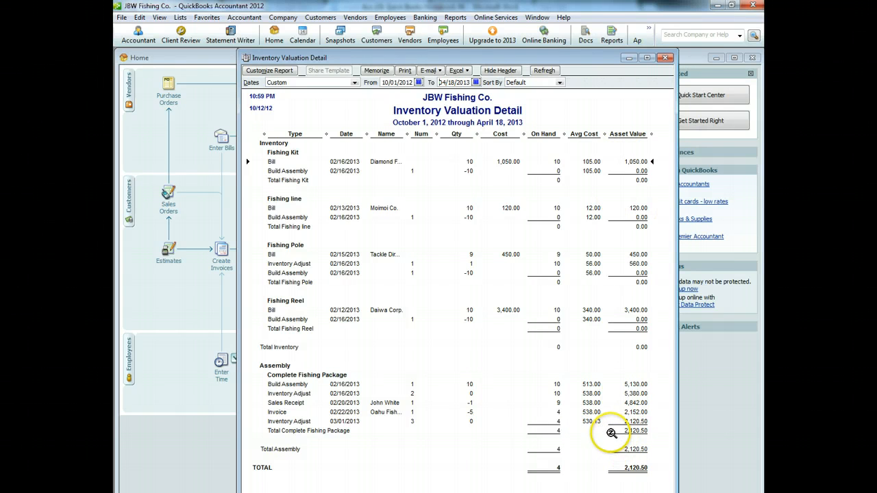
left_click(665, 60)
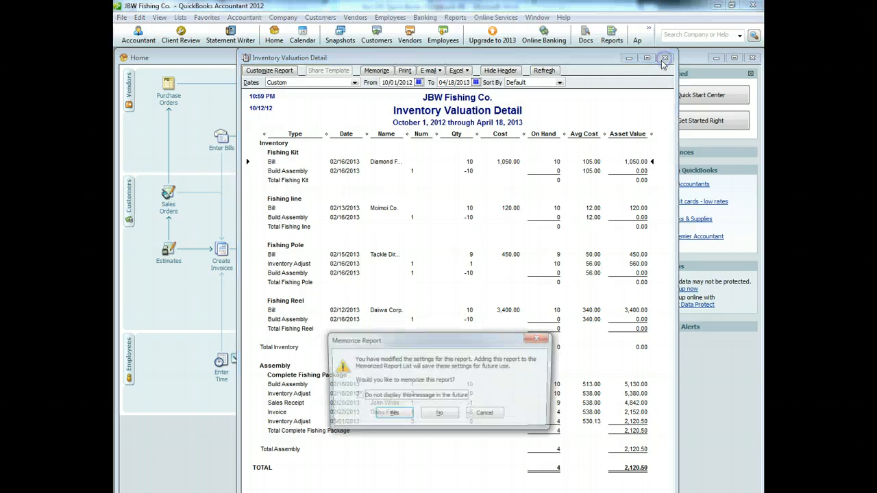
left_click(451, 414)
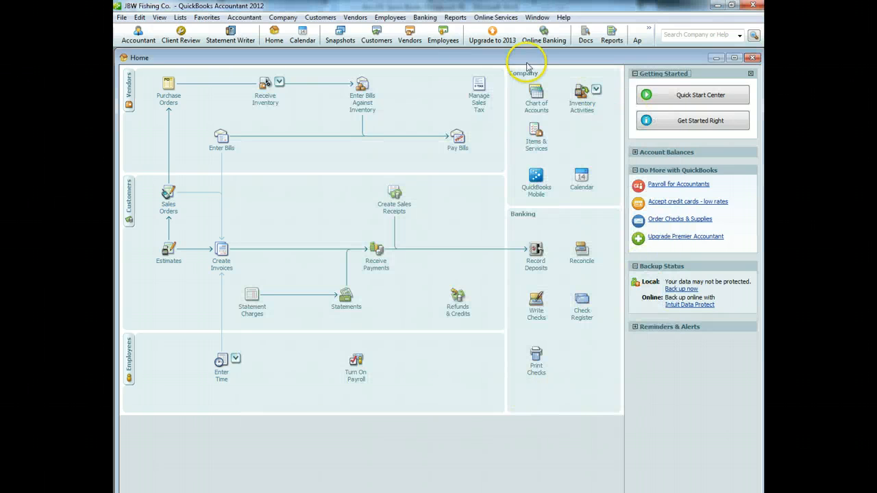
Step: Run the Profit & Loss Standard report with an end date of 04/18/2013
left_click(455, 17)
mouse_move(495, 18)
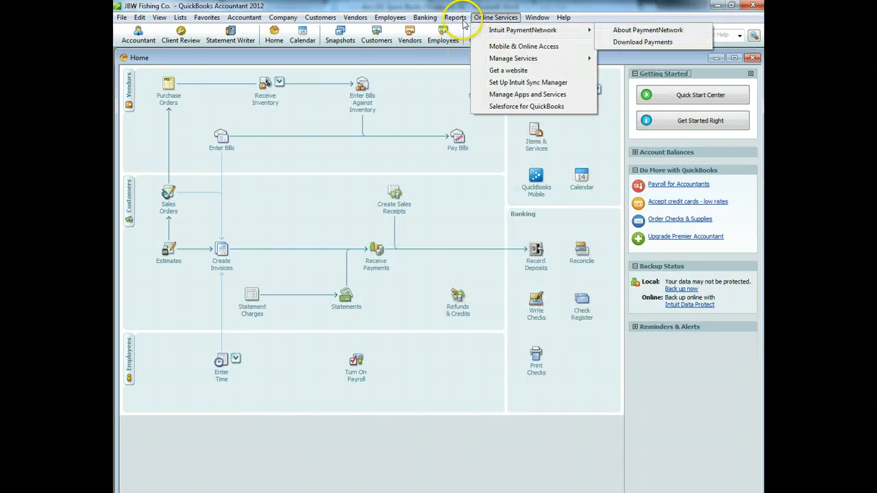
mouse_move(455, 17)
mouse_move(470, 101)
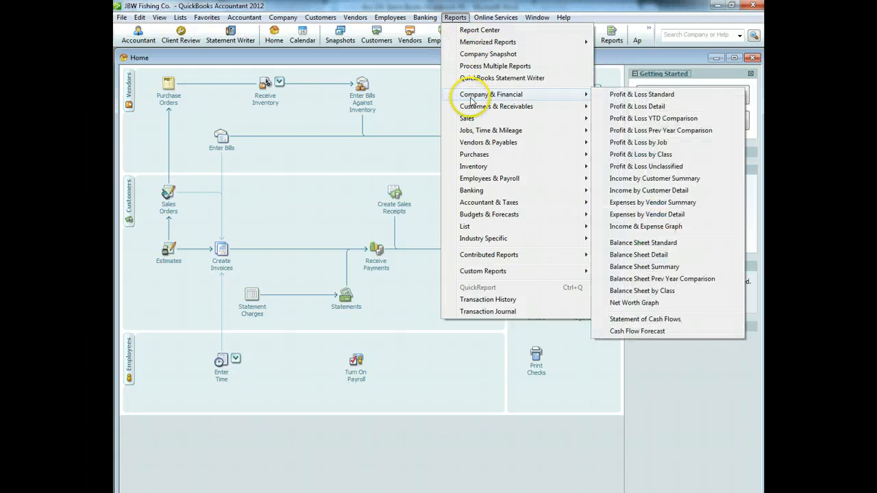
left_click(662, 96)
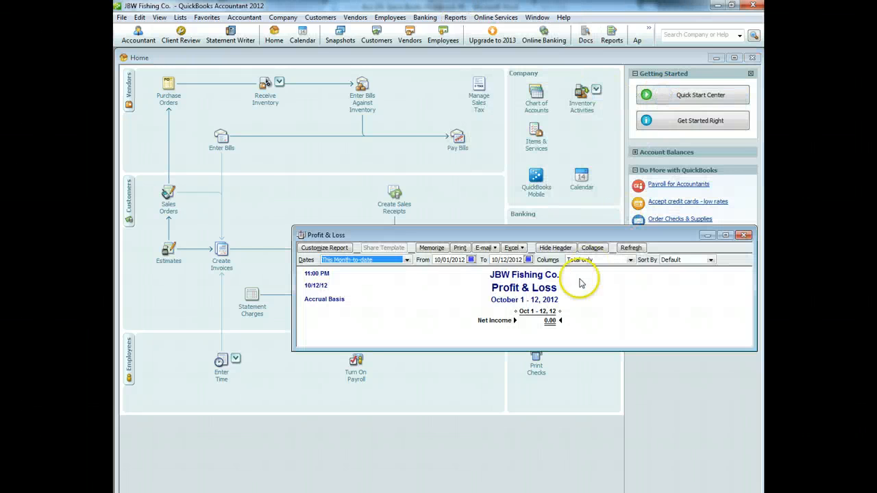
left_click(529, 261)
left_click(579, 271)
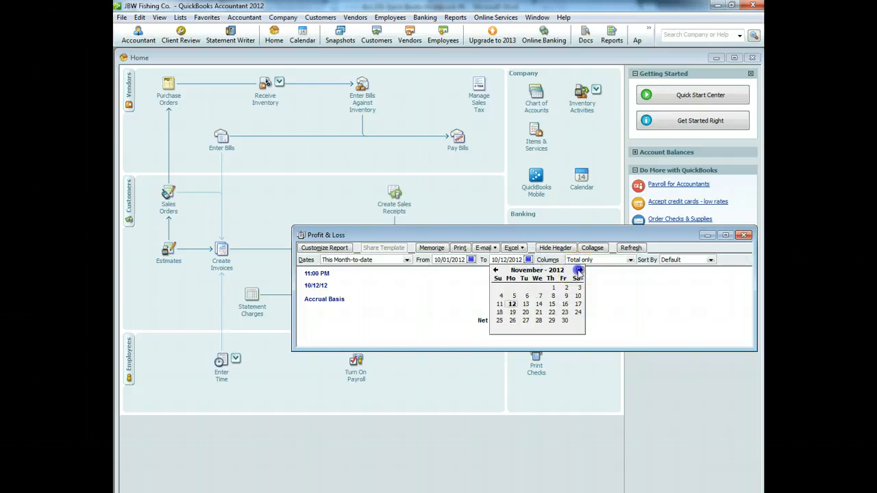
left_click(580, 270)
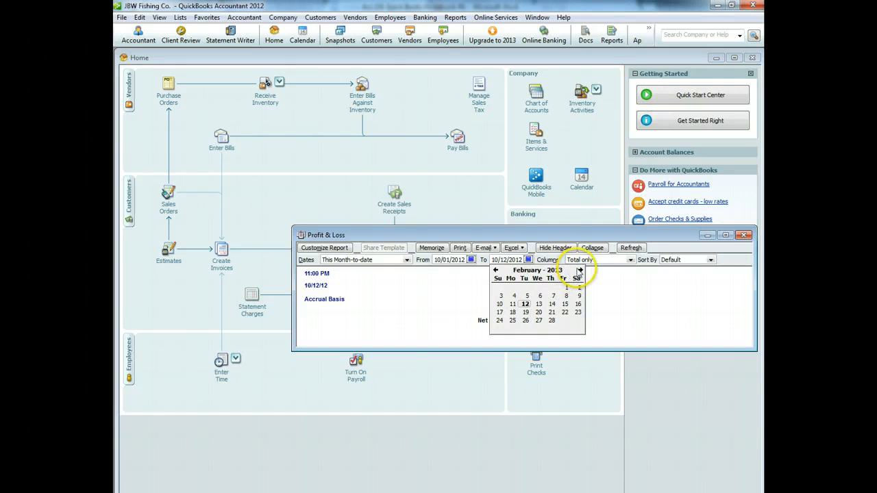
left_click(579, 271)
left_click(552, 303)
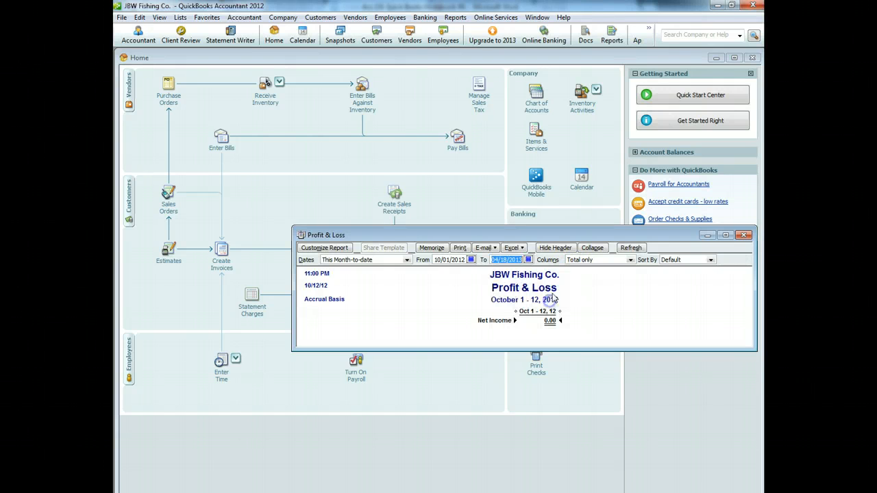
left_click(626, 253)
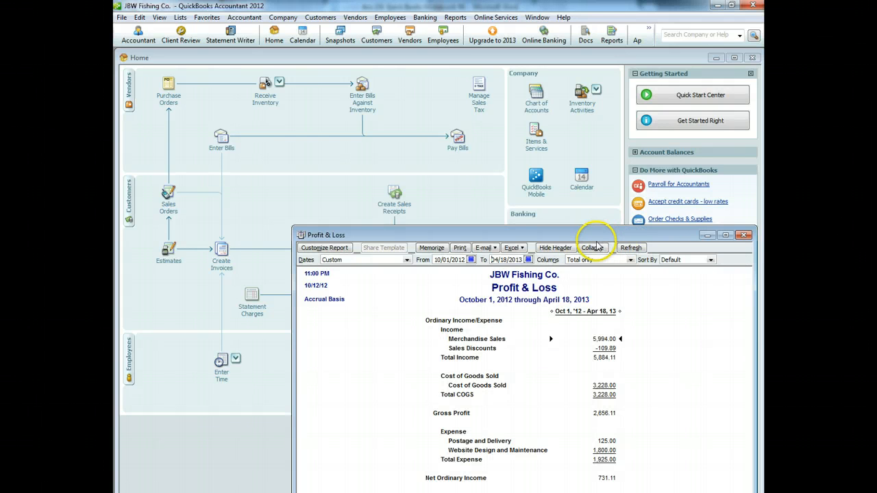
Step: QuickZoom into the Sales Discounts and Cost of Goods Sold amounts to review their transactions
left_click_drag(604, 239, 590, 137)
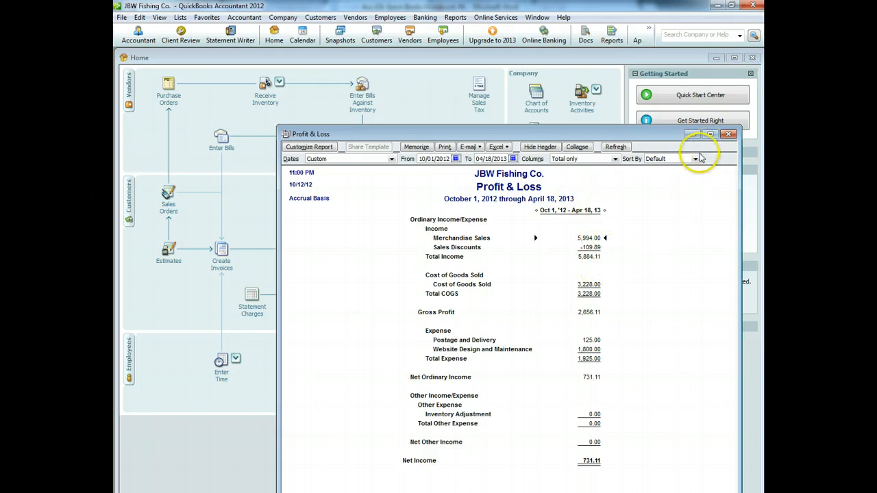
double_click(584, 253)
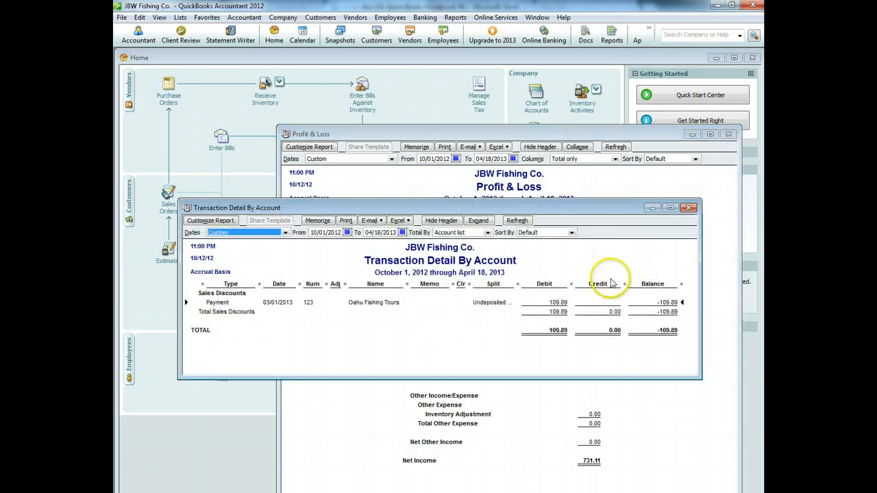
left_click(688, 207)
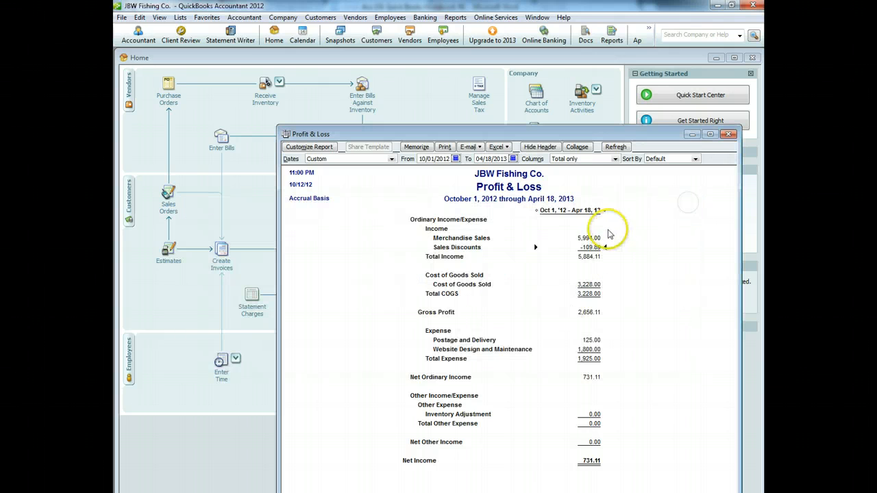
double_click(593, 284)
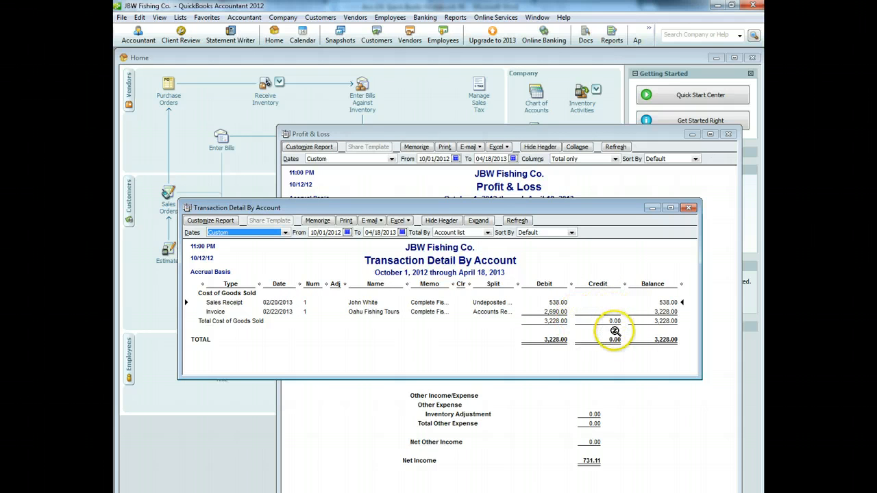
left_click(688, 209)
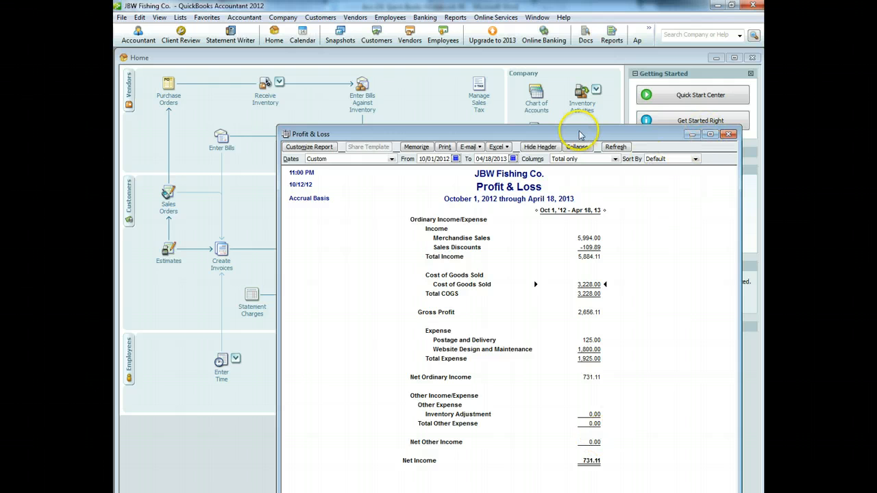
Step: Print the Profit & Loss report and close it without memorizing
left_click_drag(581, 130, 571, 82)
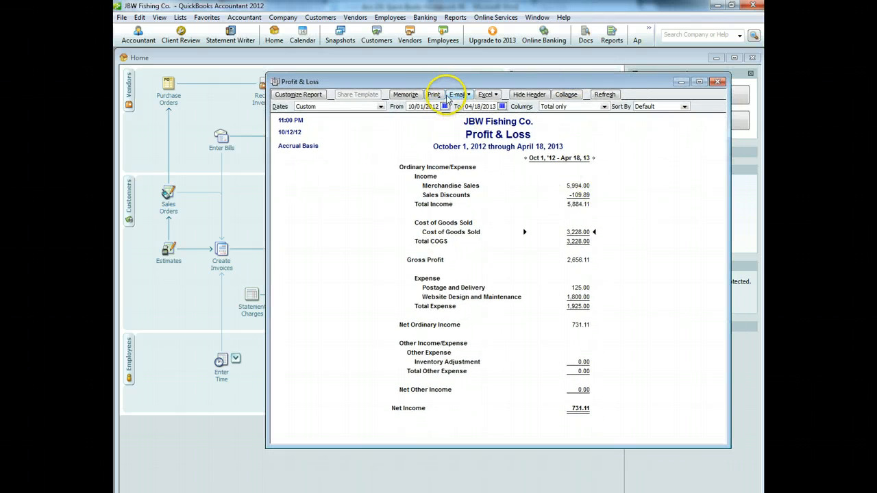
left_click(433, 94)
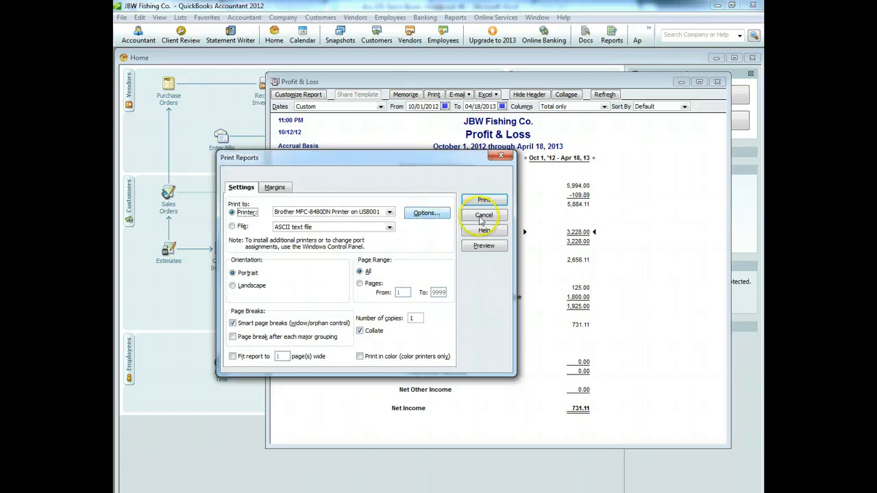
left_click(481, 199)
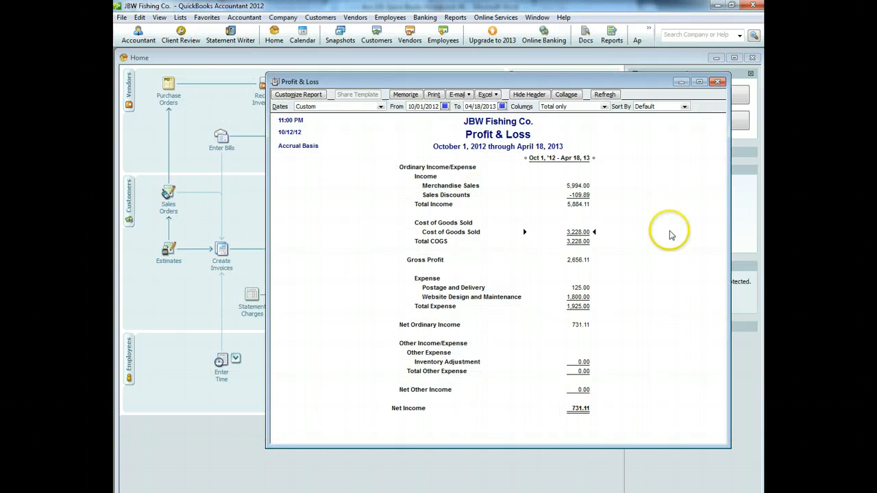
left_click(717, 82)
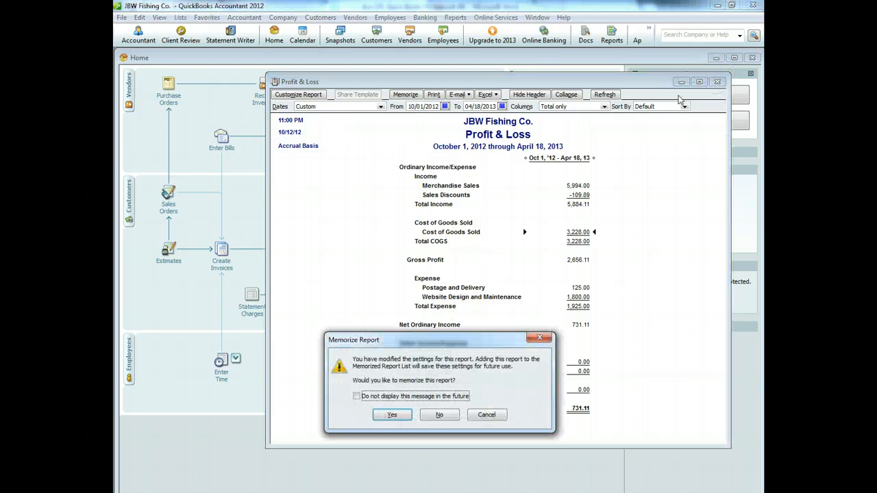
left_click(442, 413)
left_click(455, 17)
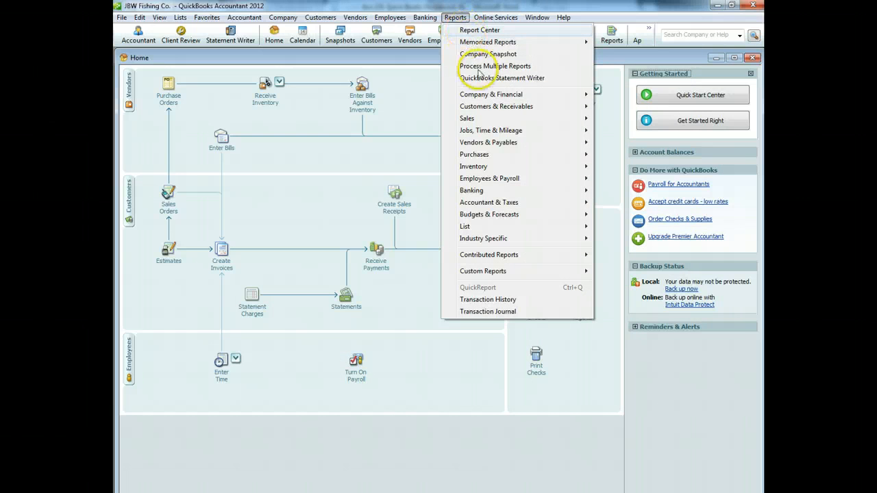
Step: Run the Balance Sheet Standard report as of 05/02/2013
mouse_move(491, 96)
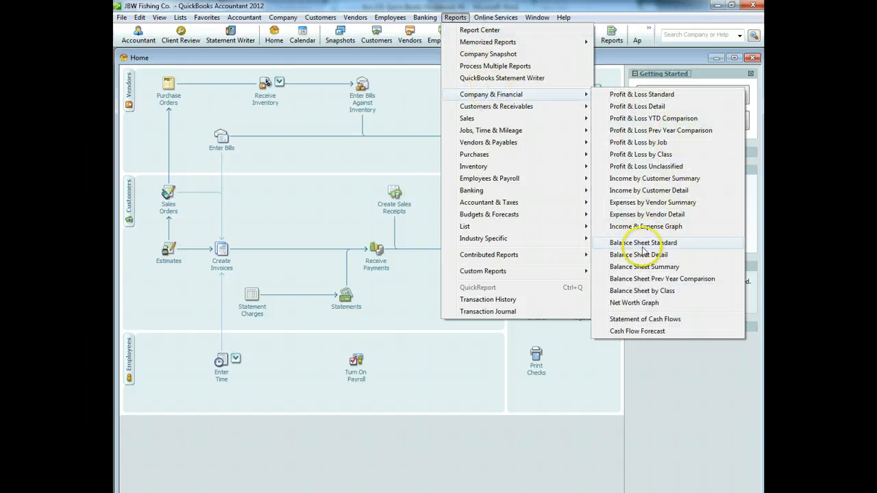
left_click(644, 243)
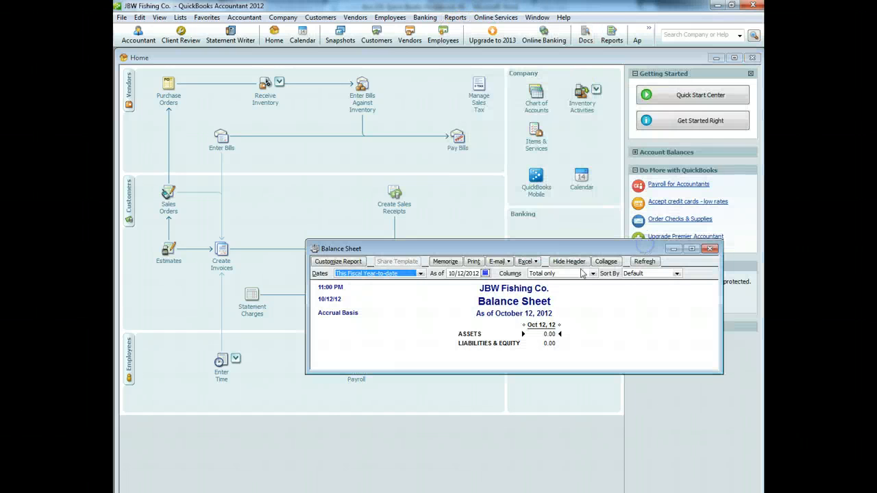
left_click(485, 273)
left_click(538, 283)
left_click(538, 283)
left_click(538, 283)
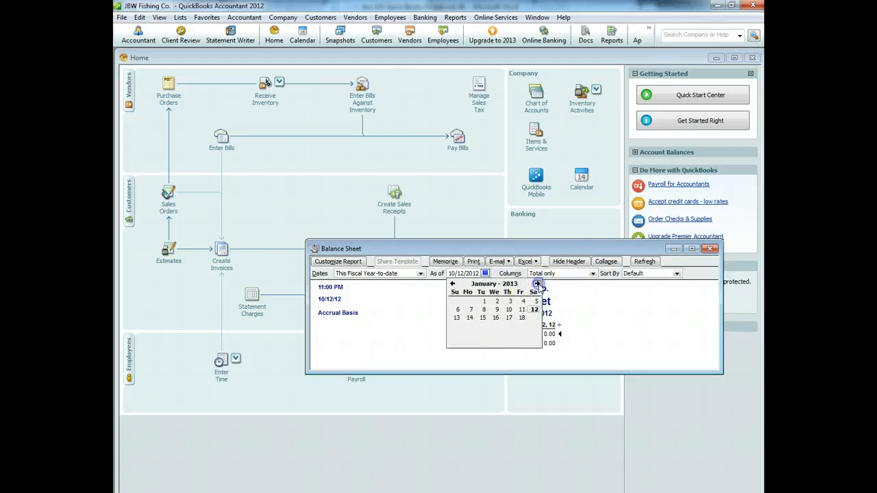
left_click(512, 302)
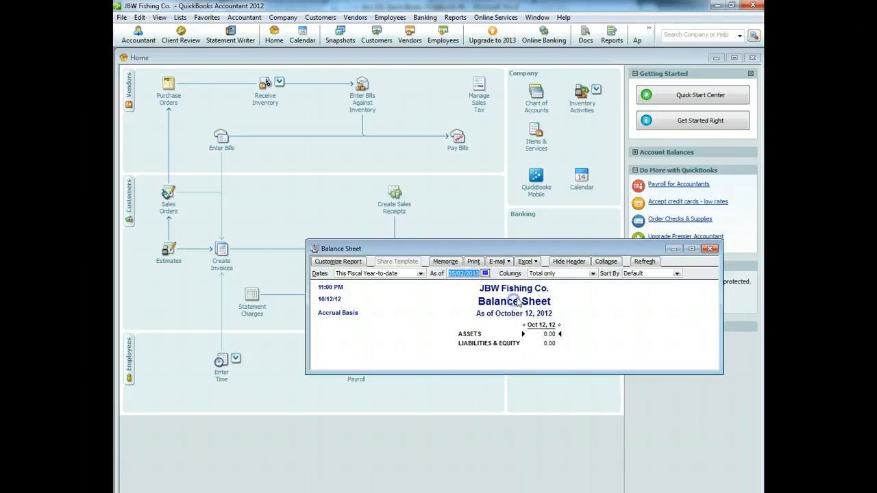
left_click(644, 262)
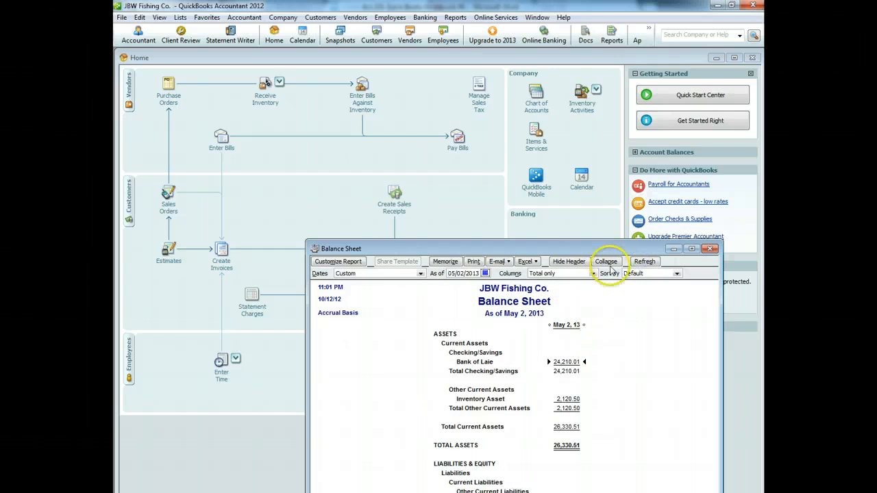
Step: Review the full Balance Sheet, then close it without memorizing
left_click_drag(595, 248, 586, 90)
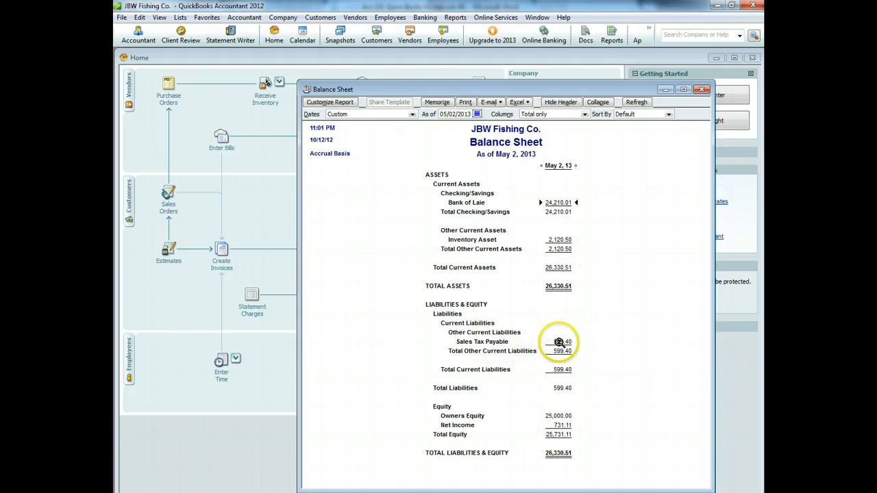
left_click(702, 89)
left_click(444, 413)
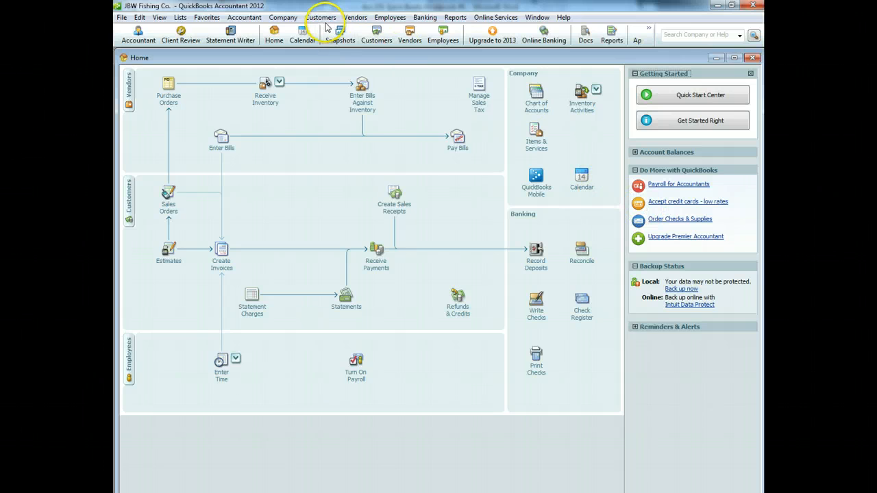
Step: Open Pay Sales Tax and set the check date to 03/01/2013
left_click(355, 18)
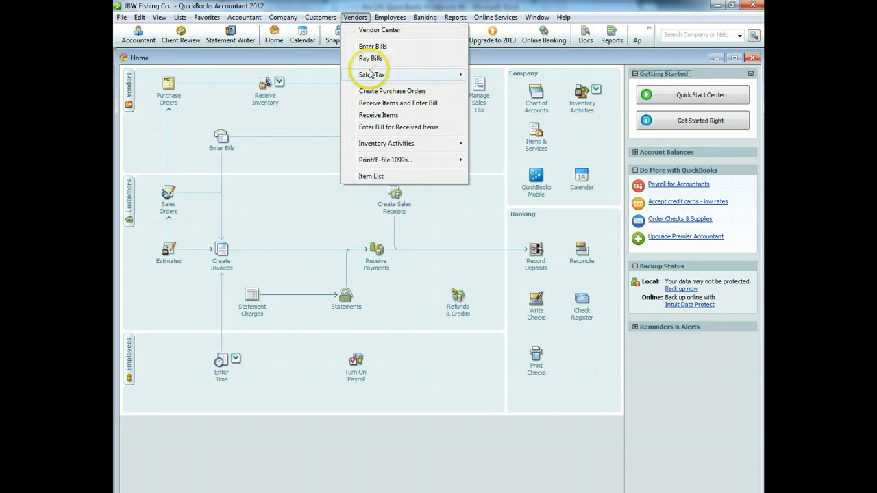
mouse_move(372, 75)
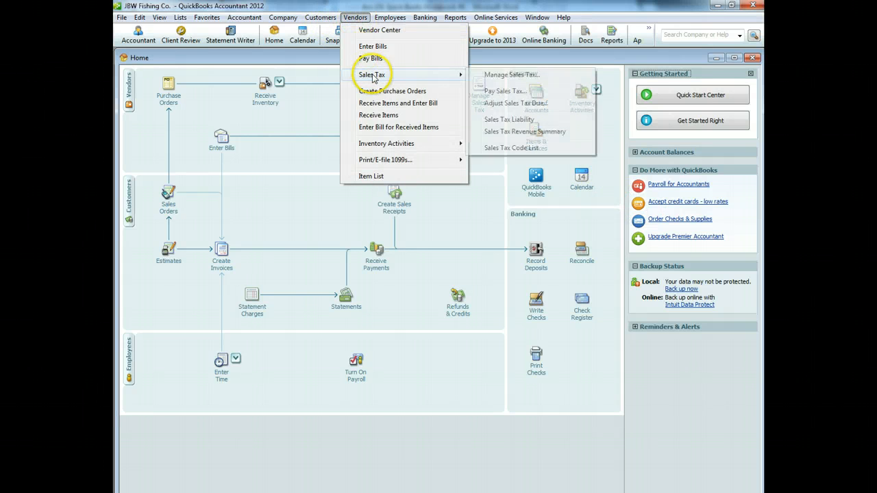
left_click(522, 96)
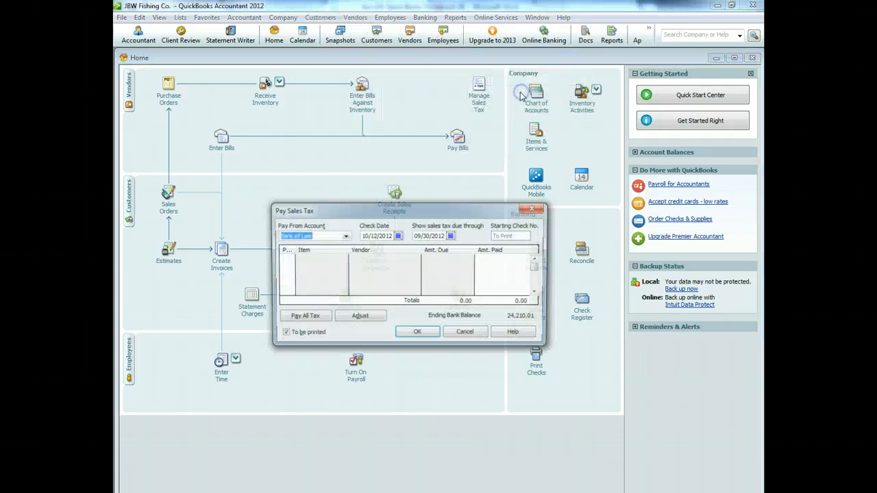
left_click(398, 235)
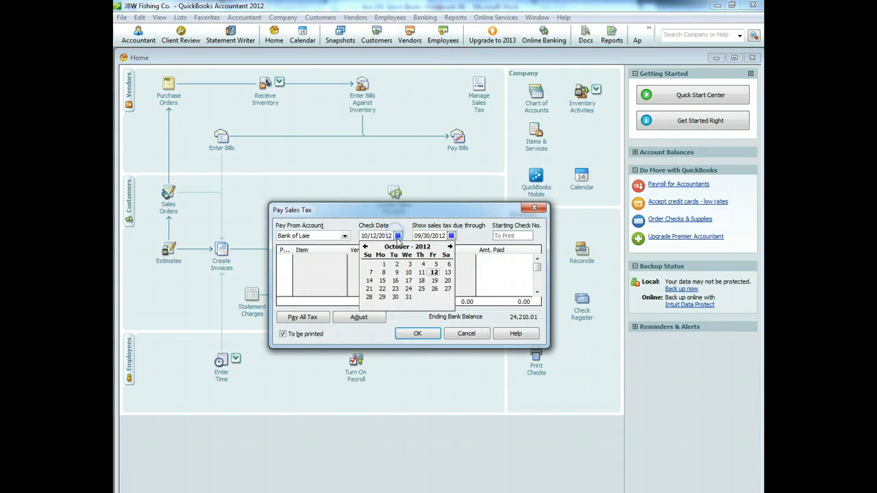
left_click(450, 246)
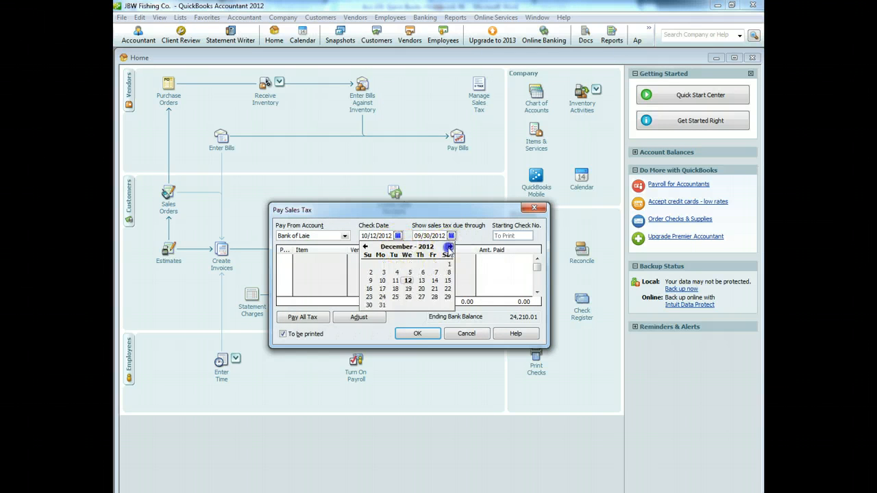
left_click(450, 246)
left_click(449, 247)
left_click(438, 264)
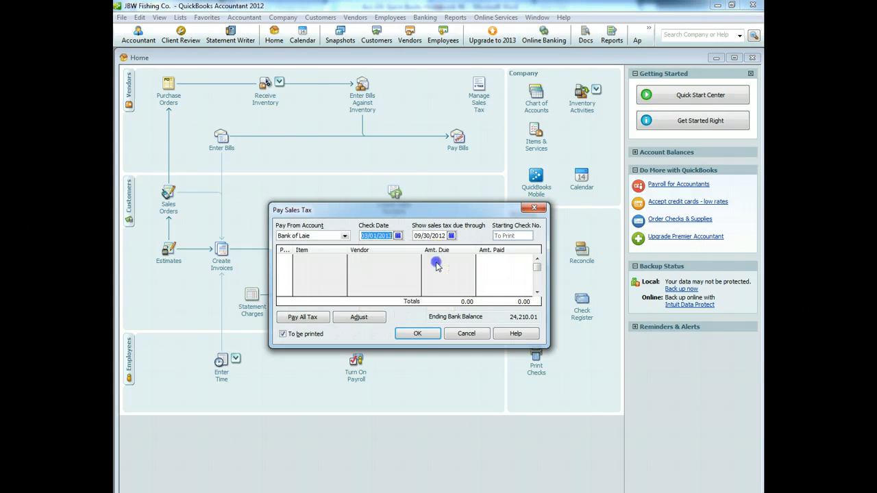
Step: Show sales tax due through 03/01/2013, accepting the future-date warning
left_click(452, 236)
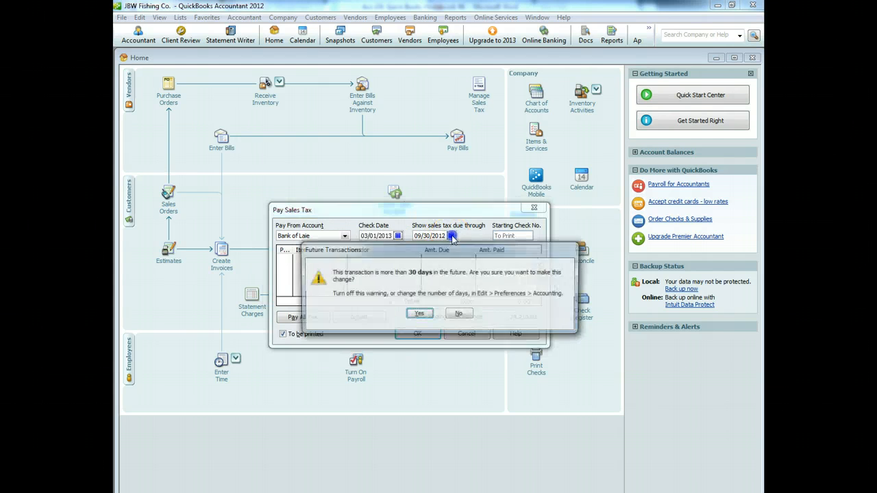
left_click(420, 315)
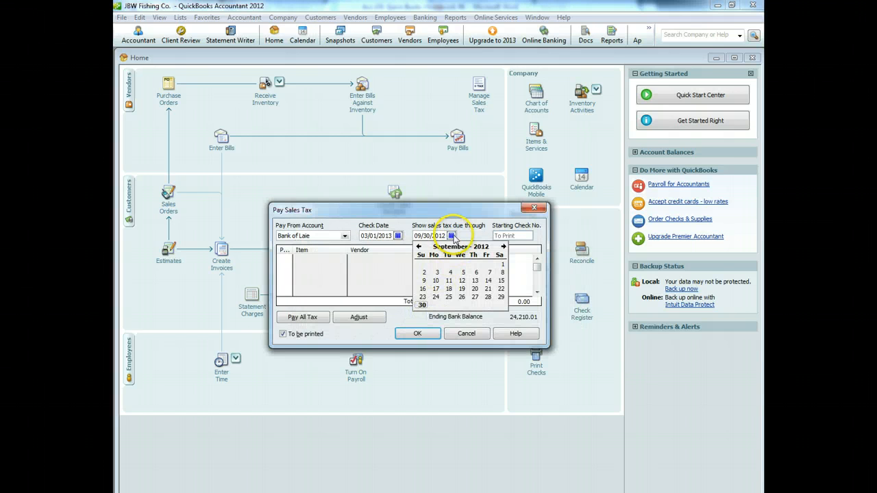
left_click(503, 247)
left_click(503, 247)
left_click(503, 247)
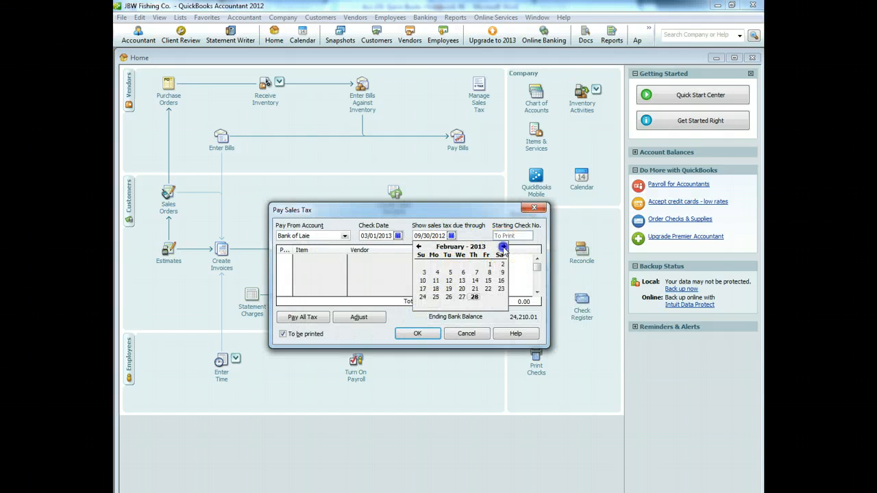
left_click(503, 246)
left_click(503, 247)
left_click(418, 247)
left_click(419, 246)
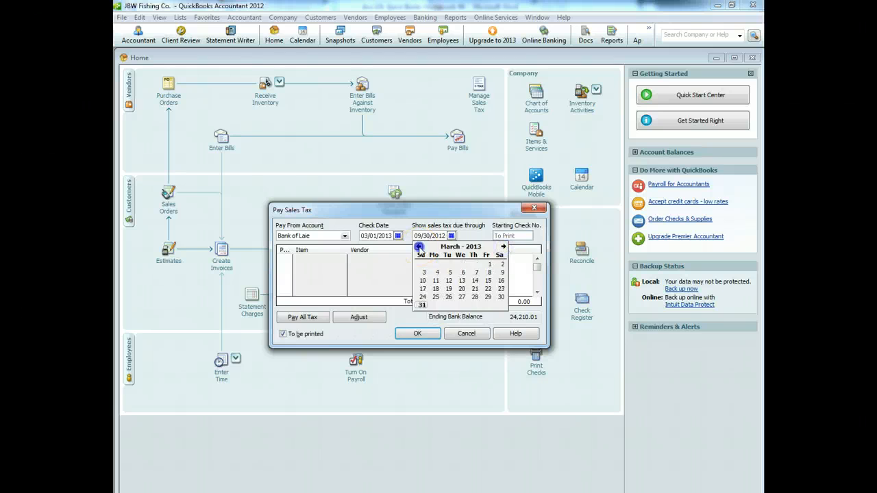
left_click(490, 266)
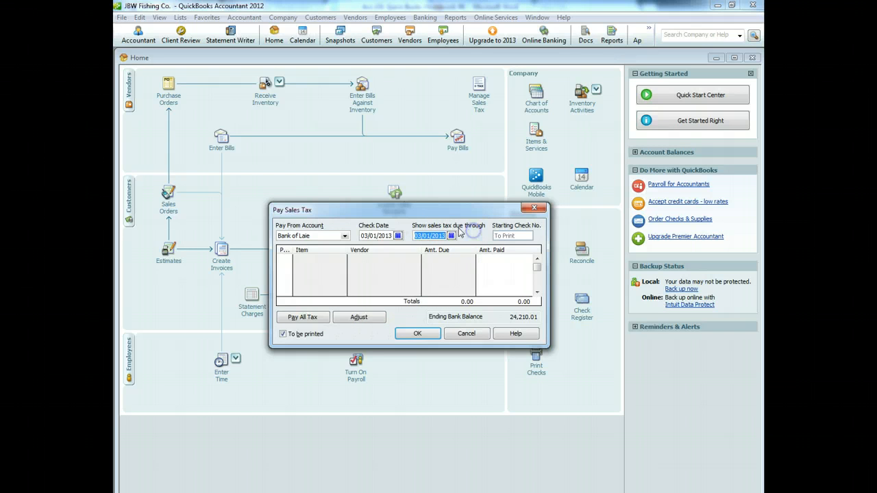
Step: Mark the 599.40 owed to State Tax Authority and record the payment from Bank of Laie
left_click(356, 318)
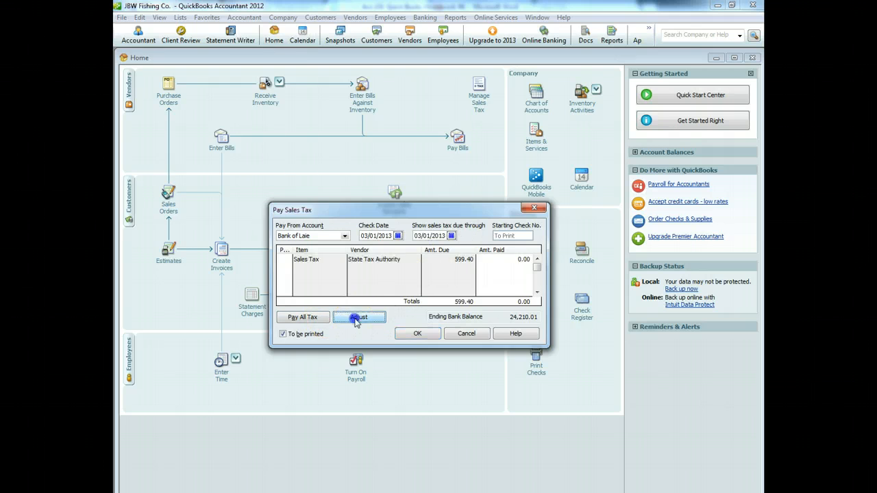
left_click(233, 201)
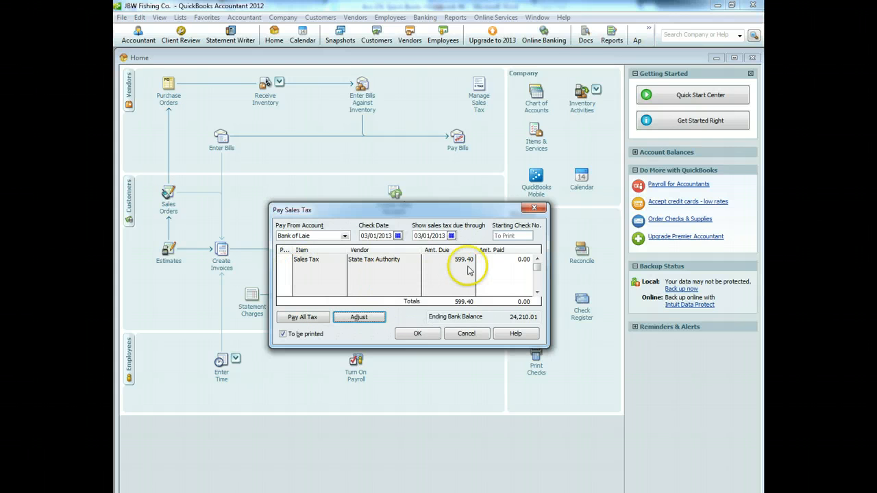
left_click(283, 259)
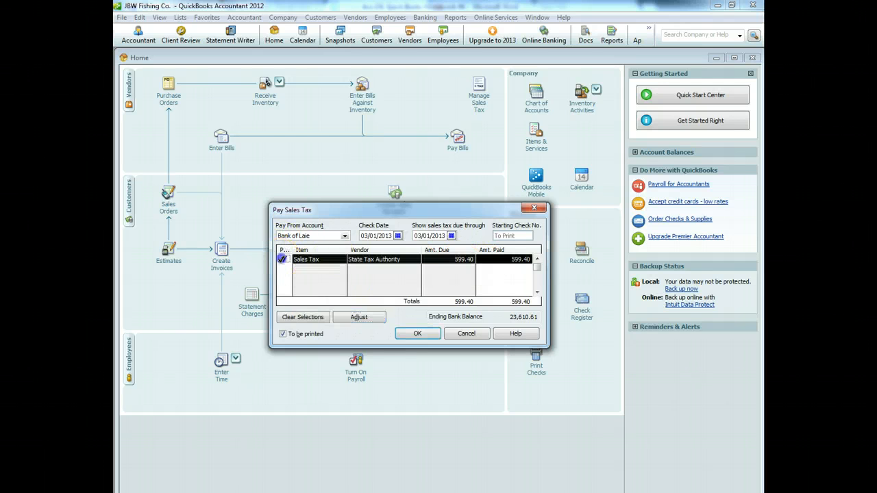
left_click(418, 334)
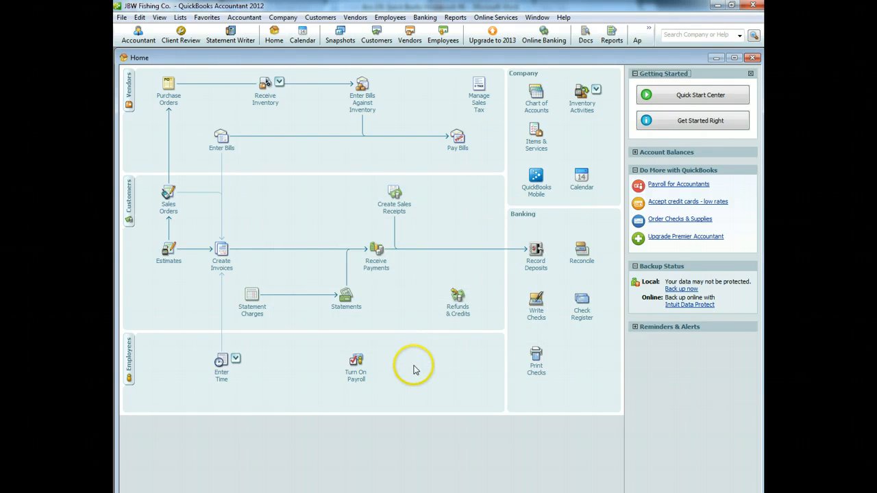
Step: Run the Balance Sheet Standard as of 05/09/2013, check total assets of 25,731.11, then close it
left_click(456, 19)
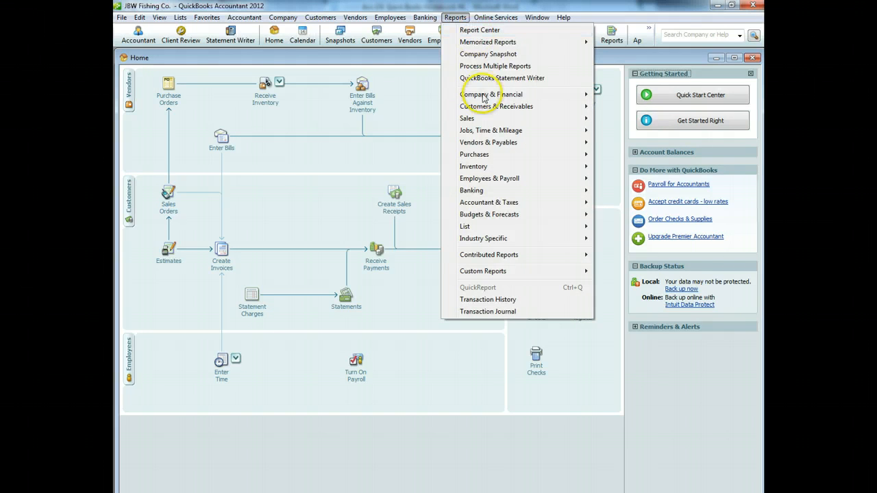
mouse_move(579, 94)
left_click(626, 244)
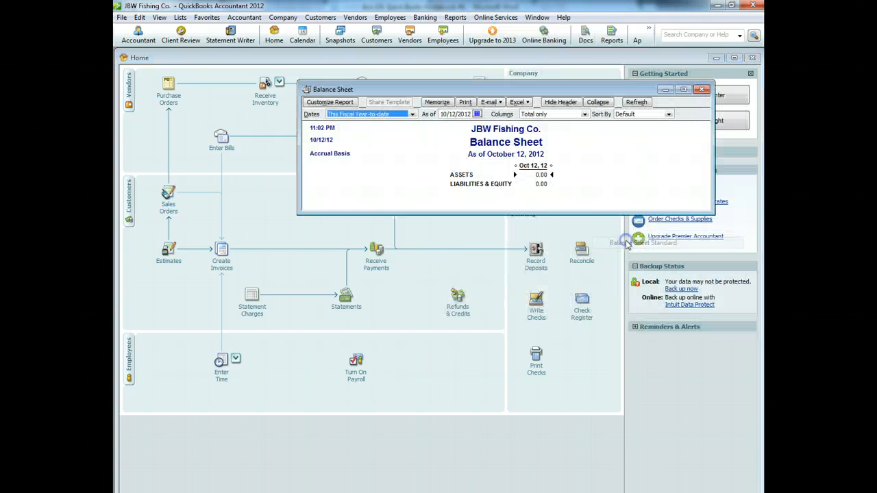
left_click(477, 114)
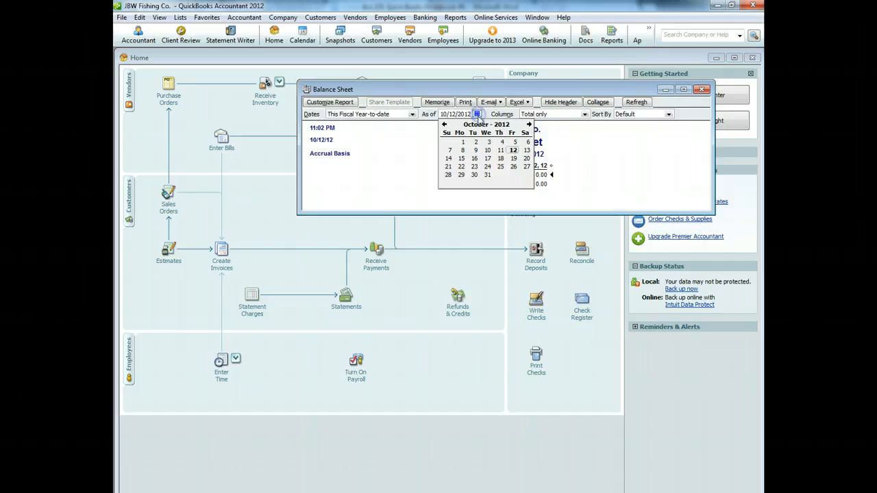
left_click(528, 124)
left_click(529, 124)
left_click(528, 124)
left_click(528, 124)
left_click(529, 124)
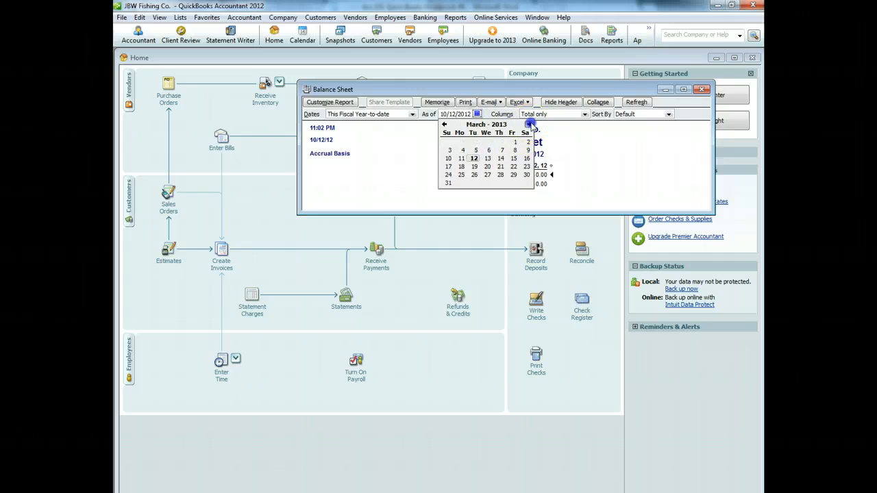
left_click(528, 124)
left_click(528, 124)
left_click(501, 151)
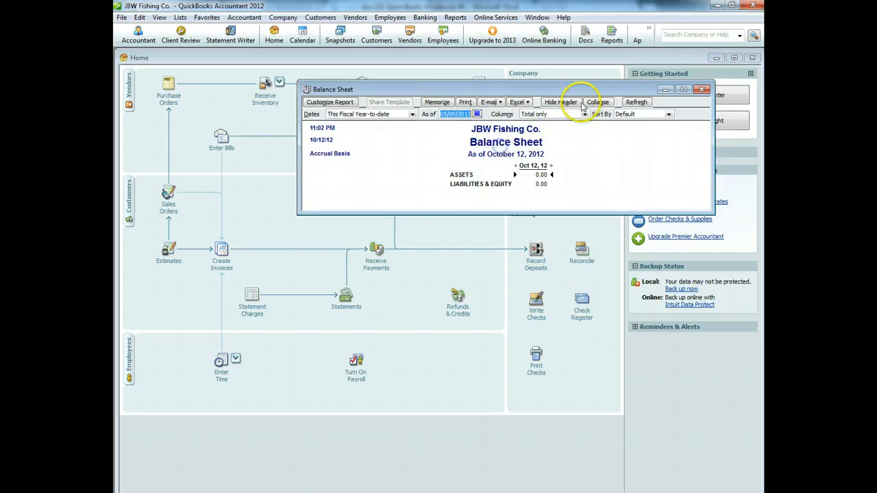
left_click(632, 103)
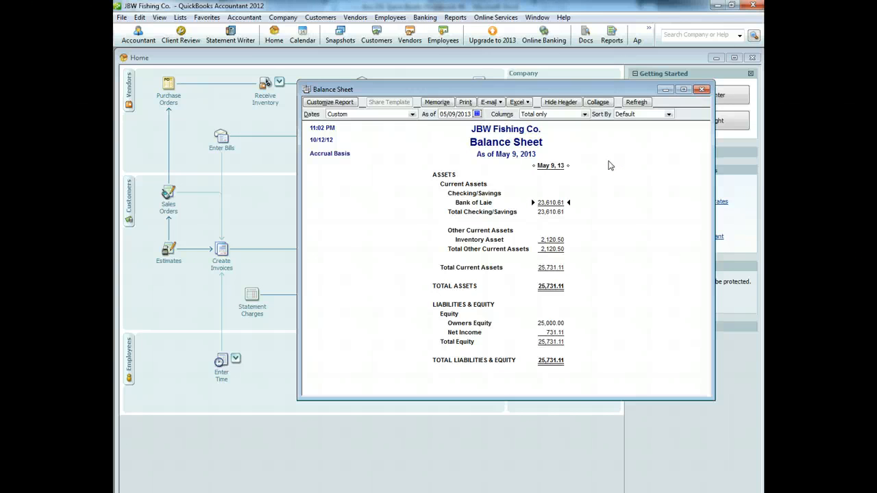
left_click(702, 89)
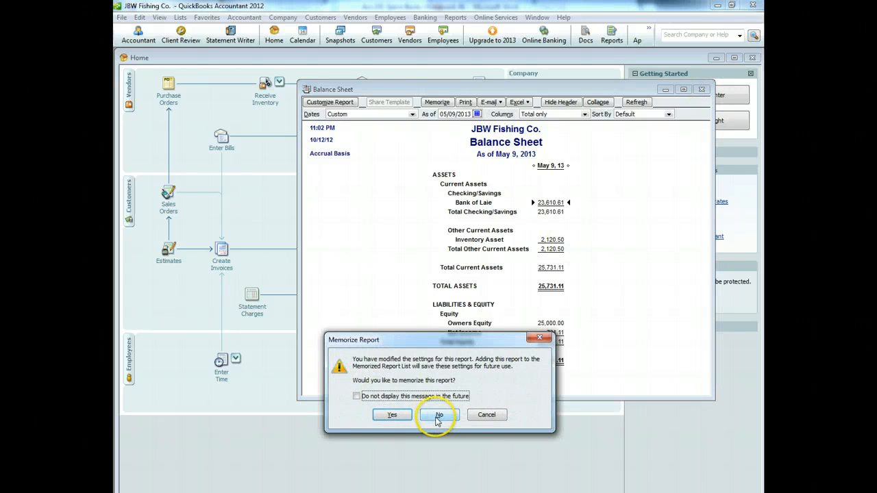